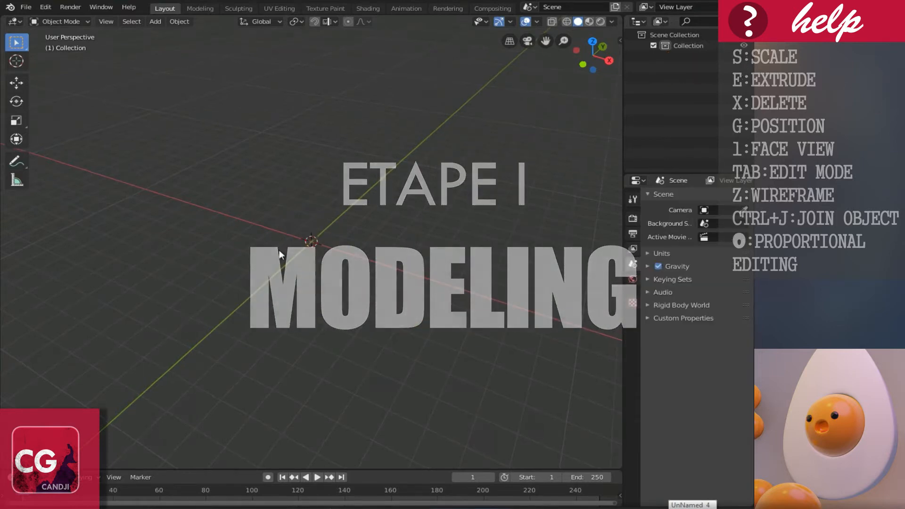
Search the add-on preferences for "loo" and check that Mesh: LoopTools is enabled
click(25, 7)
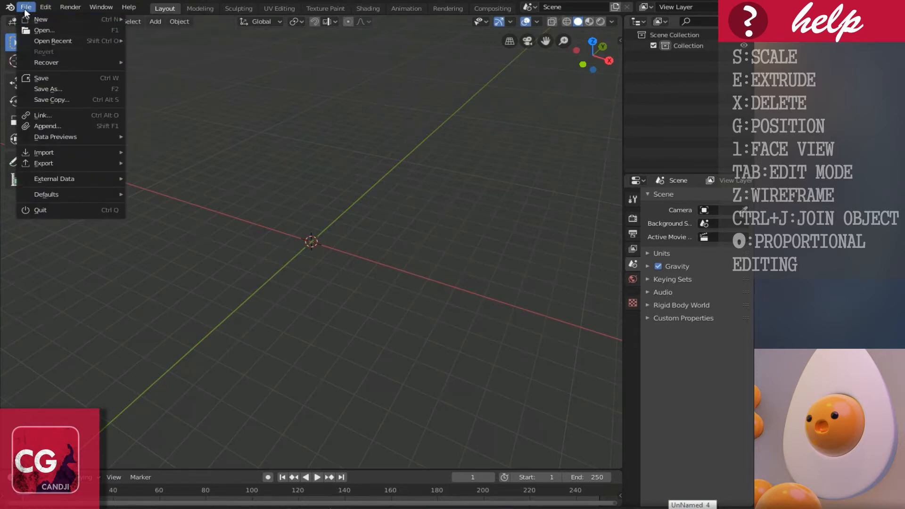
mouse_move(46, 7)
click(80, 150)
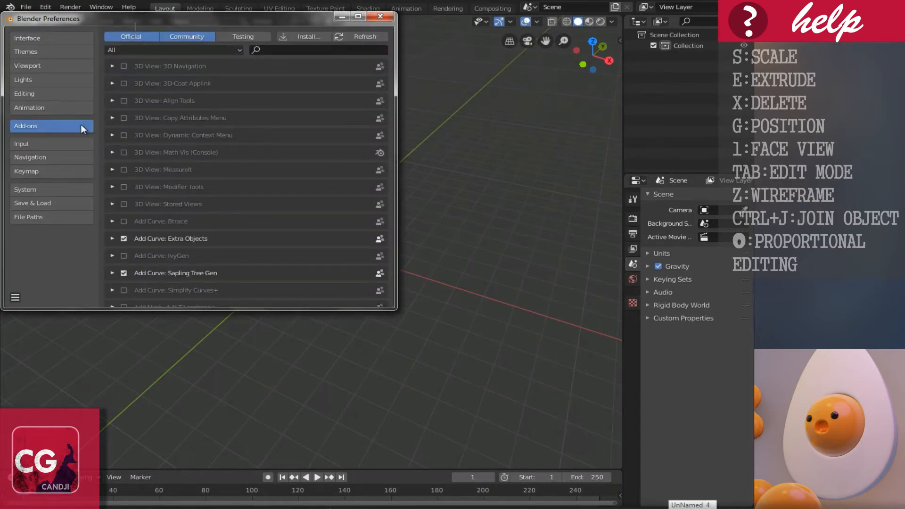
click(298, 48)
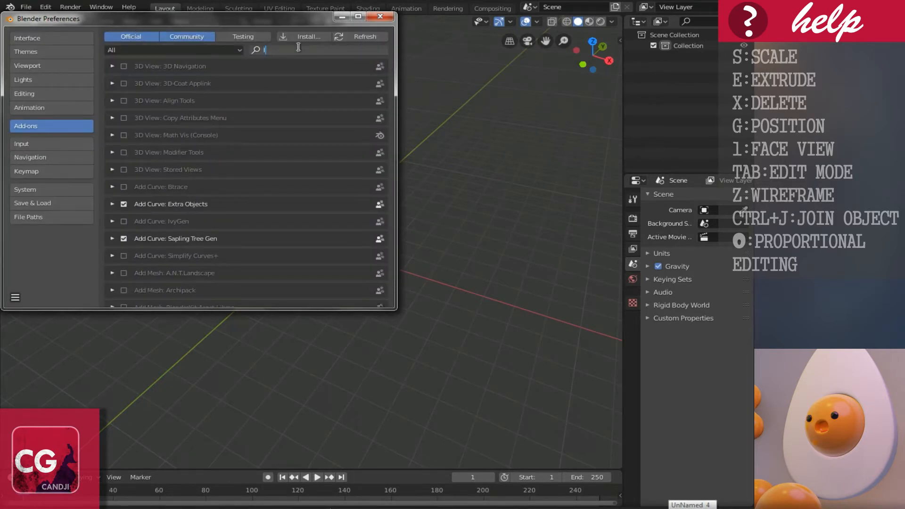
text(loo)
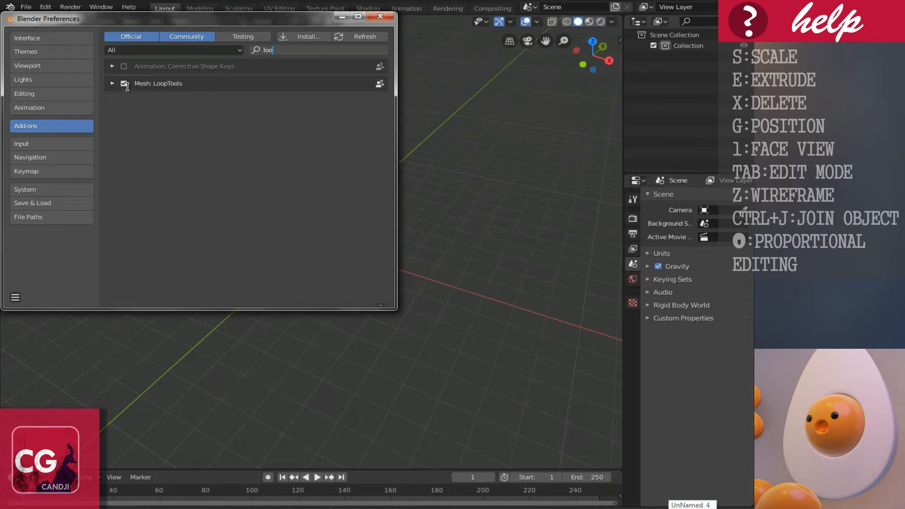
click(386, 16)
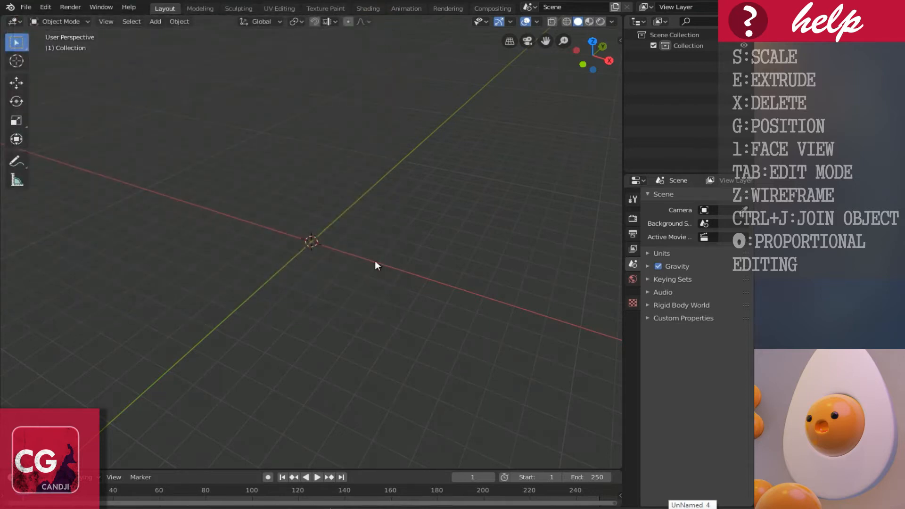
Add a cube mesh at the world origin
middle_drag(319, 286, 277, 279)
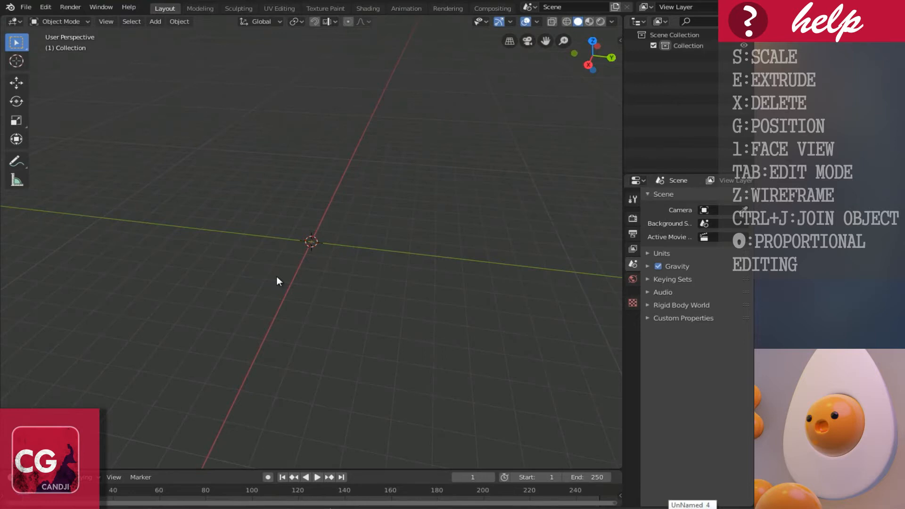
key(shift+a)
mouse_move(277, 277)
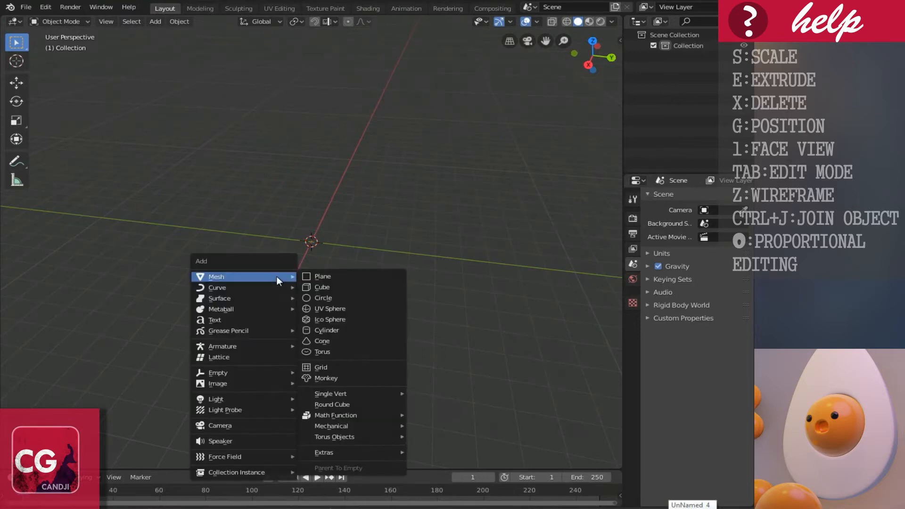
click(310, 287)
scroll(287, 270, up, 3)
middle_drag(287, 270, 318, 267)
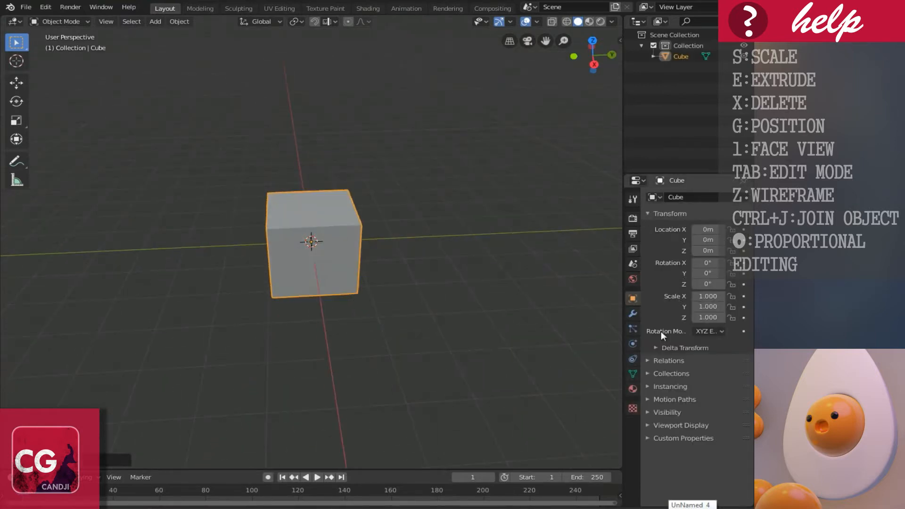
Add a Subdivision Surface modifier to the cube with viewport and render subdivisions set to 3, and apply it
click(633, 314)
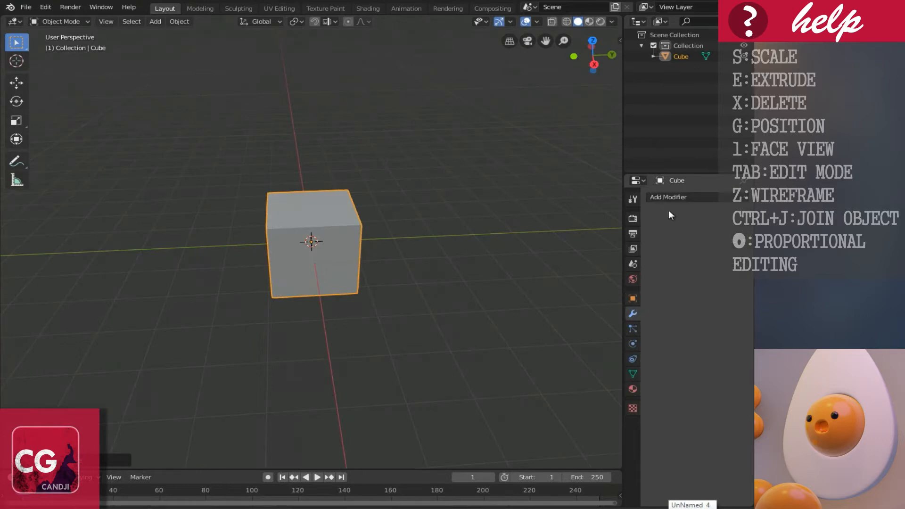
click(669, 198)
click(539, 375)
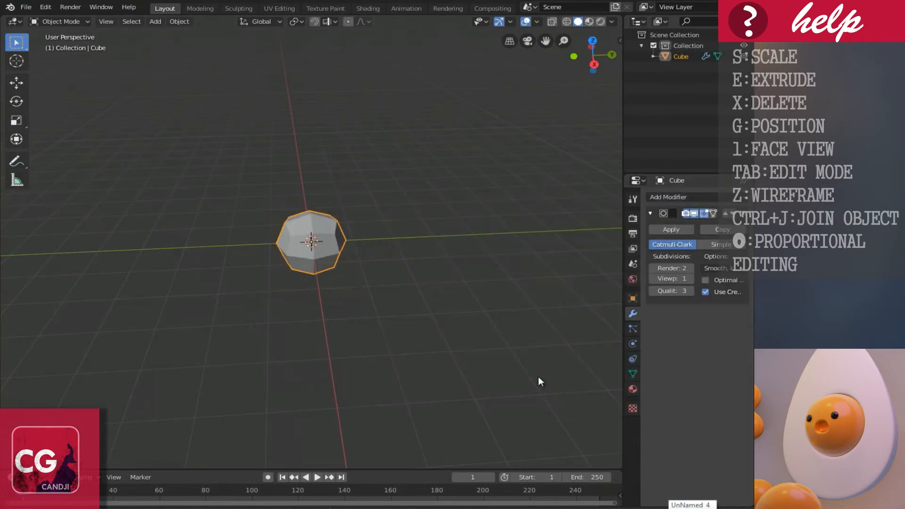
click(690, 278)
click(691, 278)
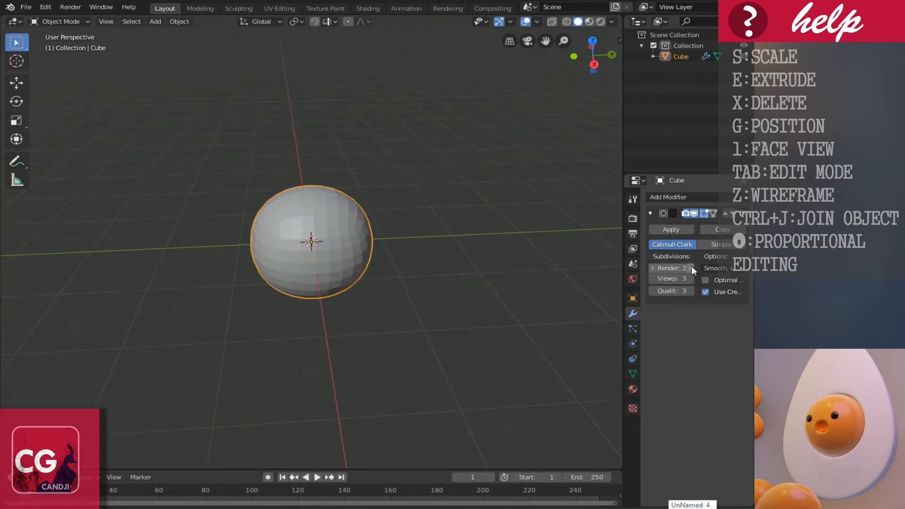
click(691, 267)
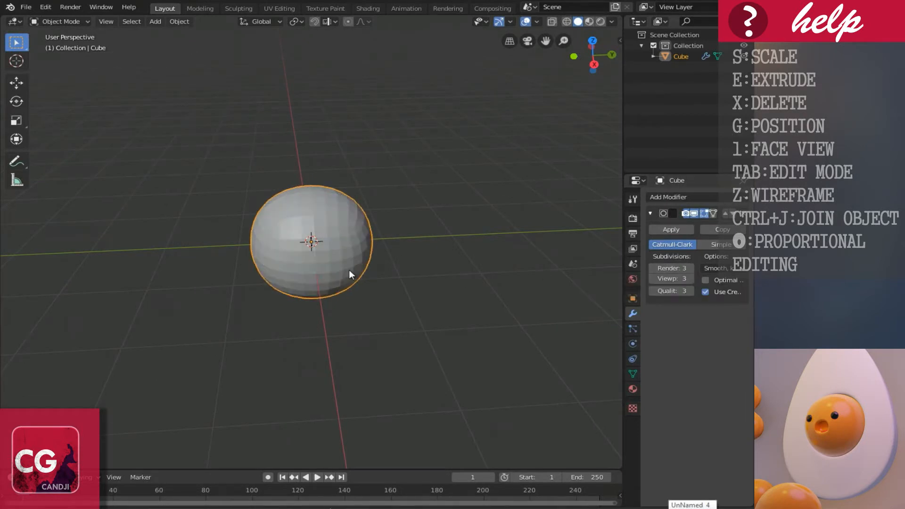
click(671, 229)
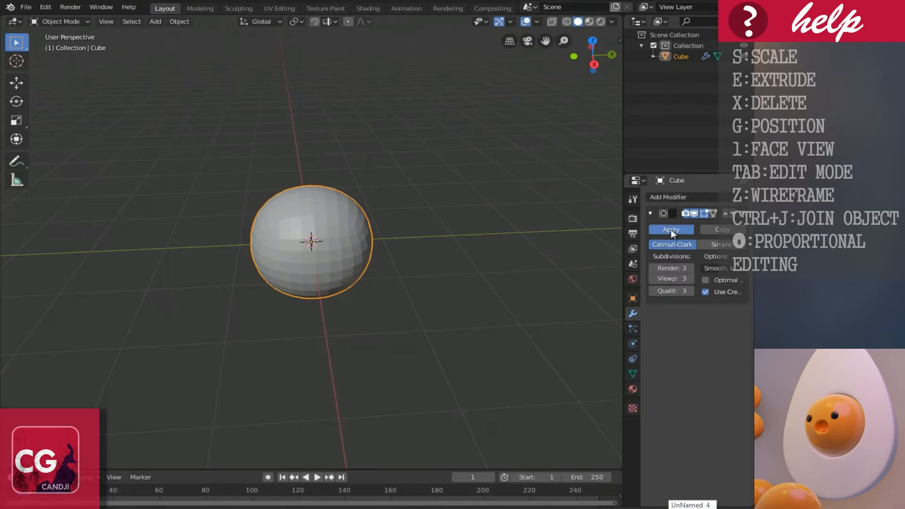
Add a Cast modifier of type Sphere to the subdivided cube with its default settings, and apply it
click(664, 196)
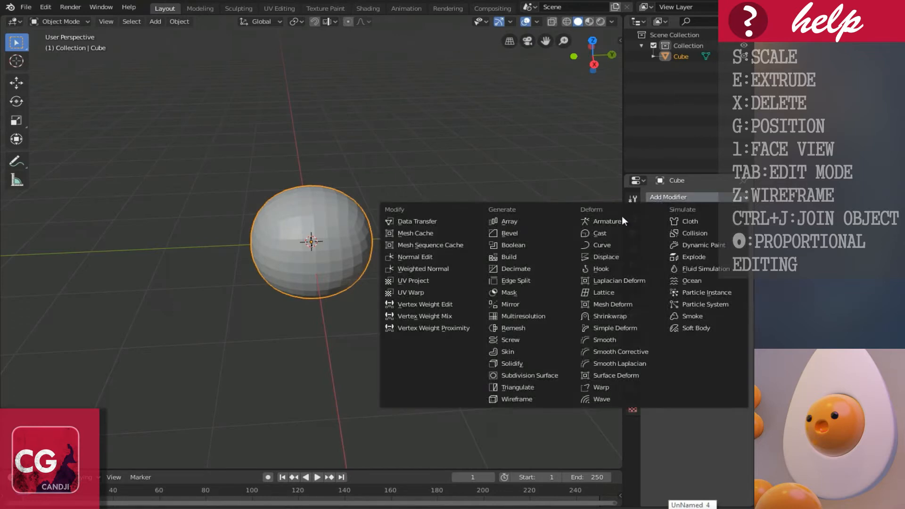
click(608, 233)
middle_drag(329, 261, 401, 224)
scroll(363, 226, up, 2)
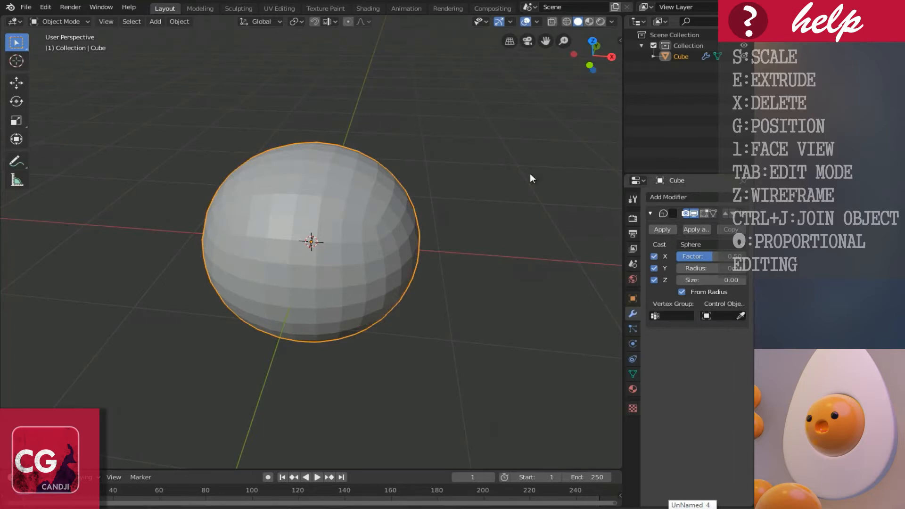
click(662, 229)
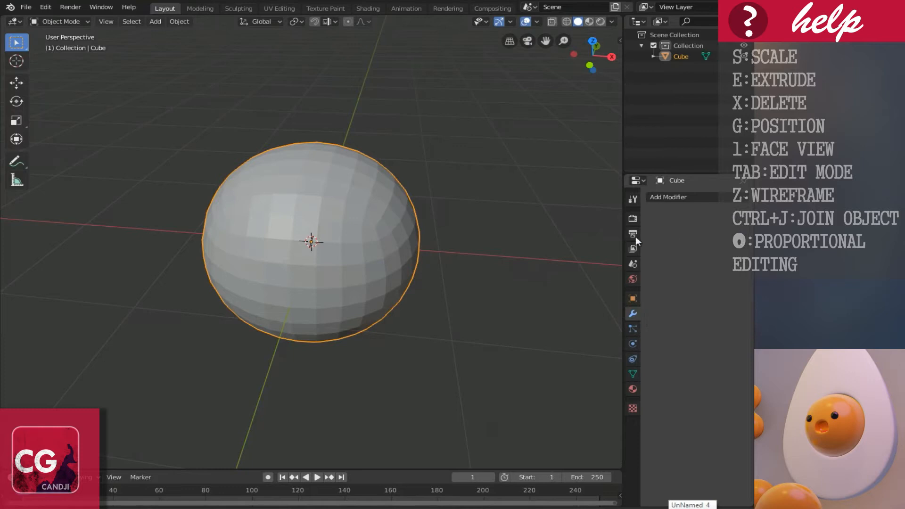
Open the rounded mesh for editing and deselect all of its vertices
middle_drag(385, 270, 350, 277)
middle_drag(301, 253, 380, 246)
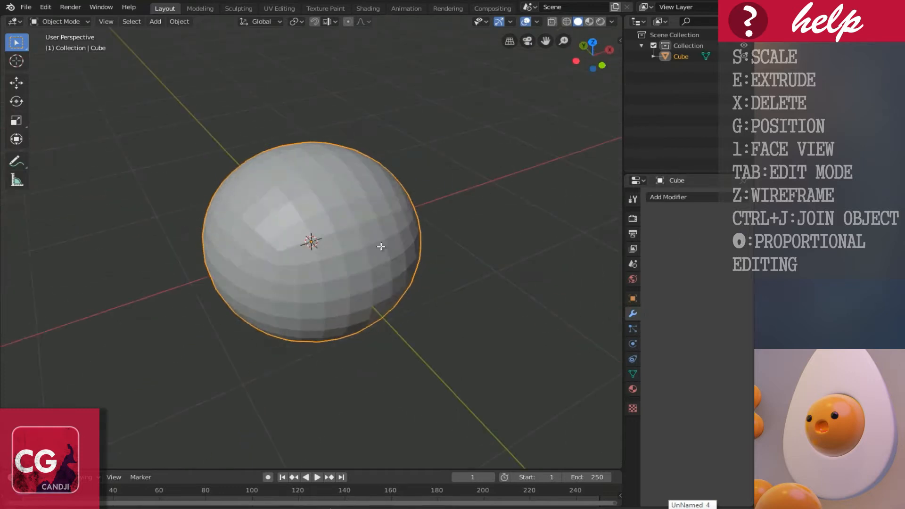
key(Tab)
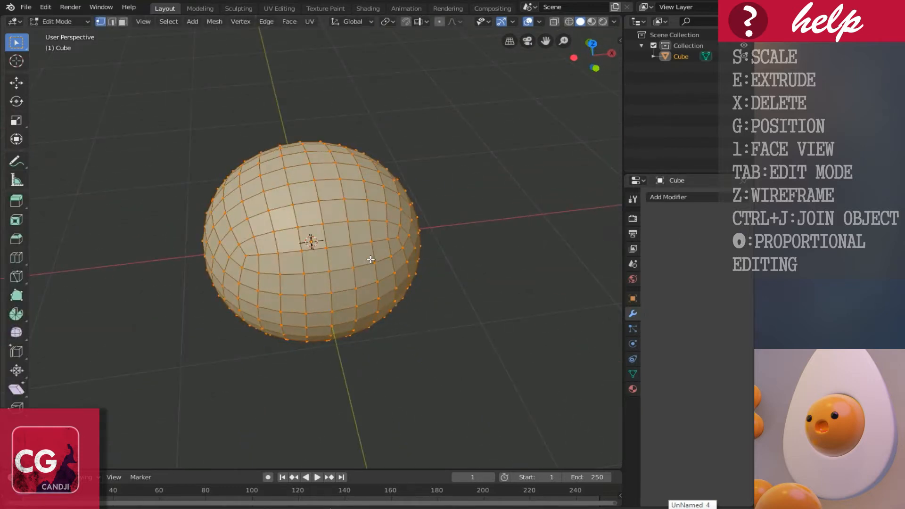
key(KP_7)
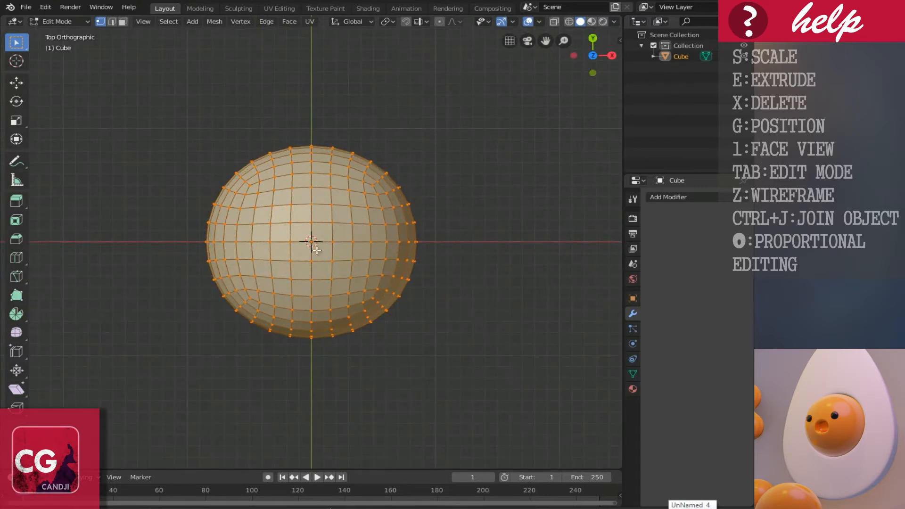
key(alt+a)
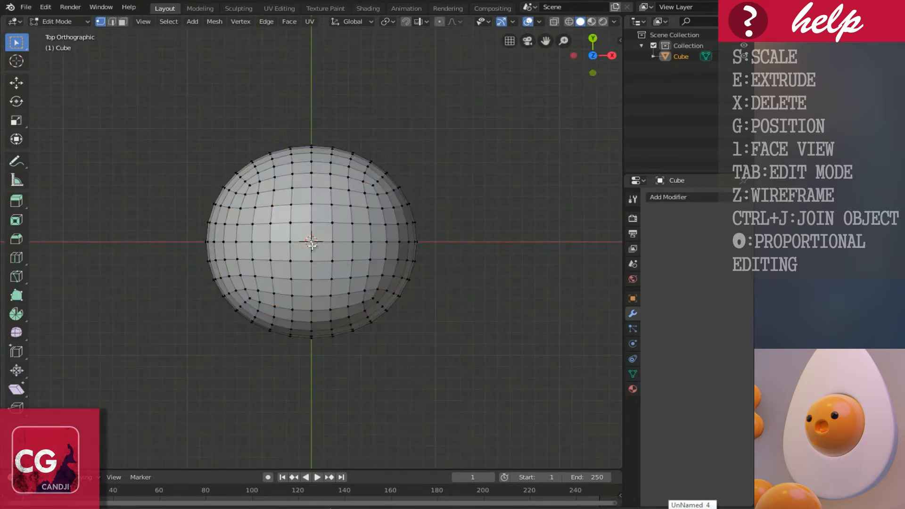
Raise the sphere's topmost vertex about 0.66 m along Z using smooth proportional editing at size 1.21, forming an egg, and turn proportional editing off
key(KP_1)
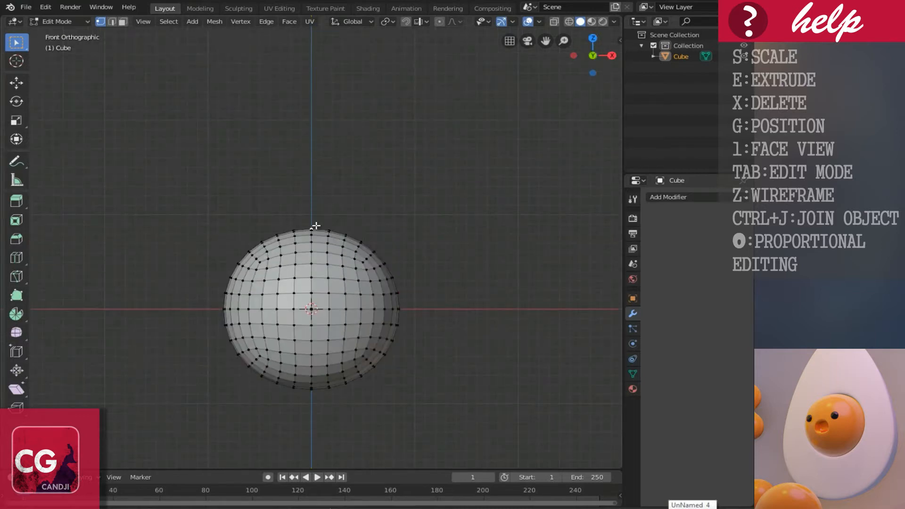
key(o)
click(314, 230)
click(16, 83)
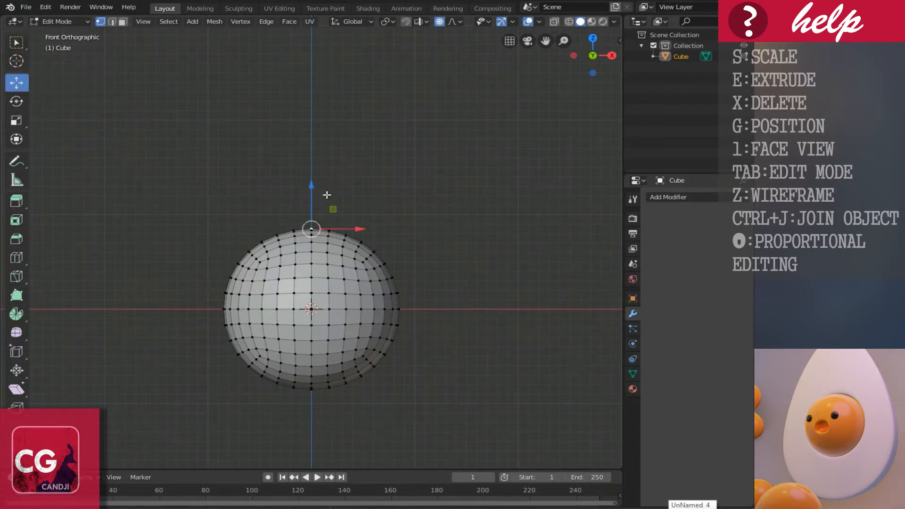
scroll(326, 194, down, 2)
shift+scroll(326, 194, up, 2)
drag(311, 218, 309, 175)
scroll(311, 182, down, 2)
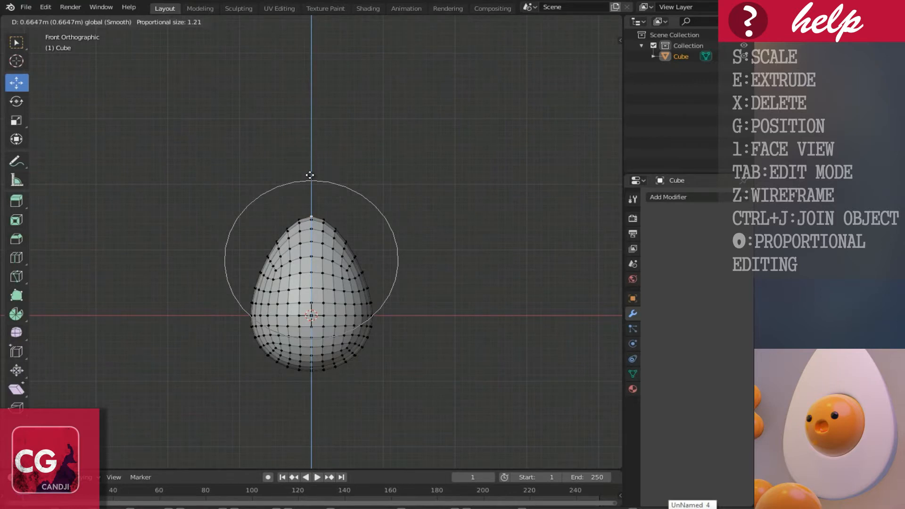
drag(309, 174, 310, 175)
middle_drag(300, 231, 245, 258)
middle_drag(330, 294, 305, 295)
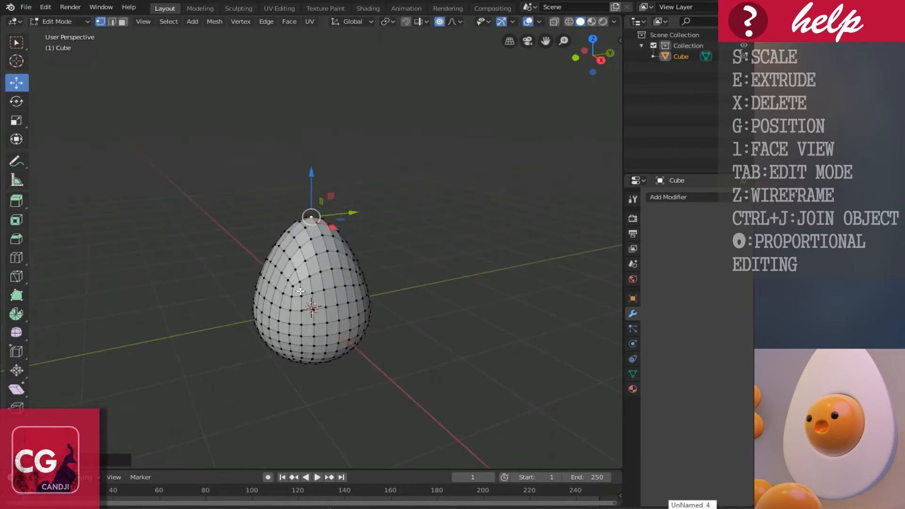
key(o)
Delete all vertices in the egg's negative Y half using wireframe display, and return to solid shading
middle_drag(319, 300, 329, 283)
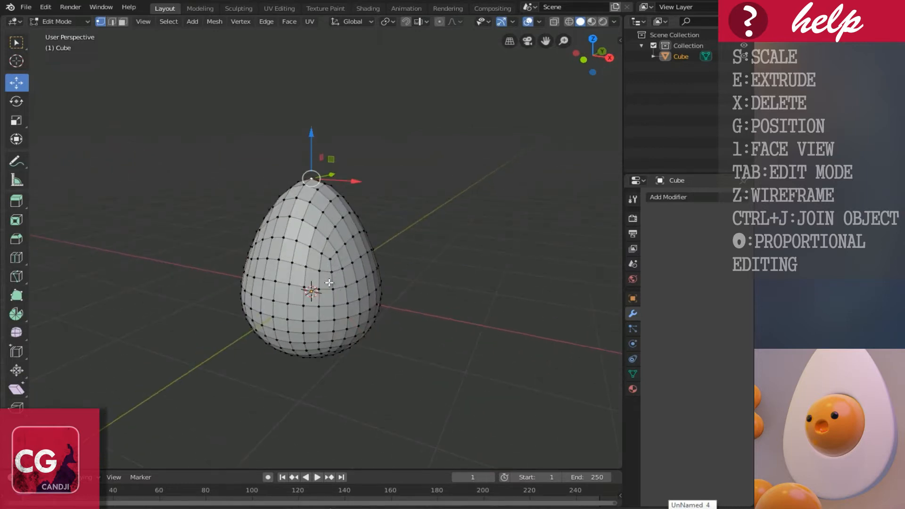
key(KP_3)
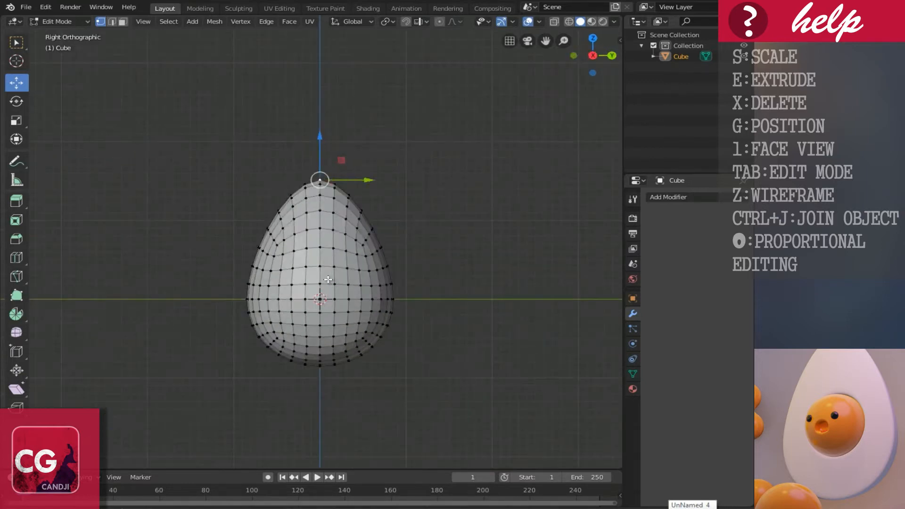
click(278, 286)
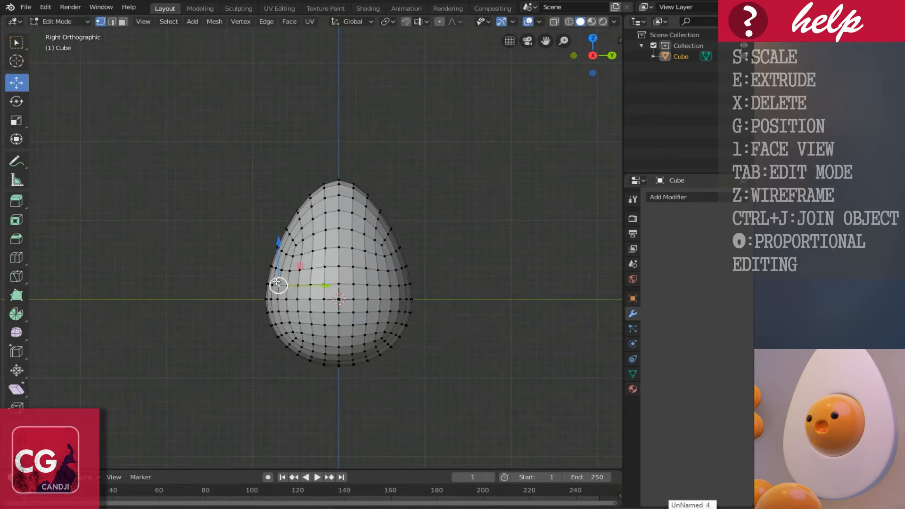
key(shift+z)
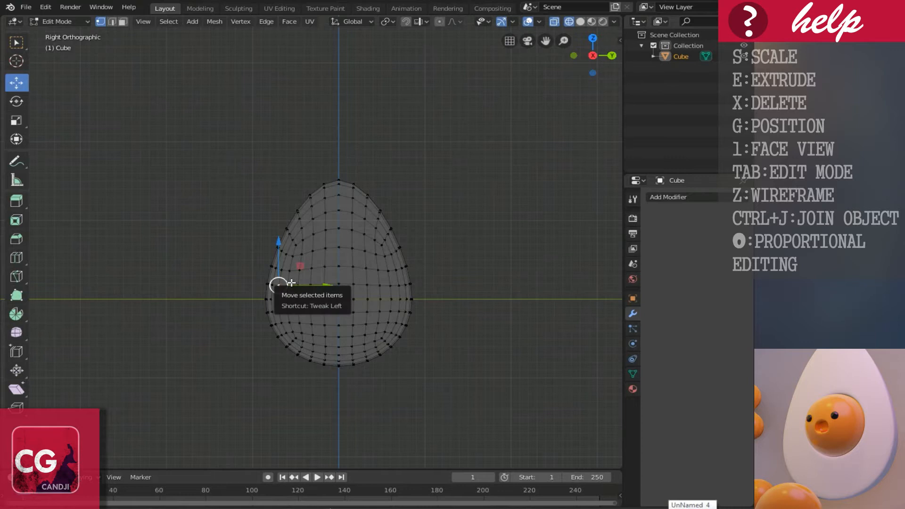
drag(189, 103, 333, 389)
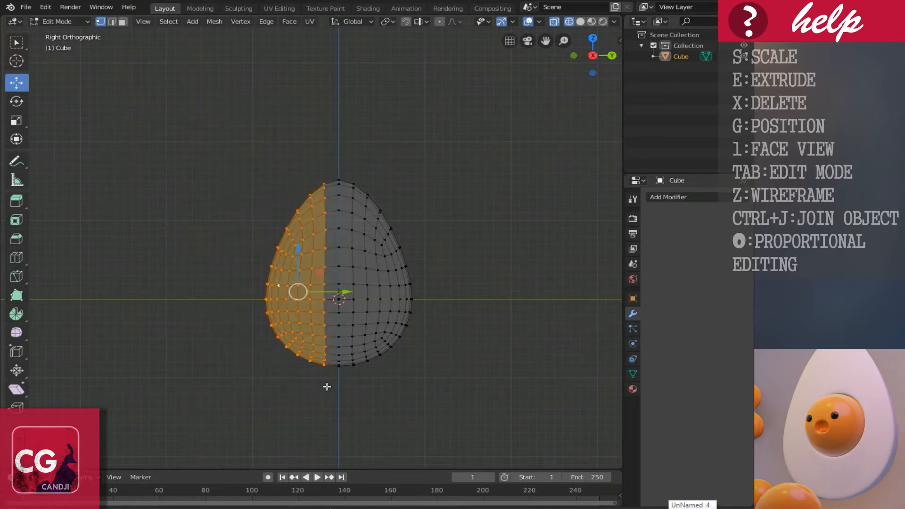
key(x)
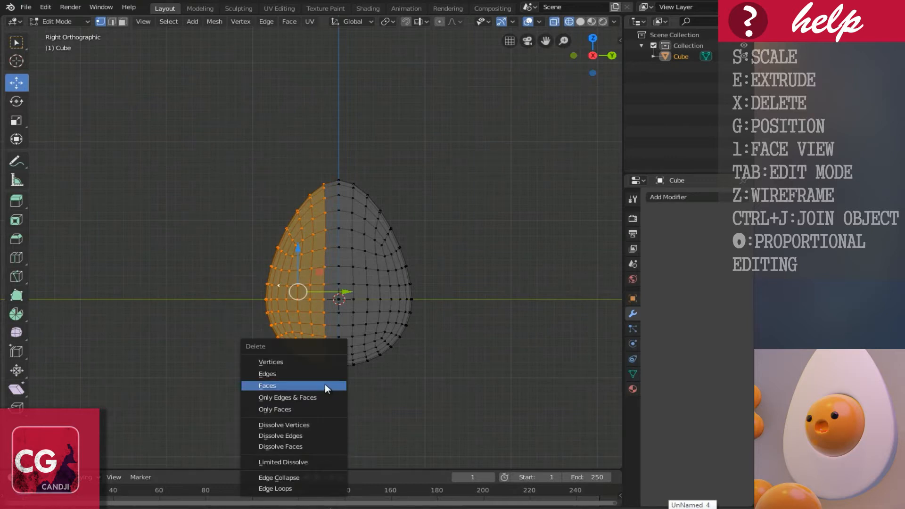
click(277, 361)
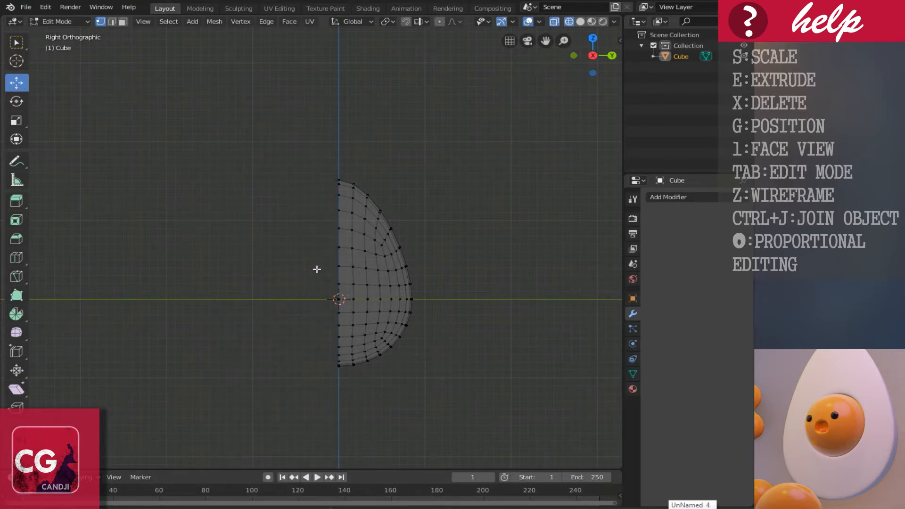
middle_drag(319, 268, 374, 280)
key(alt+z)
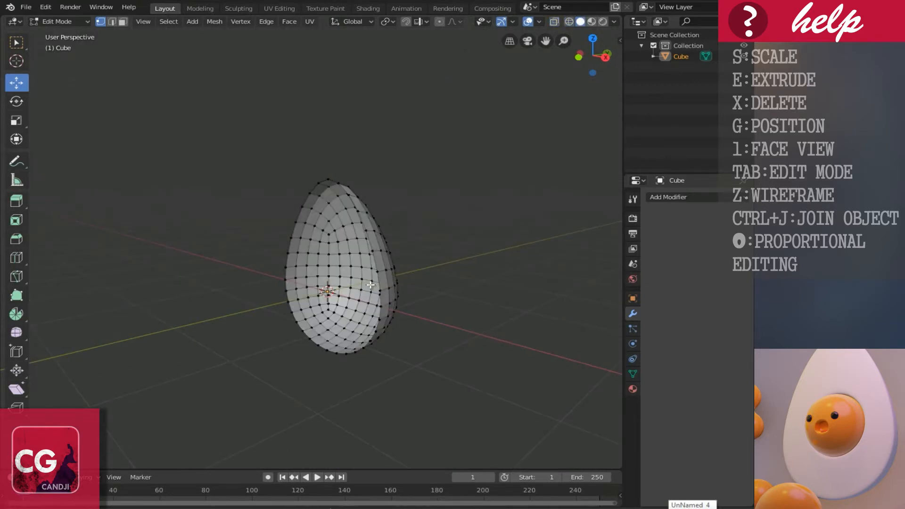
Select the half egg's open rim loop, extrude it in place and scale the new loop inward to about 0.9
ctrl+scroll(370, 285, up, 1)
scroll(350, 292, up, 1)
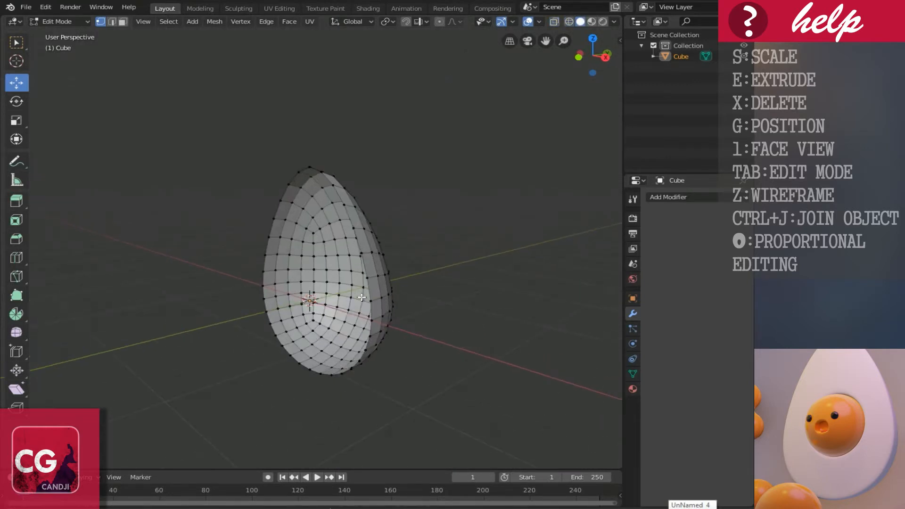
alt+click(372, 302)
key(KP_1)
ctrl+scroll(373, 301, down, 1)
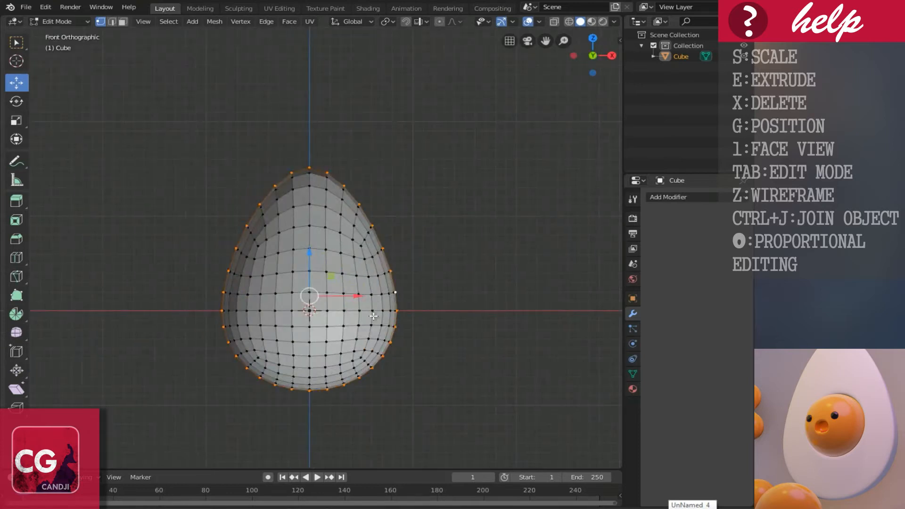
shift+scroll(374, 316, down, 1)
key(e)
right_click(435, 373)
key(s)
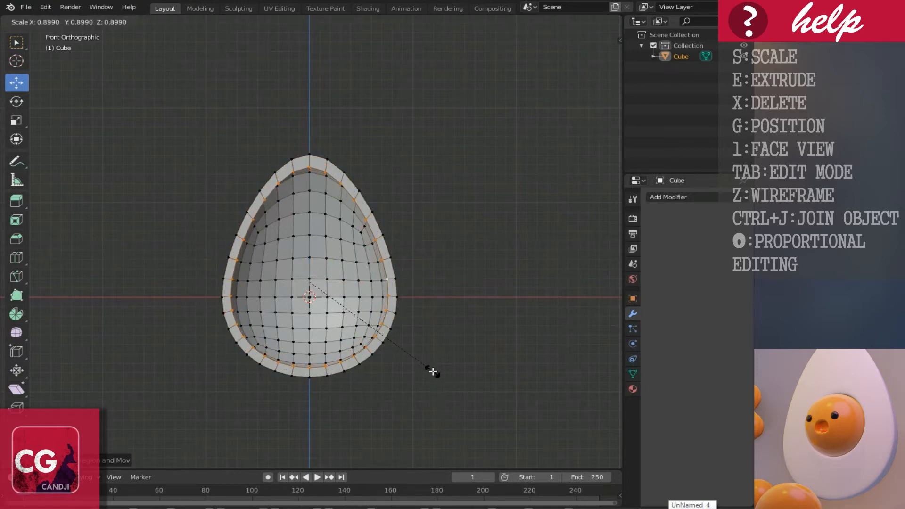
click(433, 372)
Extrude the rim inward twice more in place, scaling the new loops to about 0.75 and about 0.6
key(e)
right_click(506, 387)
key(s)
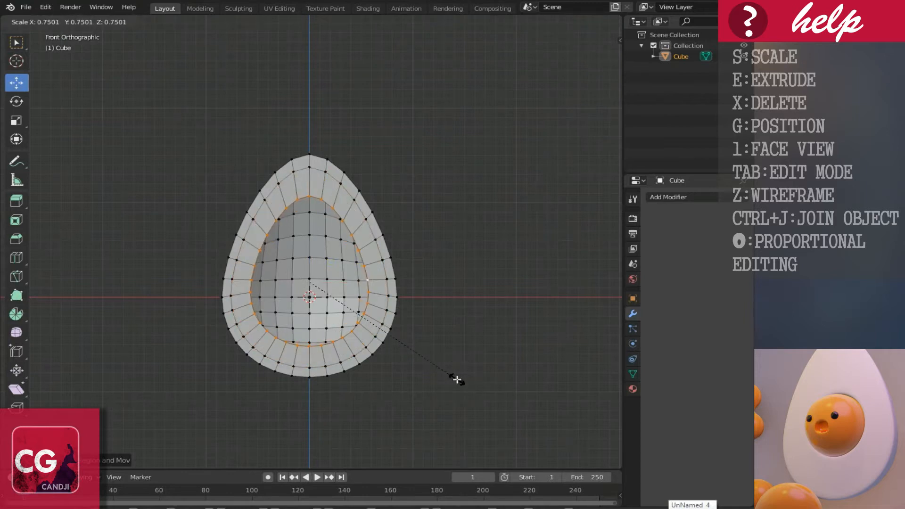
right_click(416, 380)
key(s)
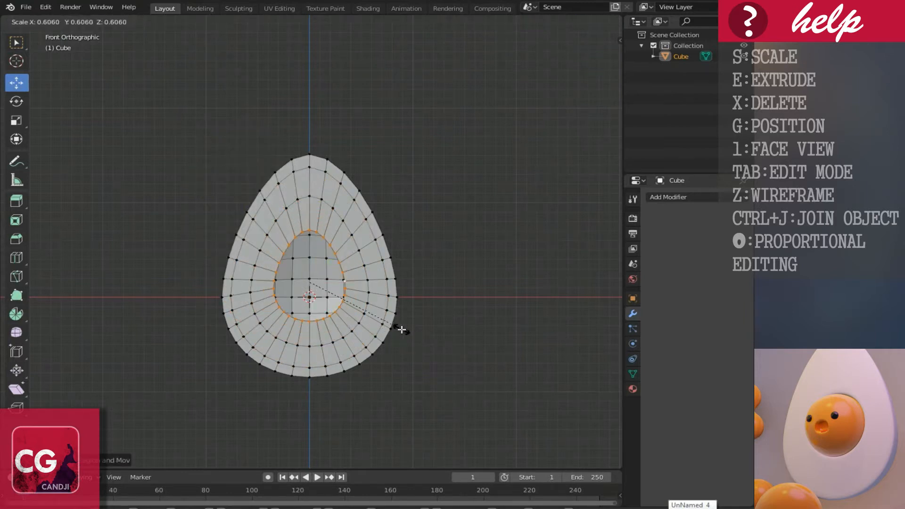
click(396, 327)
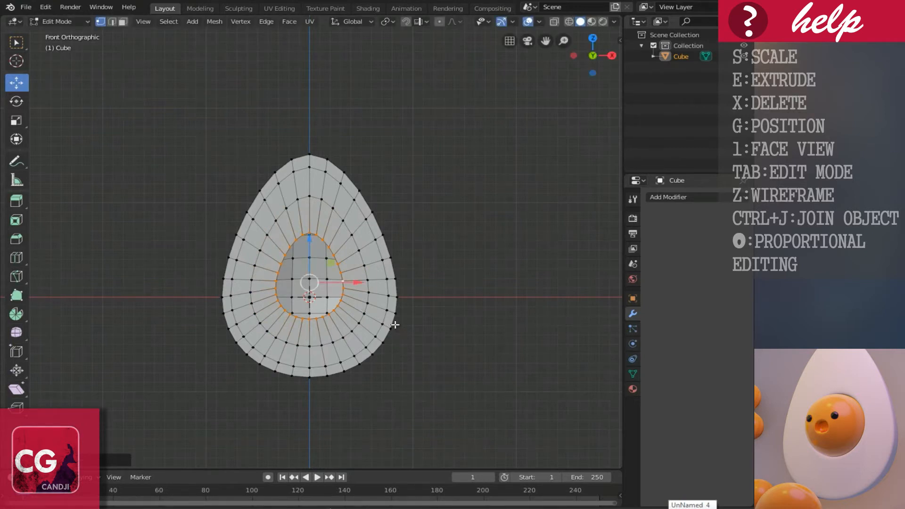
Turn the innermost loop into a circle with LoopTools and scale it up to about 1.1
right_click(395, 325)
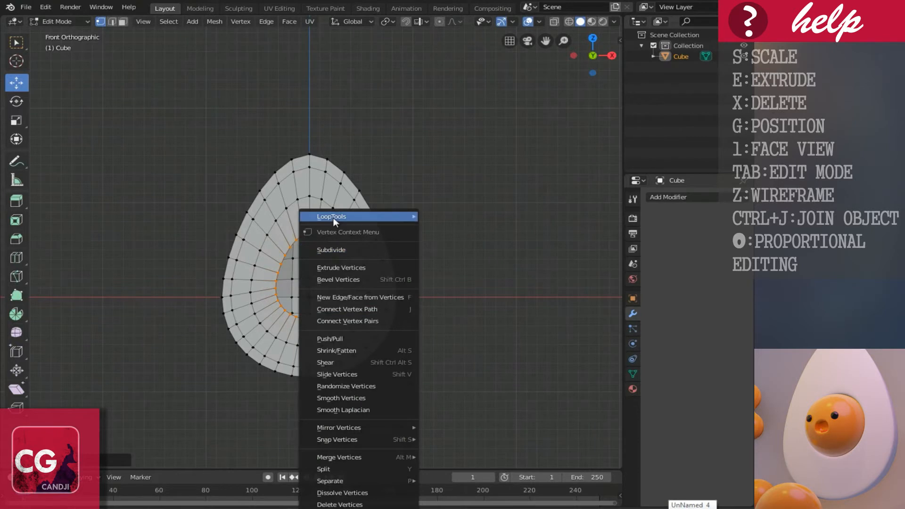
mouse_move(335, 219)
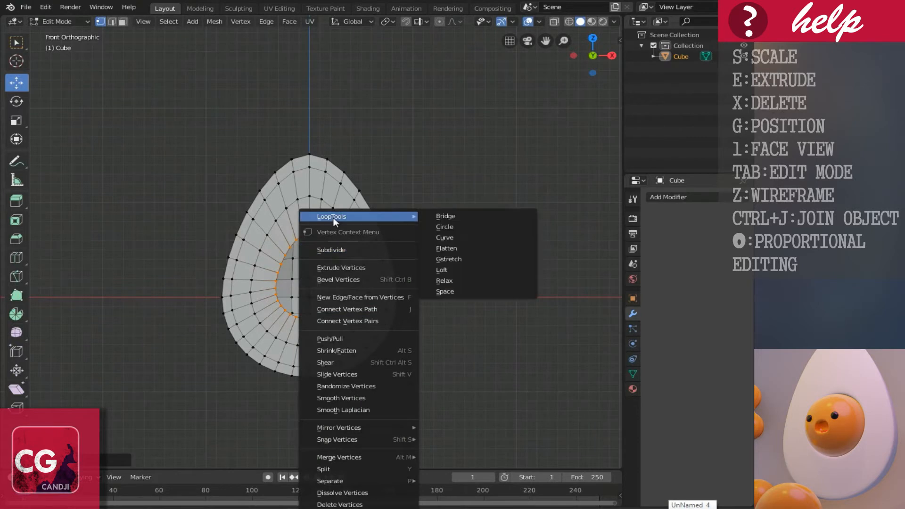
click(460, 227)
scroll(359, 325, up, 2)
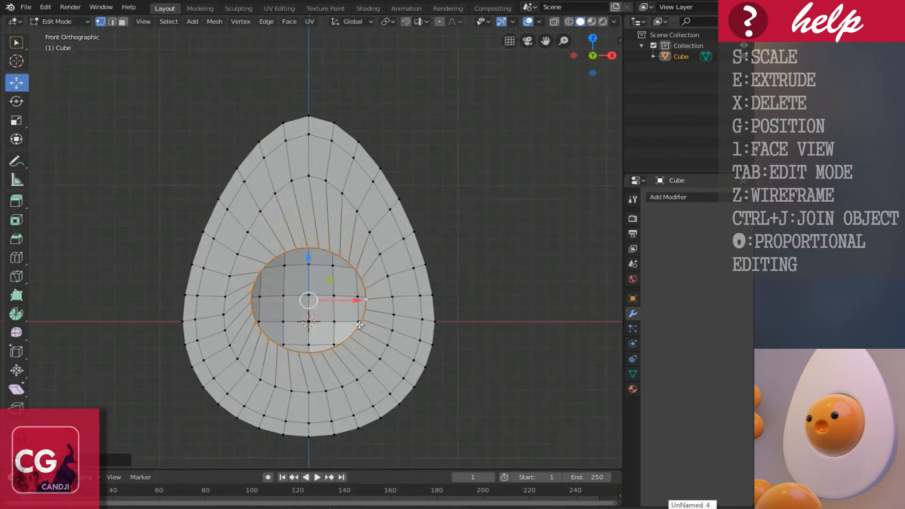
key(s)
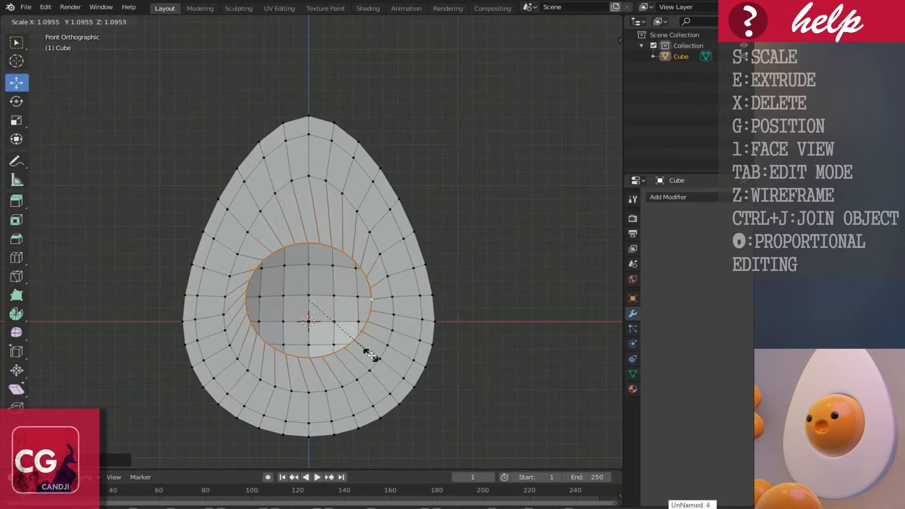
click(372, 356)
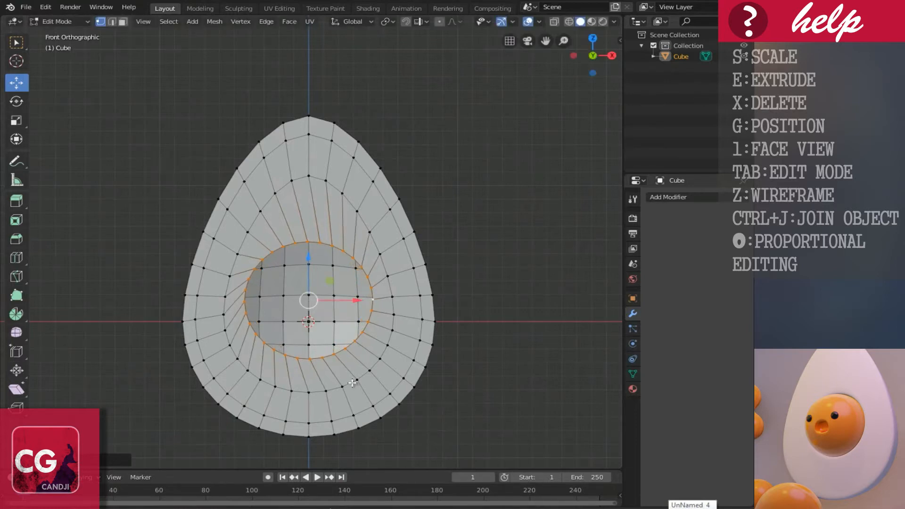
Scale the edge loop just outside the circular opening up to about 1.08
alt+click(380, 359)
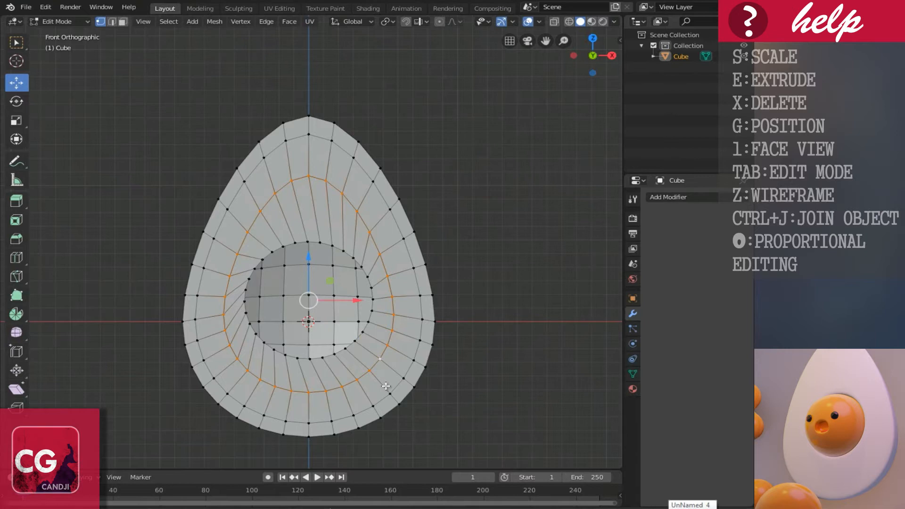
key(s)
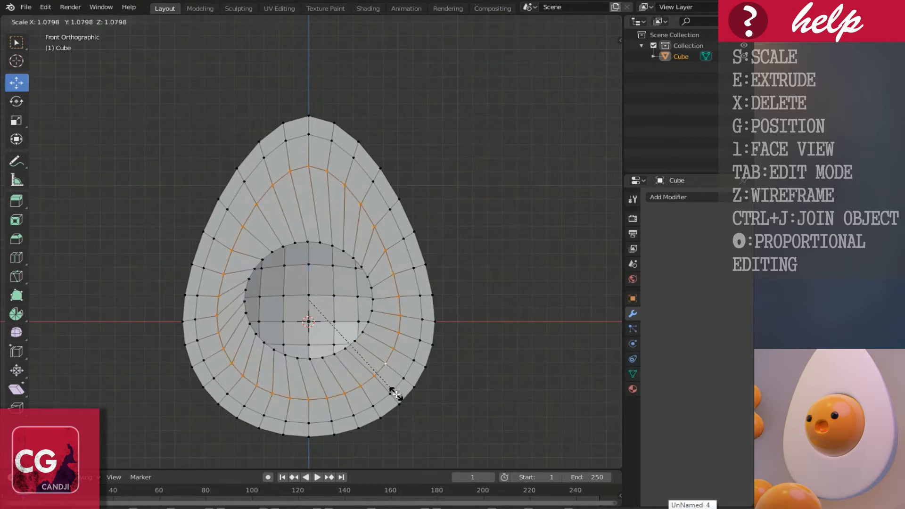
click(390, 389)
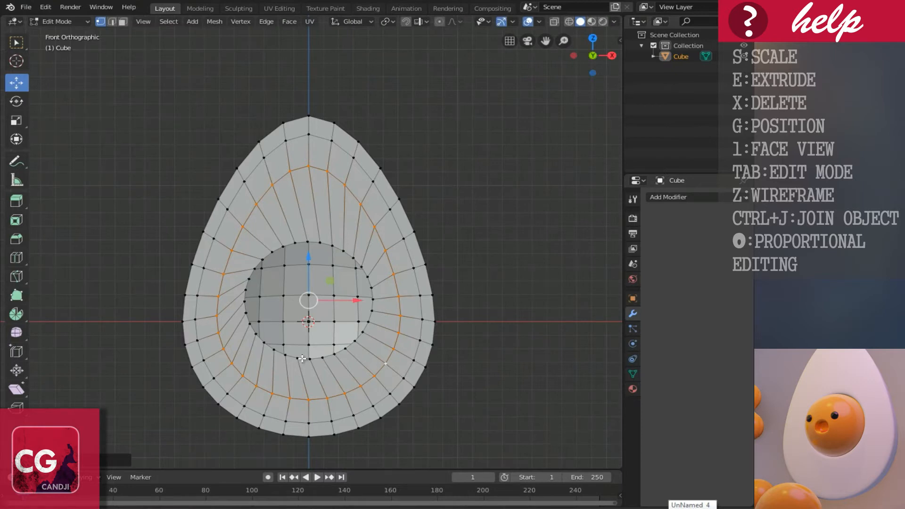
Extrude the circular loop into the egg along Y twice, by about 0.08 m and about 0.07 m
alt+click(302, 359)
mouse_move(345, 342)
middle_down()
mouse_move(366, 336)
mouse_move(348, 340)
middle_up()
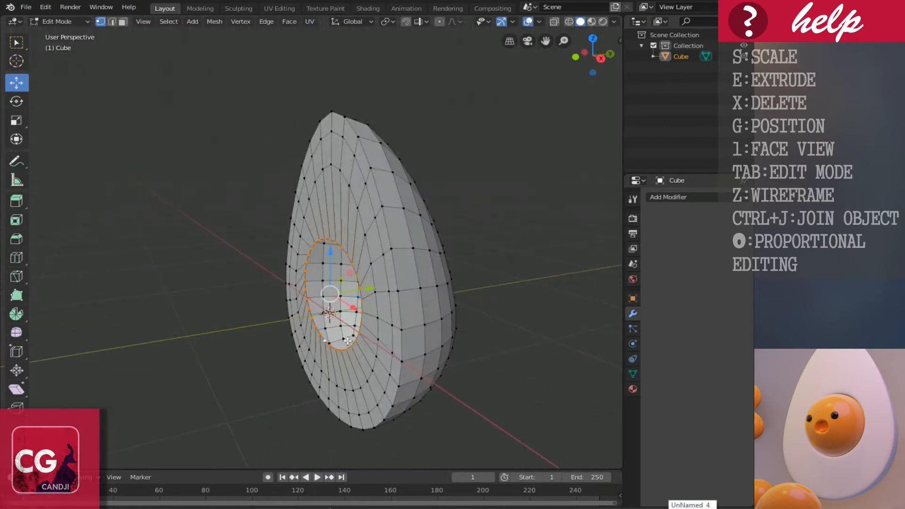
key(g)
key(y)
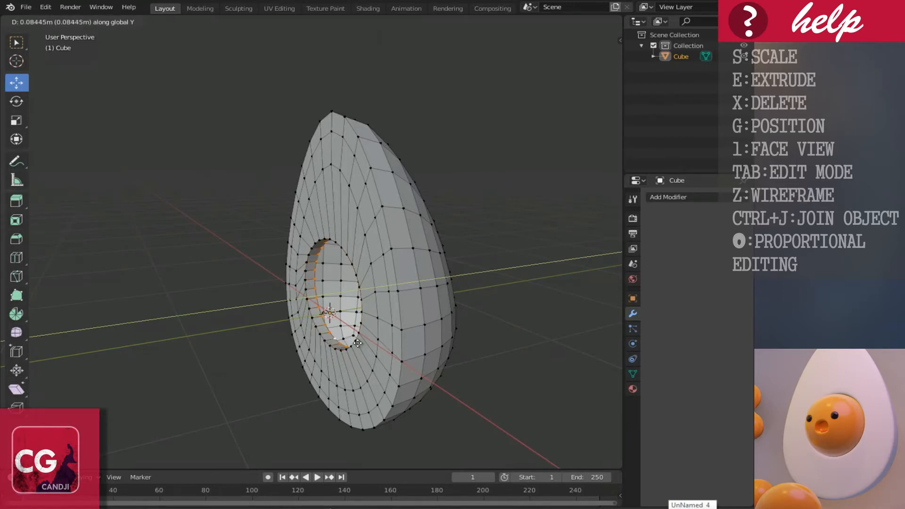
click(356, 343)
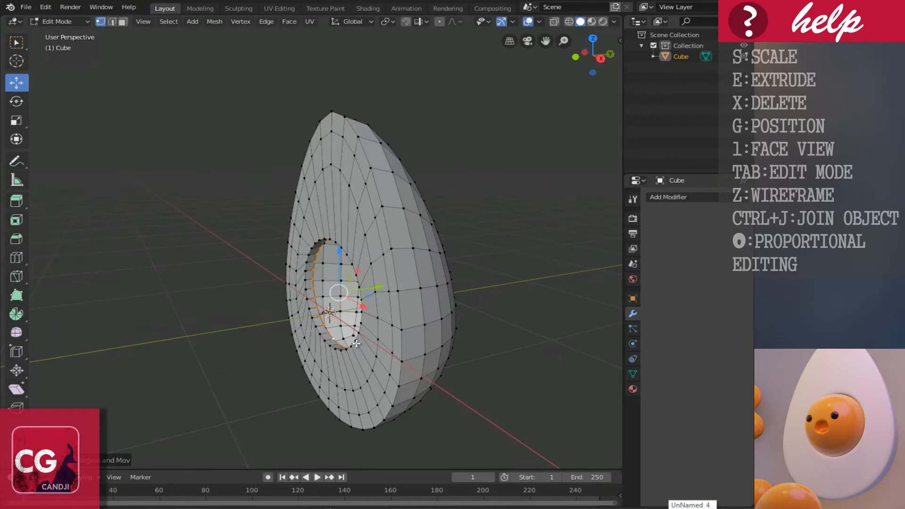
key(g)
key(y)
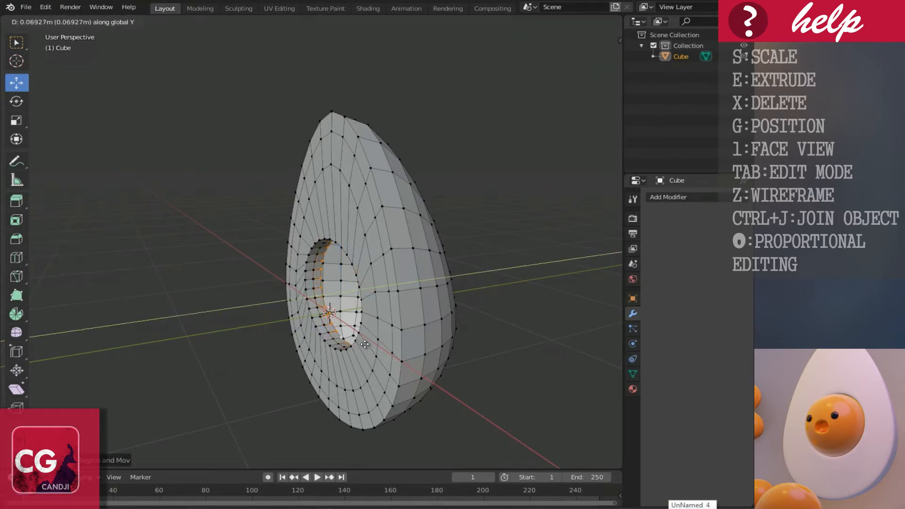
click(367, 345)
Leave mesh editing of the egg and add a new cube mesh at the origin
middle_drag(283, 311, 340, 299)
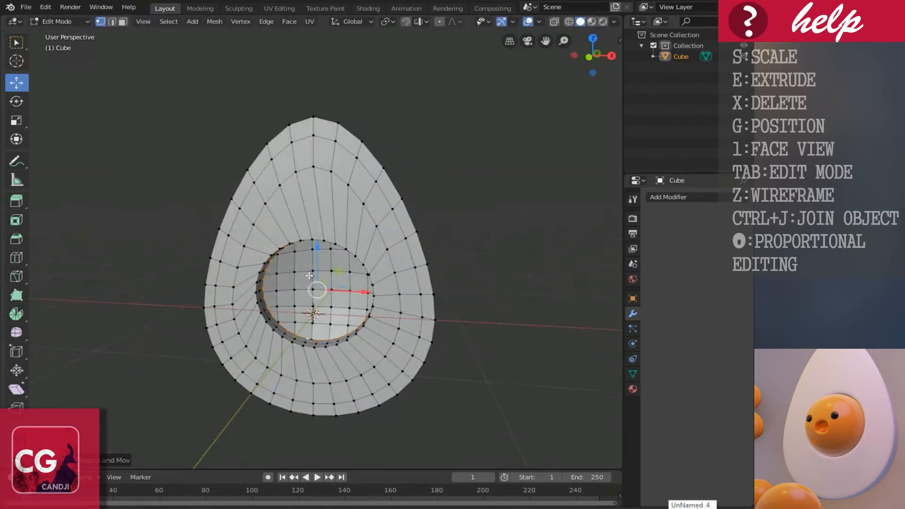
key(Tab)
middle_drag(295, 278, 327, 287)
key(shift+a)
mouse_move(326, 287)
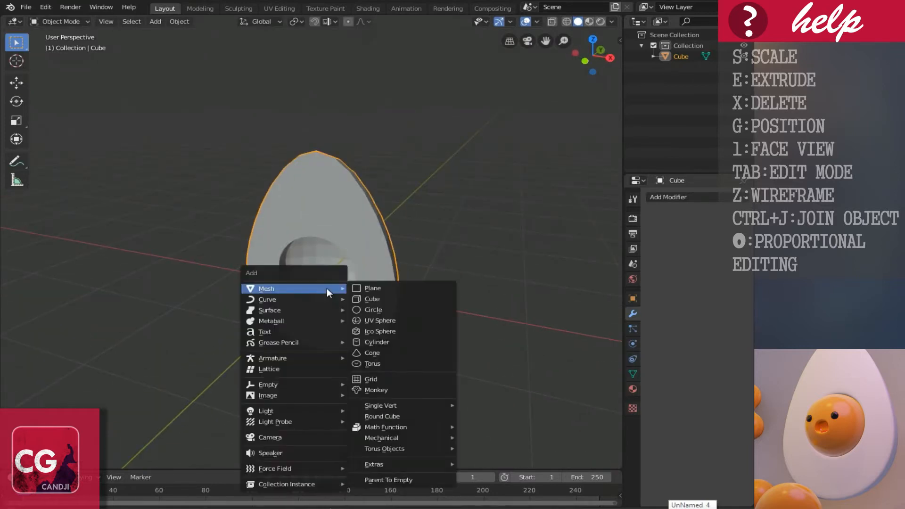
click(362, 301)
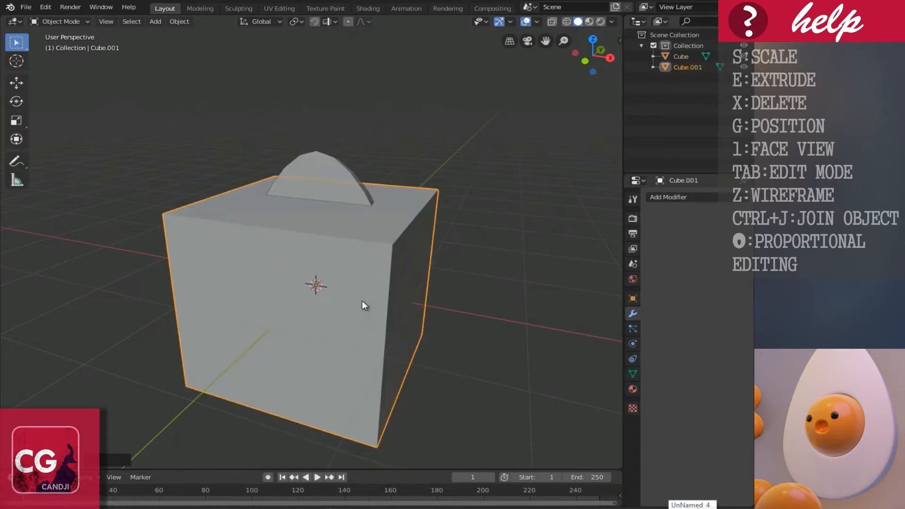
Add a Subdivision Surface modifier to the new cube with render and viewport levels of 3, and apply it
click(670, 197)
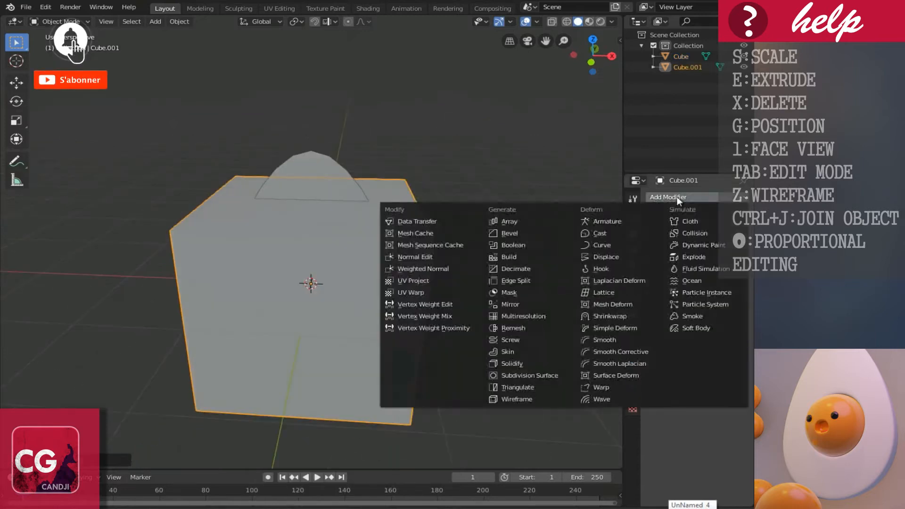
click(539, 374)
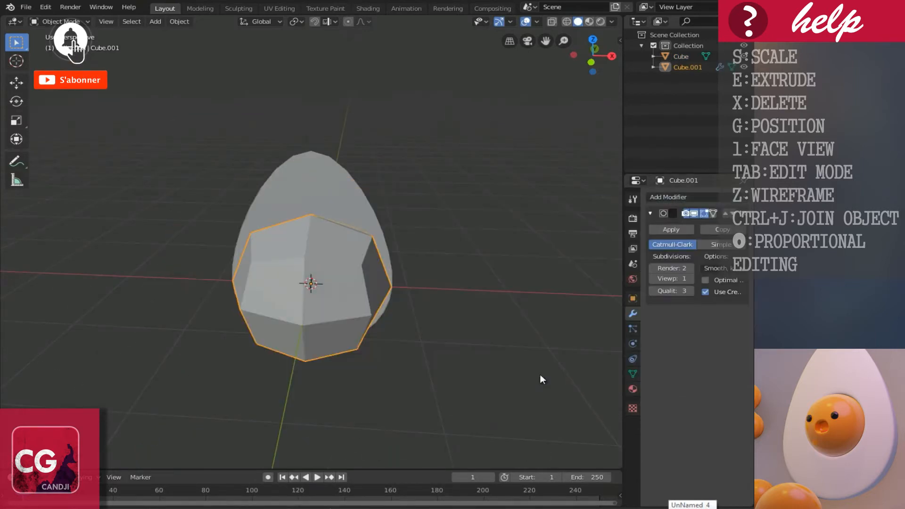
click(690, 279)
click(691, 267)
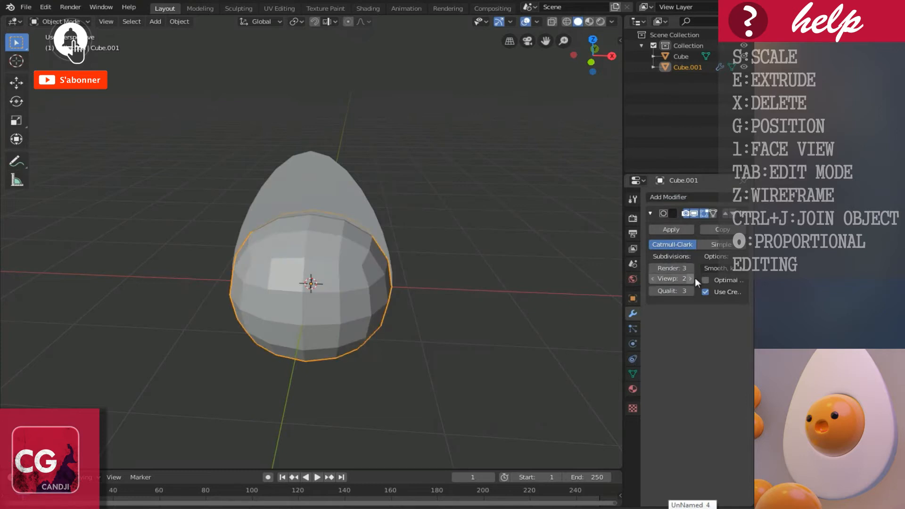
click(692, 278)
middle_drag(363, 307, 334, 291)
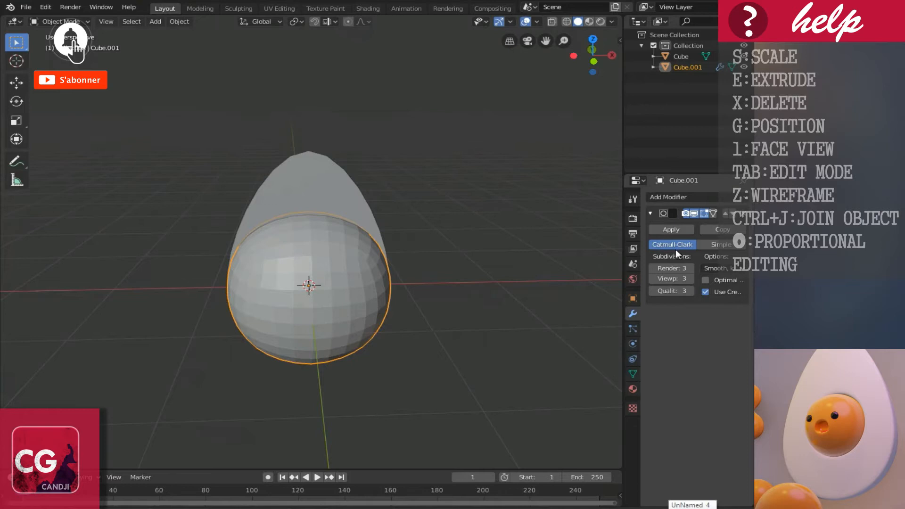
click(680, 231)
click(672, 197)
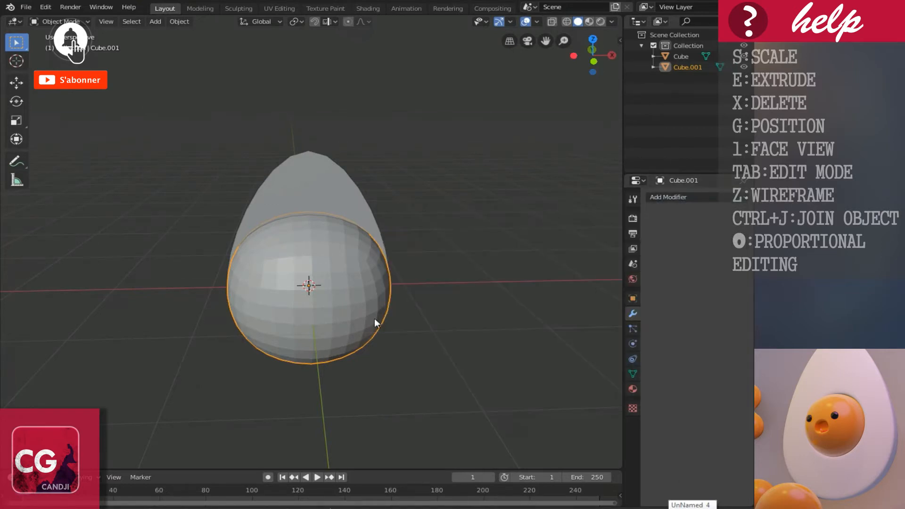
Scale the subdivided cube down in front view to slightly wider than the egg's circular opening
key(s)
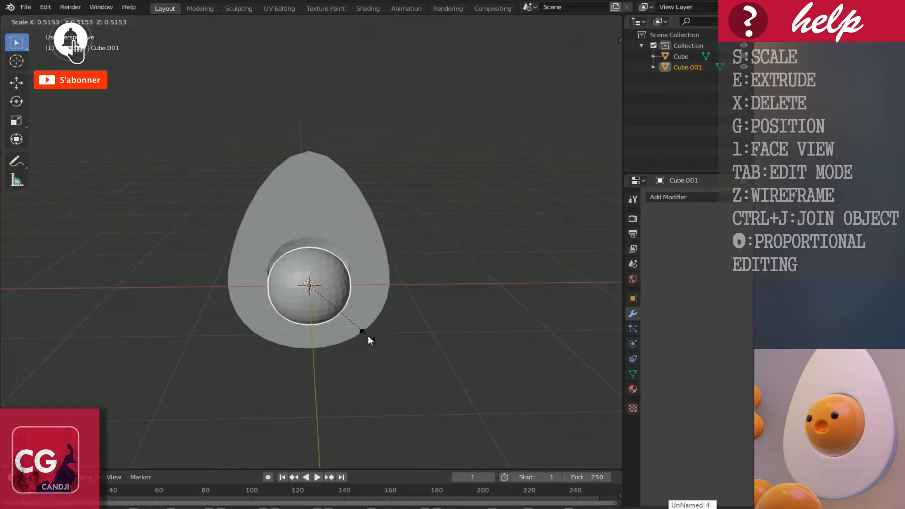
click(381, 342)
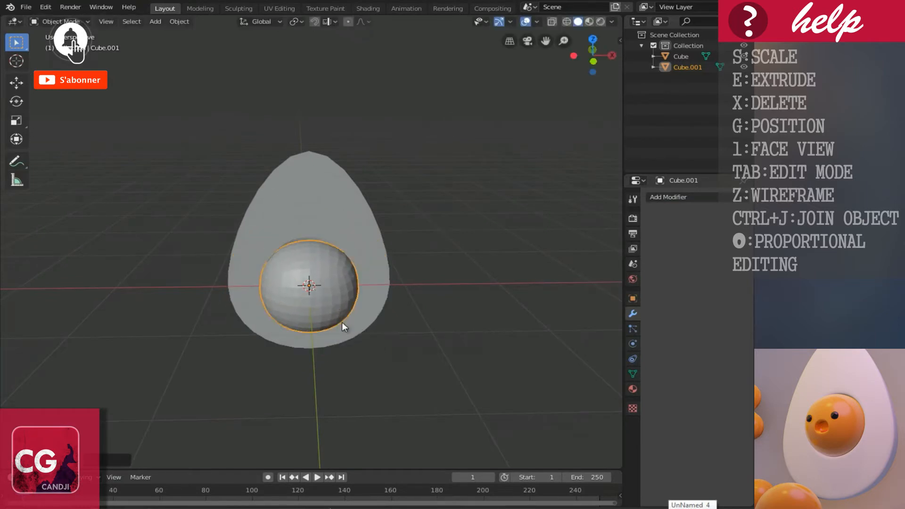
scroll(347, 306, up, 1)
key(KP_1)
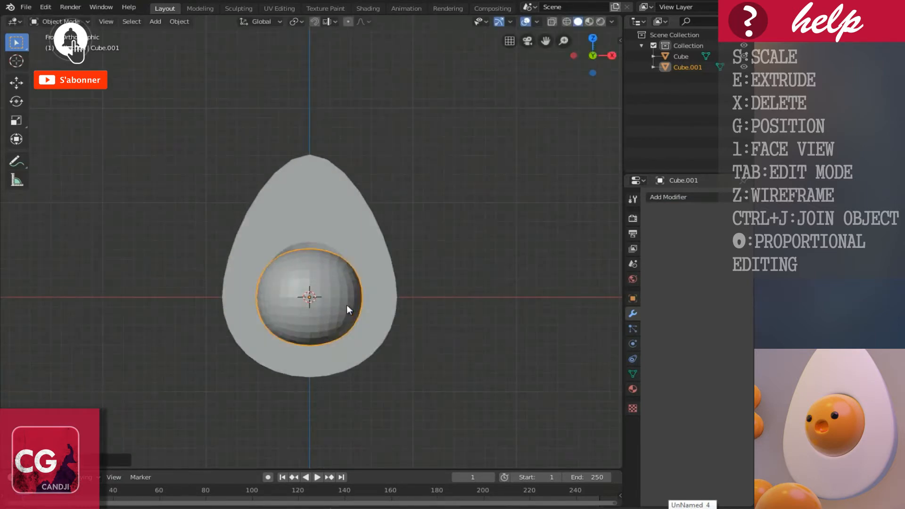
scroll(346, 306, up, 2)
key(s)
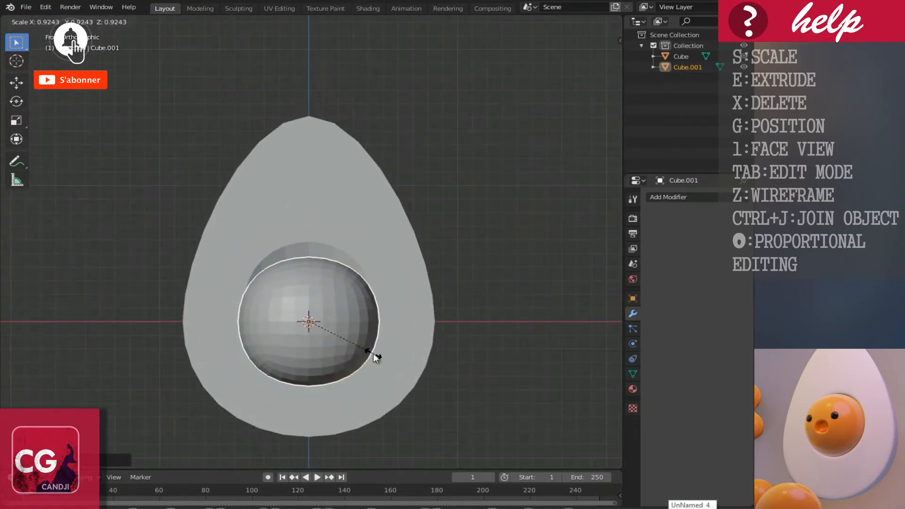
click(375, 355)
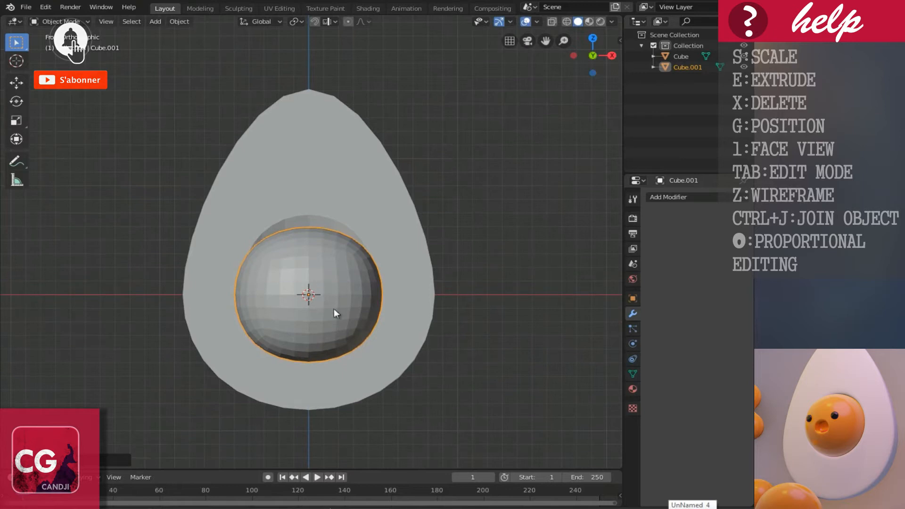
Add a Cast modifier of type Sphere to the subdivided yolk mesh
click(392, 309)
click(325, 296)
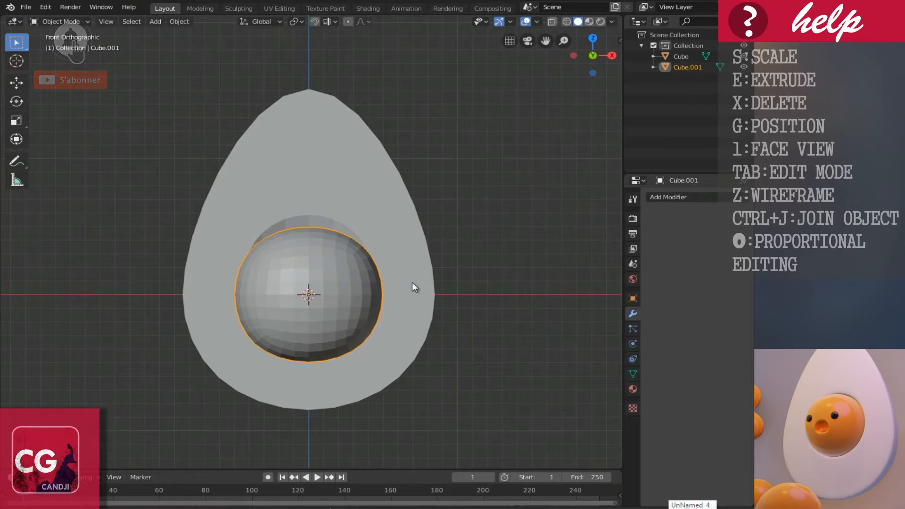
click(412, 282)
click(316, 292)
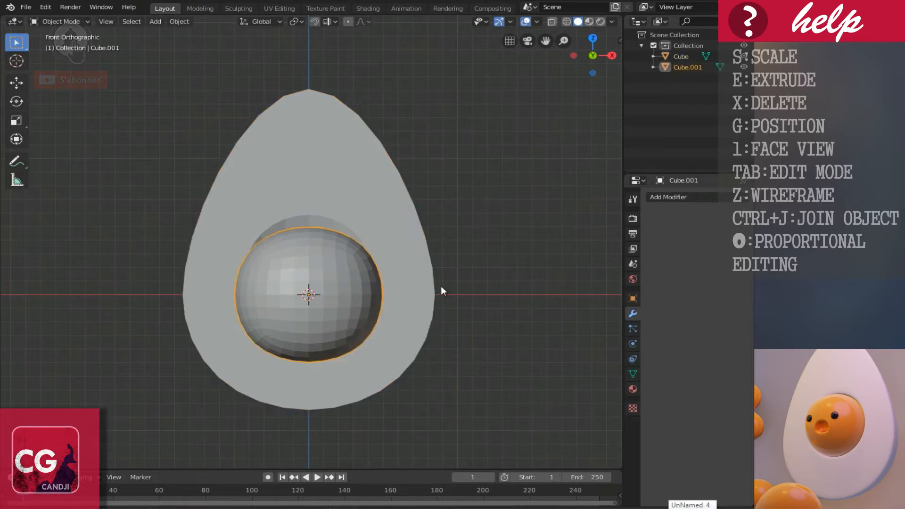
click(665, 197)
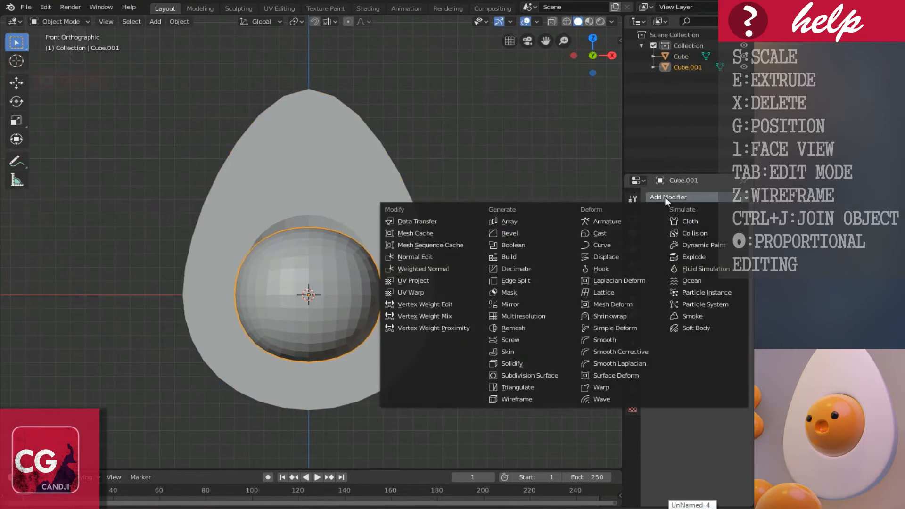
click(620, 231)
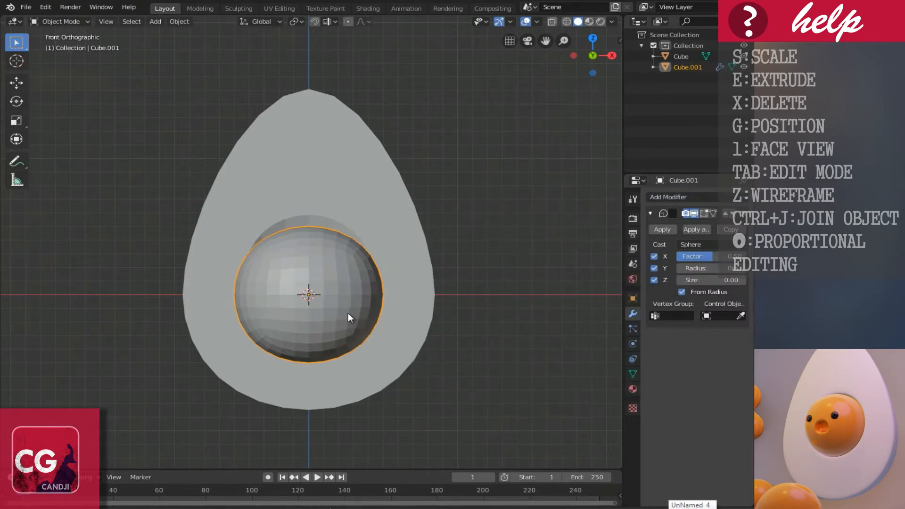
Apply the yolk's Cast modifier
click(661, 228)
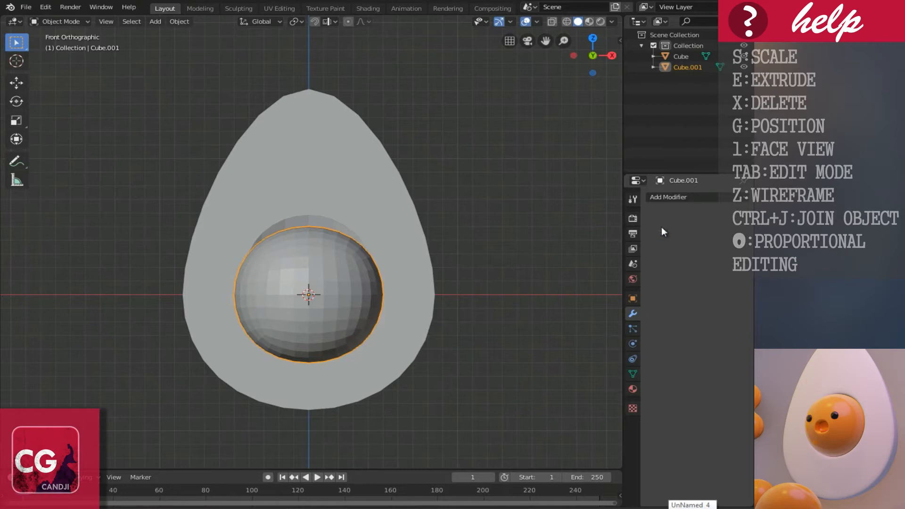
Add a Subdivision Surface modifier with viewport level 2 to the egg white and shade the object smooth
click(392, 233)
mouse_move(258, 135)
middle_down()
mouse_move(252, 186)
mouse_move(344, 184)
mouse_move(281, 251)
mouse_move(315, 260)
middle_up()
click(710, 198)
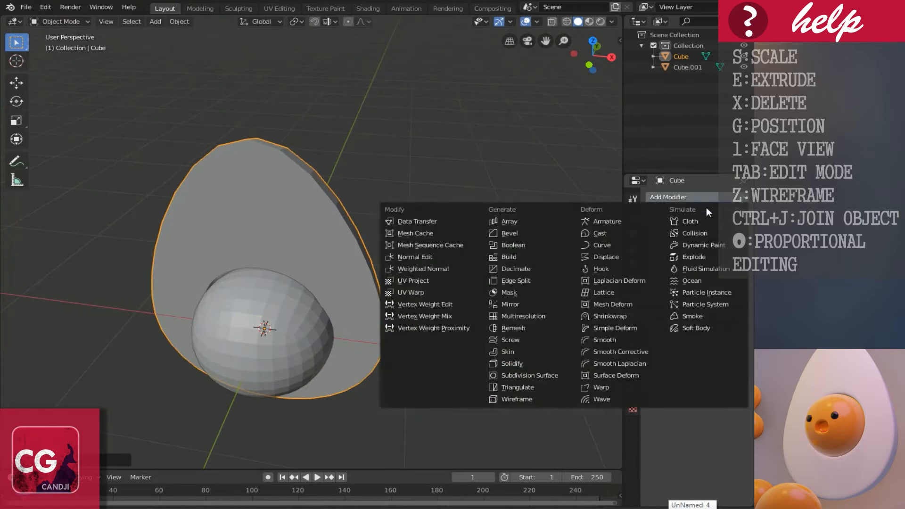
click(527, 377)
middle_drag(389, 337, 324, 308)
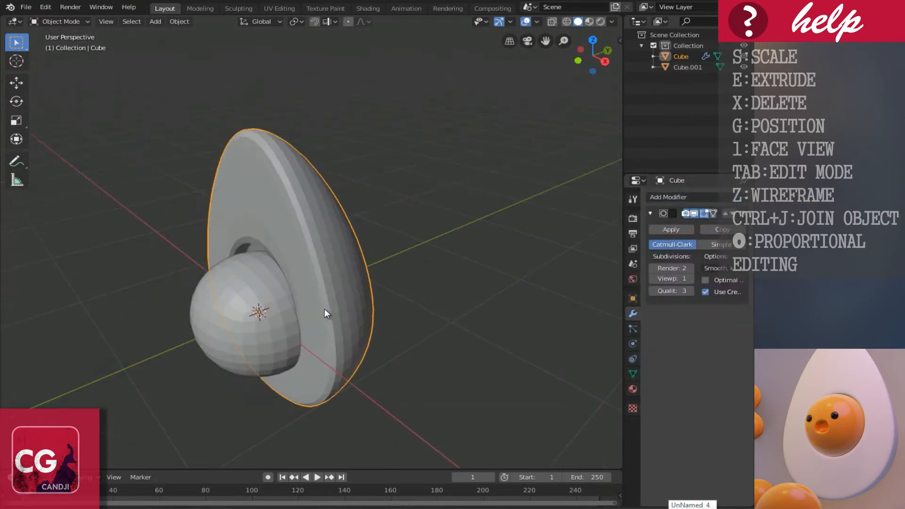
click(692, 278)
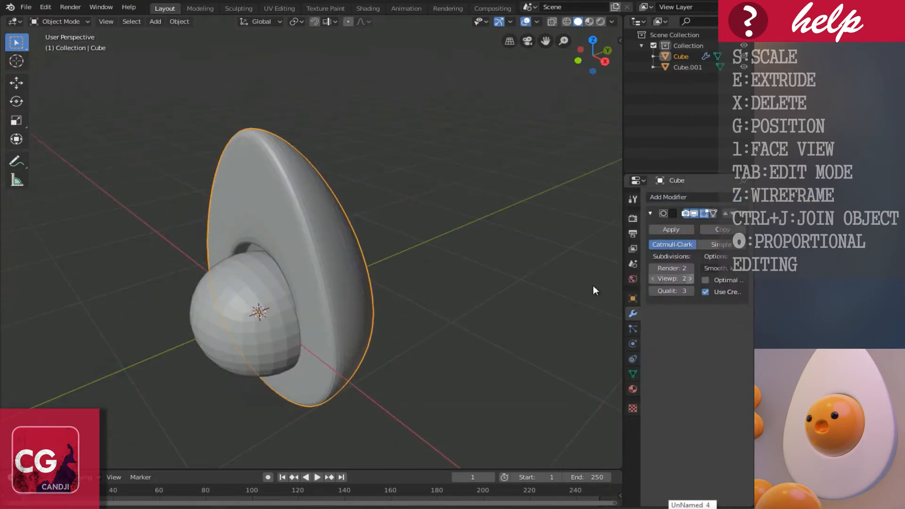
right_click(331, 316)
click(331, 316)
Add an edge loop around the egg's outer side, slid by about 0.5 toward its flat front rim
middle_drag(307, 313, 284, 309)
key(Tab)
middle_drag(357, 300, 307, 329)
key(ctrl+r)
click(296, 338)
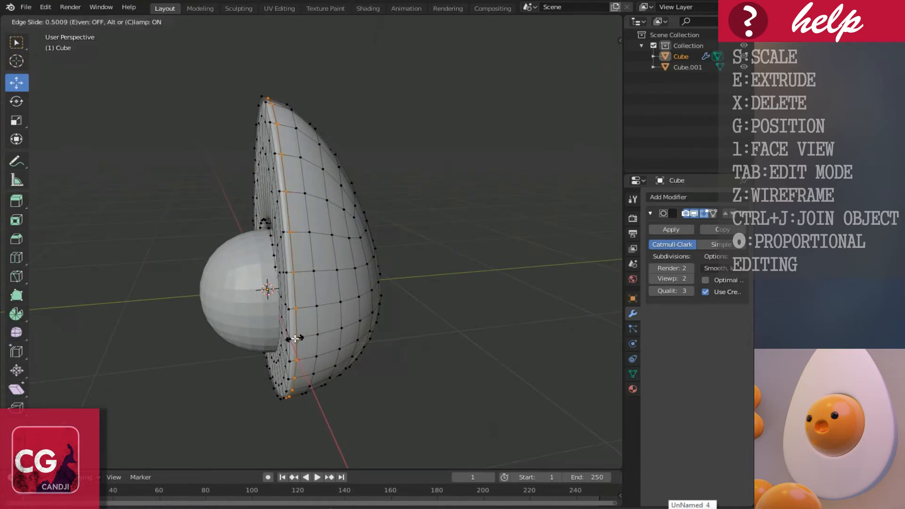
click(296, 338)
Isolate the egg white, add an edge loop on the front face slid about 0.46 toward the hollow's rim, and restore the full scene view
middle_drag(296, 338, 284, 288)
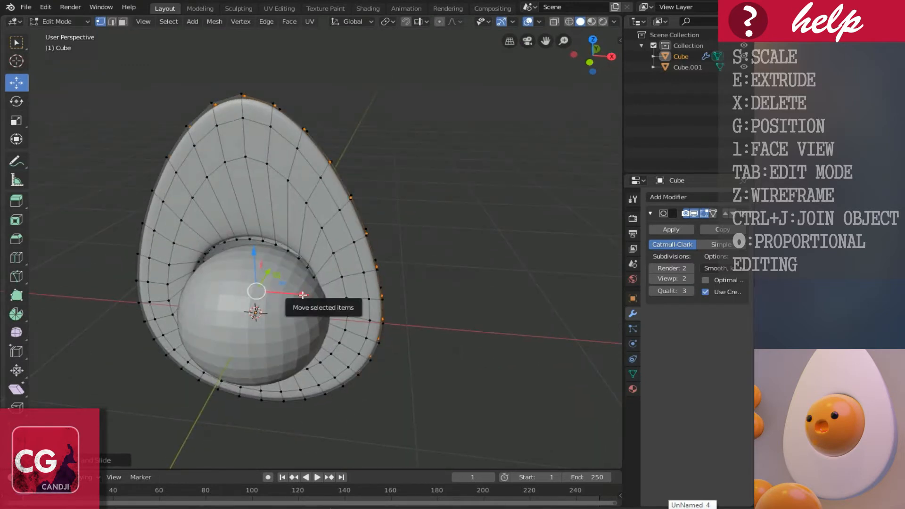
key(KP_Divide)
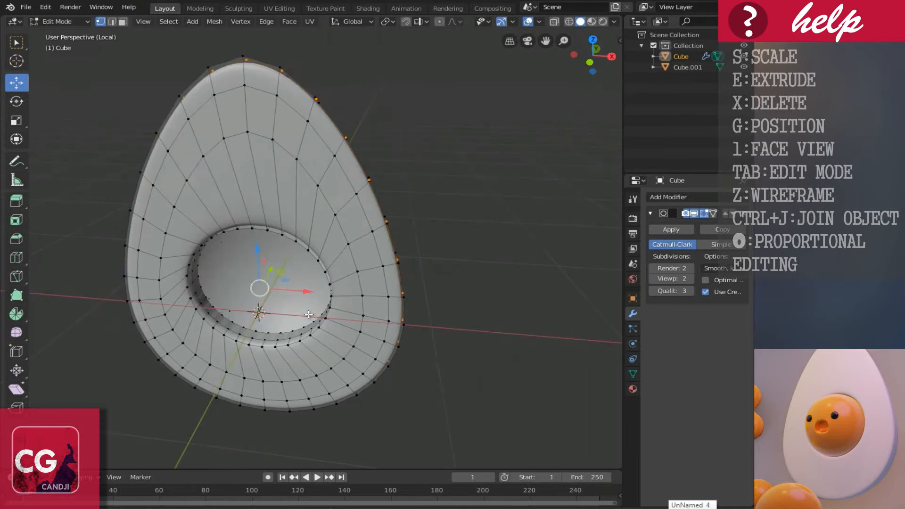
scroll(309, 314, up, 2)
key(ctrl+r)
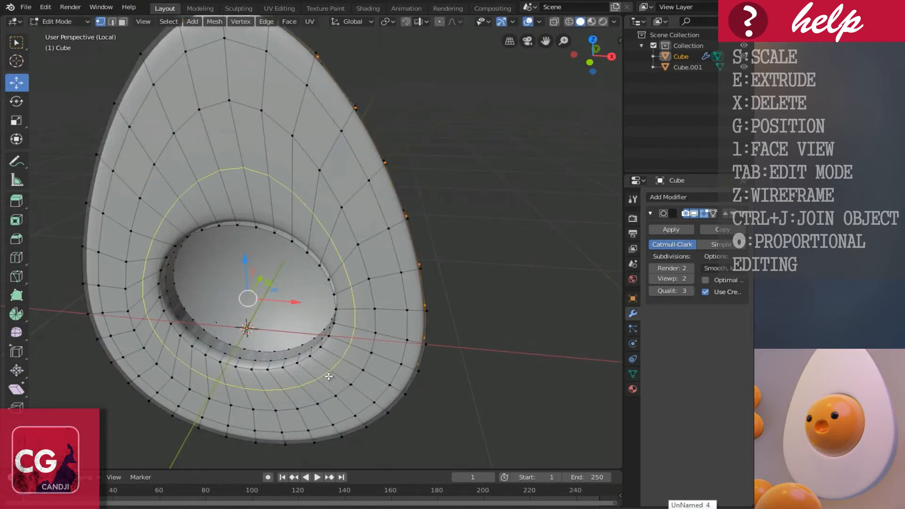
click(327, 376)
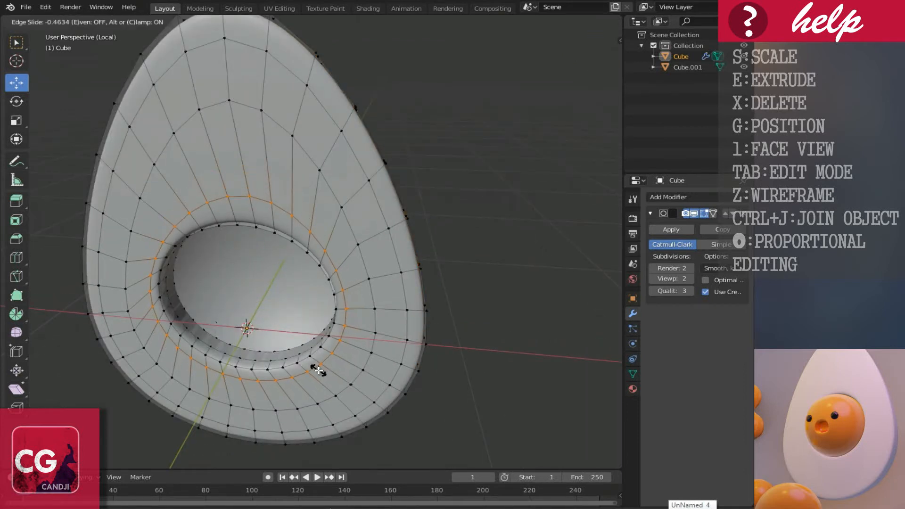
click(318, 370)
middle_drag(318, 370, 349, 246)
key(Tab)
scroll(349, 246, down, 2)
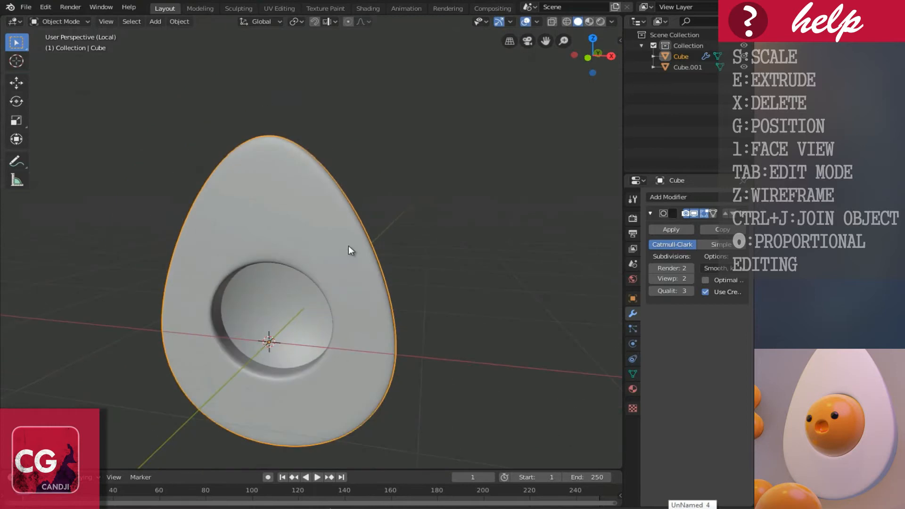
key(KP_Divide)
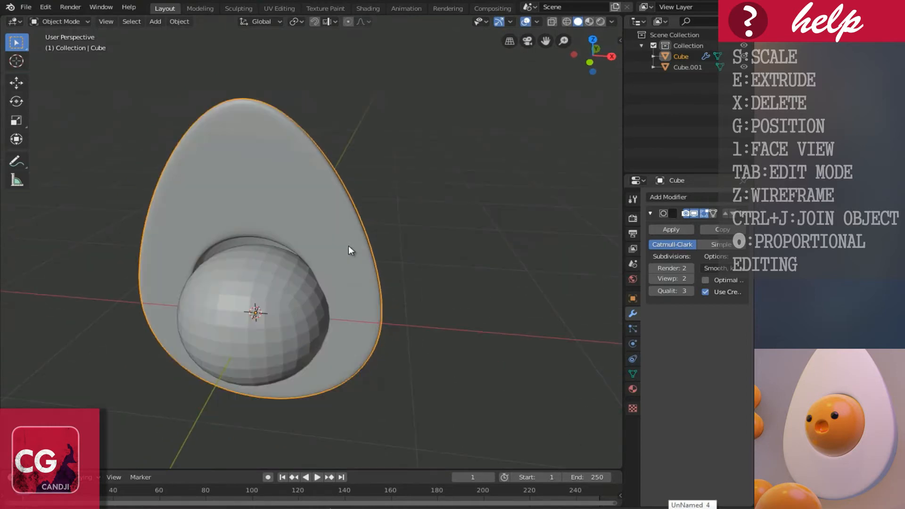
Duplicate the yolk in place and hide the copy
click(253, 302)
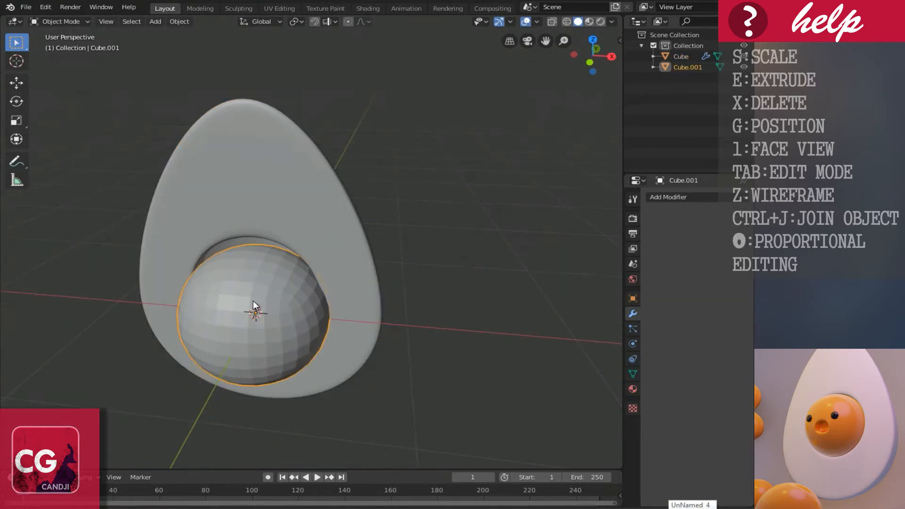
key(shift+d)
right_click(274, 273)
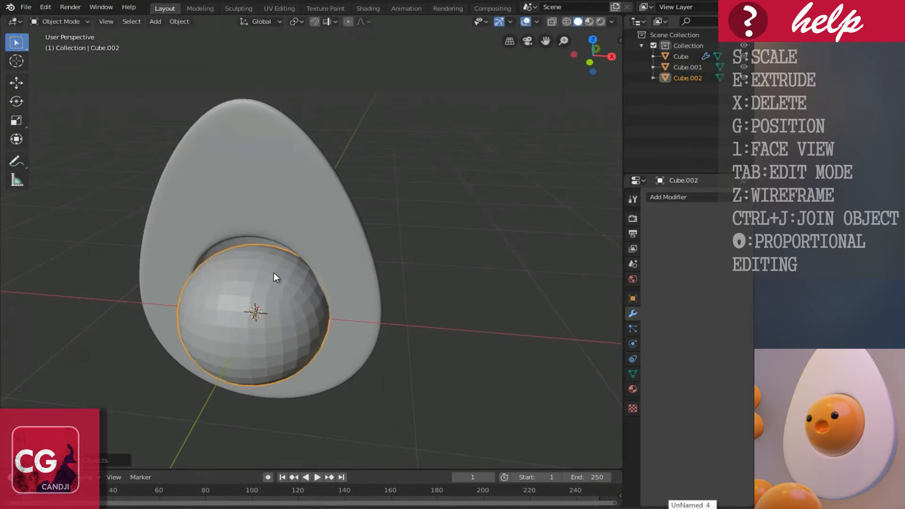
key(h)
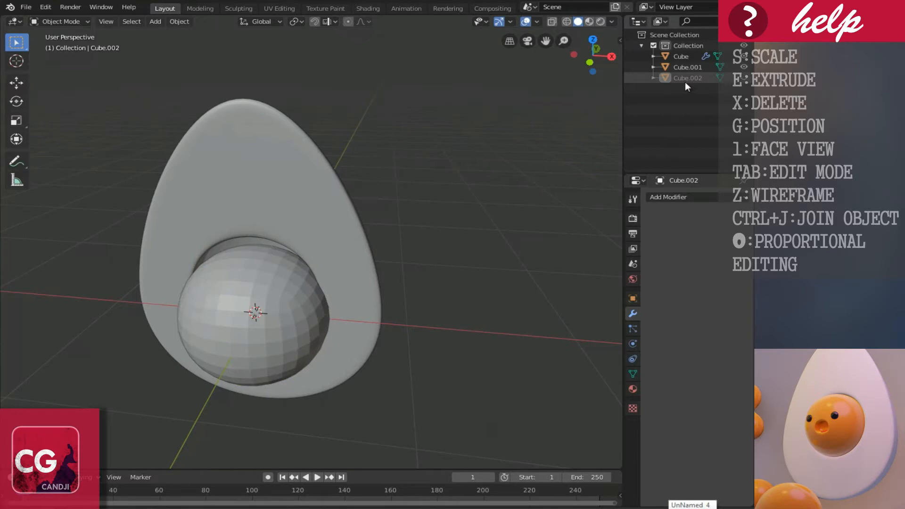
In front wireframe view, move the original yolk up until it is centred over the egg's circular hollow
key(1)
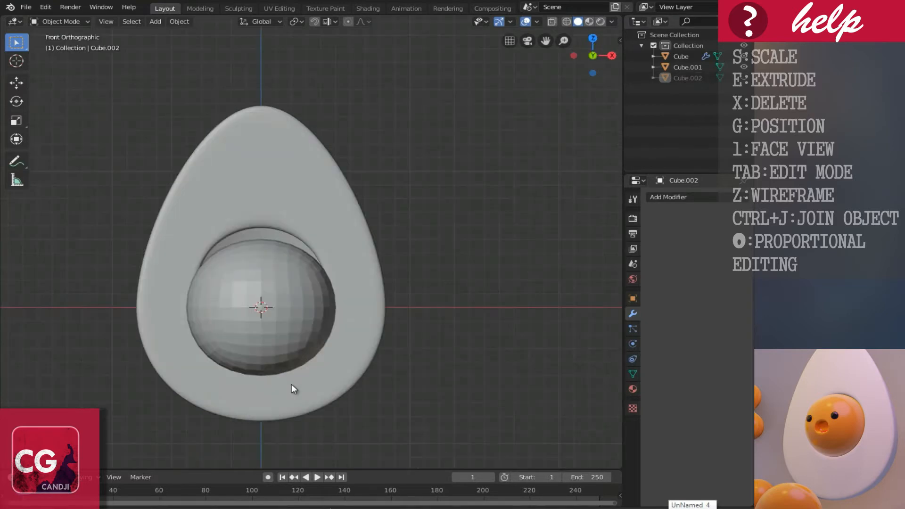
scroll(258, 327, down, 1)
click(282, 295)
scroll(281, 296, up, 3)
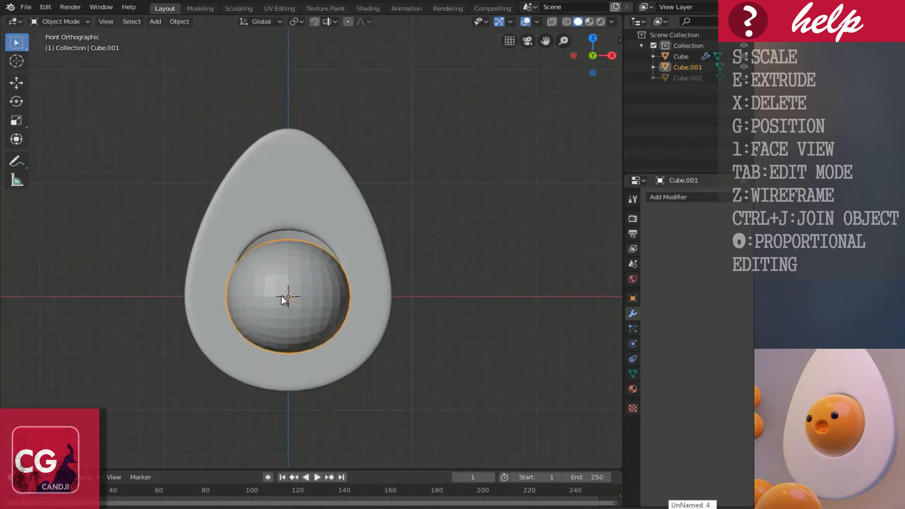
ctrl+scroll(320, 341, down, 1)
key(shift+z)
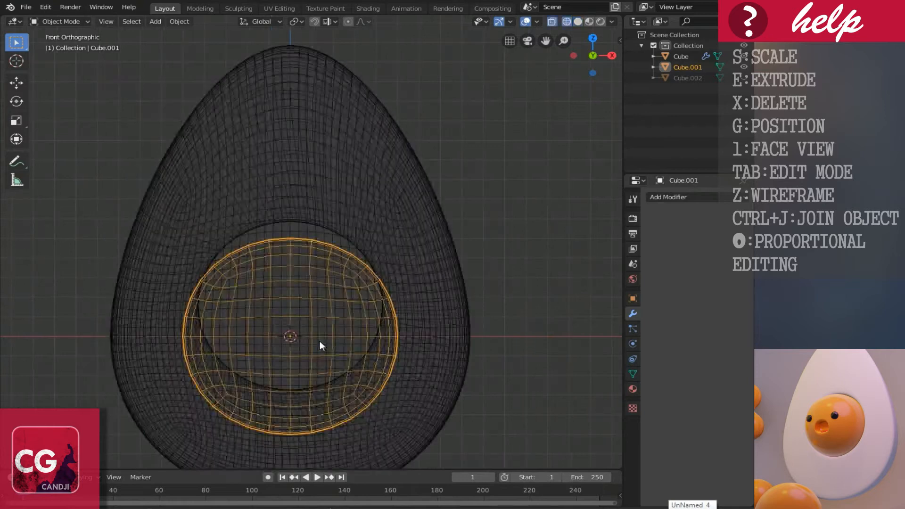
ctrl+scroll(320, 341, down, 1)
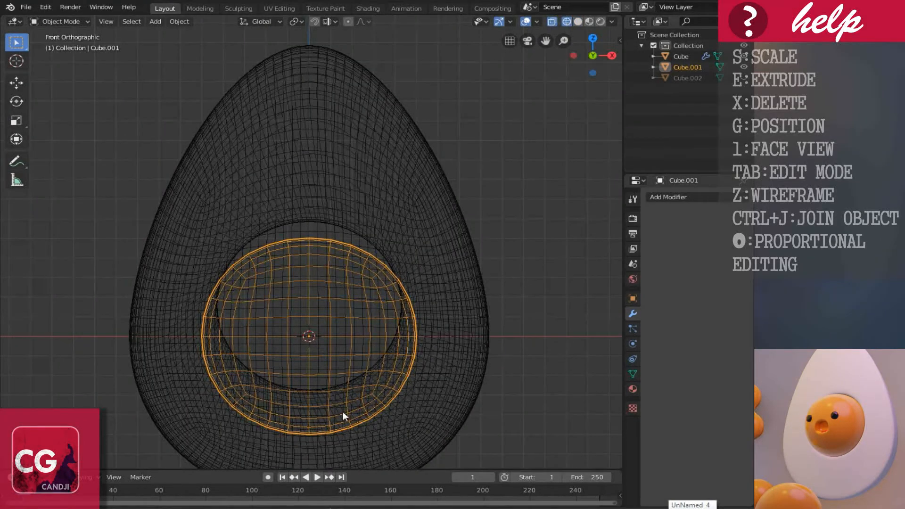
key(g)
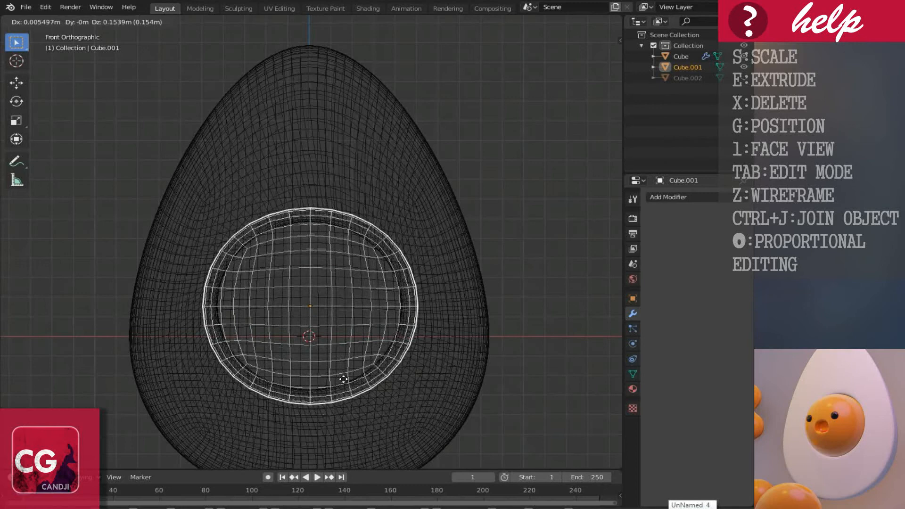
click(343, 383)
Scale the yolk down to match the hollow's outline, nudge it up about 0.014 m, and return to solid shading
key(s)
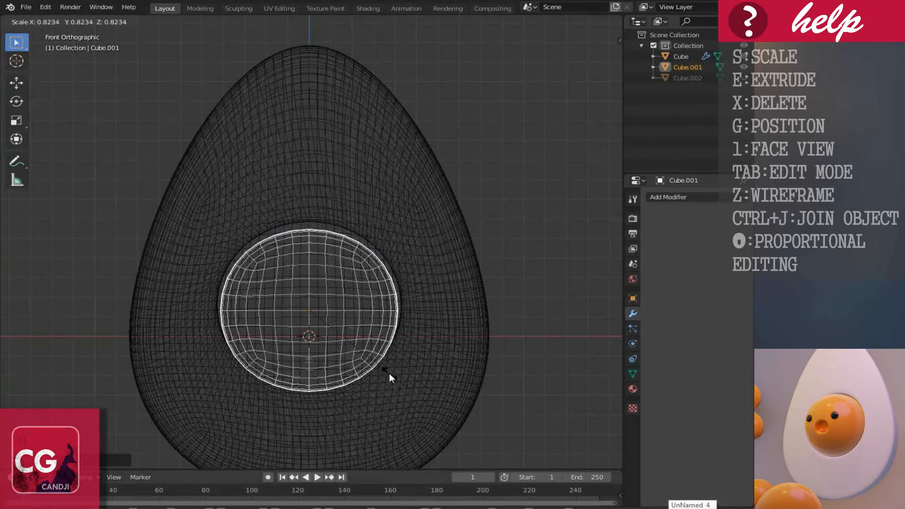
click(394, 375)
key(g)
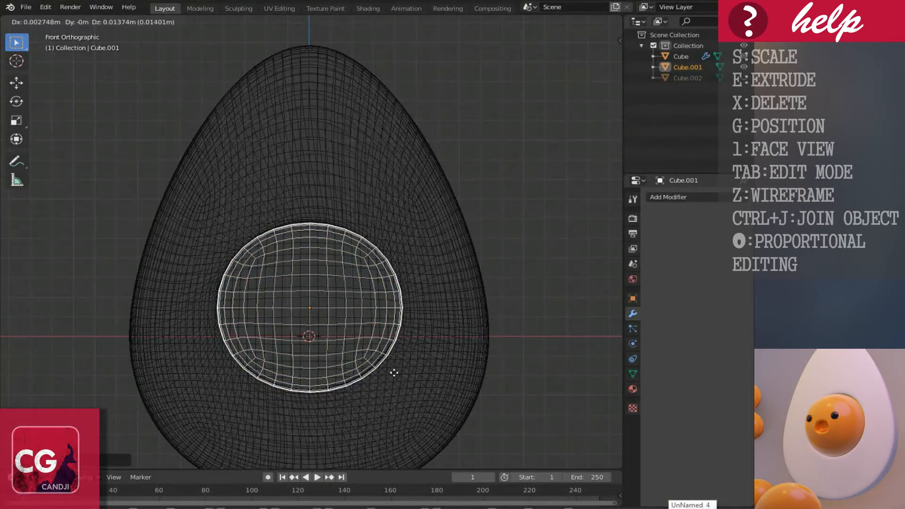
click(395, 372)
key(shift+z)
Move the yolk slightly along the Y axis, deeper into the egg's hollow
mouse_move(357, 367)
middle_down()
mouse_move(346, 355)
mouse_move(283, 356)
mouse_move(363, 307)
mouse_move(424, 303)
mouse_move(339, 287)
mouse_move(313, 307)
mouse_move(356, 313)
mouse_move(276, 341)
mouse_move(218, 346)
middle_up()
shift+click(349, 357)
click(362, 312)
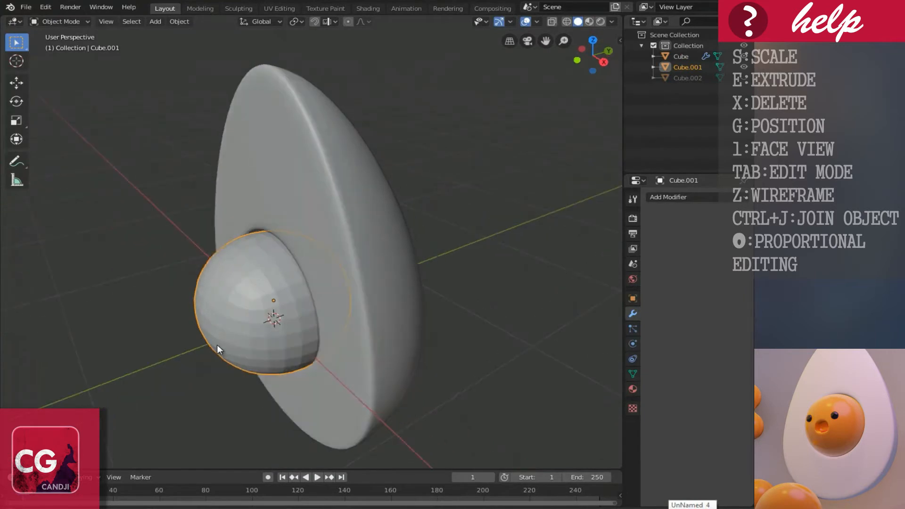
click(18, 84)
drag(310, 288, 321, 287)
mouse_move(313, 297)
middle_down()
mouse_move(355, 279)
mouse_move(324, 307)
middle_up()
Add a Subdivision Surface modifier with viewport level 2 to the yolk and shade it smooth
click(683, 197)
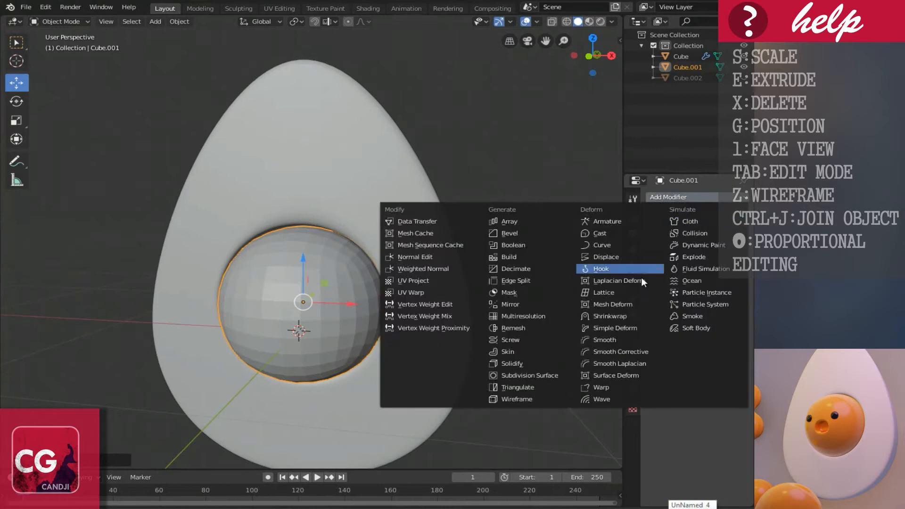
click(536, 376)
click(690, 279)
right_click(284, 364)
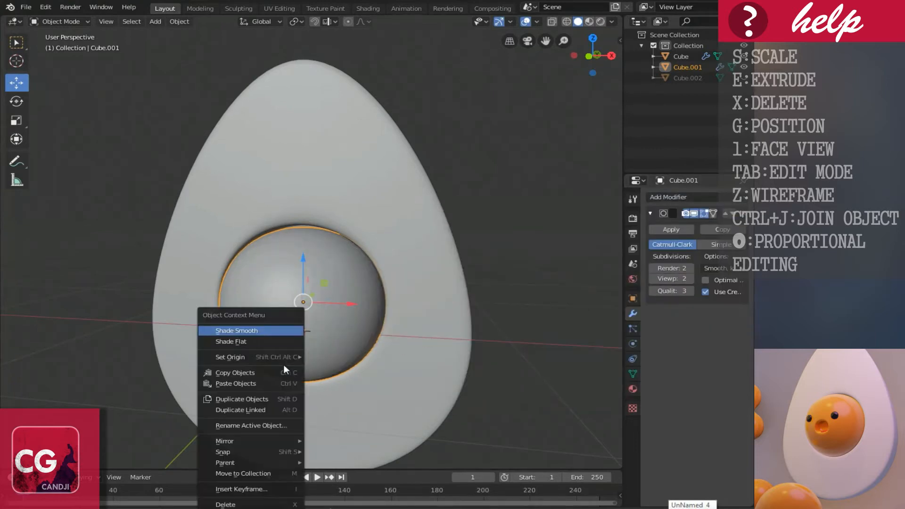
click(241, 331)
In the yolk's mesh, delete the two-by-two block of faces just below the centre of its front to open a mouth hole
key(Tab)
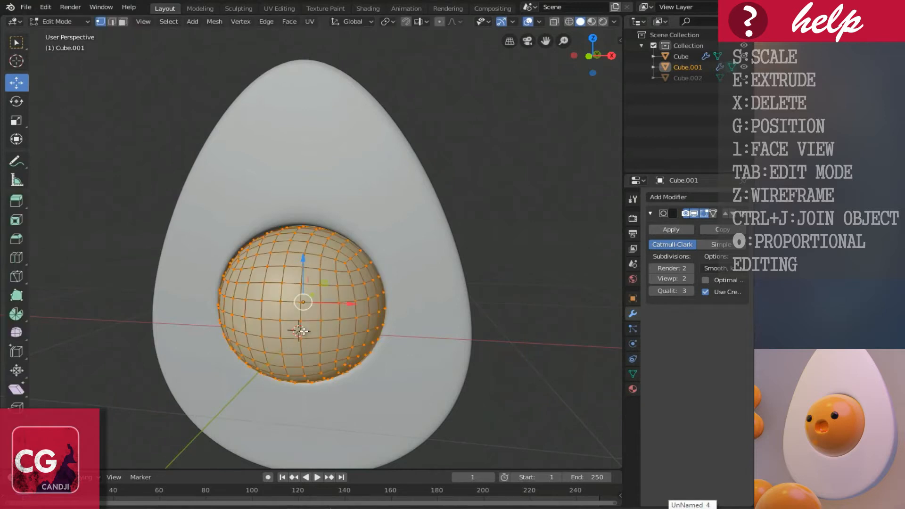
key(KP_1)
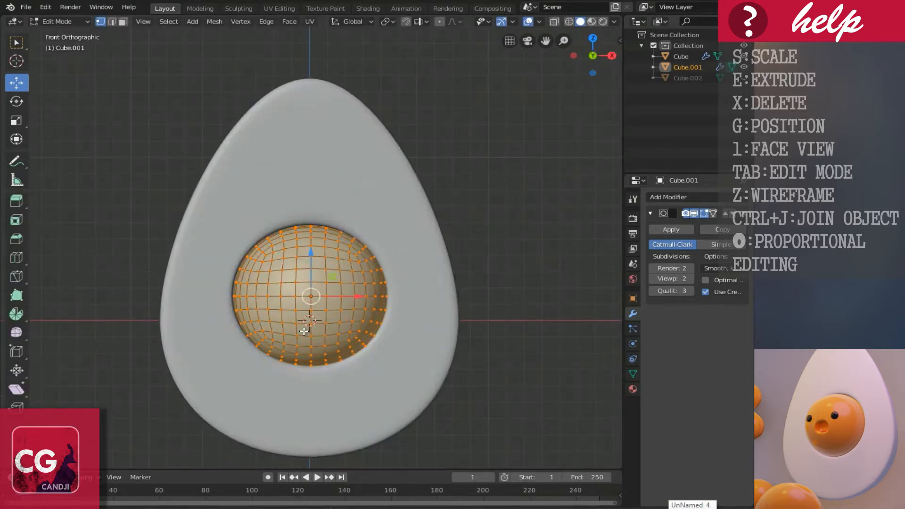
scroll(304, 331, up, 3)
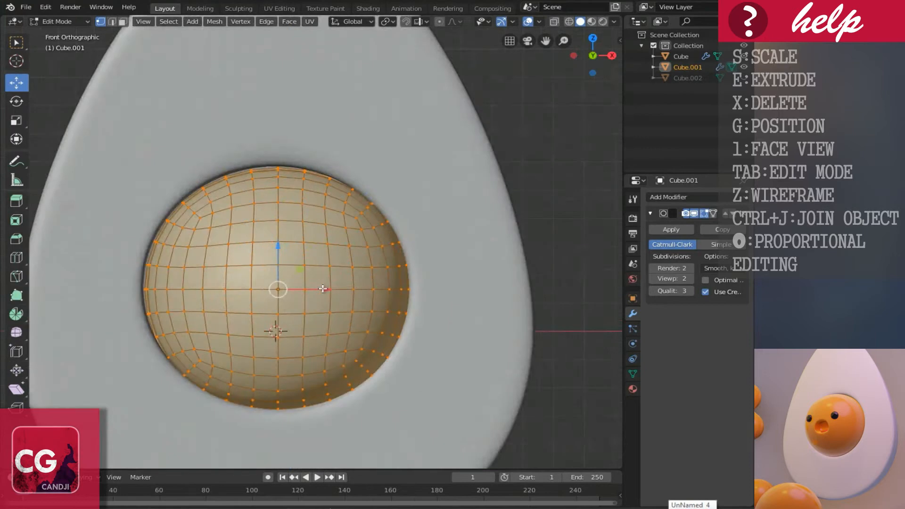
scroll(256, 287, up, 1)
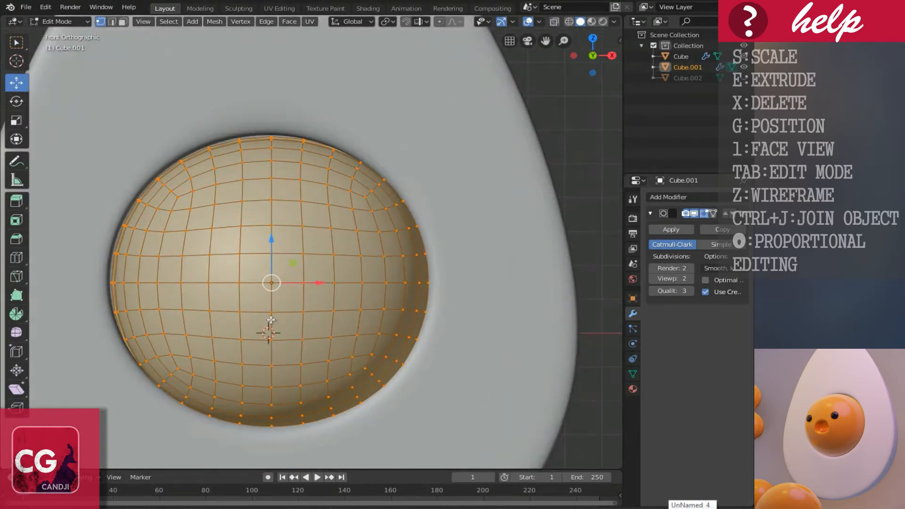
click(271, 312)
ctrl+scroll(284, 323, down, 1)
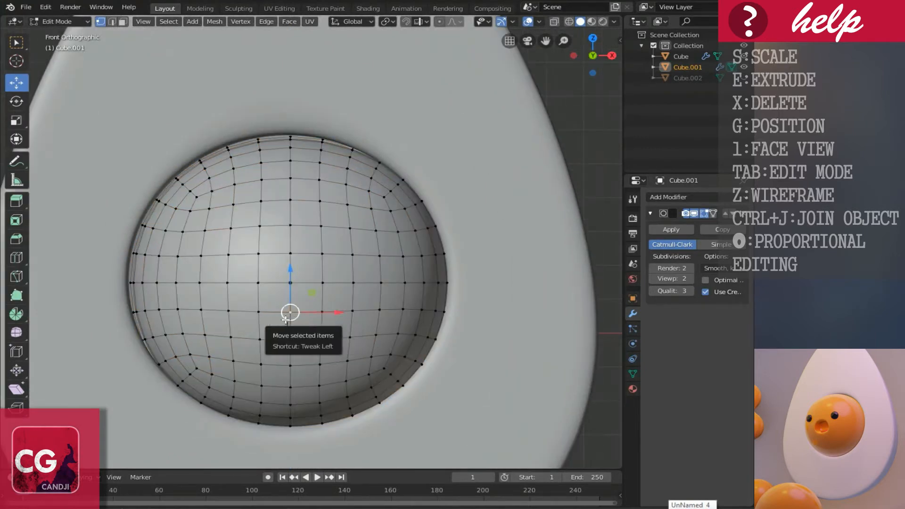
shift+scroll(285, 322, down, 2)
scroll(295, 310, up, 3)
scroll(287, 309, down, 2)
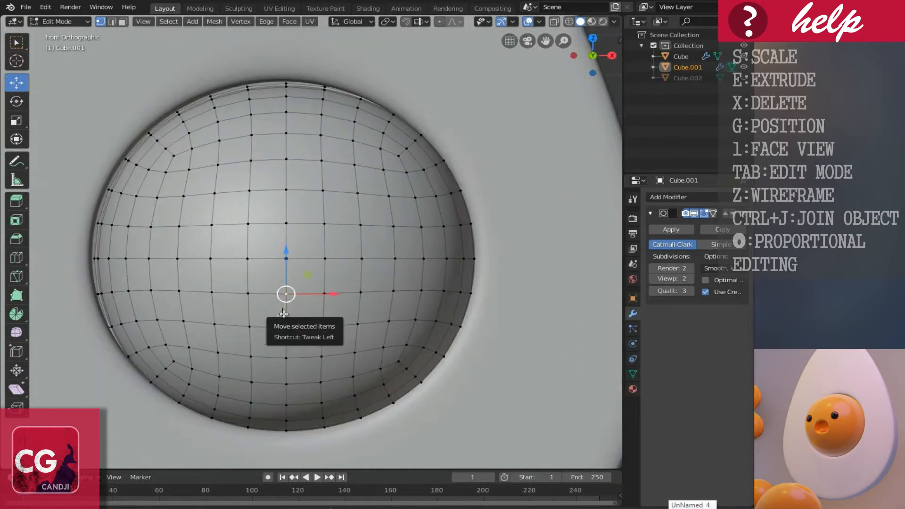
key(ctrl+Tab)
click(239, 314)
click(276, 305)
shift+click(304, 301)
shift+click(305, 285)
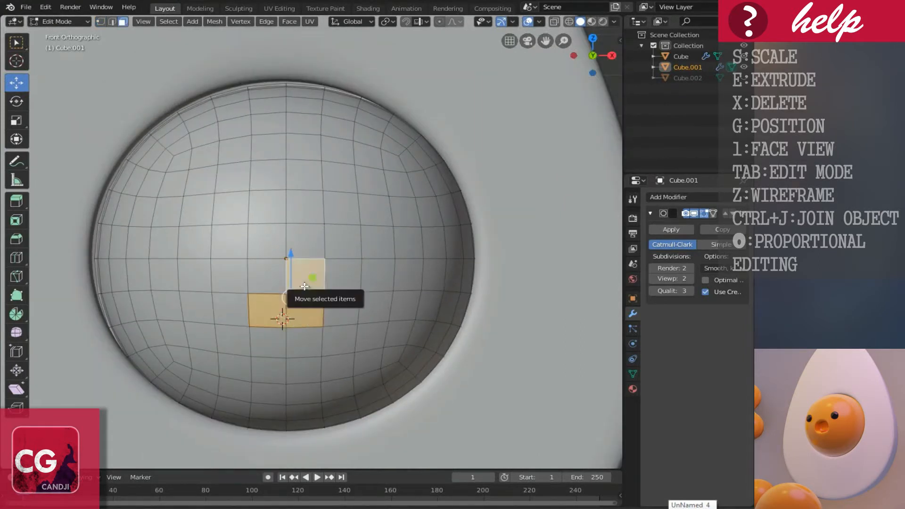
shift+click(271, 286)
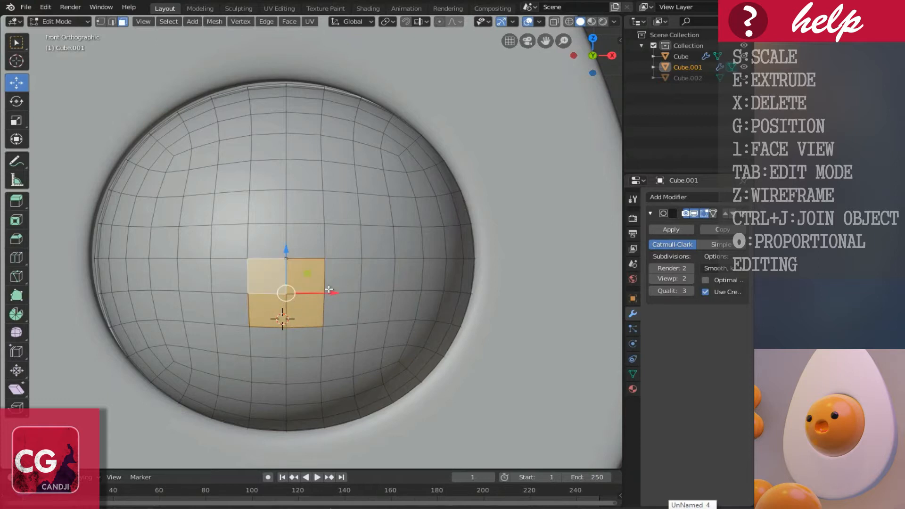
scroll(281, 312, up, 1)
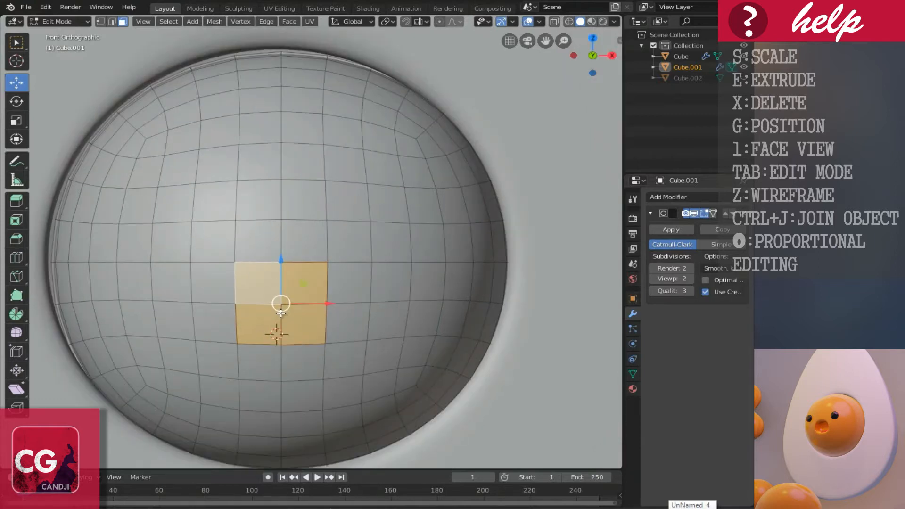
key(x)
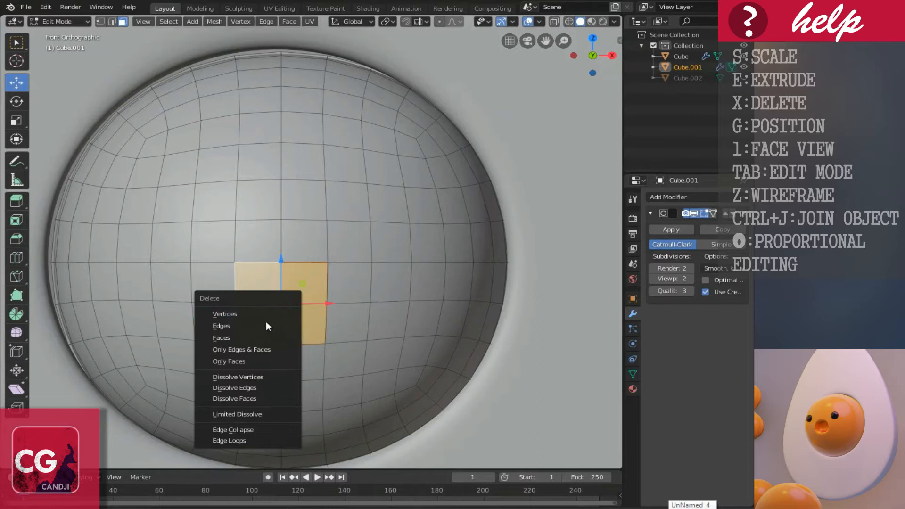
click(243, 339)
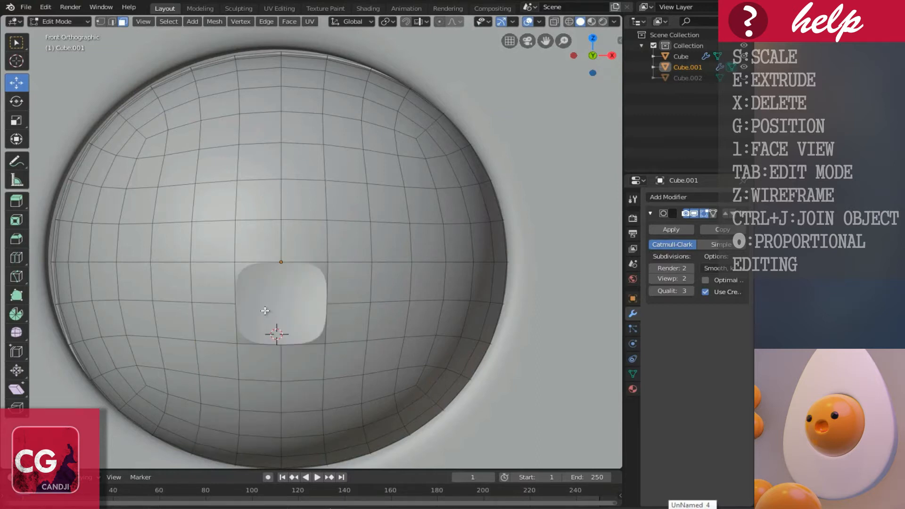
Using wireframe display, delete the vertices on the left side of the yolk's centre line and return to solid shading
key(ctrl+Tab)
click(197, 288)
scroll(297, 285, down, 3)
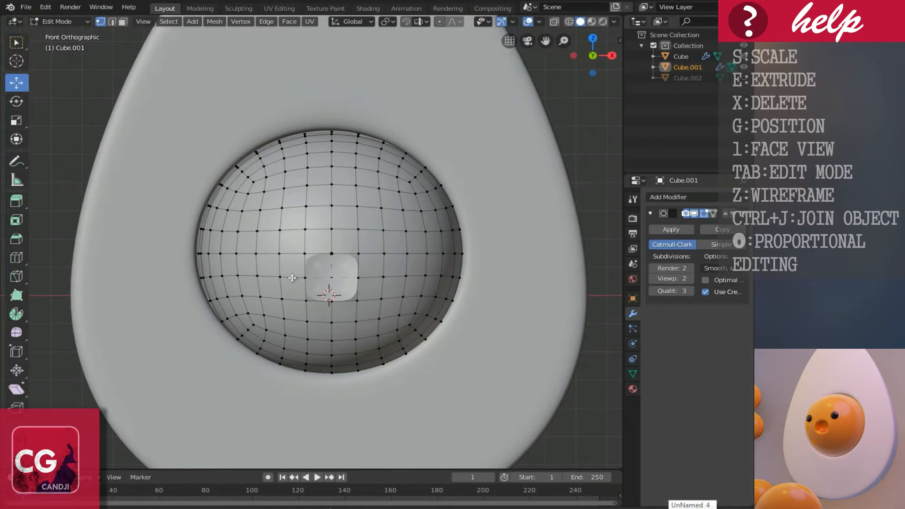
key(z)
click(237, 274)
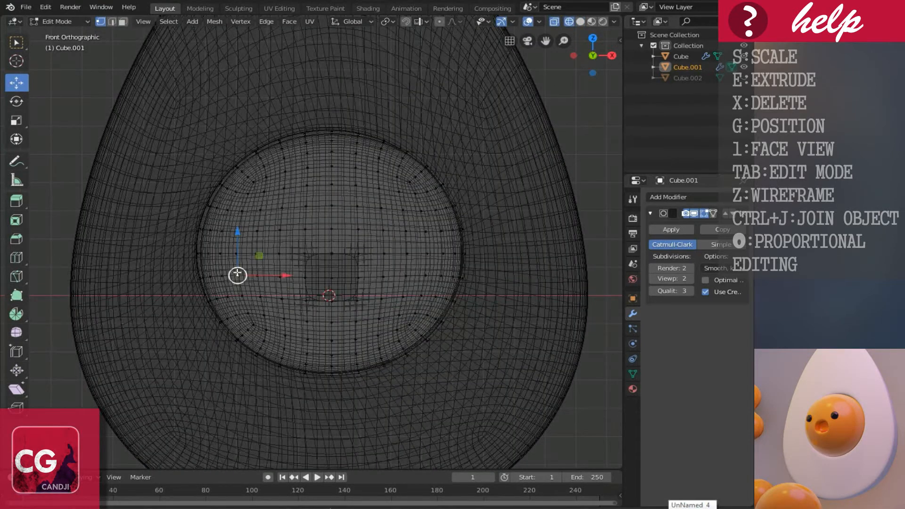
key(b)
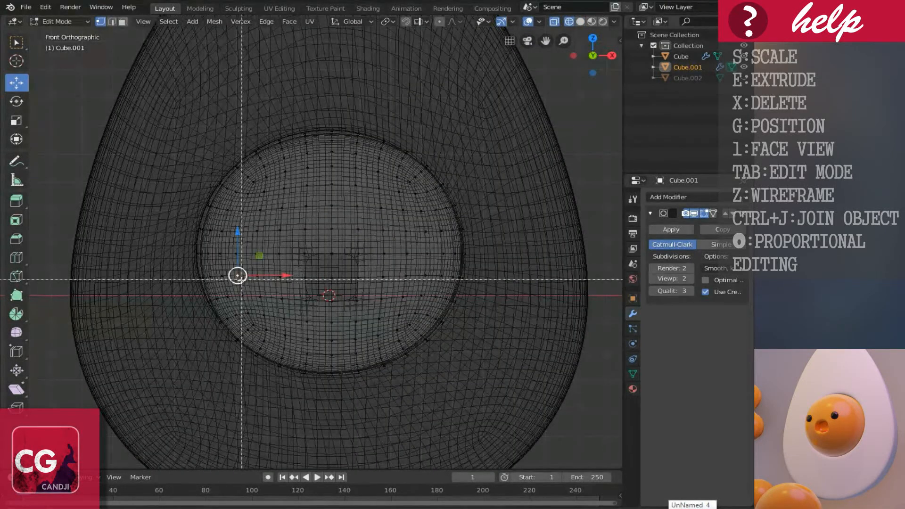
drag(137, 25, 320, 410)
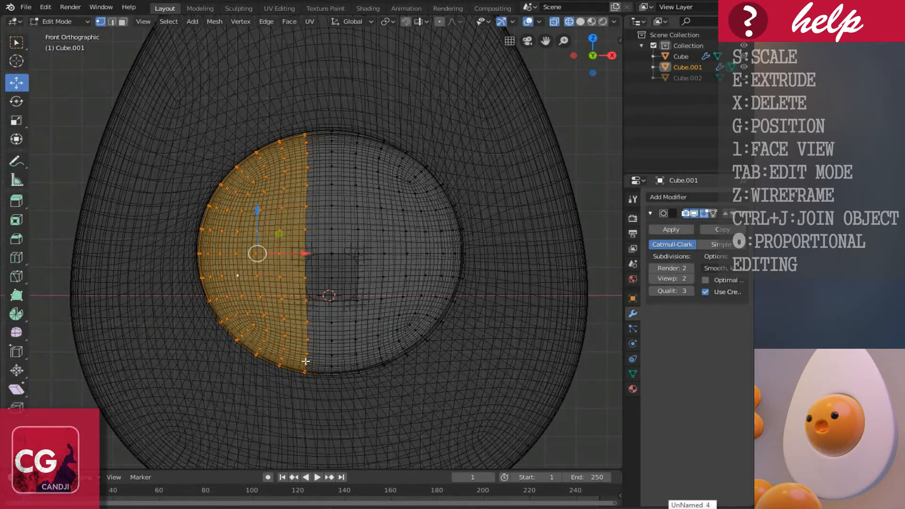
key(x)
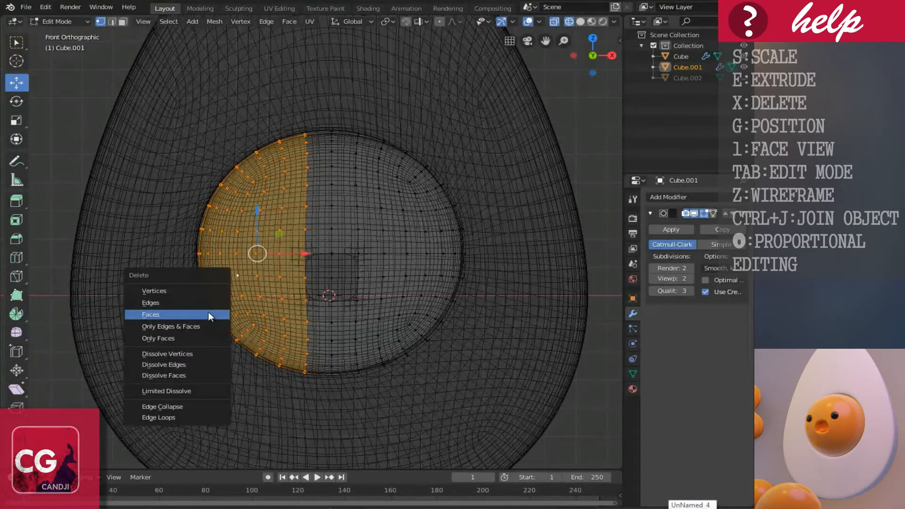
click(156, 287)
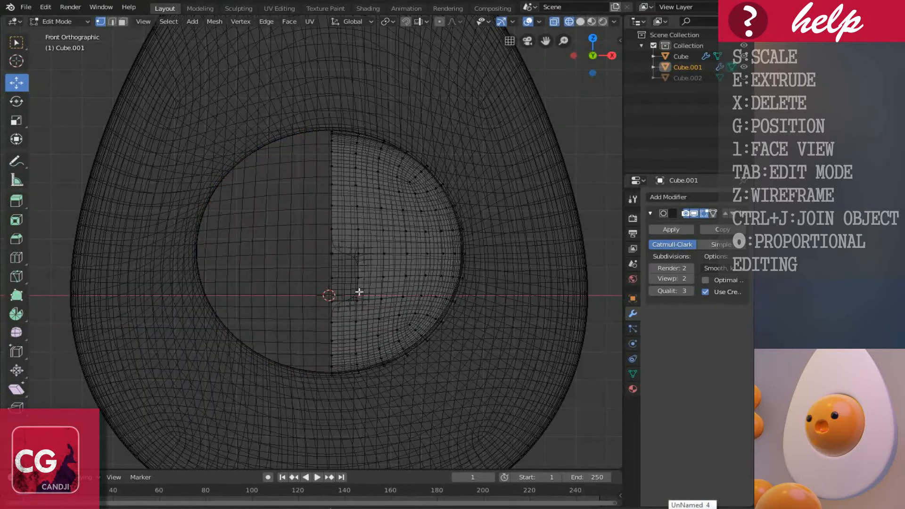
key(shift+z)
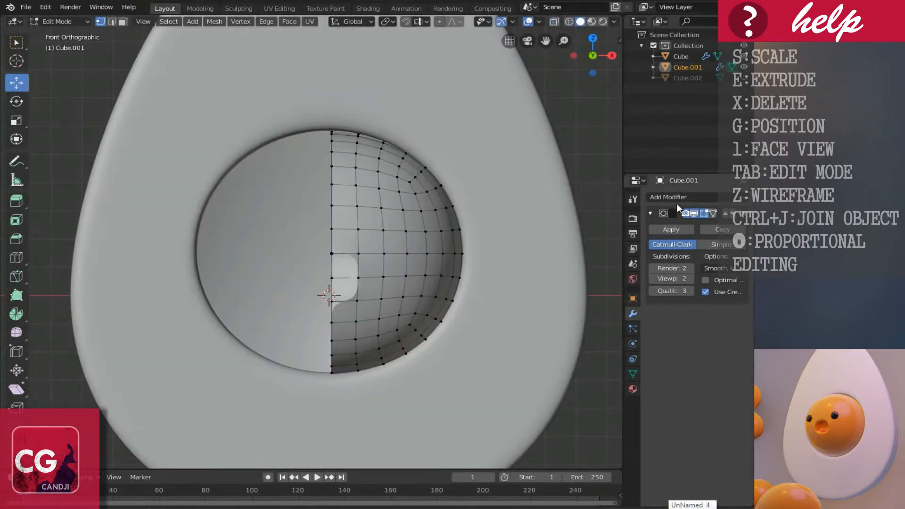
Add a Mirror modifier on the X axis to the yolk and place it above the Subdivision Surface modifier
key(Tab)
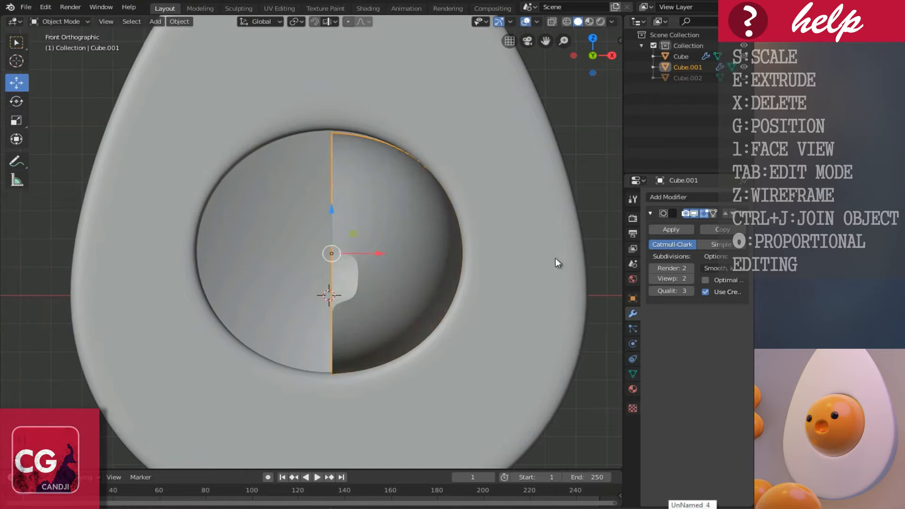
click(664, 197)
click(515, 304)
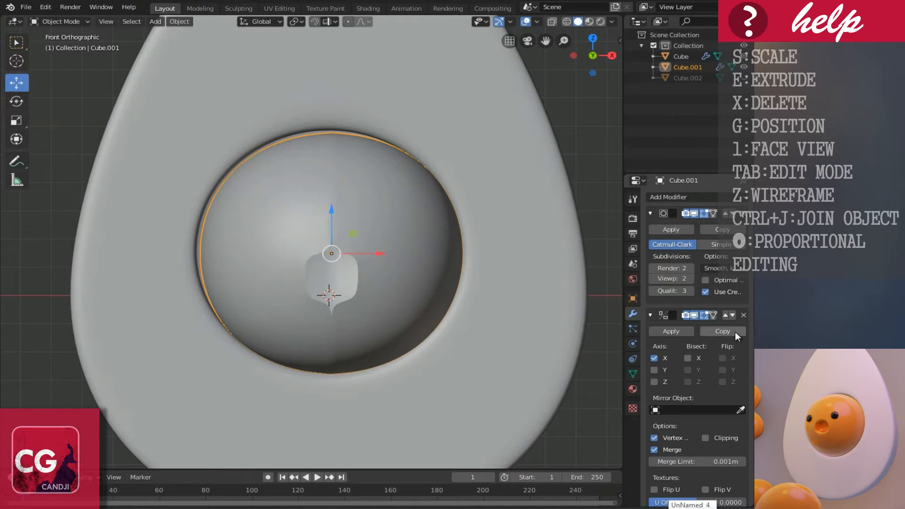
click(725, 317)
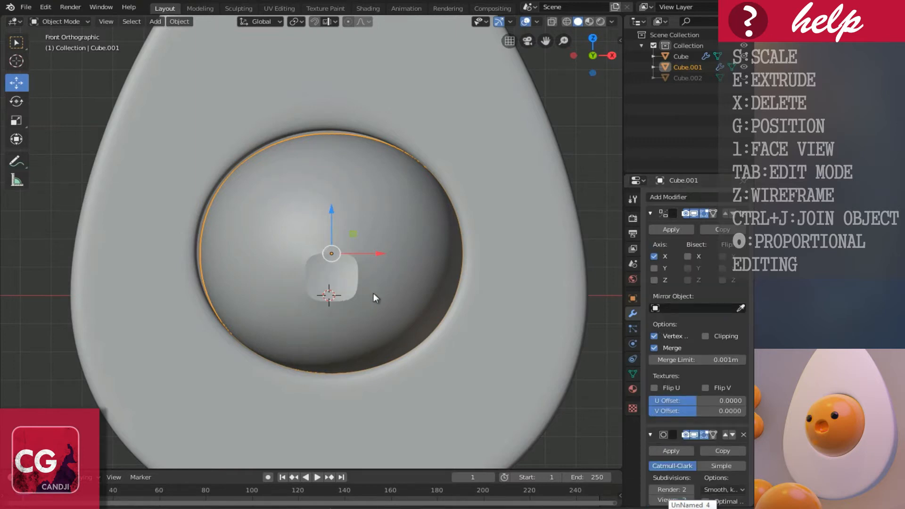
In the yolk's mesh, turn on the Subdivision Surface modifier's on-cage display so the edit cage follows the smoothed surface
scroll(371, 289, up, 1)
key(Tab)
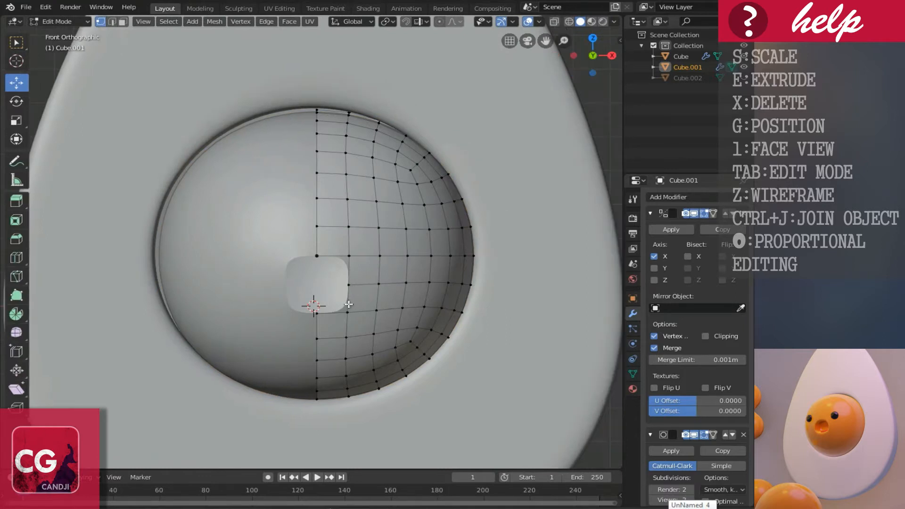
scroll(362, 309, up, 1)
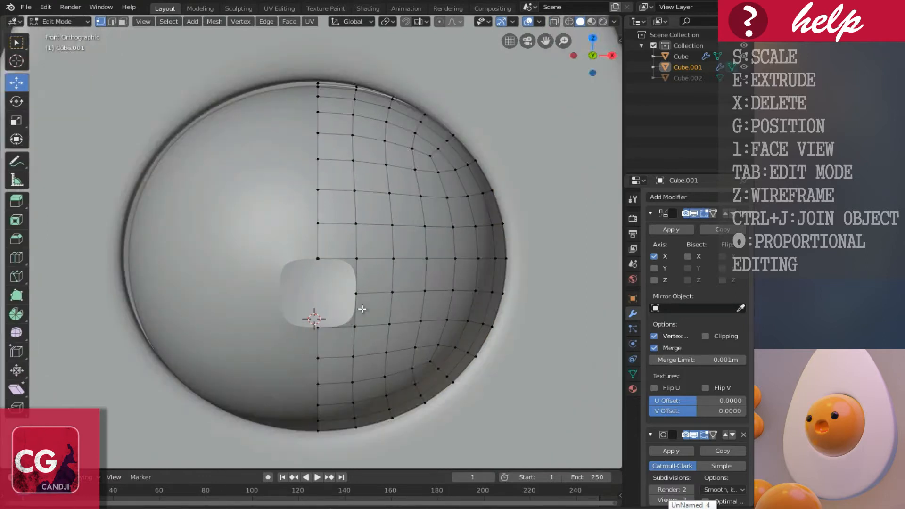
scroll(388, 348, up, 1)
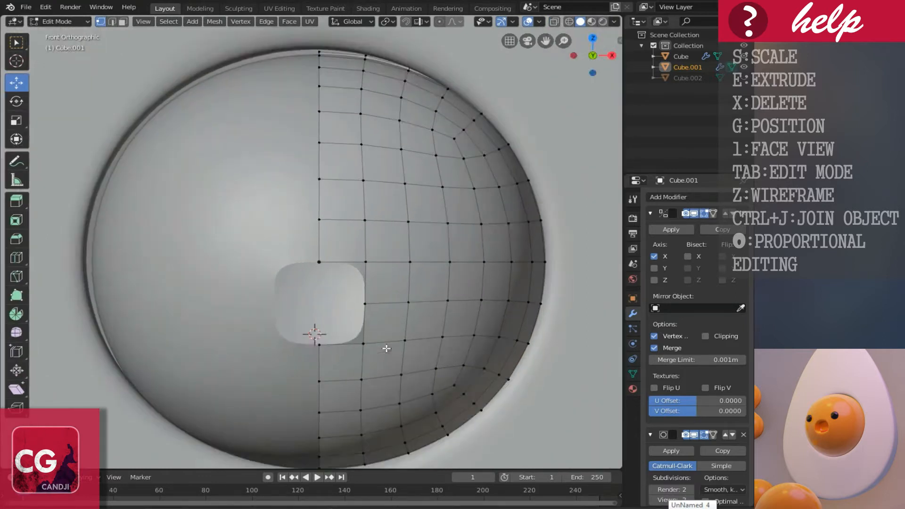
scroll(349, 311, up, 1)
shift+middle_drag(348, 311, 273, 243)
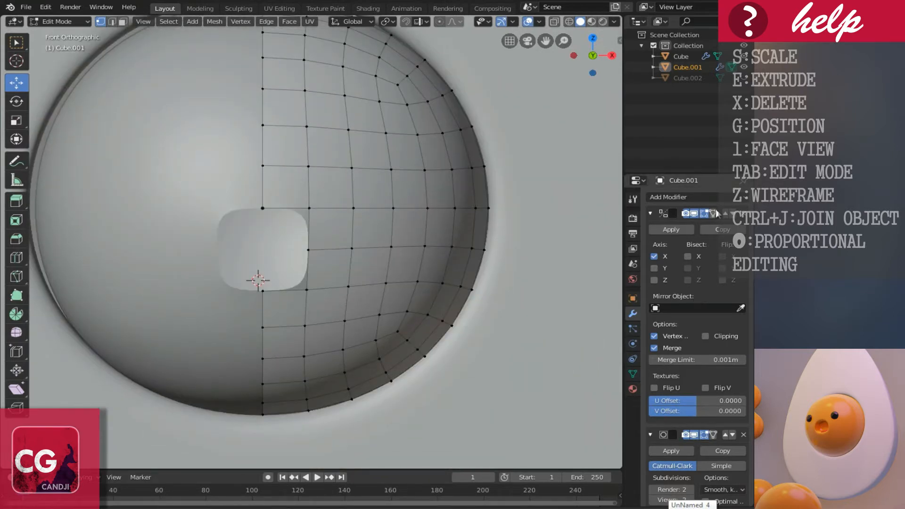
scroll(728, 385, down, 1)
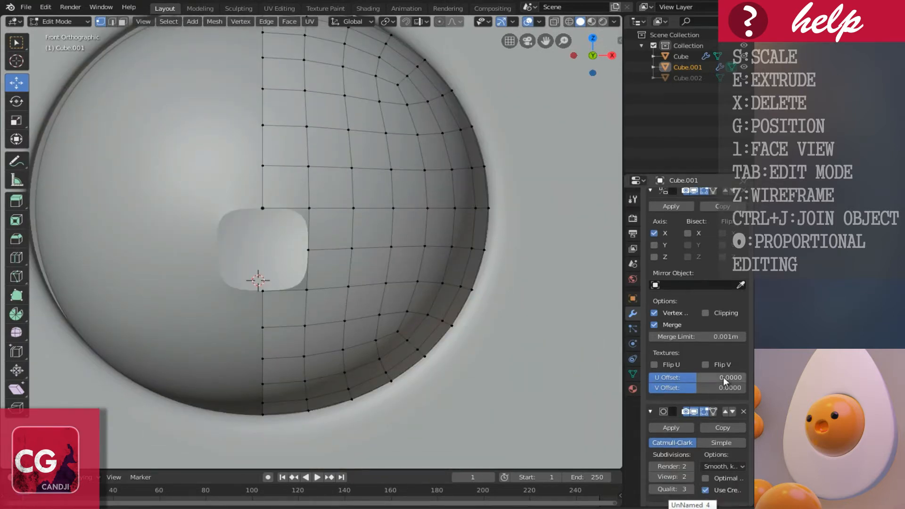
click(713, 413)
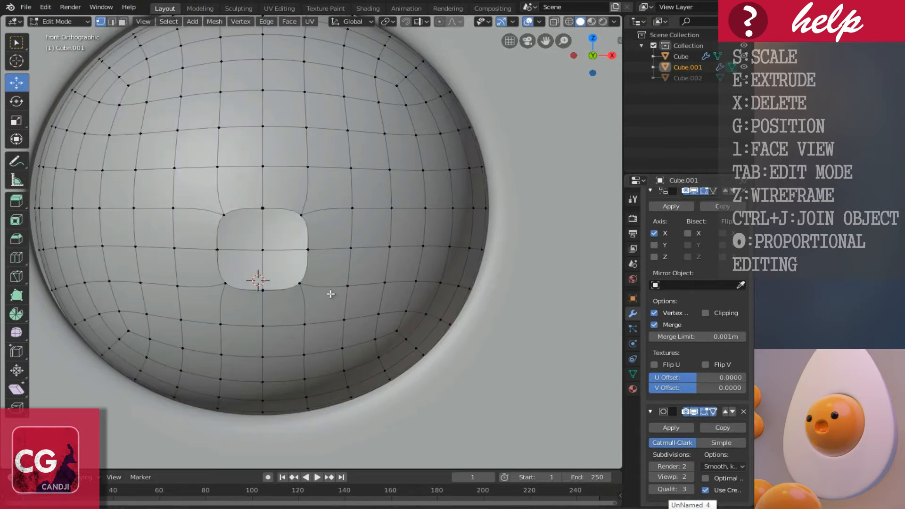
Try lowering the bottom-centre vertex of the mouth hole, and undo the move
scroll(332, 289, up, 2)
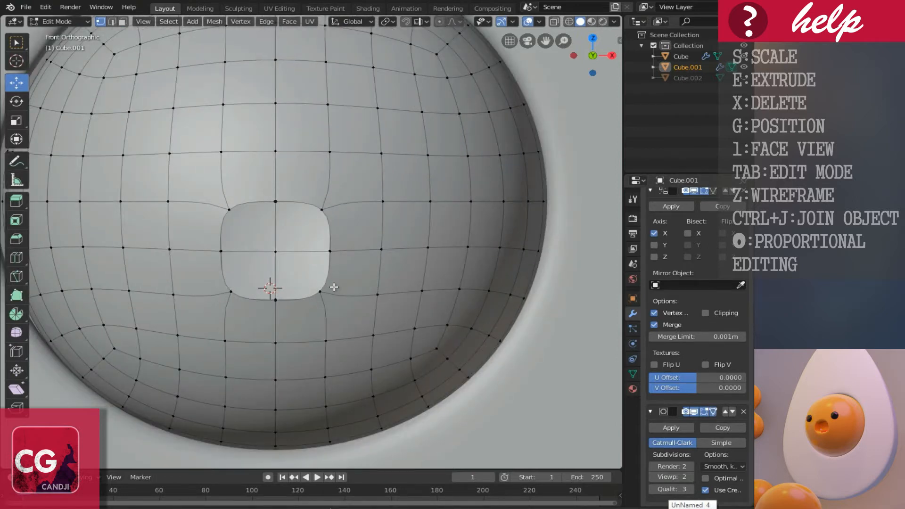
scroll(334, 286, up, 2)
click(331, 283)
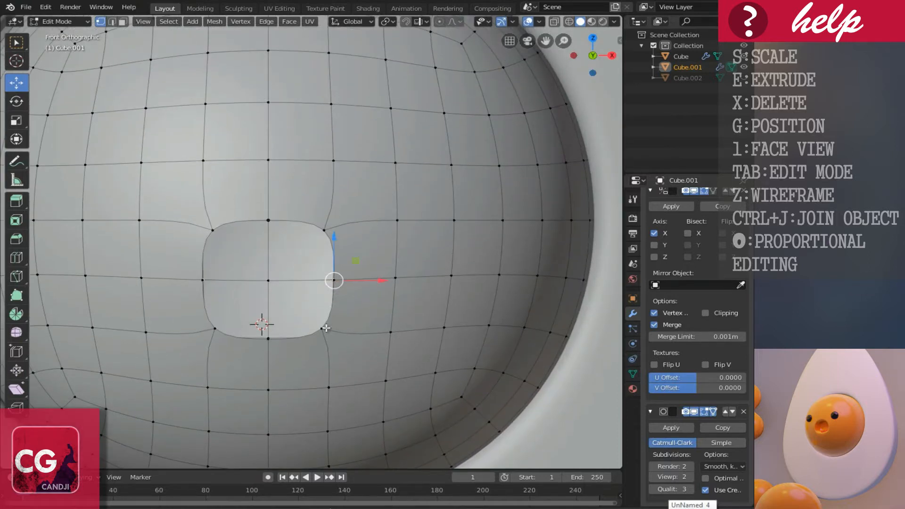
click(268, 338)
drag(268, 339, 266, 356)
key(ctrl+z)
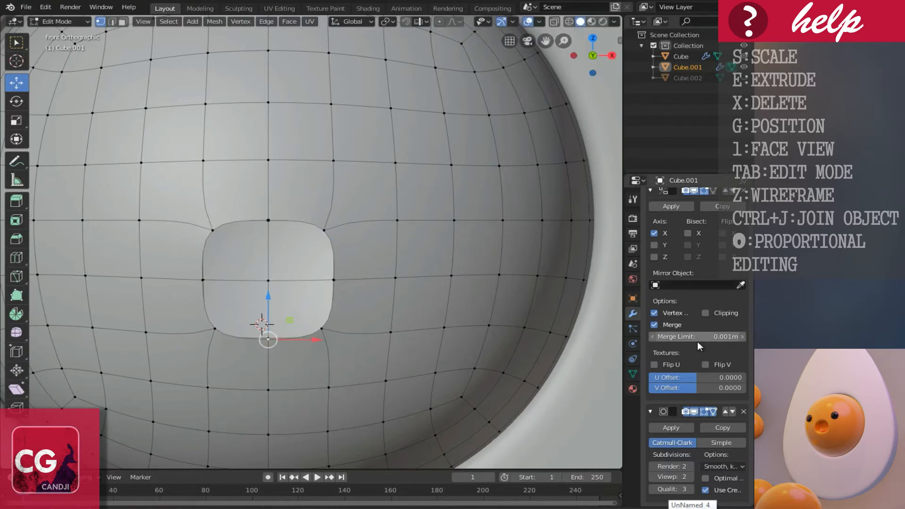
Enable Clipping on the Mirror modifier and enlarge the mouth hole by pulling its bottom, lower corner and side vertices outward
click(706, 313)
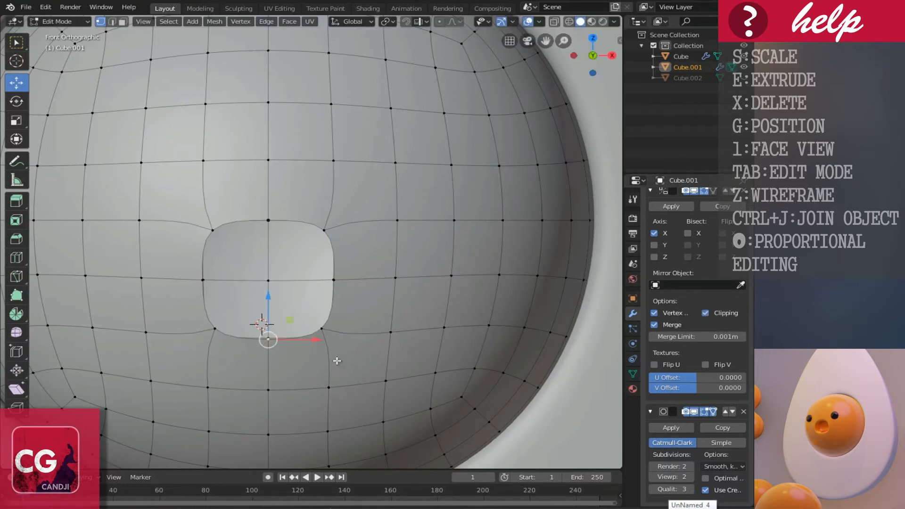
drag(267, 342, 267, 353)
drag(326, 331, 336, 334)
drag(335, 280, 349, 283)
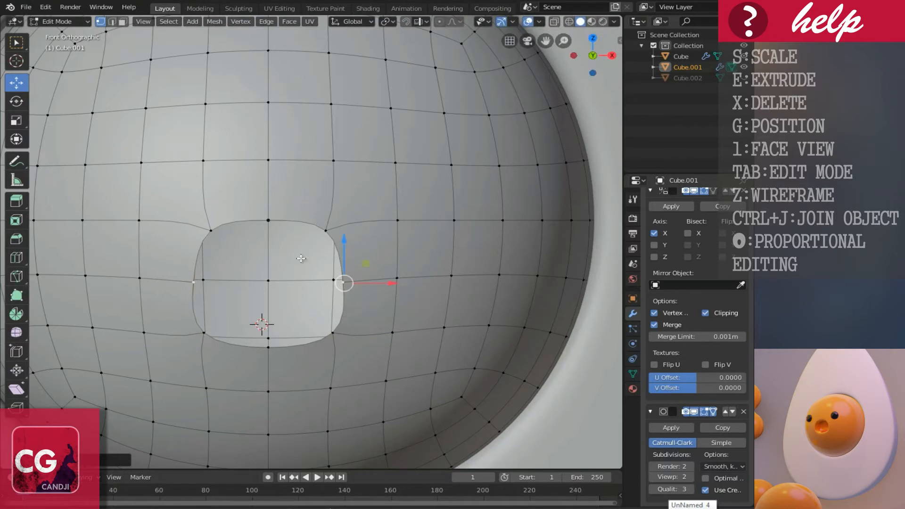
click(267, 349)
drag(266, 349, 269, 359)
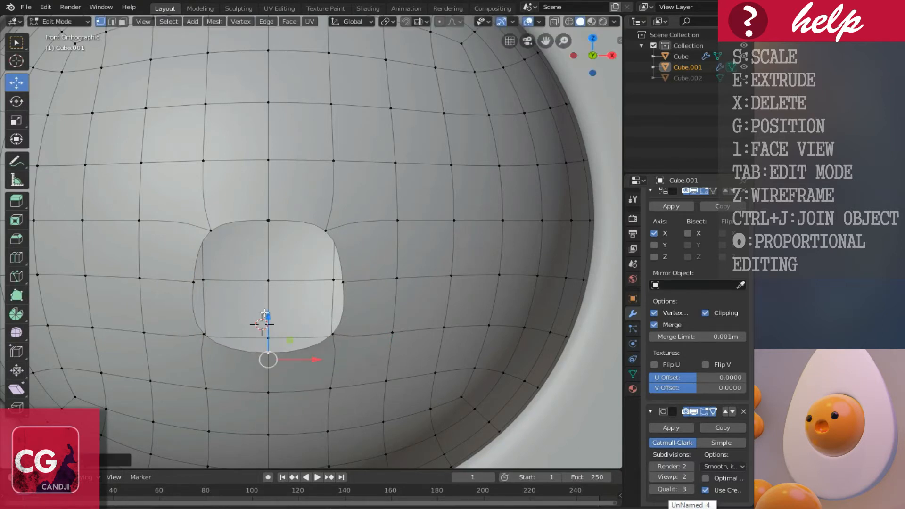
Round the mouth outline by lowering its upper vertices slightly and moving its side and lower corner vertices a little further outward
drag(203, 223, 203, 229)
drag(352, 284, 358, 292)
click(331, 240)
drag(332, 239, 332, 241)
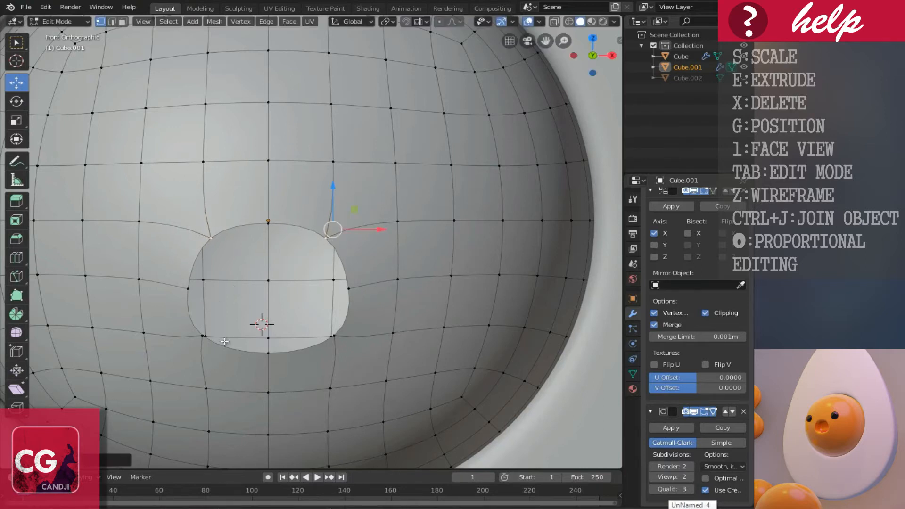
click(333, 337)
drag(333, 337, 339, 336)
Select the mouth hole's boundary edge loop and scale it down to about 0.90
scroll(339, 336, down, 7)
middle_drag(330, 311, 304, 250)
scroll(259, 282, down, 3)
key(Tab)
scroll(309, 266, up, 5)
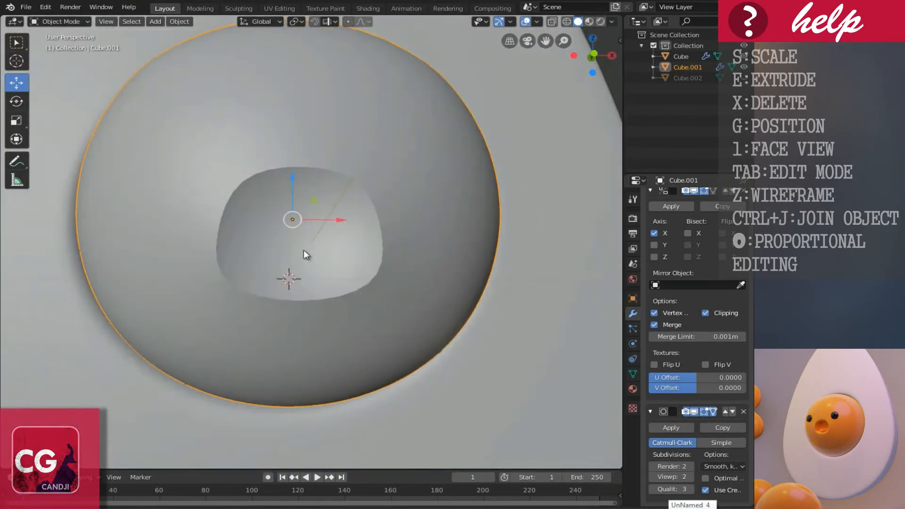
scroll(304, 253, up, 2)
key(Tab)
alt+click(317, 329)
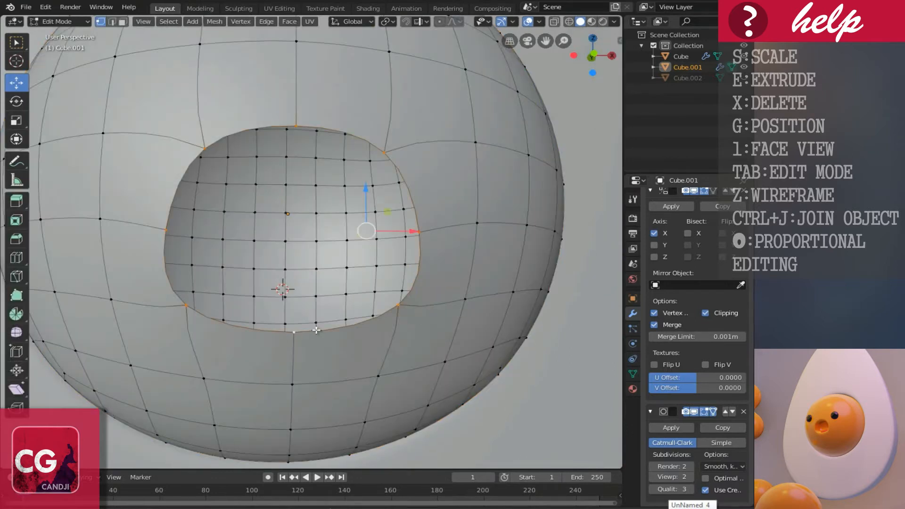
key(s)
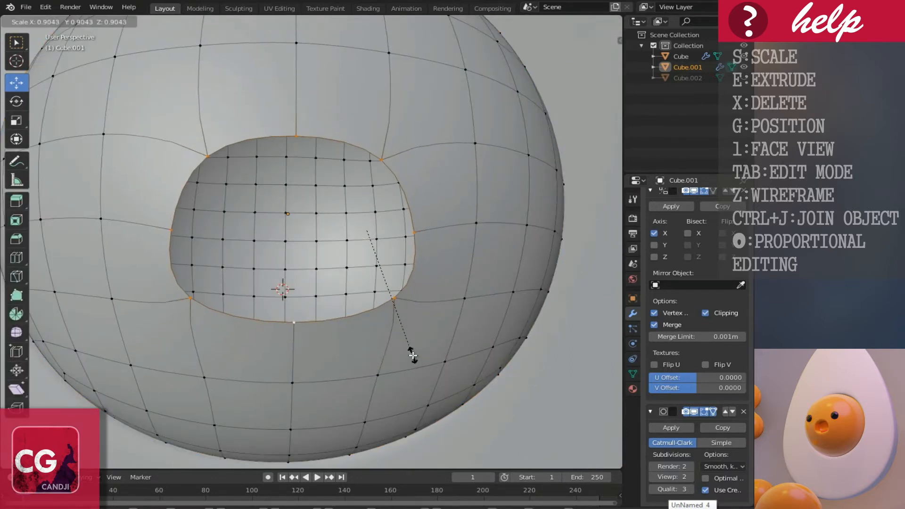
click(413, 356)
Scale the mouth's boundary loop down a second time to make the opening smaller
scroll(412, 273, down, 2)
middle_drag(377, 271, 319, 284)
shift+middle_drag(257, 285, 395, 335)
key(s)
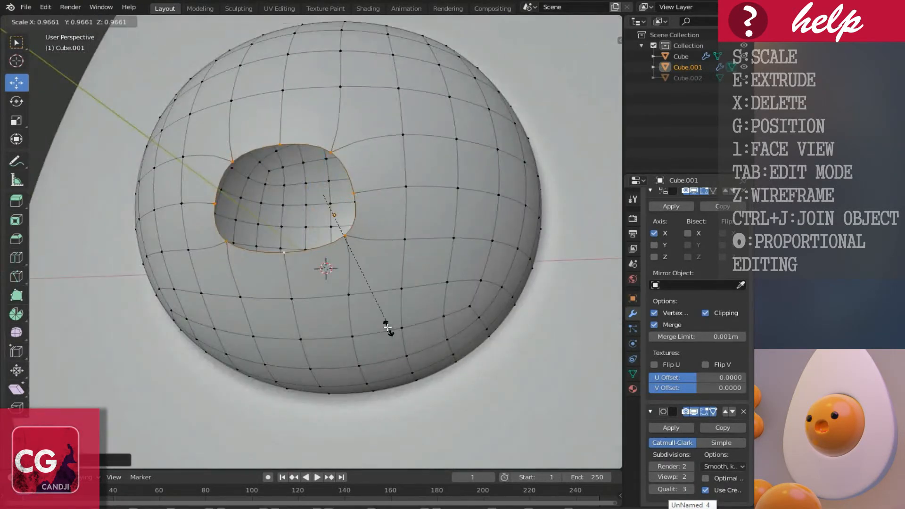
click(376, 317)
In front view, move the mouth's lower corner vertices slightly inward and its top-centre vertex slightly up
key(KP_1)
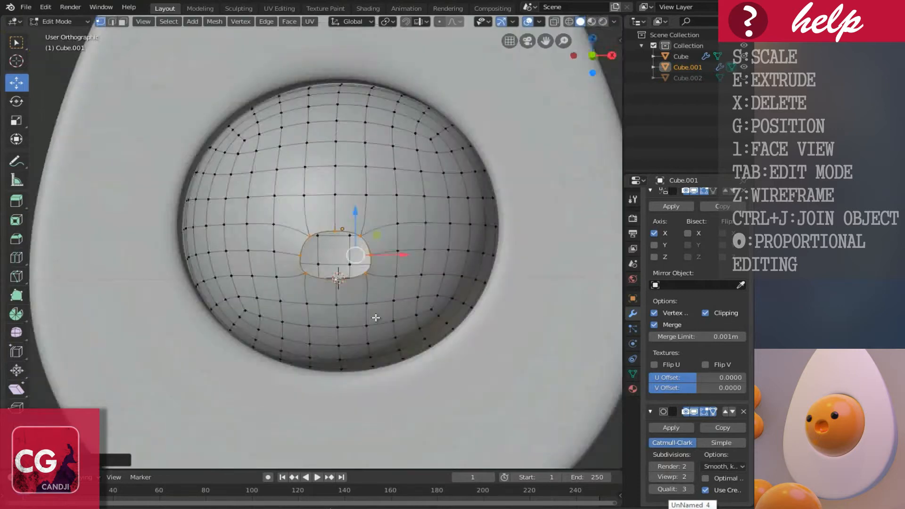
scroll(376, 317, up, 3)
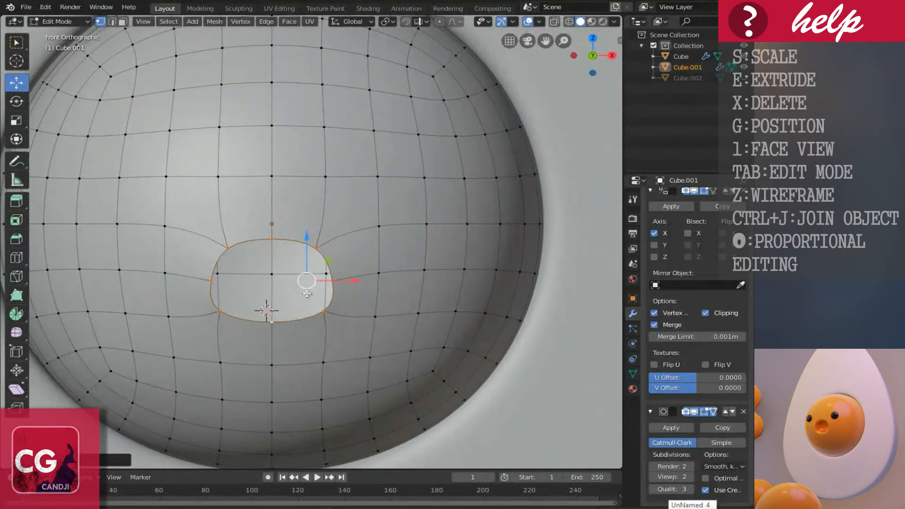
click(327, 314)
drag(377, 312, 372, 310)
click(272, 238)
drag(272, 204, 275, 207)
Select the mouth's boundary loop and, in side wireframe view, move it slightly along Y into the yolk
alt+click(322, 311)
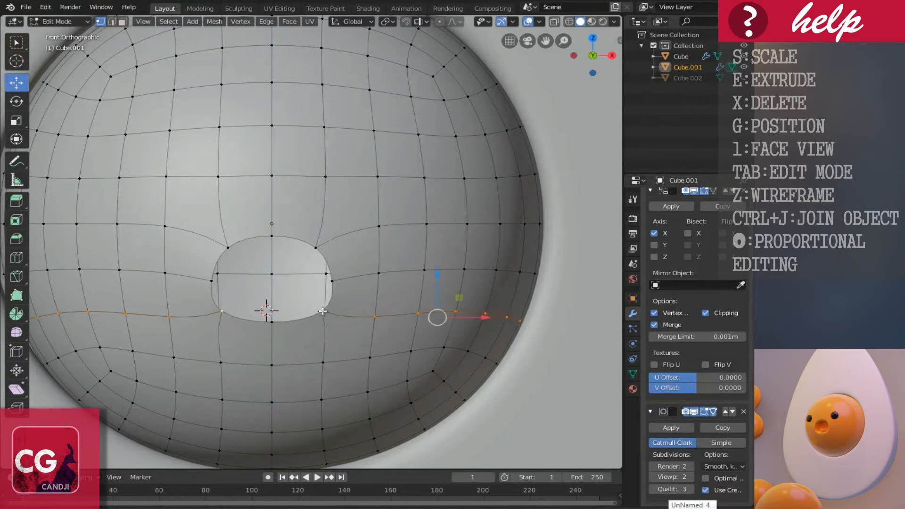
alt+click(332, 279)
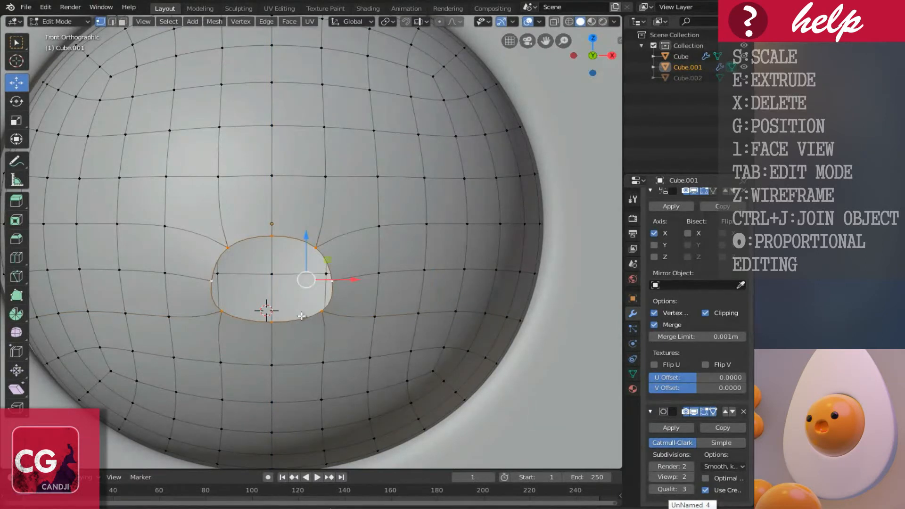
key(KP_3)
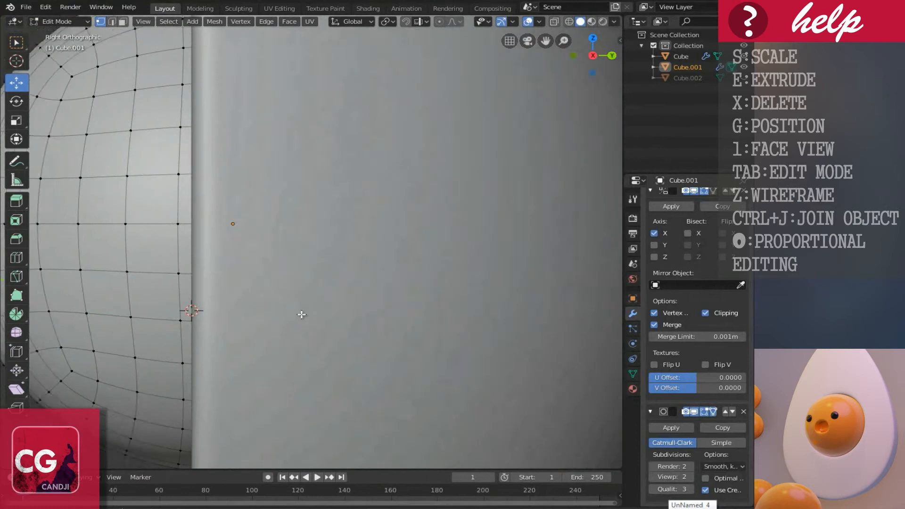
scroll(254, 313, up, 2)
key(z)
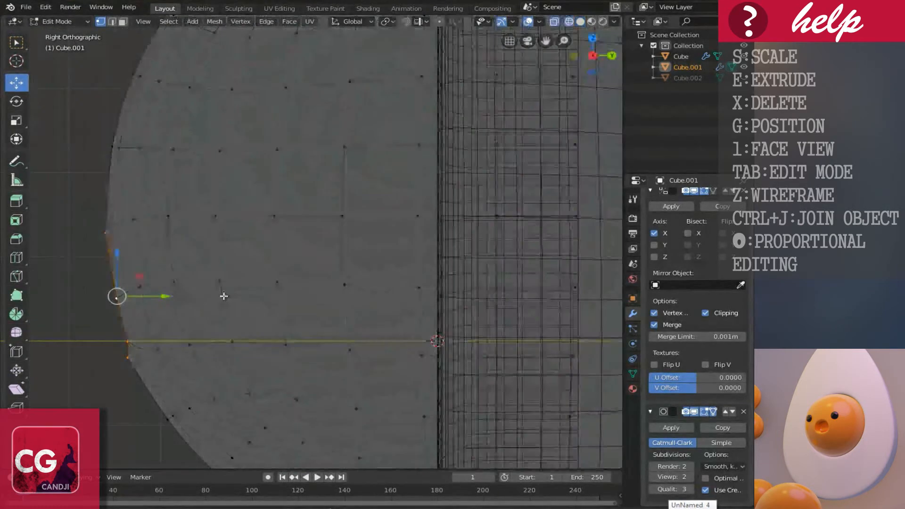
ctrl+scroll(200, 288, down, 2)
key(g)
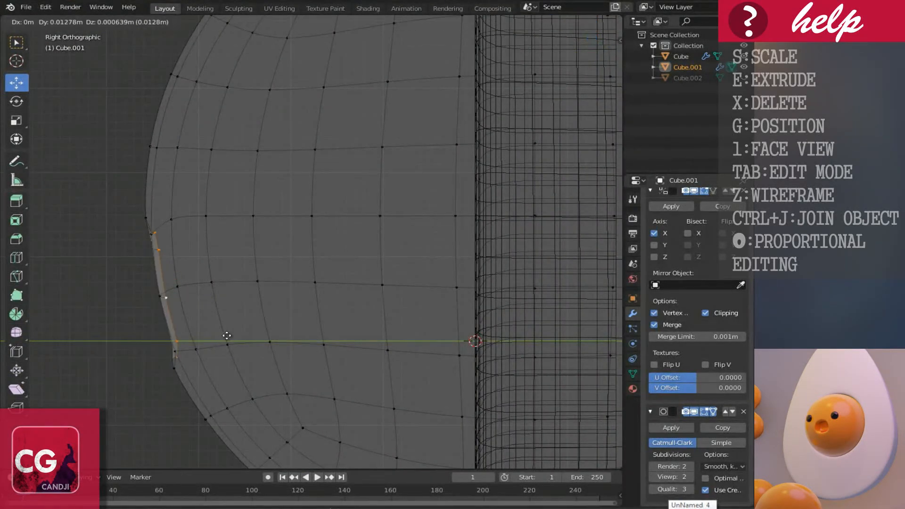
click(220, 335)
Extrude the mouth's boundary loop about 0.031 m along Y into the yolk and rotate it slightly
key(e)
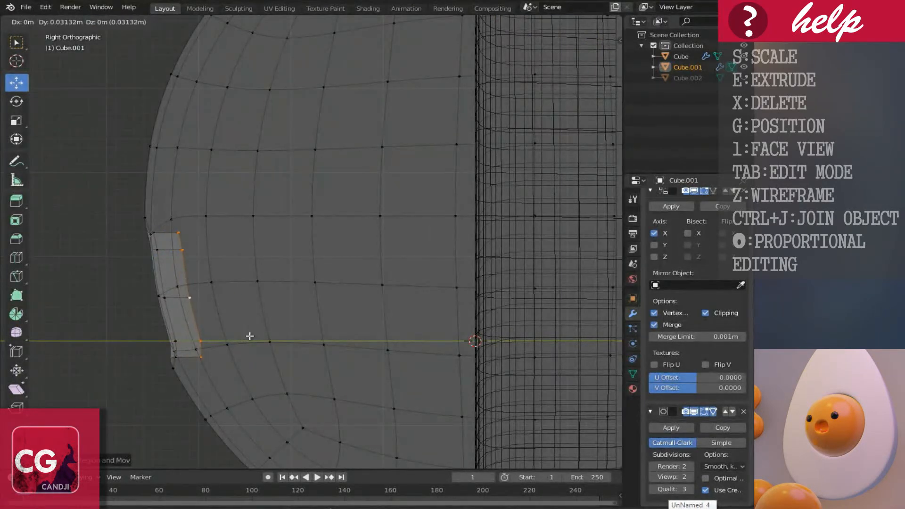
click(250, 336)
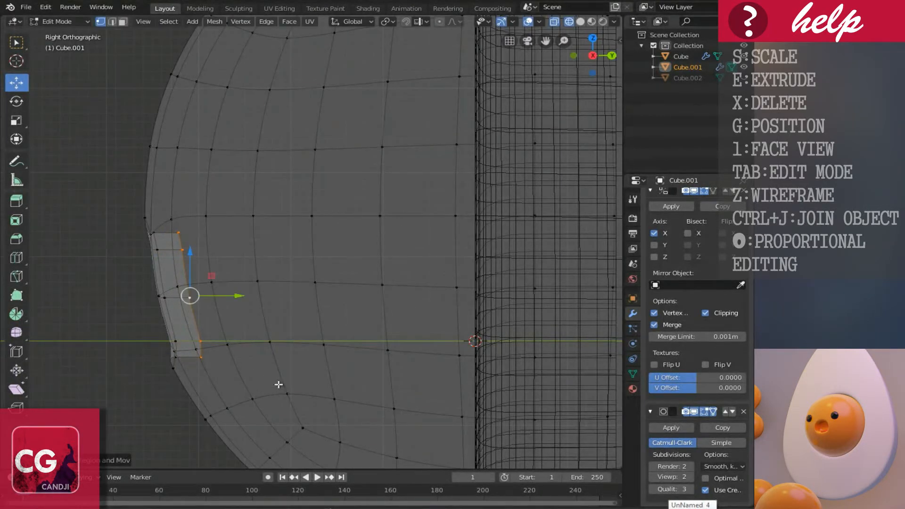
key(r)
click(313, 385)
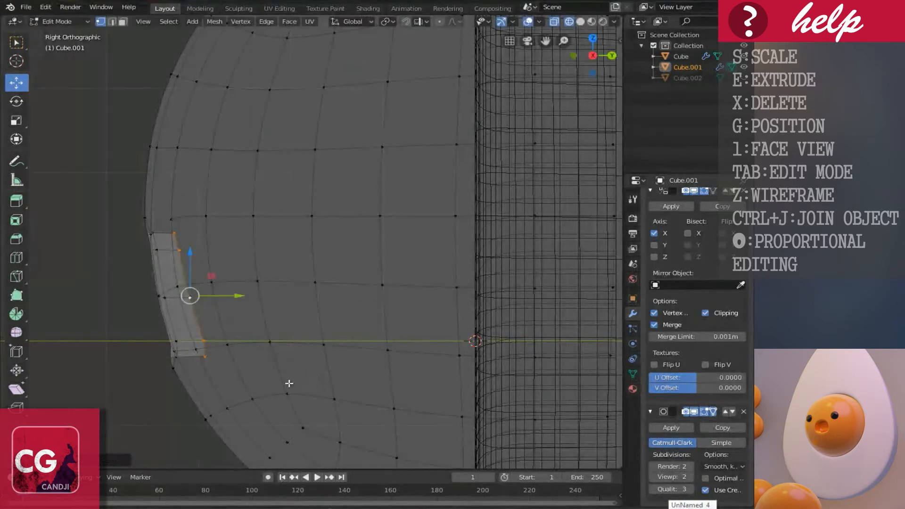
Extrude the mouth cavity's inner loop deeper into the yolk in several stages, angling it progressively upward
key(g)
click(344, 372)
key(g)
click(390, 374)
key(g)
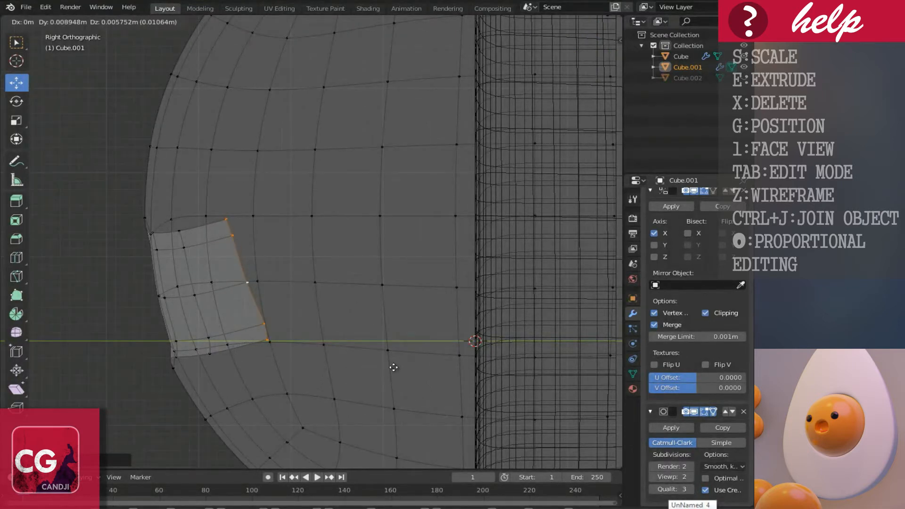
click(361, 365)
key(g)
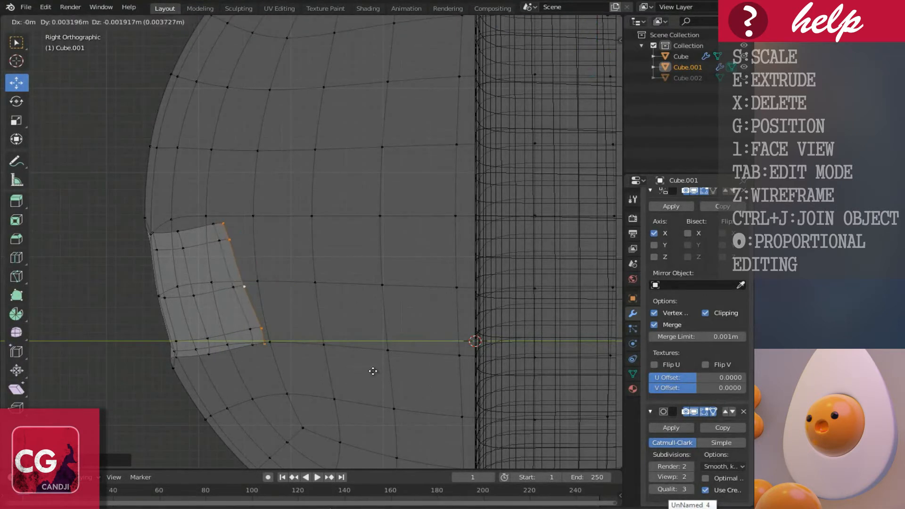
click(399, 370)
key(g)
click(446, 361)
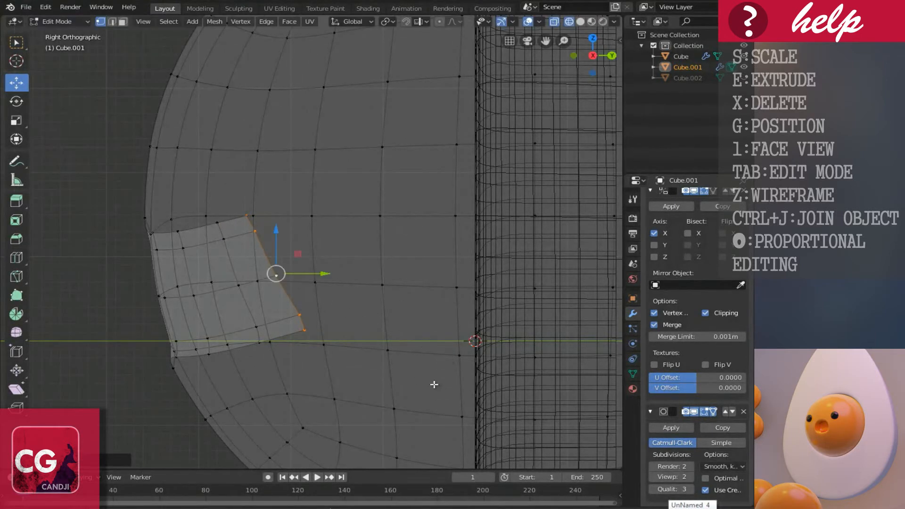
Scale the cavity's innermost loop down to about 0.70 and move it up about 0.015 m
key(s)
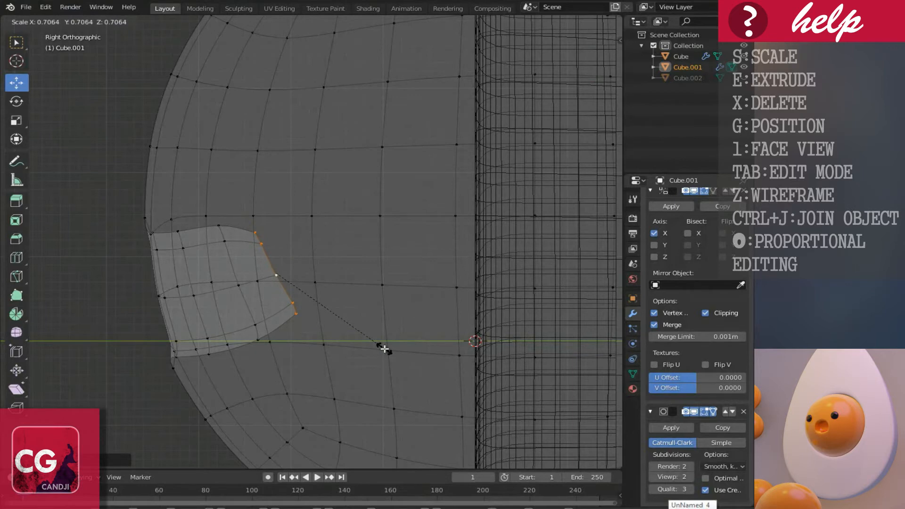
click(379, 347)
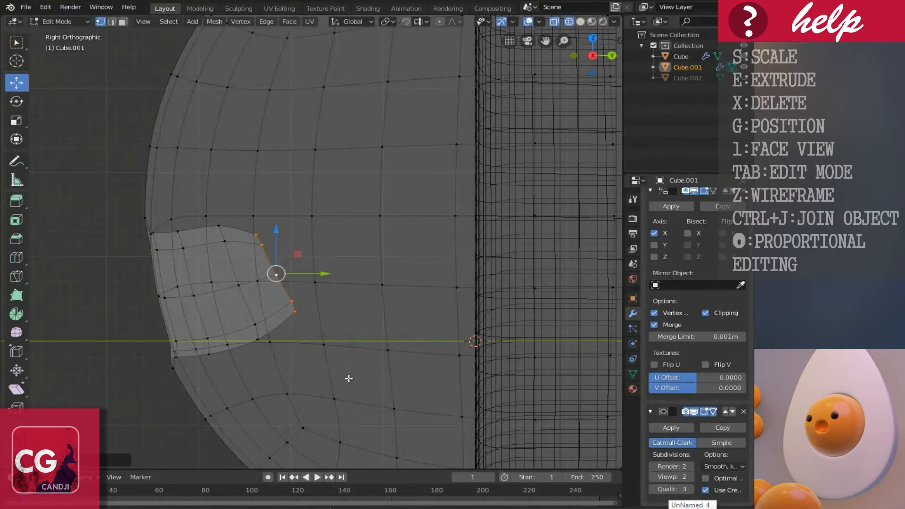
key(g)
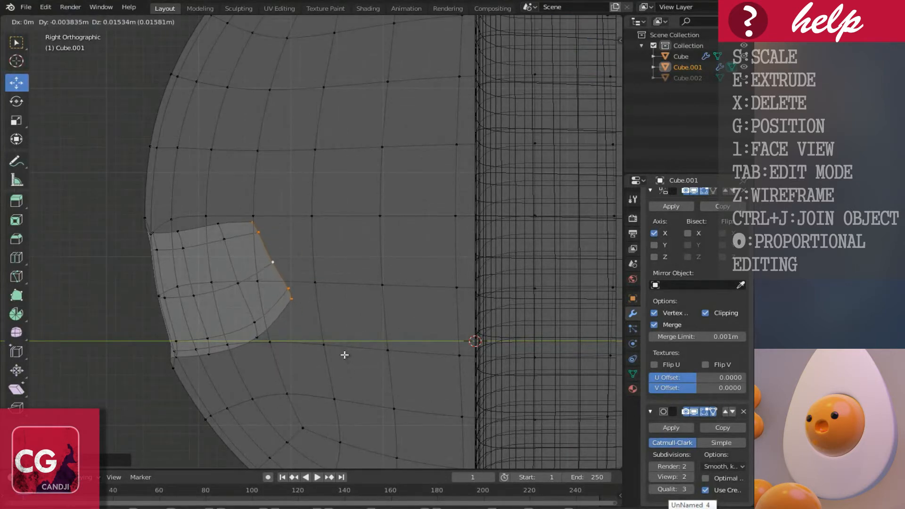
click(344, 355)
Fill the cavity's innermost loop to close the back of the mouth and return to solid shading
key(f)
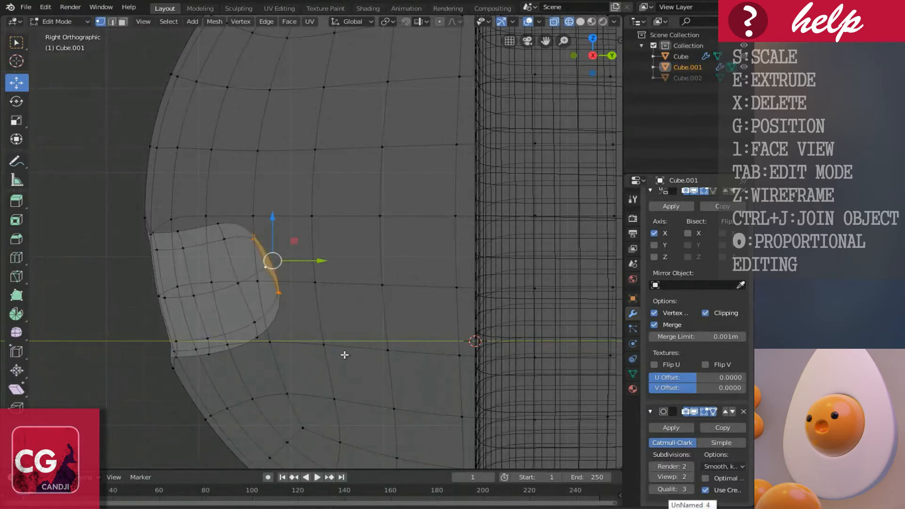
key(shift+z)
scroll(319, 324, down, 4)
middle_drag(299, 301, 448, 310)
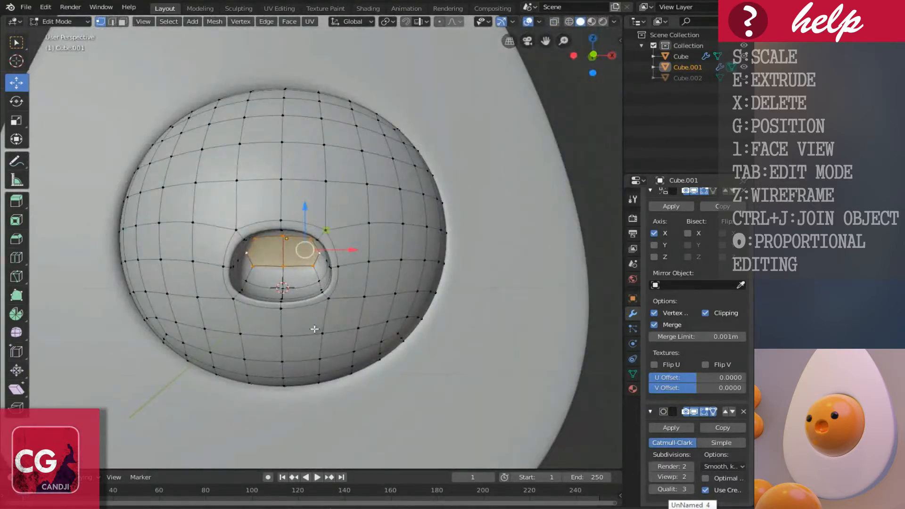
Move the centre vertex and its neighbours in the row below the mouth down along Z by about 0.012 m
key(Tab)
middle_drag(201, 290, 206, 338)
scroll(219, 307, up, 1)
scroll(265, 326, up, 1)
key(Tab)
click(216, 325)
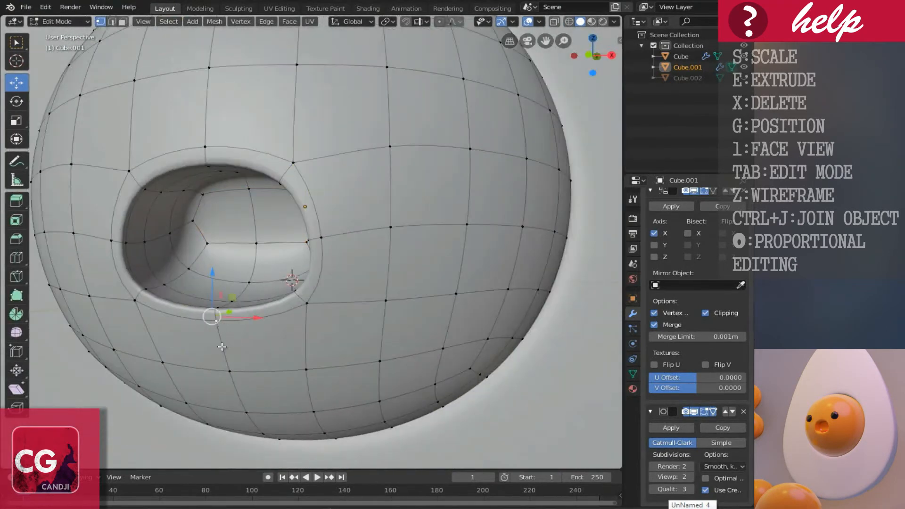
click(230, 374)
drag(230, 340, 232, 357)
click(165, 368)
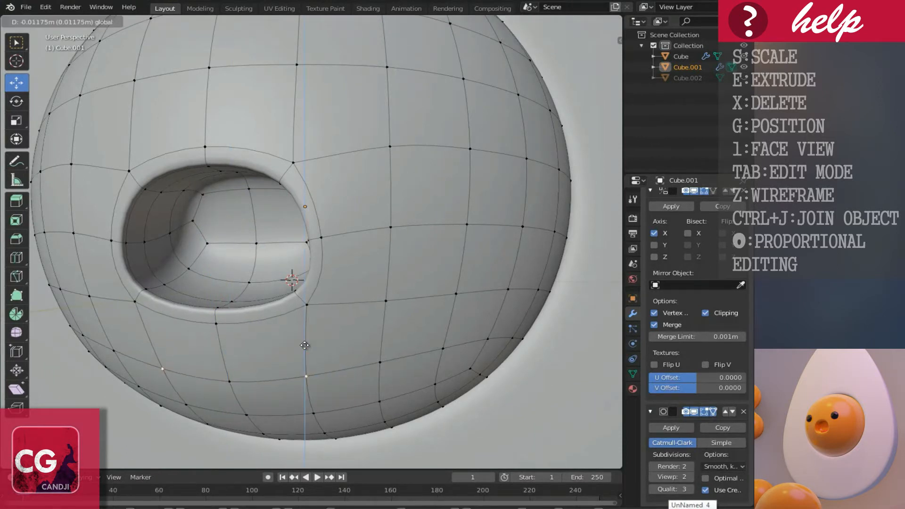
Move the bottom-centre vertex and the lower corner vertices of the mouth's outer rim slightly downward
middle_drag(236, 341, 204, 342)
click(205, 326)
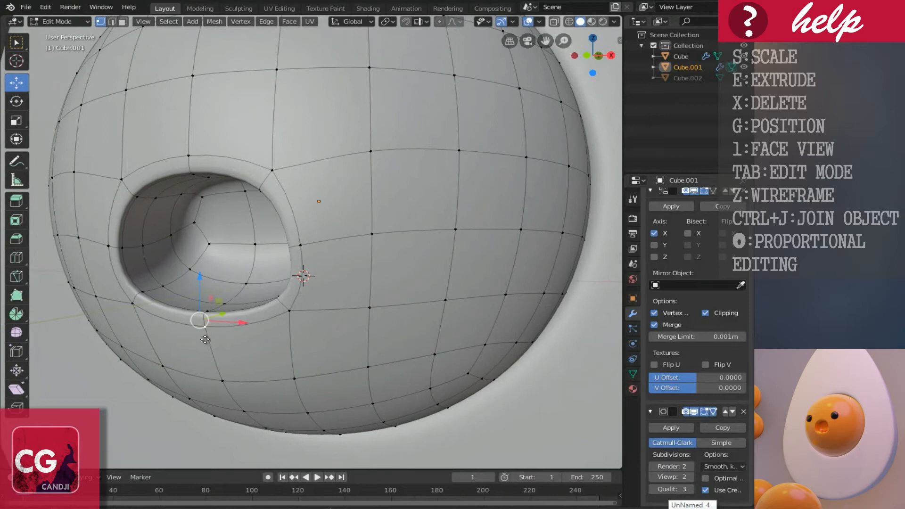
key(g)
click(265, 341)
click(289, 326)
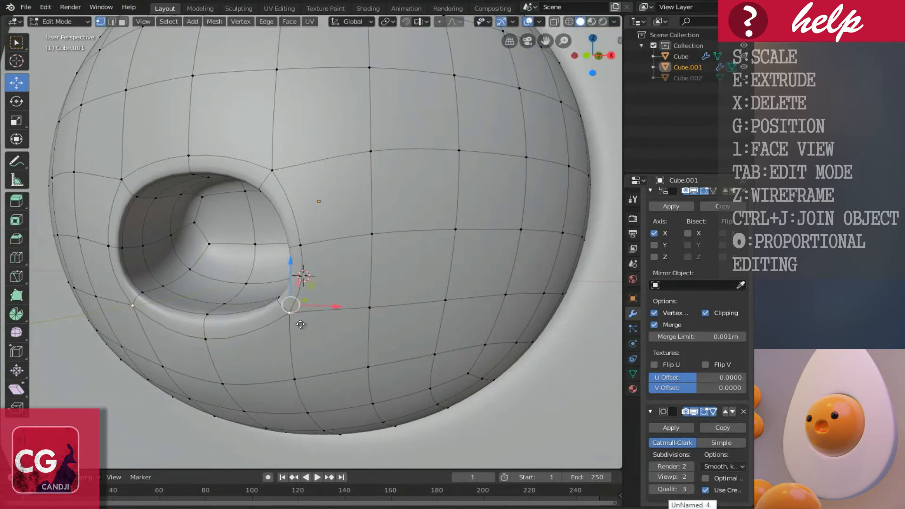
key(g)
click(307, 342)
Move the side vertices and the upper corner vertices of the mouth's outer rim slightly outward
middle_drag(307, 341, 334, 315)
key(Tab)
key(Tab)
scroll(349, 269, up, 2)
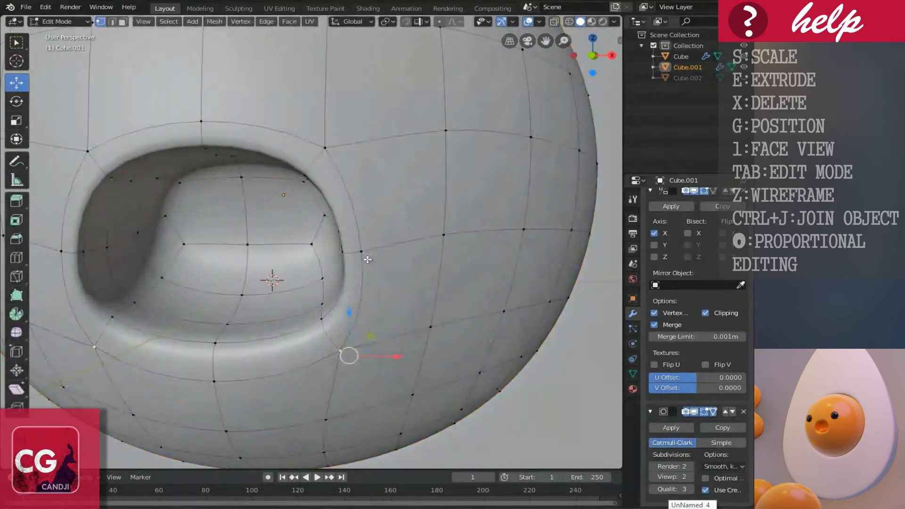
click(368, 253)
key(g)
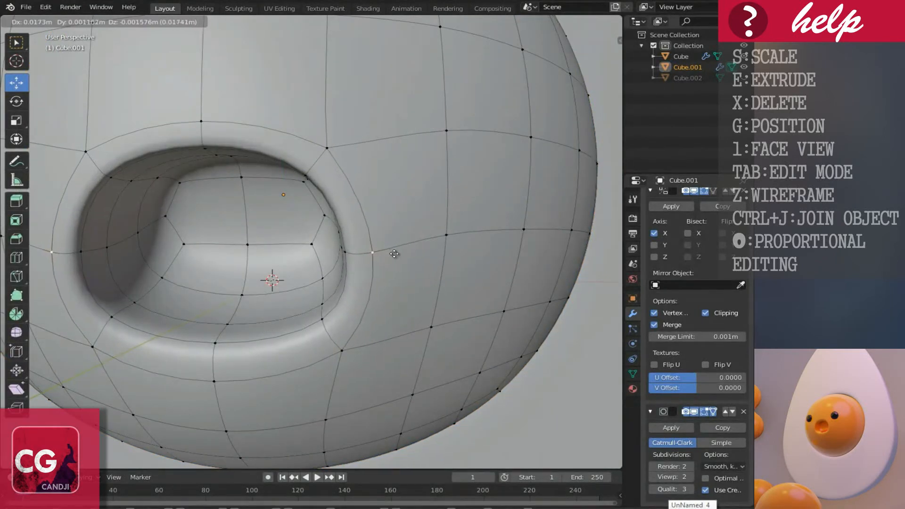
click(368, 231)
click(327, 148)
key(g)
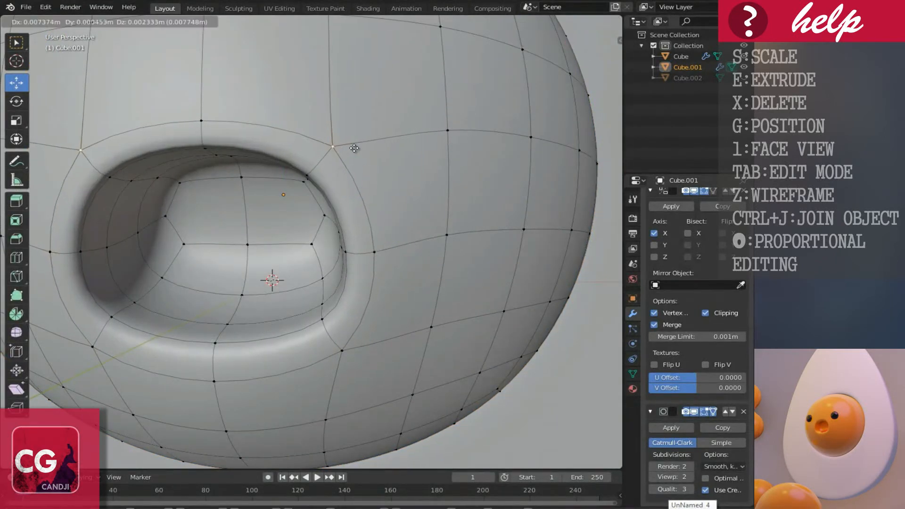
click(352, 163)
Raise the top-centre vertex of the mouth's outer rim along Z to round the upper lip
key(Tab)
scroll(330, 243, down, 4)
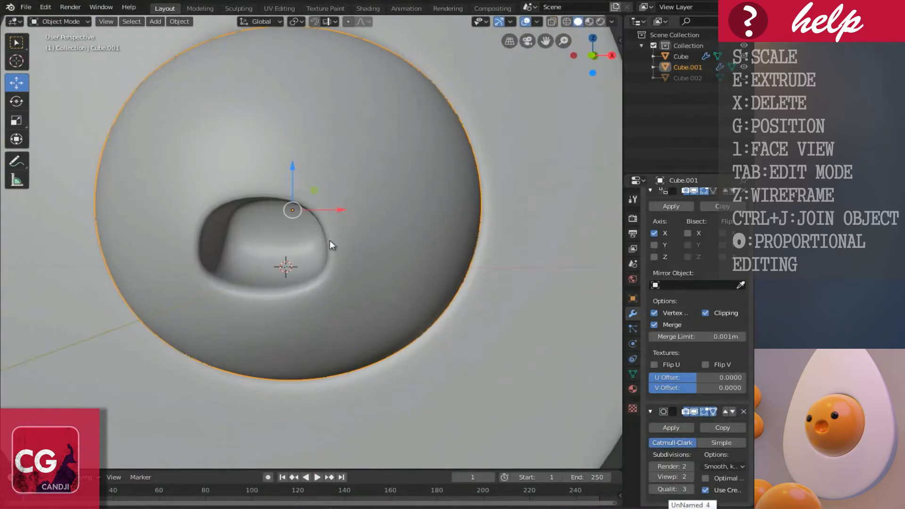
middle_drag(365, 249, 291, 202)
key(Tab)
scroll(290, 202, up, 4)
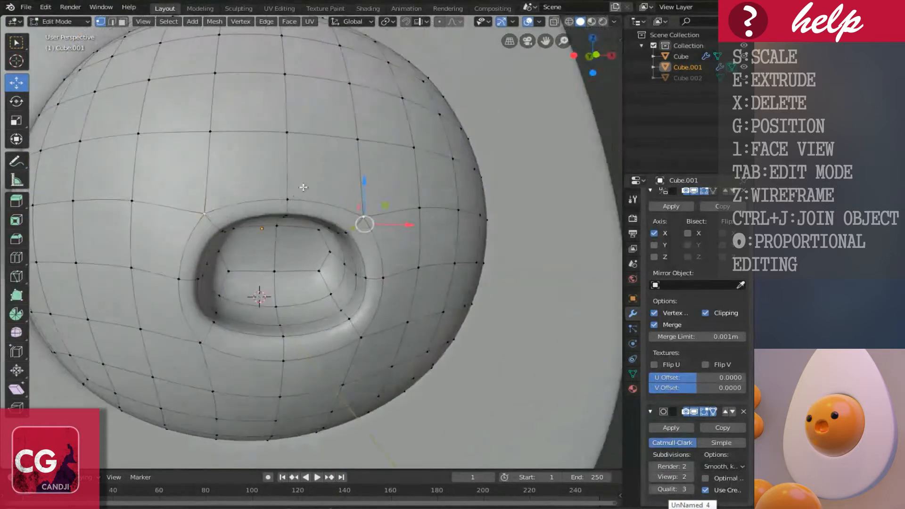
click(273, 191)
key(g)
key(z)
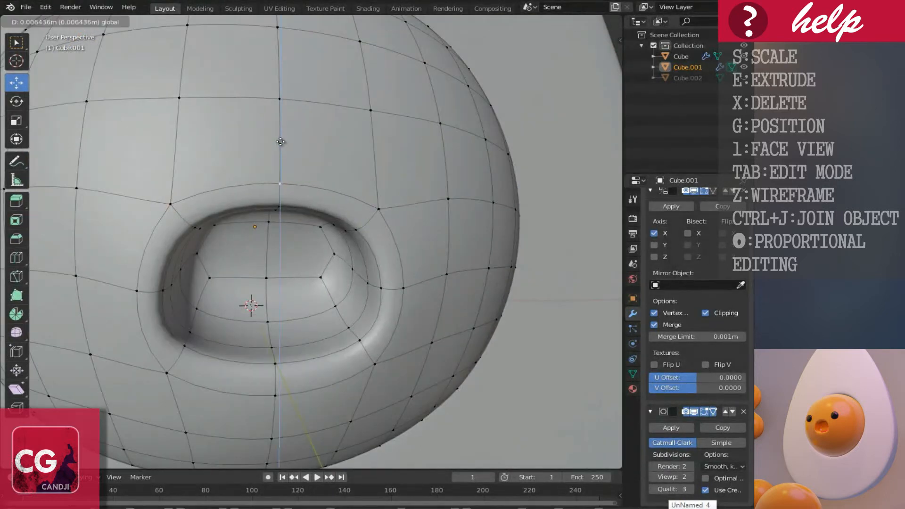
click(286, 107)
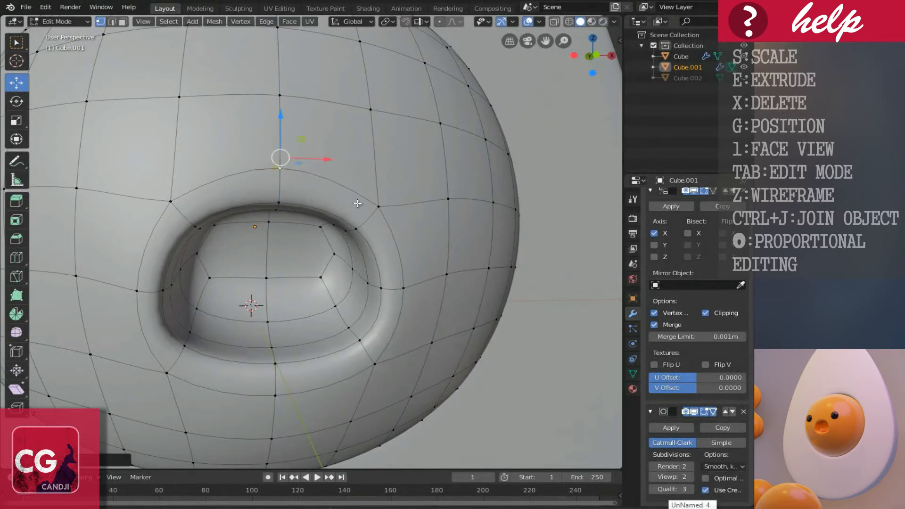
Examine the mouth's shape in Object Mode and its mesh from several angles
key(Tab)
scroll(262, 216, down, 3)
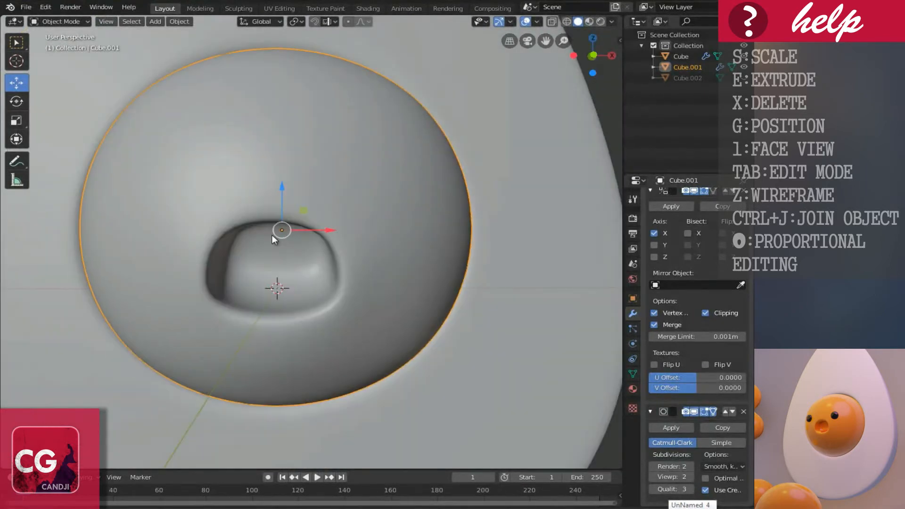
scroll(272, 235, up, 3)
key(Tab)
middle_drag(267, 296, 348, 335)
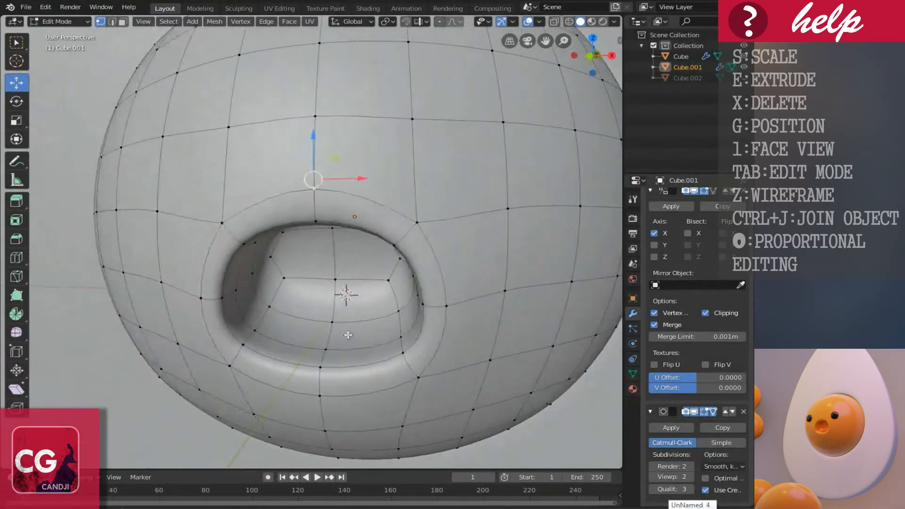
scroll(335, 321, up, 3)
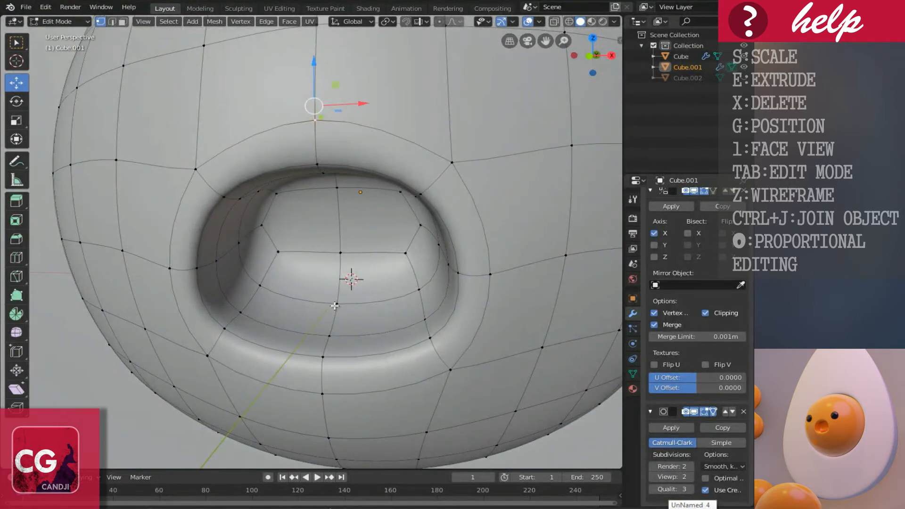
scroll(334, 306, down, 4)
scroll(330, 295, up, 3)
middle_drag(325, 287, 371, 318)
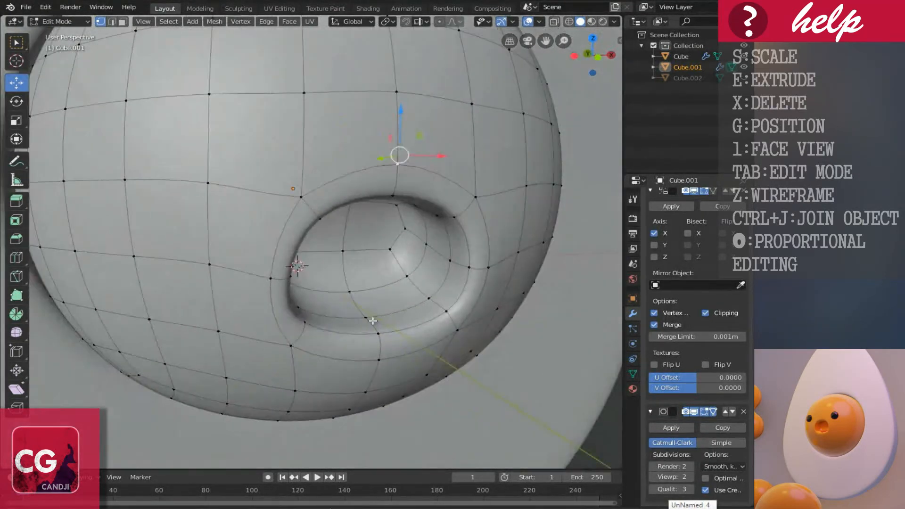
scroll(373, 321, up, 2)
In face select mode, extrude the central face of the mouth's floor and raise it about 0.018 m along Z
key(ctrl+Tab)
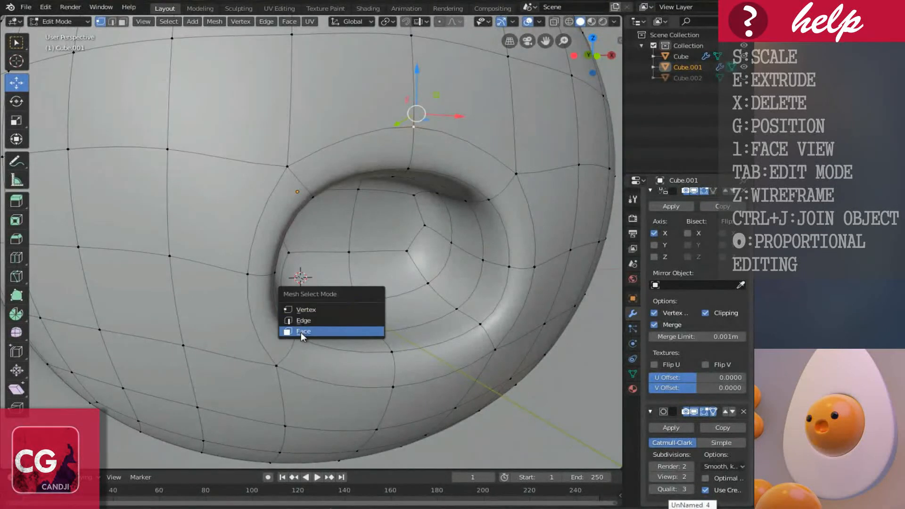
click(301, 332)
click(356, 310)
mouse_move(359, 307)
middle_down()
mouse_move(340, 301)
mouse_move(348, 300)
middle_up()
key(g)
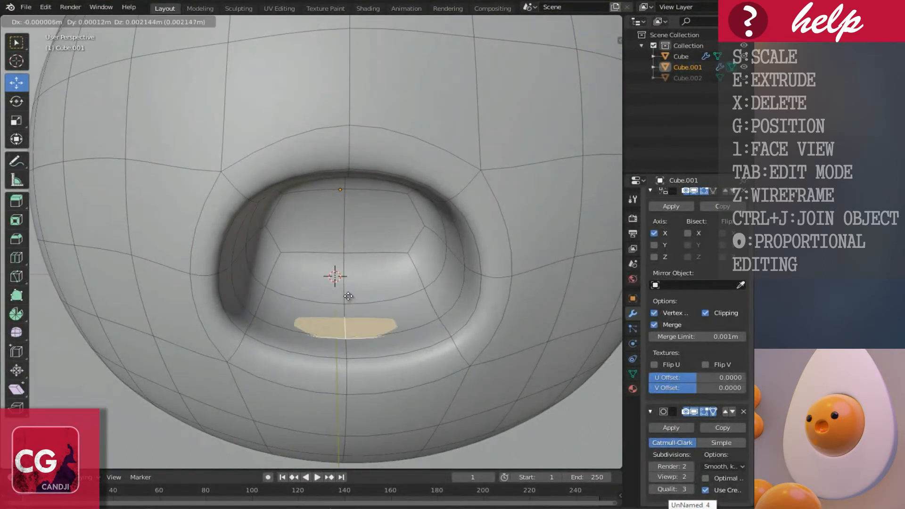
right_click(352, 262)
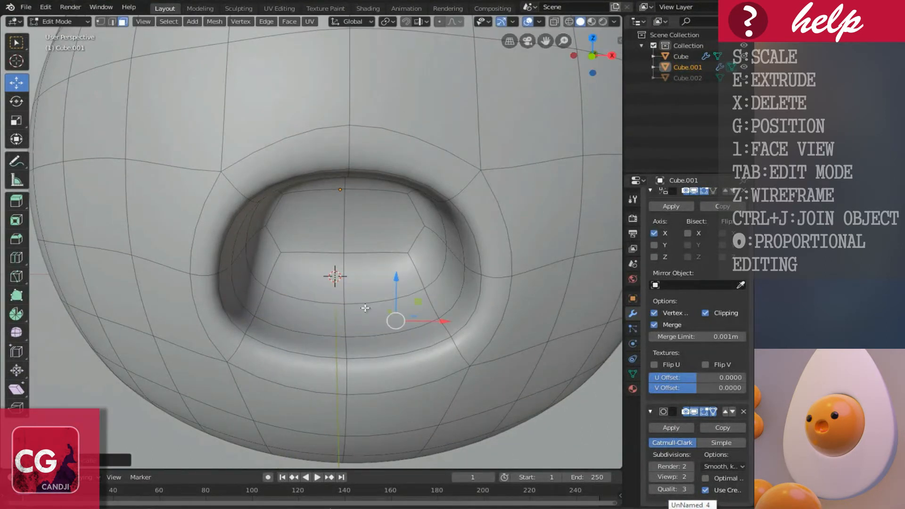
key(g)
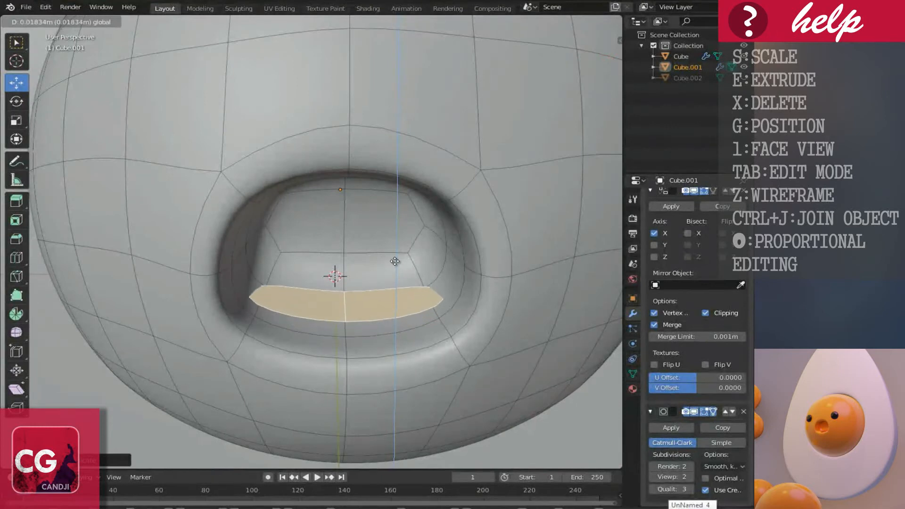
click(393, 306)
middle_drag(388, 310, 387, 307)
In vertex select mode, extrude the raised tongue face about 0.032 m down along Z and lower it slightly more
key(ctrl+Tab)
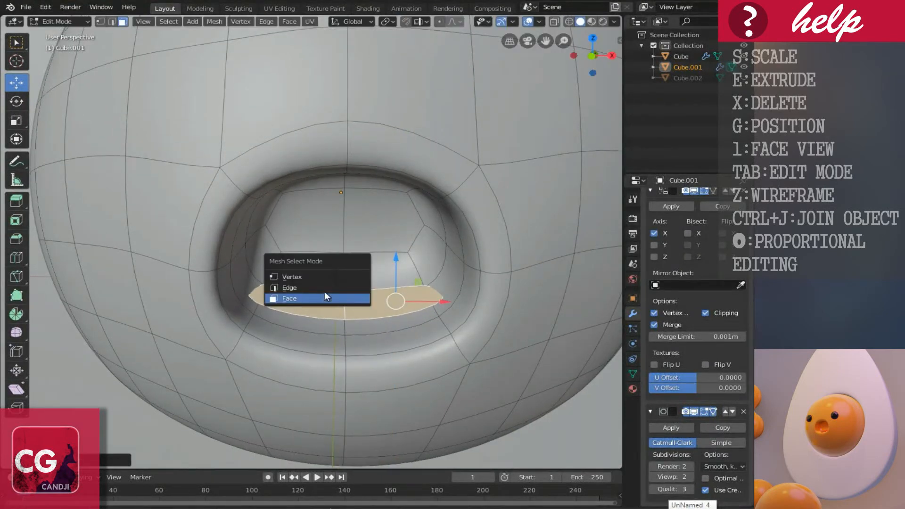
click(298, 276)
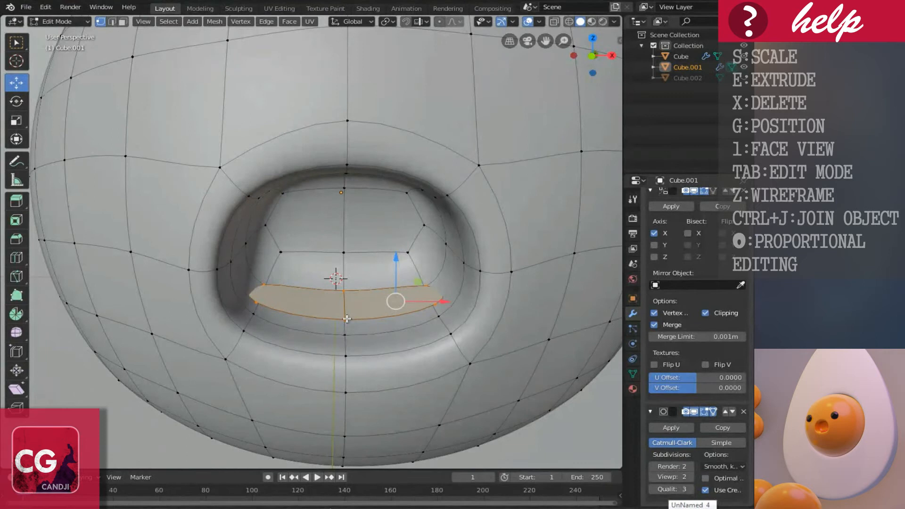
key(e)
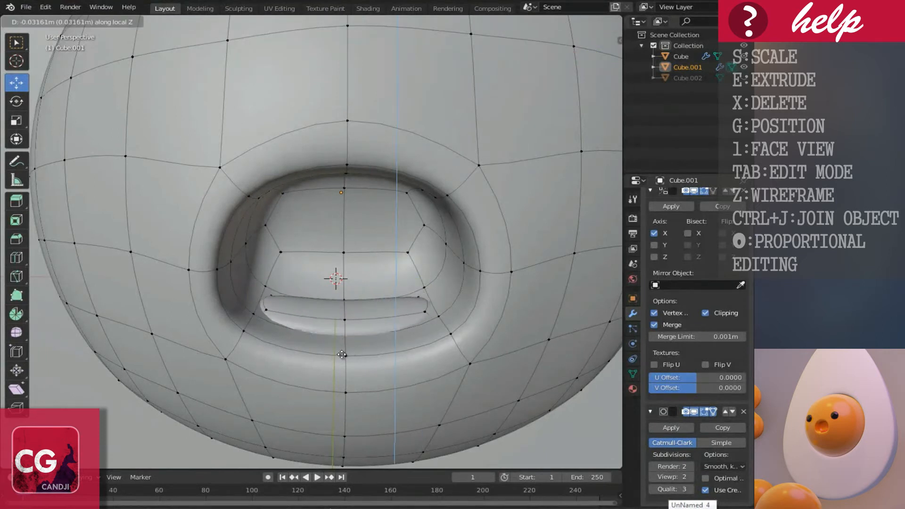
click(373, 351)
drag(438, 338, 434, 335)
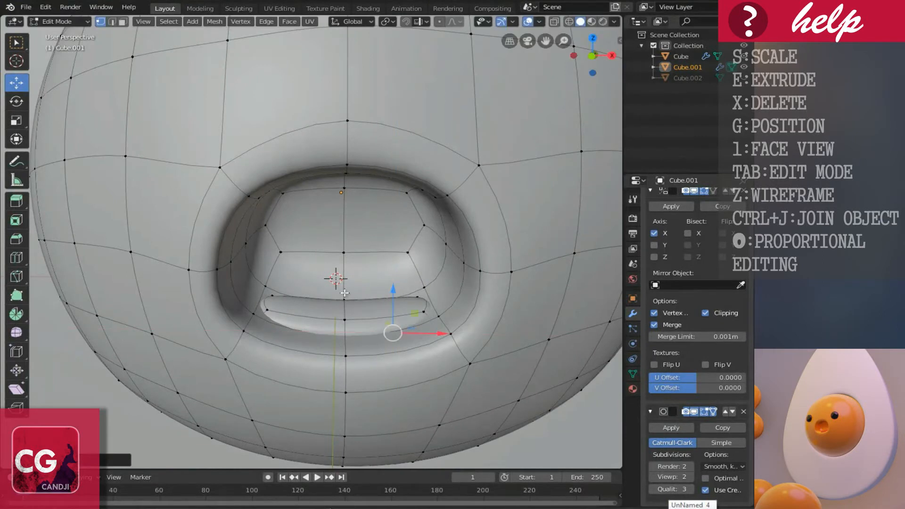
drag(391, 296, 389, 300)
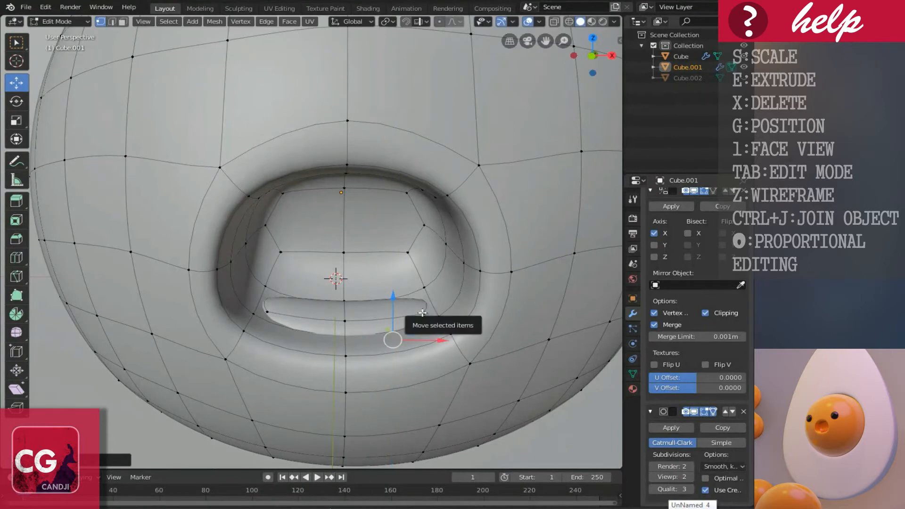
Separate the linked tongue mesh from the yolk into its own object
key(KP_Divide)
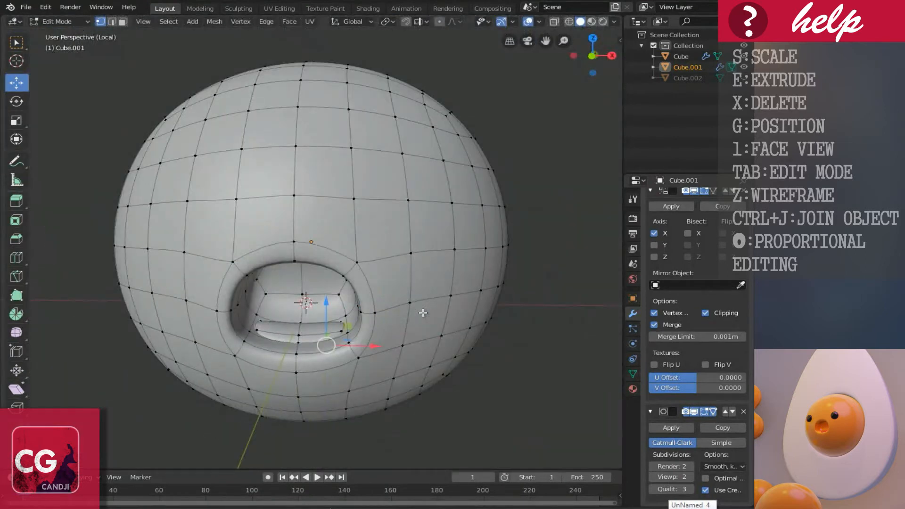
click(303, 334)
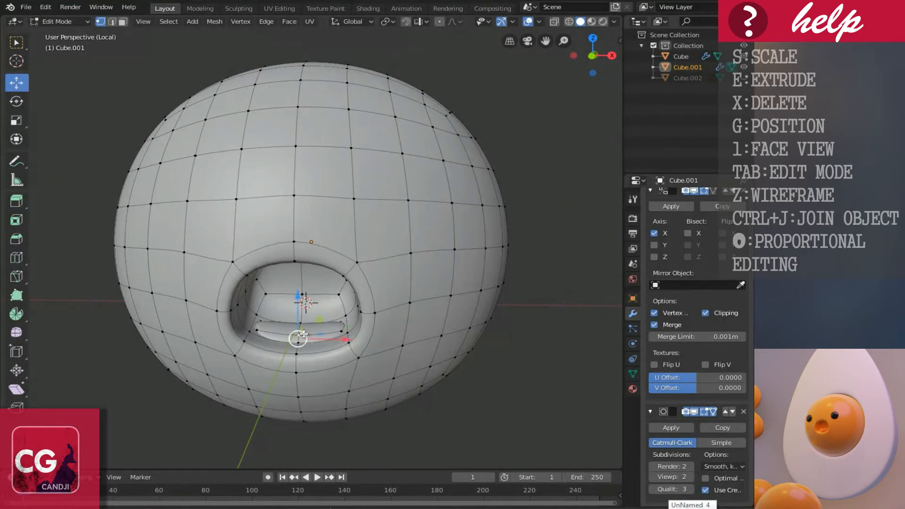
key(l)
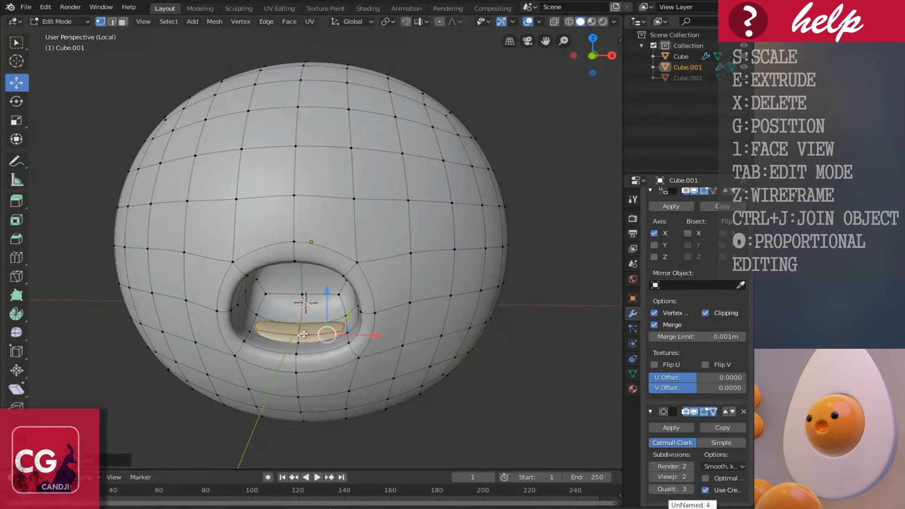
key(p)
click(263, 357)
scroll(307, 341, up, 2)
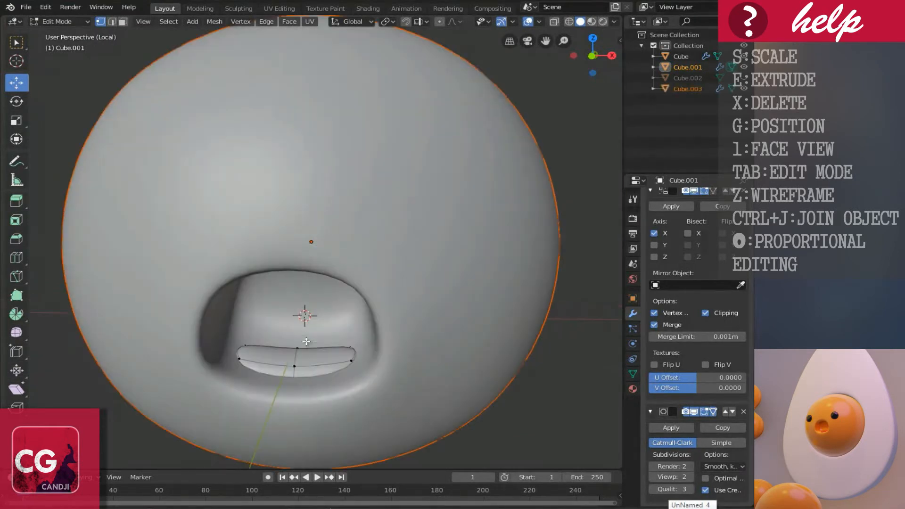
In Object Mode, select the separated tongue and isolate it in local view
key(Tab)
click(309, 356)
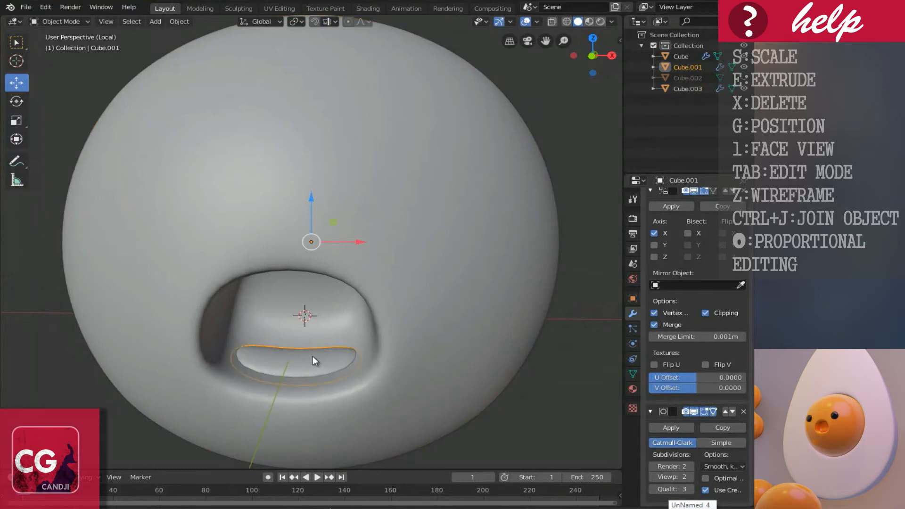
key(KP_Divide)
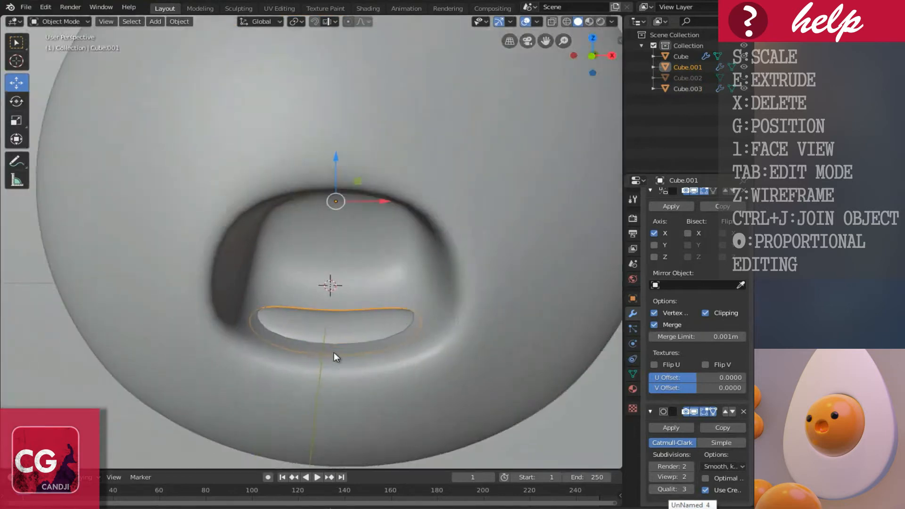
key(KP_Divide)
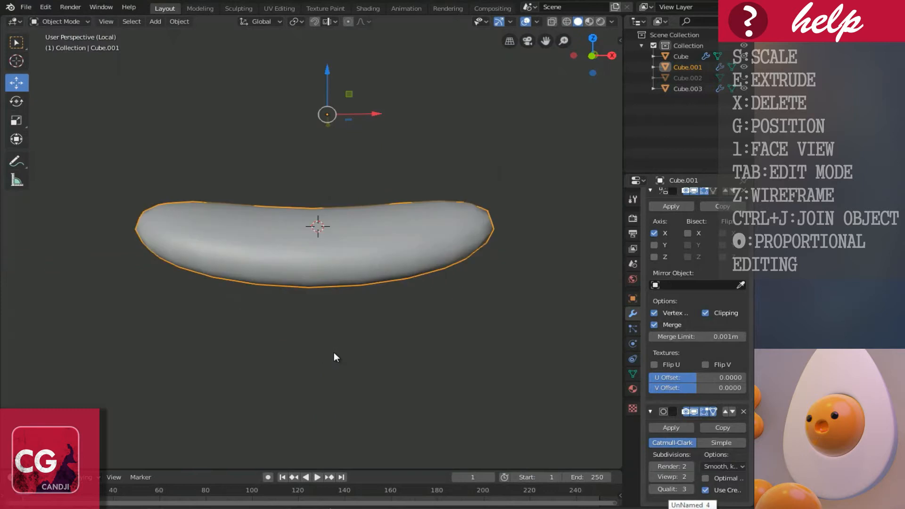
In Edit Mode, move the front side vertex of the tongue inward along X by about 0.02 m
key(Tab)
middle_drag(376, 235, 375, 274)
click(420, 235)
middle_drag(399, 235, 499, 272)
key(g)
key(x)
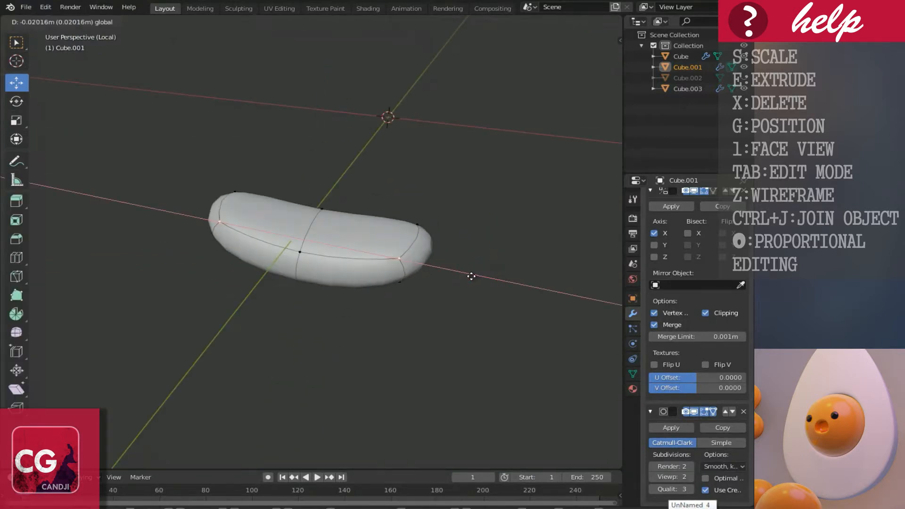
click(439, 253)
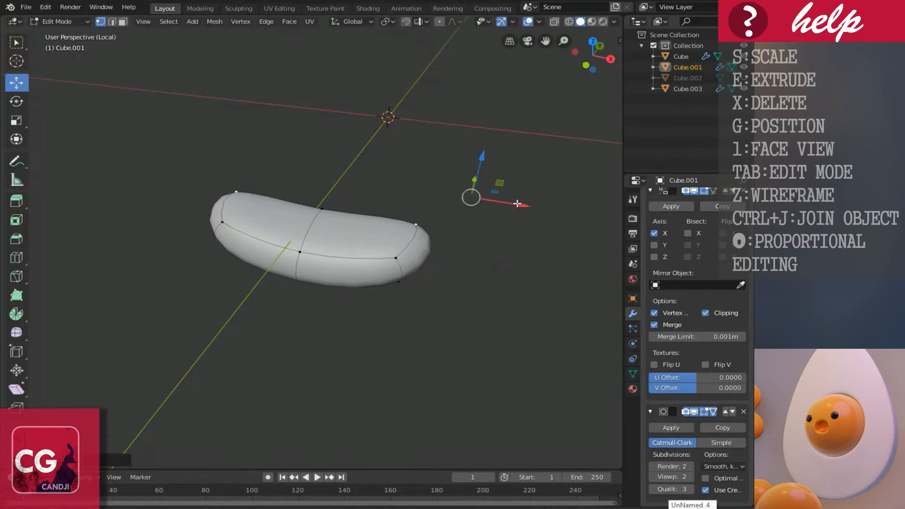
Move the tongue's remaining side vertices inward along X to shorten both mirrored ends
drag(517, 203, 482, 204)
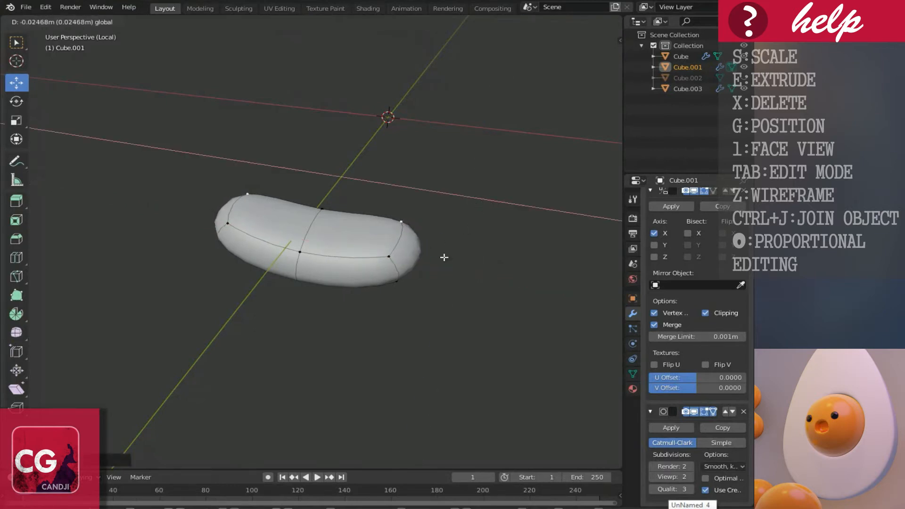
drag(444, 257, 432, 286)
drag(483, 328, 433, 321)
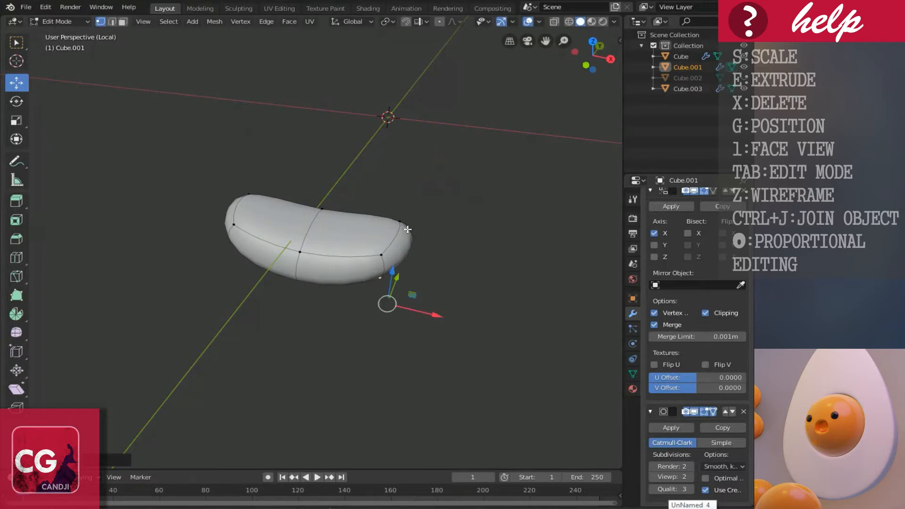
middle_drag(401, 257, 334, 245)
click(358, 247)
drag(438, 245, 422, 233)
Raise and reposition the tongue's centre vertices to dome its upper surface
middle_drag(276, 239, 344, 240)
click(301, 246)
shift+click(321, 208)
drag(318, 204, 314, 174)
middle_drag(315, 208, 313, 166)
click(304, 264)
middle_drag(320, 255, 263, 234)
middle_drag(325, 237, 357, 300)
click(288, 218)
middle_drag(325, 217, 261, 253)
drag(318, 228, 343, 216)
drag(319, 185, 318, 165)
Select the four vertices of the tongue's side face and move them about 0.01 m inward along X
middle_drag(318, 169, 402, 196)
click(388, 232)
middle_drag(388, 232, 297, 231)
shift+click(360, 233)
shift+click(366, 269)
shift+click(309, 283)
middle_drag(309, 282, 431, 288)
key(g)
key(x)
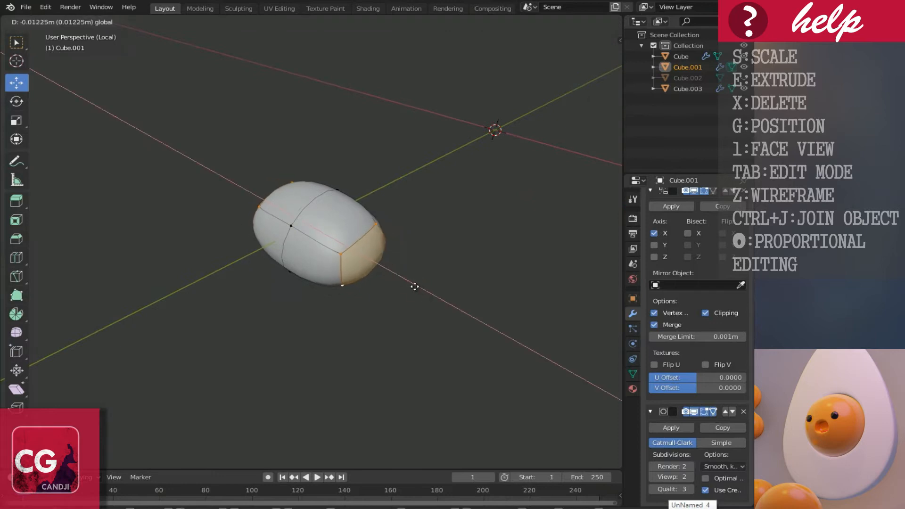
click(417, 287)
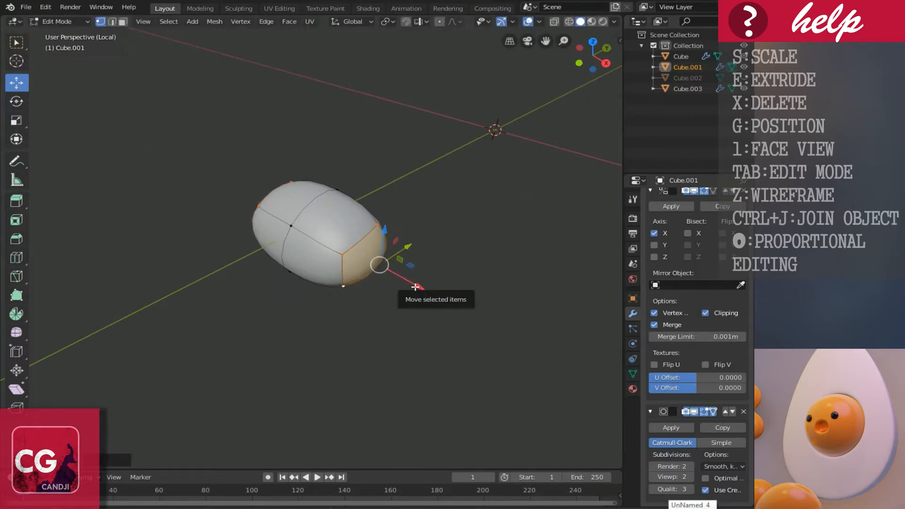
Exit local view and examine the tongue's size inside the mouth in Object Mode
key(KP_Divide)
scroll(409, 288, down, 4)
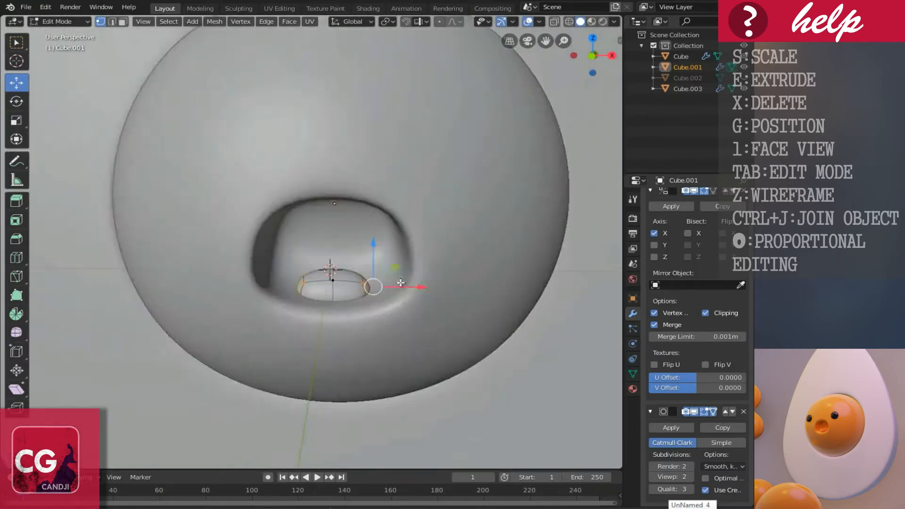
key(Tab)
click(391, 285)
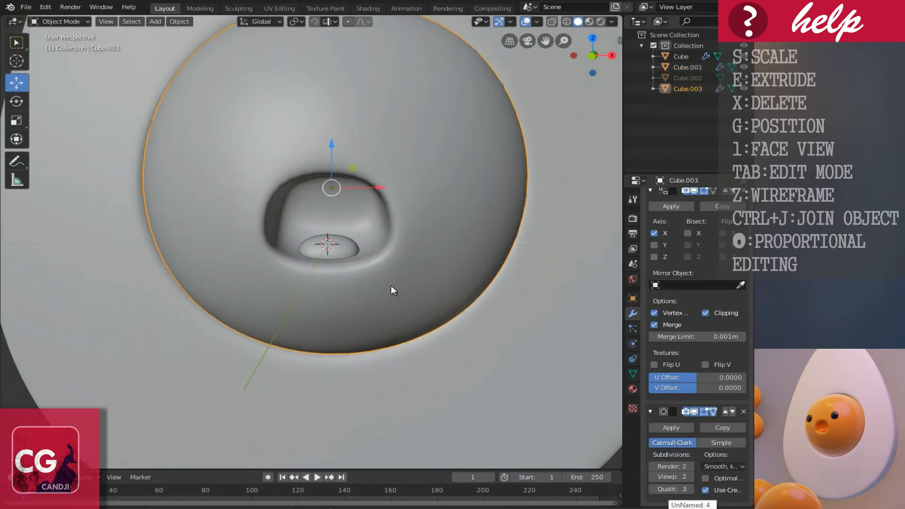
scroll(392, 284, down, 3)
click(408, 304)
scroll(273, 236, up, 8)
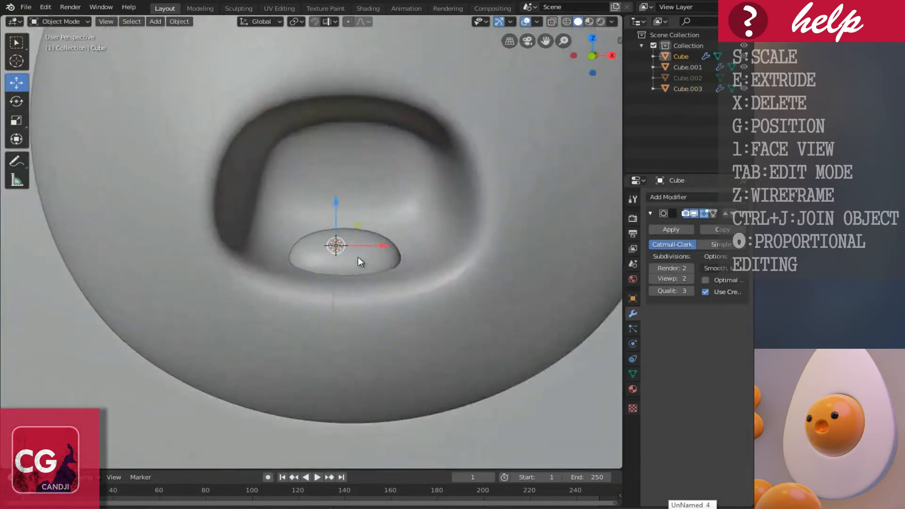
In Edit Mode, widen the tongue's side faces slightly along X and adjust its rear top-centre vertex along Y
click(361, 255)
key(Tab)
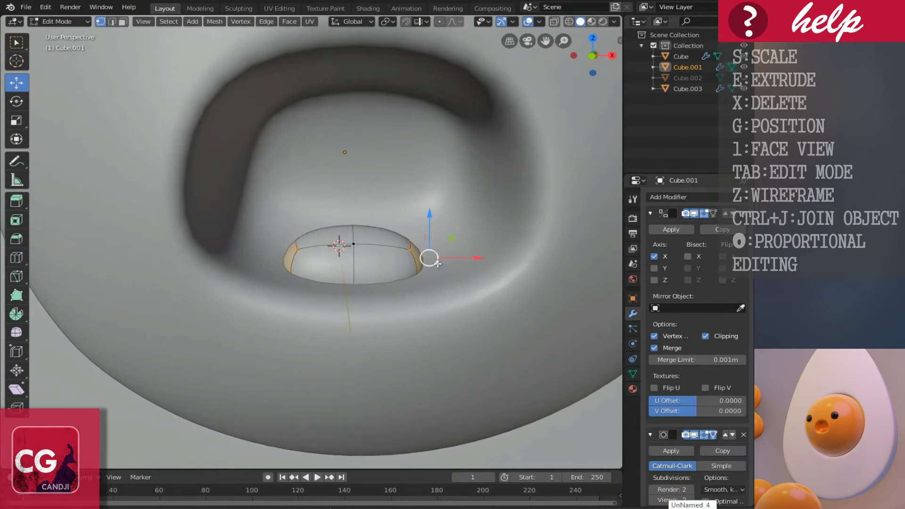
drag(469, 259, 480, 256)
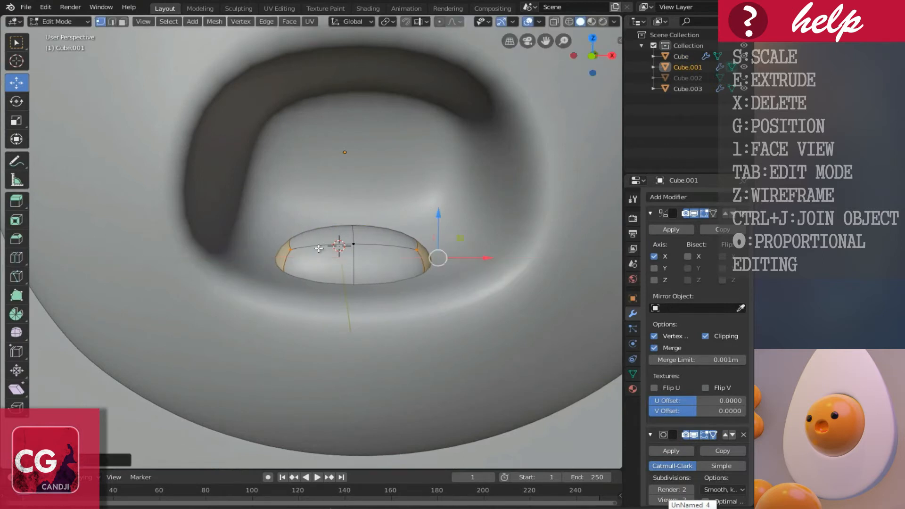
middle_drag(479, 256, 284, 267)
click(325, 246)
drag(349, 218, 361, 210)
click(365, 209)
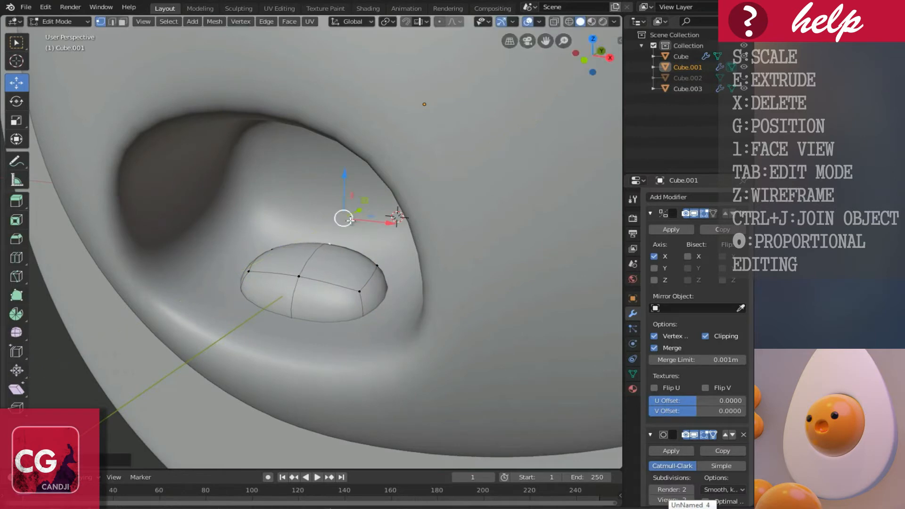
Return to Object Mode and unhide the sphere Cube.002
scroll(355, 270, down, 5)
key(Tab)
scroll(375, 274, down, 2)
click(434, 329)
scroll(434, 329, down, 2)
middle_drag(433, 329, 326, 205)
scroll(358, 202, down, 2)
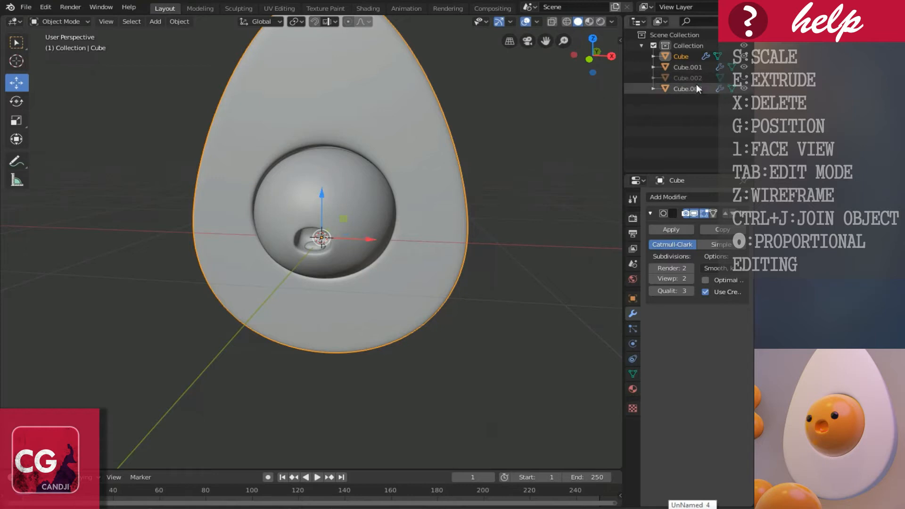
click(743, 78)
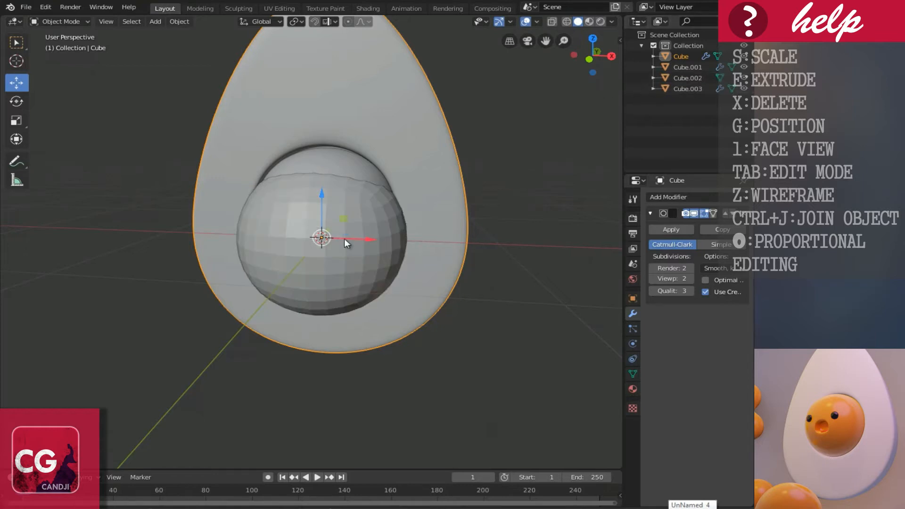
In front view, scale down the sphere Cube.002 and move it about 0.208 m along X and 0.199 m up along Z
key(KP_1)
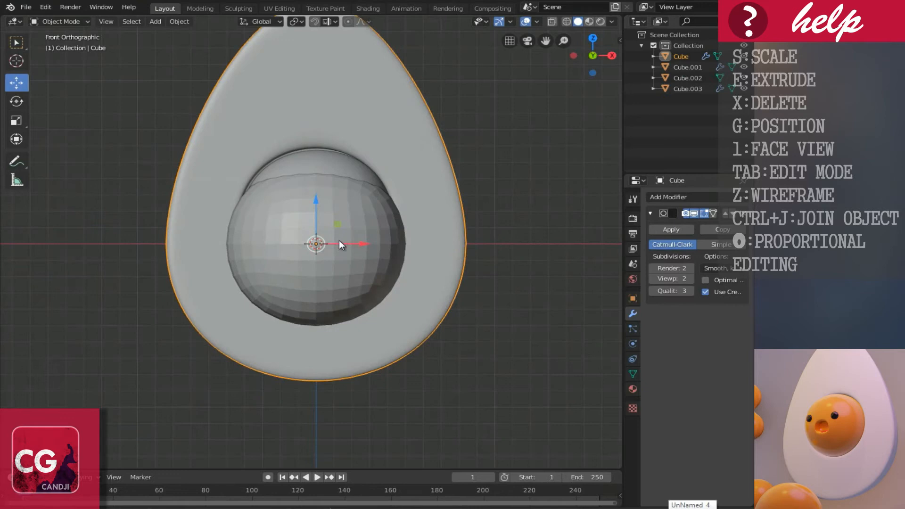
scroll(336, 254, up, 4)
key(s)
right_click(335, 291)
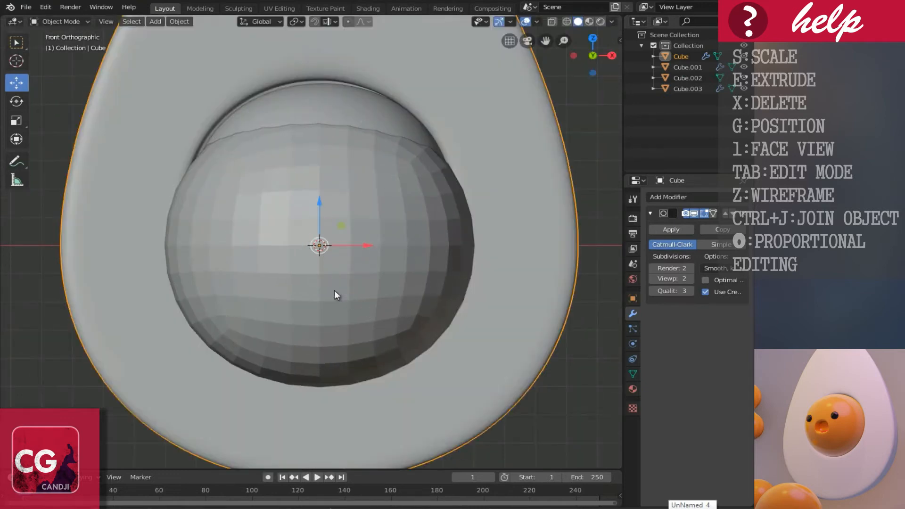
click(416, 334)
key(s)
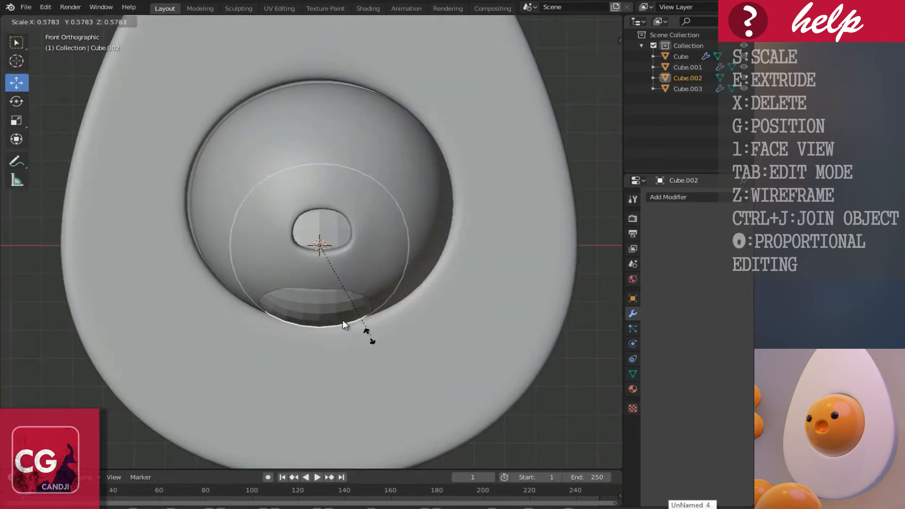
click(341, 318)
key(g)
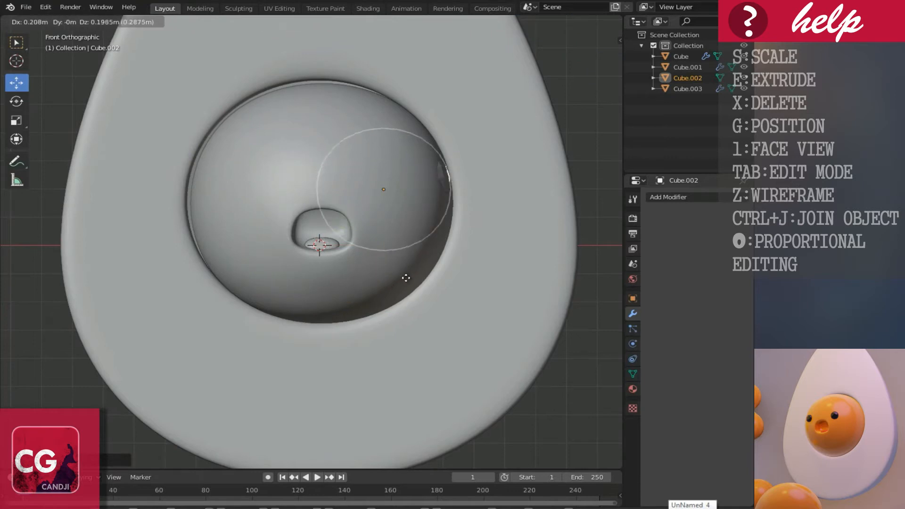
click(406, 277)
In right view, shrink the sphere to eye size and move it about 0.386 m forward along Y to the yolk's front
key(KP_3)
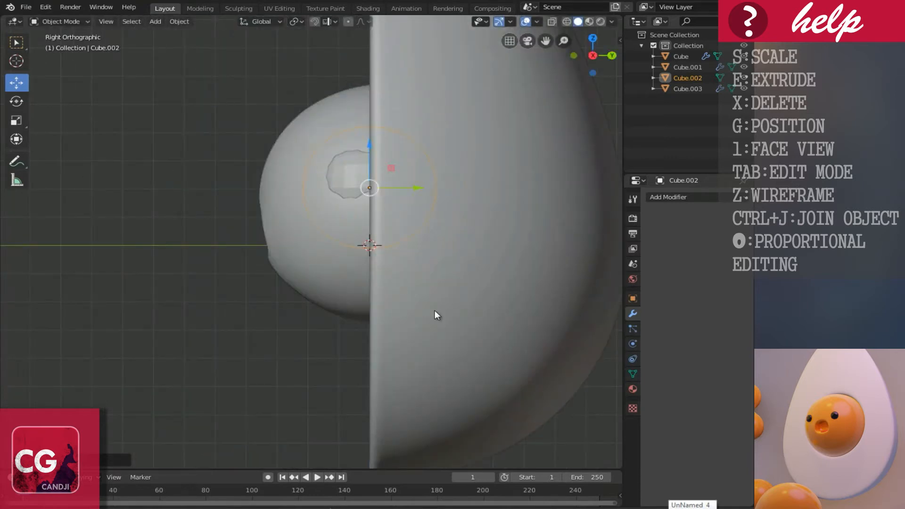
key(s)
click(378, 224)
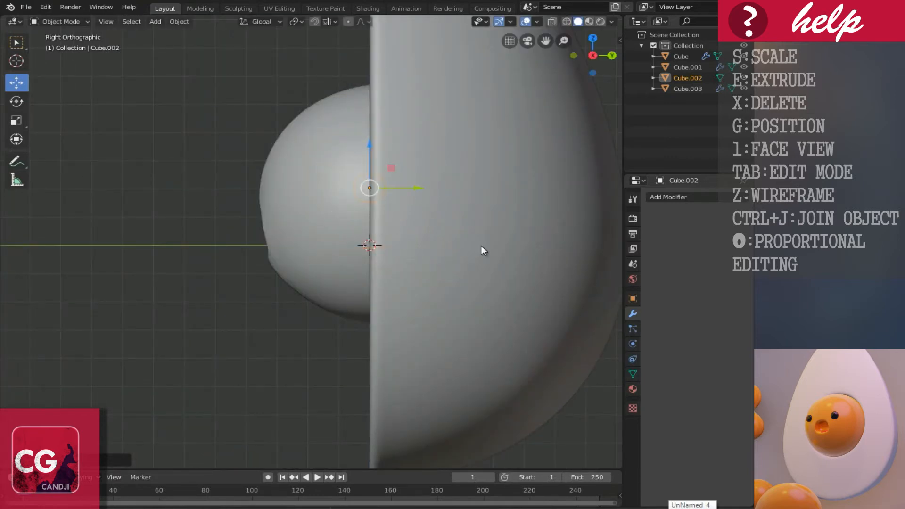
key(g)
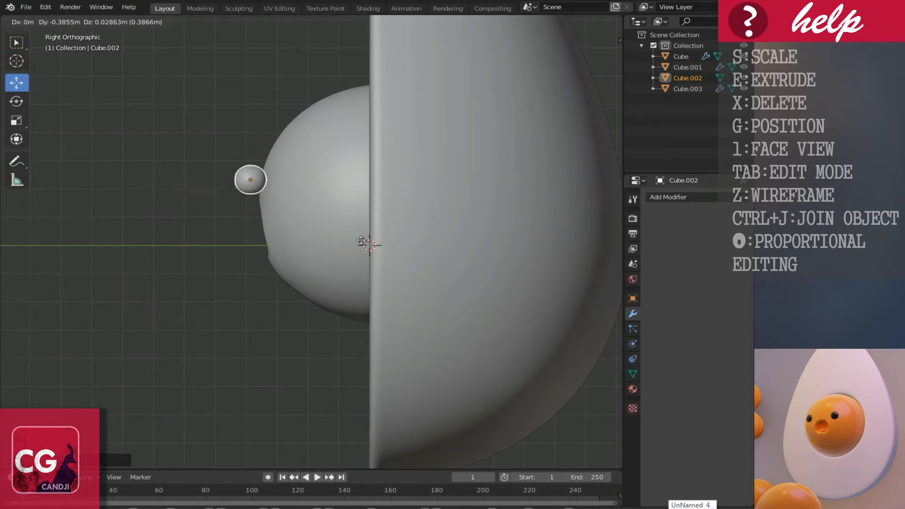
click(363, 242)
In front view, move the eye about 0.027 m toward the centre along X and 0.049 m down along Z
key(1)
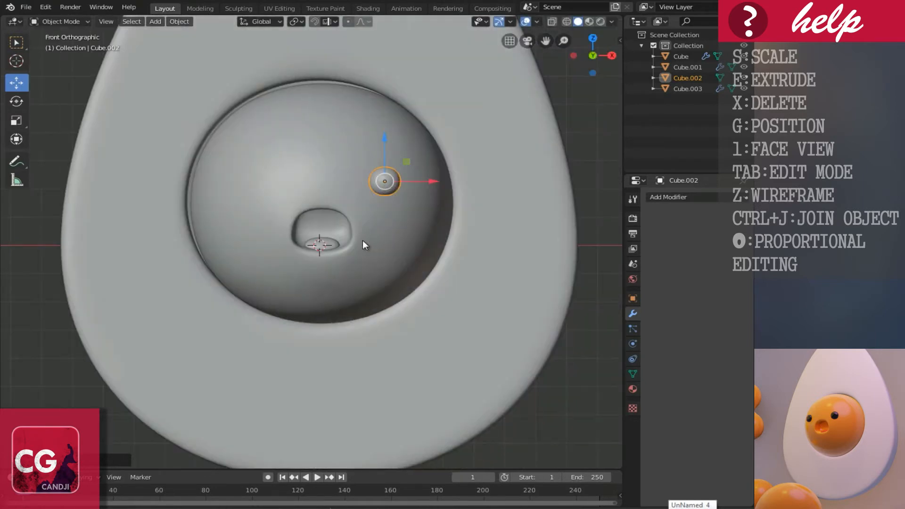
scroll(363, 243, up, 3)
shift+scroll(363, 243, up, 2)
ctrl+scroll(363, 241, down, 3)
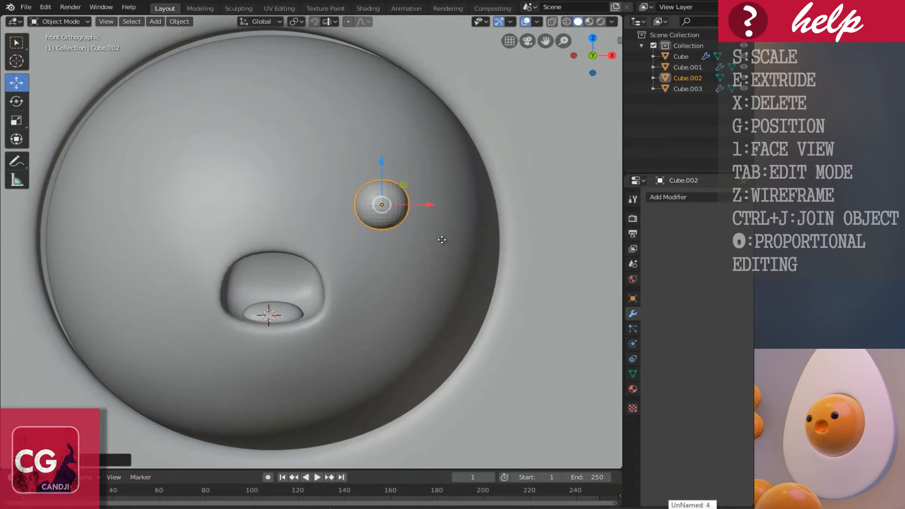
key(g)
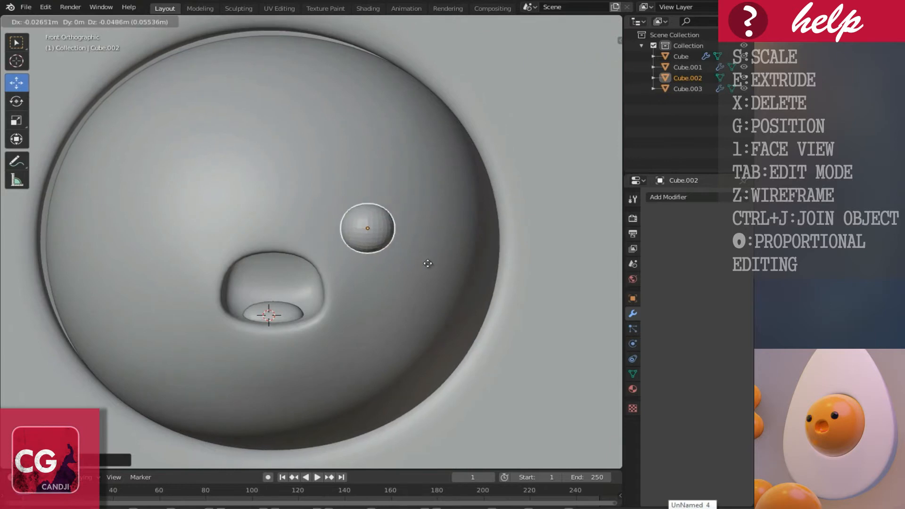
click(427, 263)
Reposition the eye sphere so it sits against the yolk's surface beside the mouth
middle_drag(409, 257, 386, 236)
key(g)
click(309, 262)
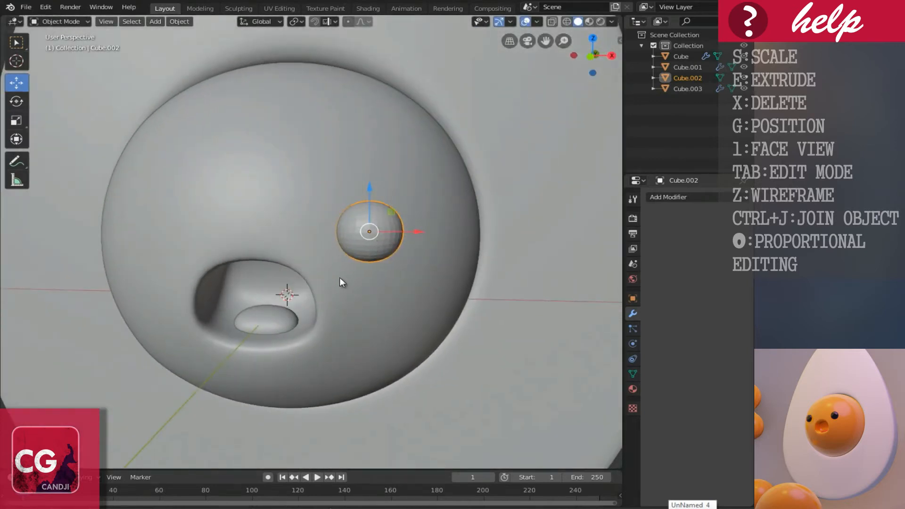
Add a Subdivision Surface modifier to the eye sphere and shade it smooth
middle_drag(307, 298, 330, 280)
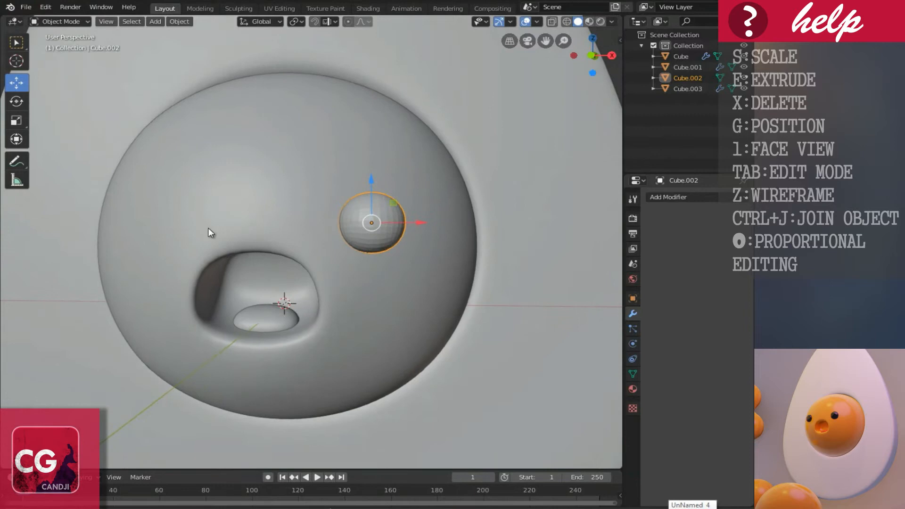
middle_drag(324, 245, 390, 278)
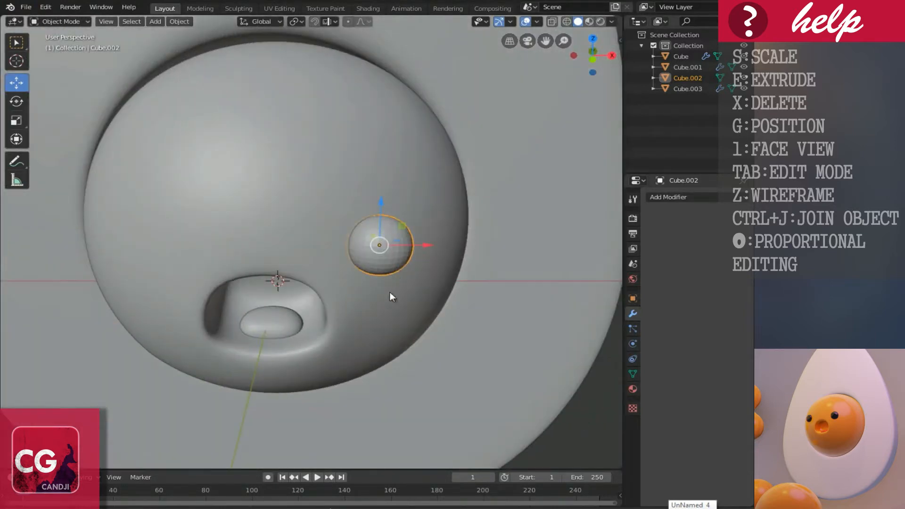
click(682, 197)
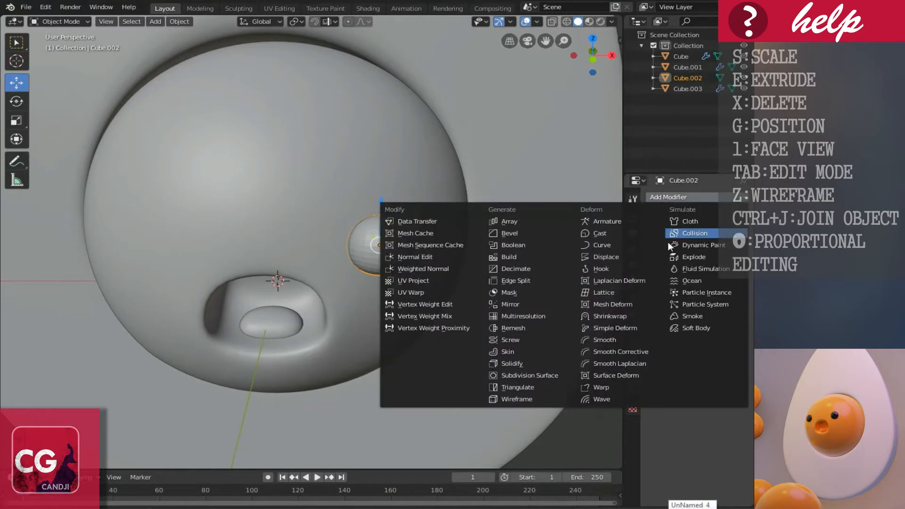
click(548, 376)
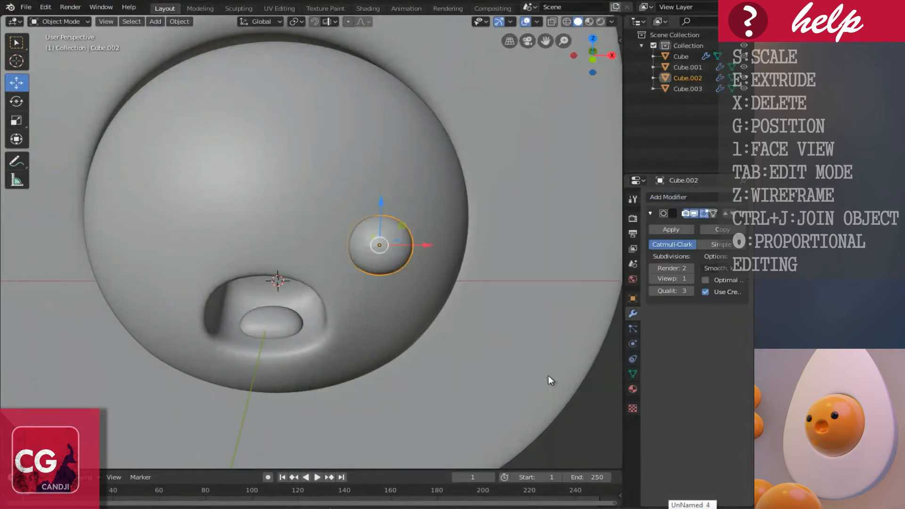
scroll(424, 265, up, 1)
right_click(428, 267)
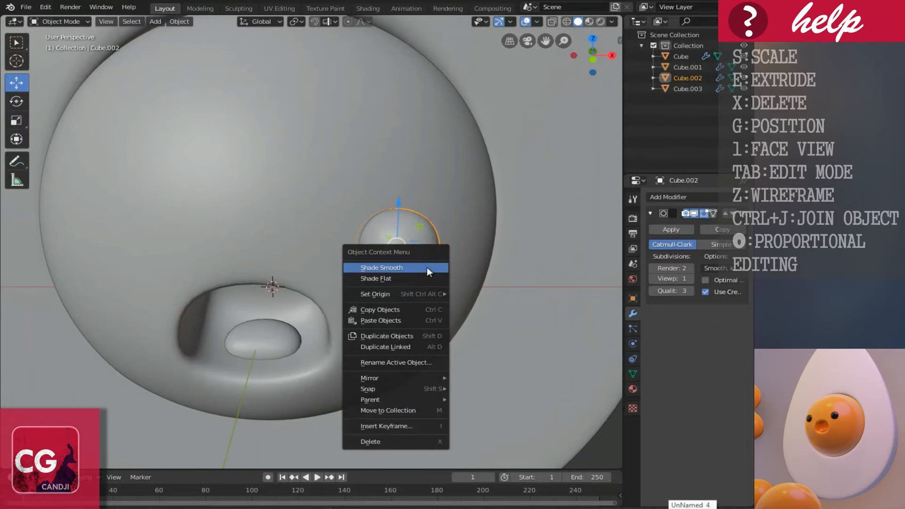
click(395, 267)
Flatten the eye by scaling it down along Y
middle_drag(395, 267, 316, 265)
click(389, 237)
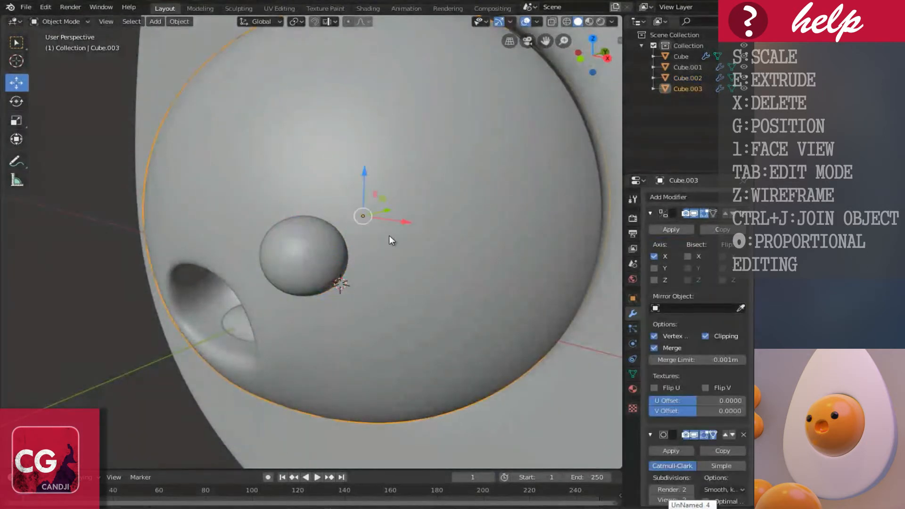
key(1)
scroll(316, 203, up, 2)
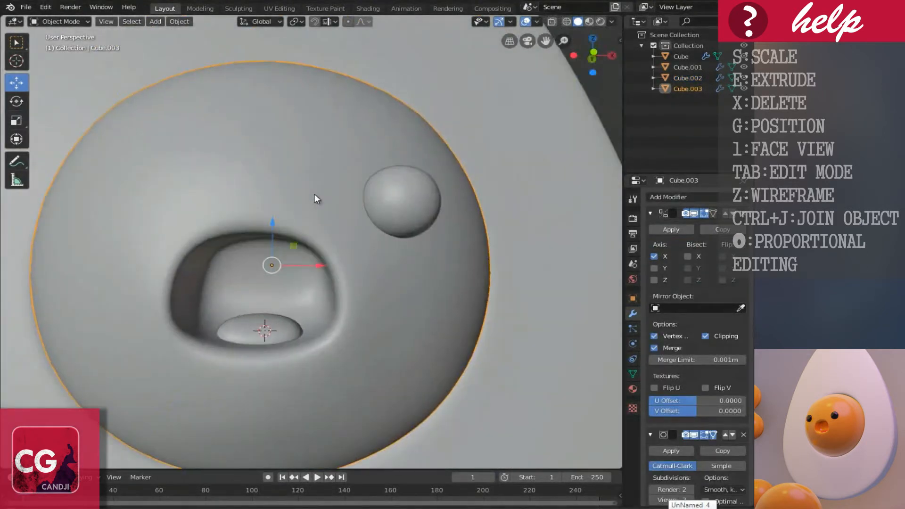
middle_drag(389, 199, 261, 234)
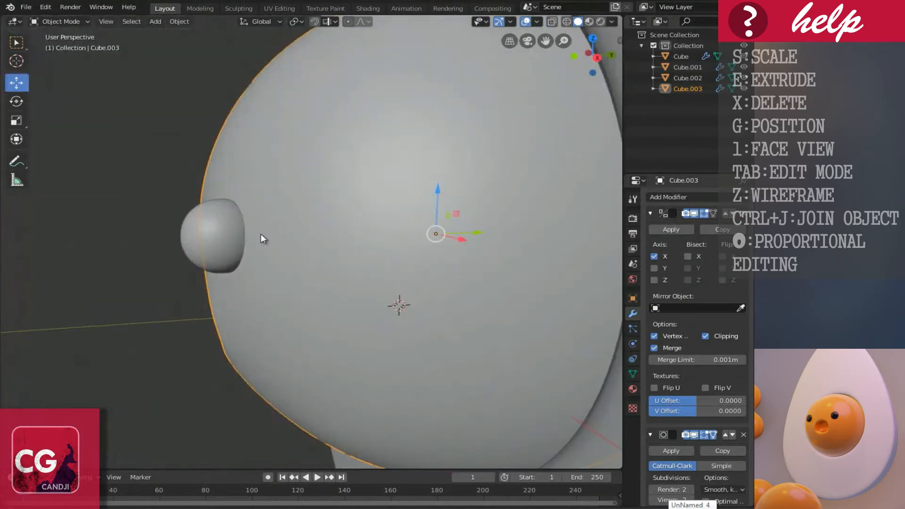
click(219, 236)
key(s)
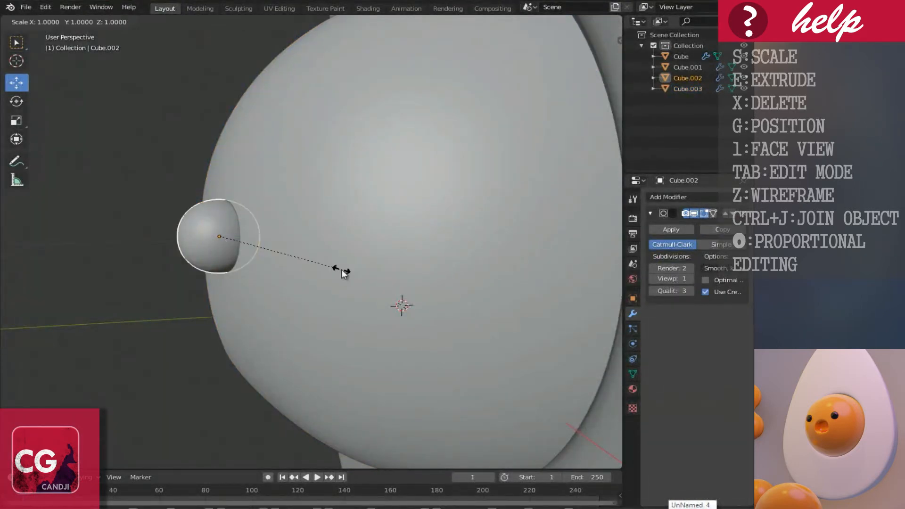
key(y)
click(284, 262)
middle_drag(243, 216, 334, 220)
click(368, 291)
middle_drag(368, 292, 353, 290)
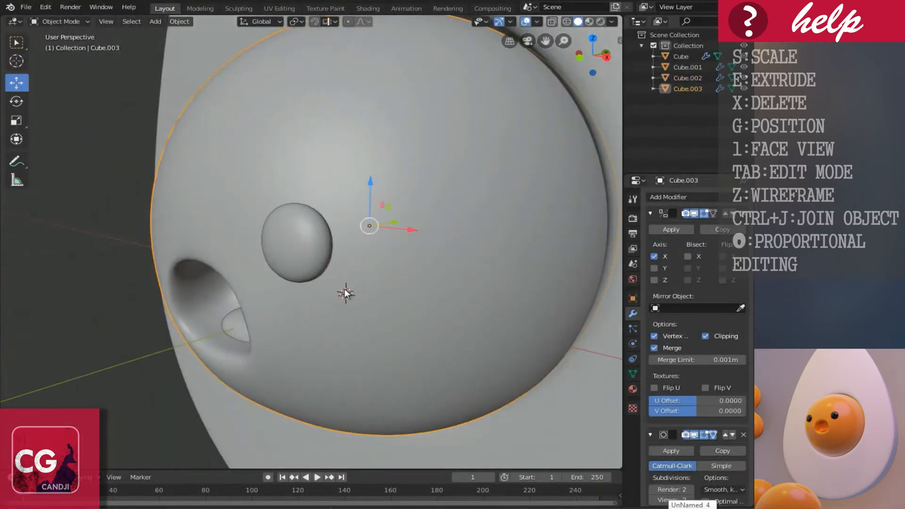
In top view, rotate the eye about 17° so it follows the curve of the yolk's front
key(KP_7)
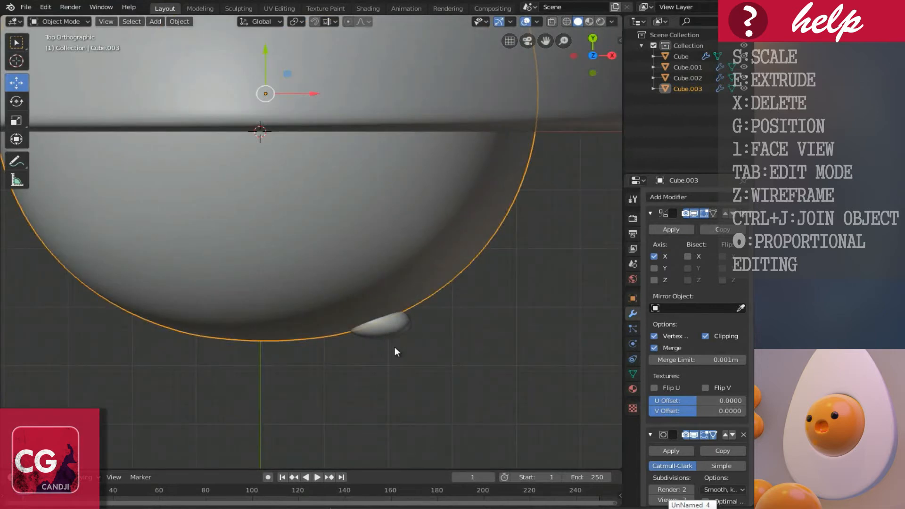
click(395, 331)
key(r)
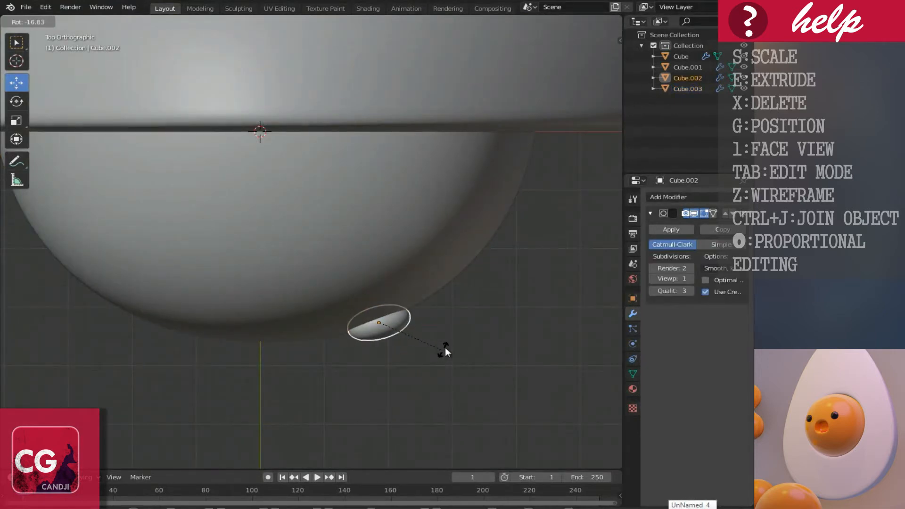
click(446, 345)
middle_drag(423, 355, 338, 211)
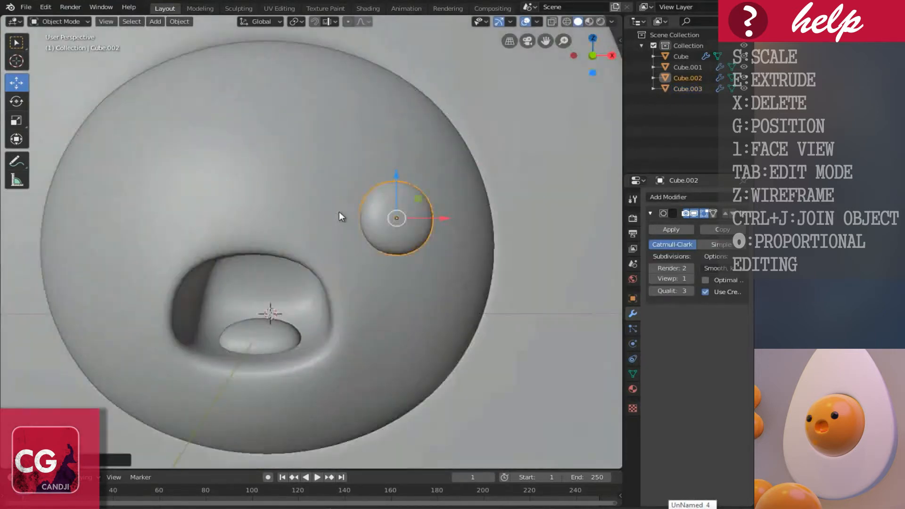
In right view, nudge the eye slightly along Y to adjust how far it protrudes from the yolk
scroll(340, 213, down, 1)
click(389, 333)
middle_drag(389, 333, 277, 273)
click(286, 266)
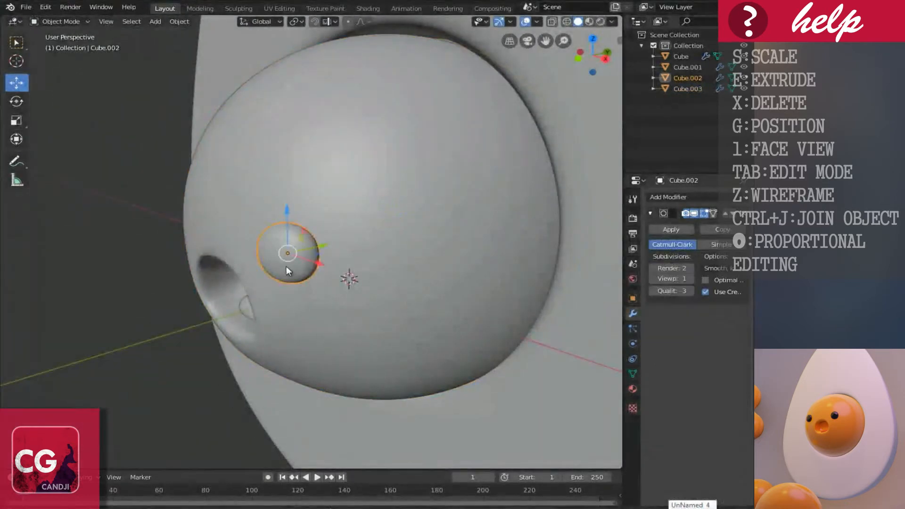
key(KP_3)
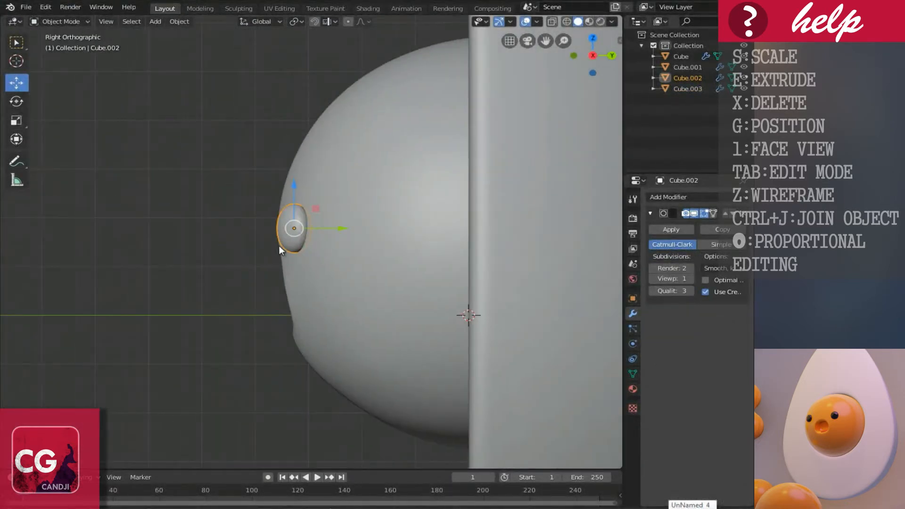
drag(331, 223, 328, 222)
middle_drag(320, 232, 428, 265)
click(345, 224)
scroll(341, 220, down, 4)
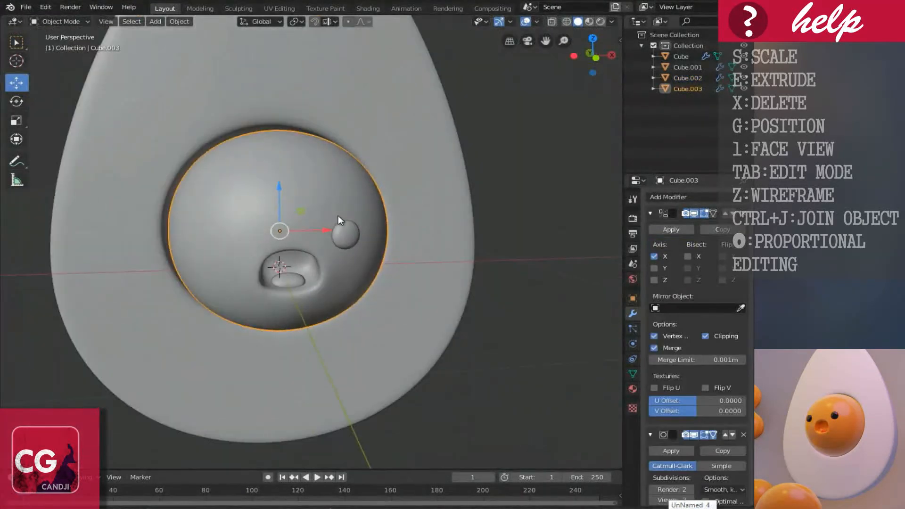
Set the eye's origin to the 3D cursor at the egg's centre
click(393, 324)
middle_drag(393, 324, 303, 272)
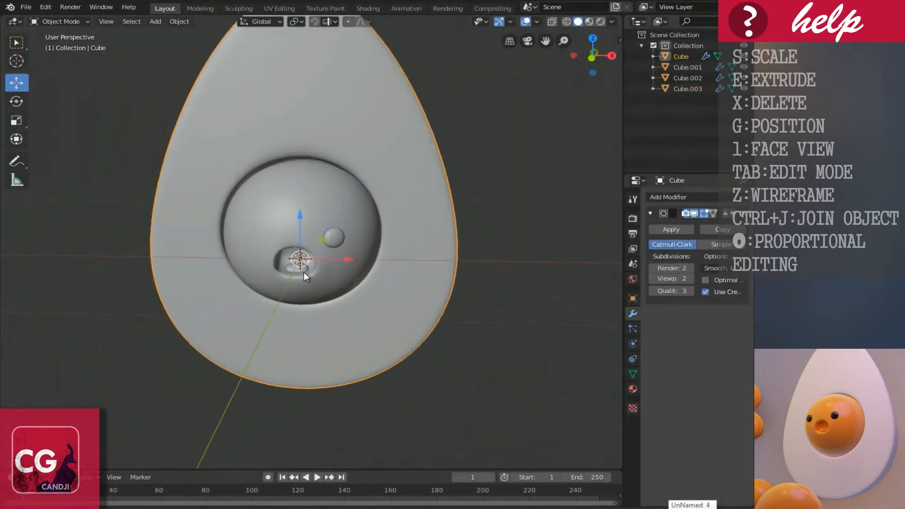
scroll(320, 259, up, 3)
click(348, 237)
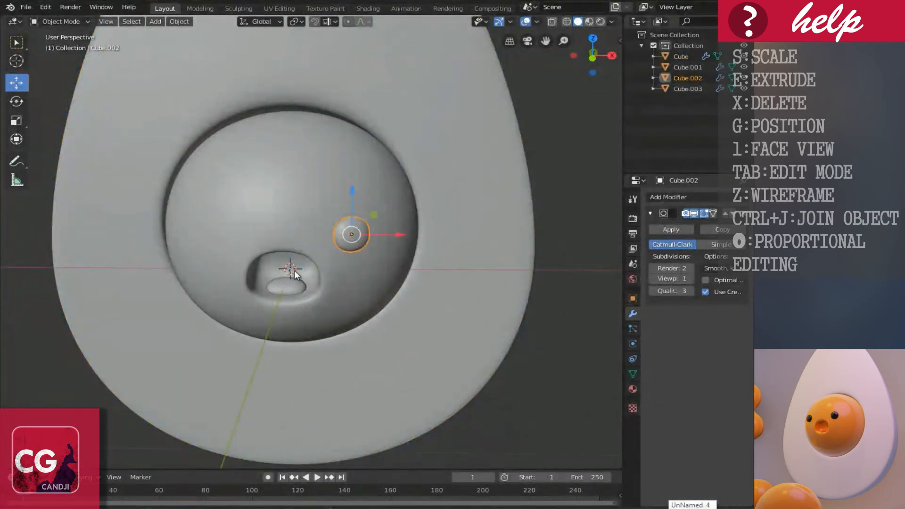
click(179, 22)
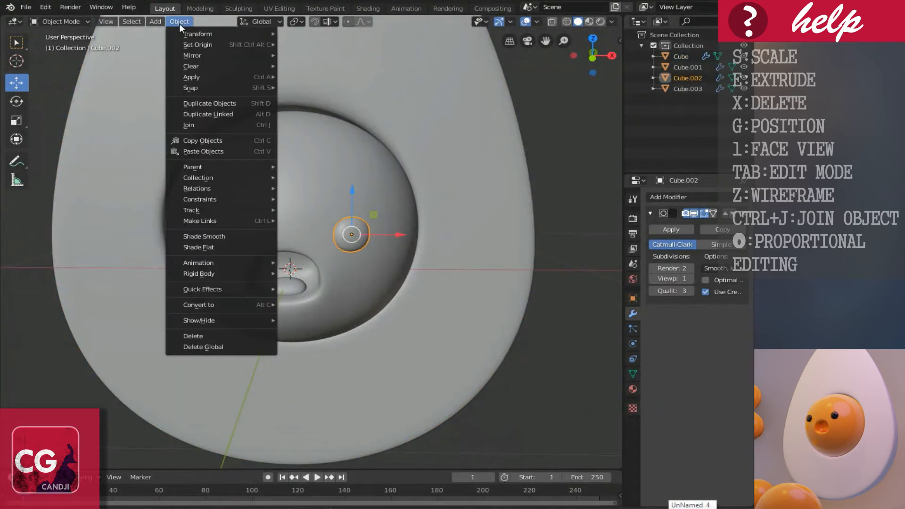
mouse_move(186, 47)
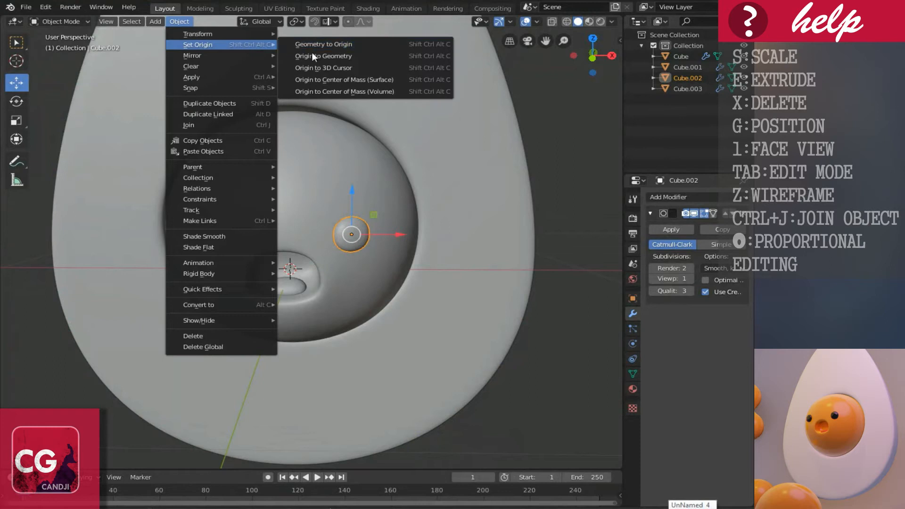
click(321, 68)
Add a Mirror modifier on the X axis to the eye
middle_drag(293, 244, 309, 298)
scroll(294, 244, down, 4)
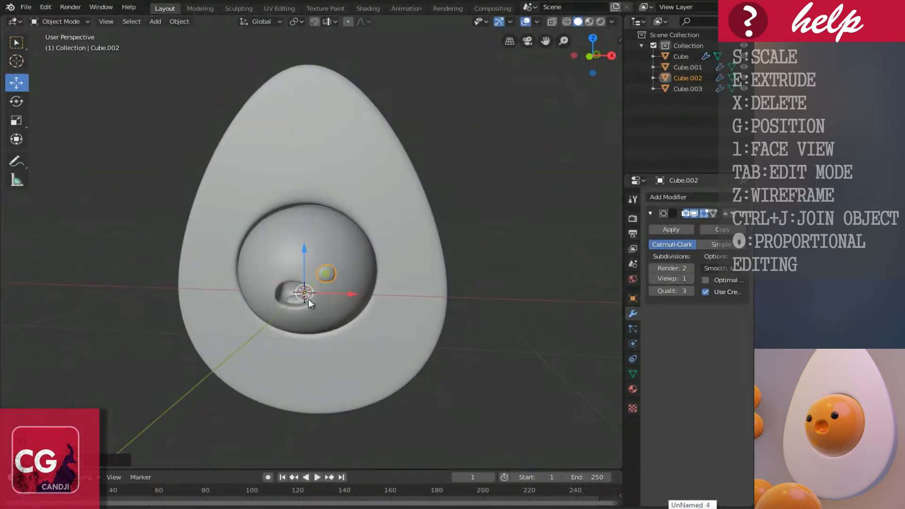
scroll(307, 253, up, 4)
middle_drag(306, 253, 323, 261)
click(401, 283)
click(417, 302)
click(386, 275)
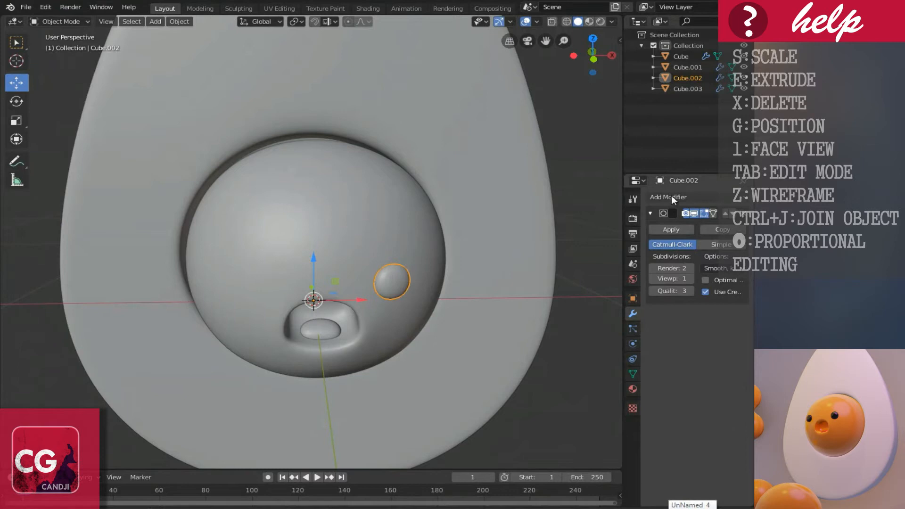
click(672, 195)
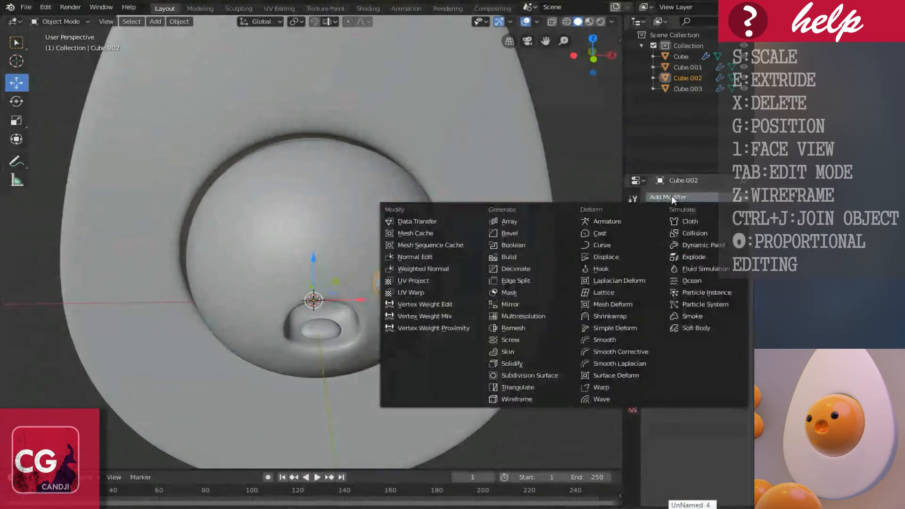
click(517, 305)
middle_drag(412, 278, 361, 273)
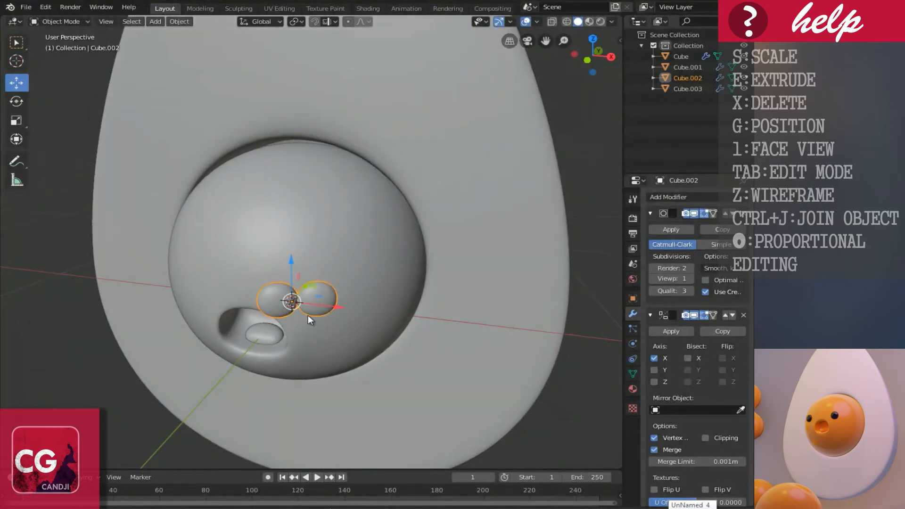
middle_drag(335, 291, 350, 289)
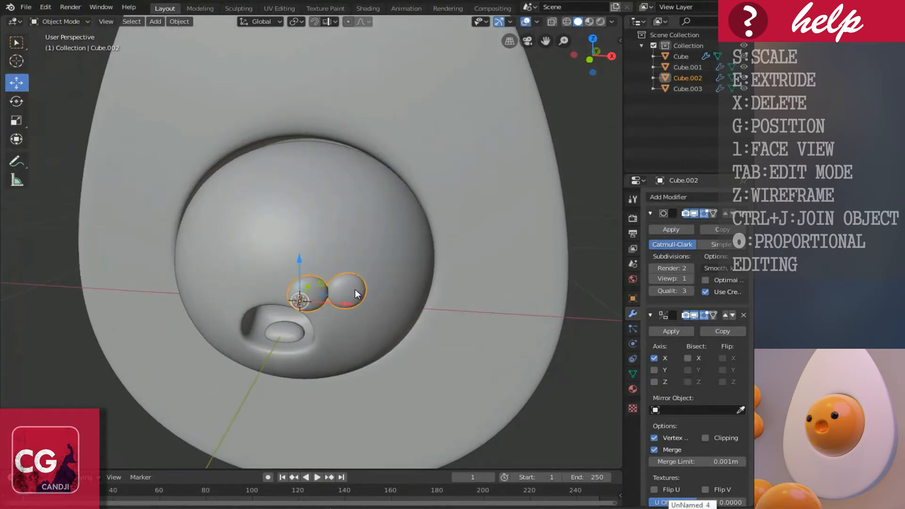
Apply the eye's rotation so its mirrored copy lands on the opposite side of the yolk face
key(ctrl+a)
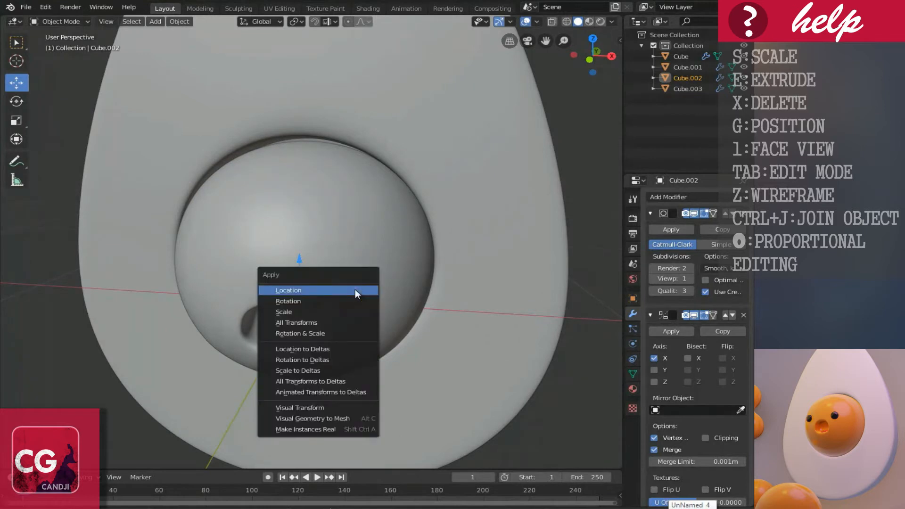
click(285, 301)
middle_drag(285, 300, 366, 361)
click(310, 280)
mouse_move(310, 280)
middle_down()
mouse_move(369, 292)
mouse_move(347, 300)
mouse_move(311, 248)
mouse_move(312, 266)
middle_up()
scroll(329, 265, down, 2)
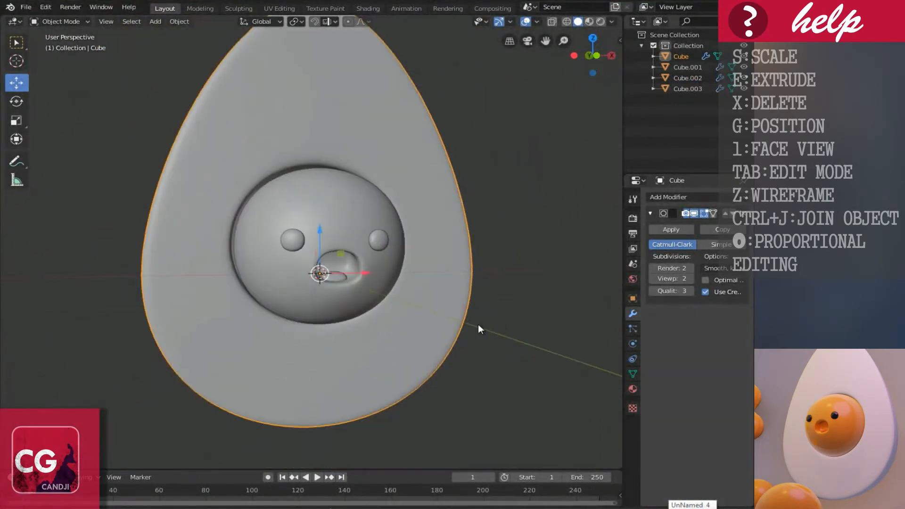
In front view, add a metaball Ball at the scene's origin
mouse_move(421, 292)
middle_down()
mouse_move(367, 304)
mouse_move(381, 324)
mouse_move(384, 288)
mouse_move(411, 280)
middle_up()
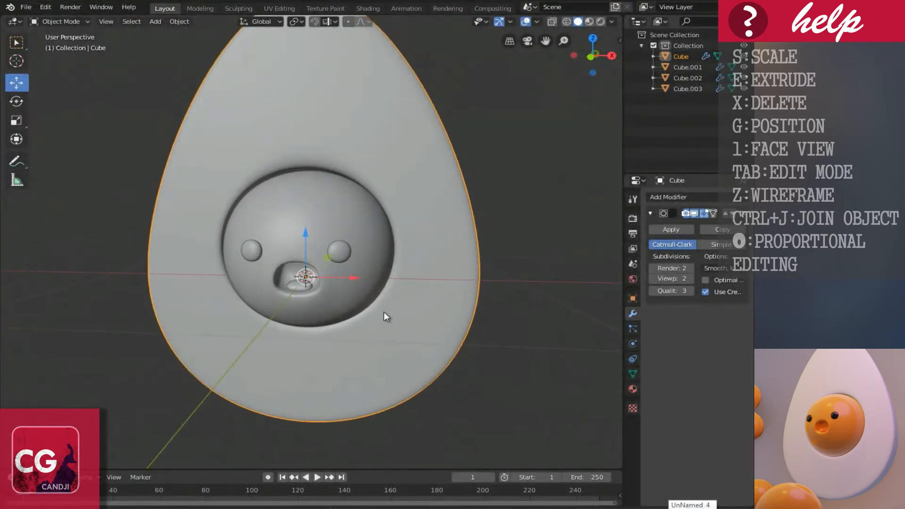
key(KP_1)
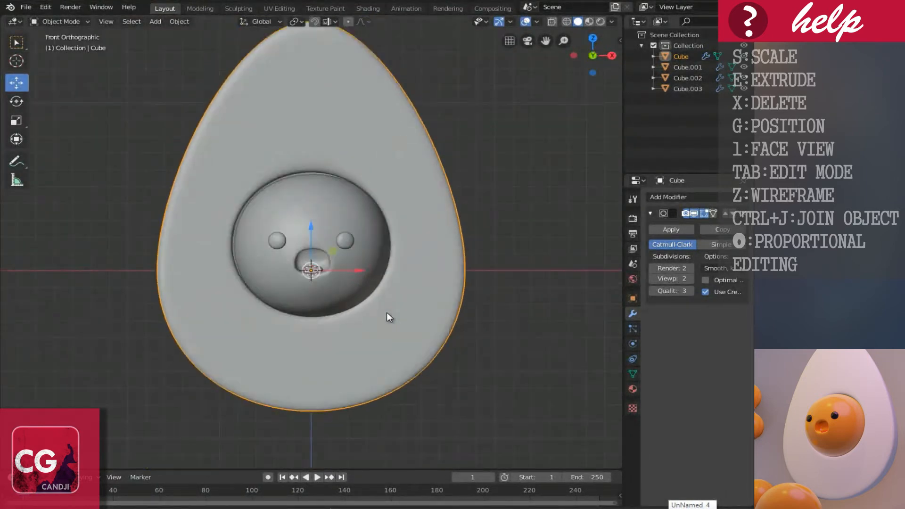
middle_drag(370, 288, 475, 215)
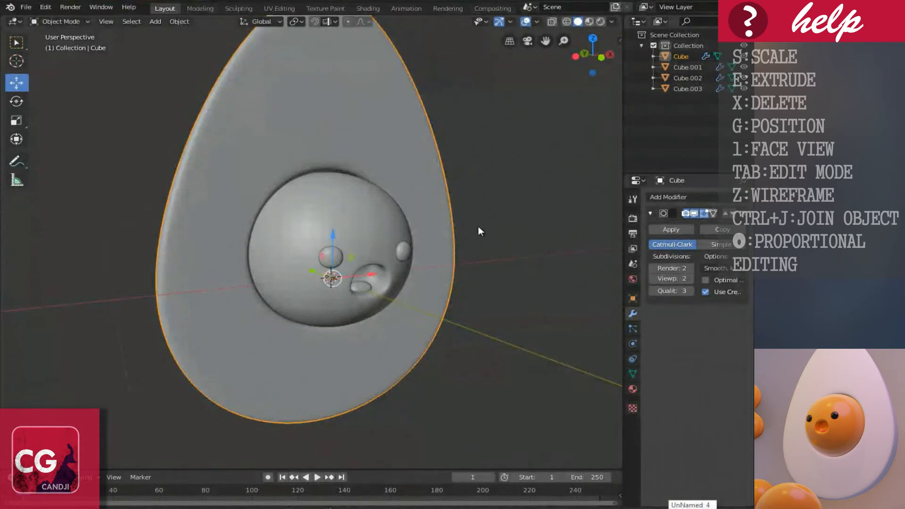
scroll(478, 231, down, 4)
key(KP_1)
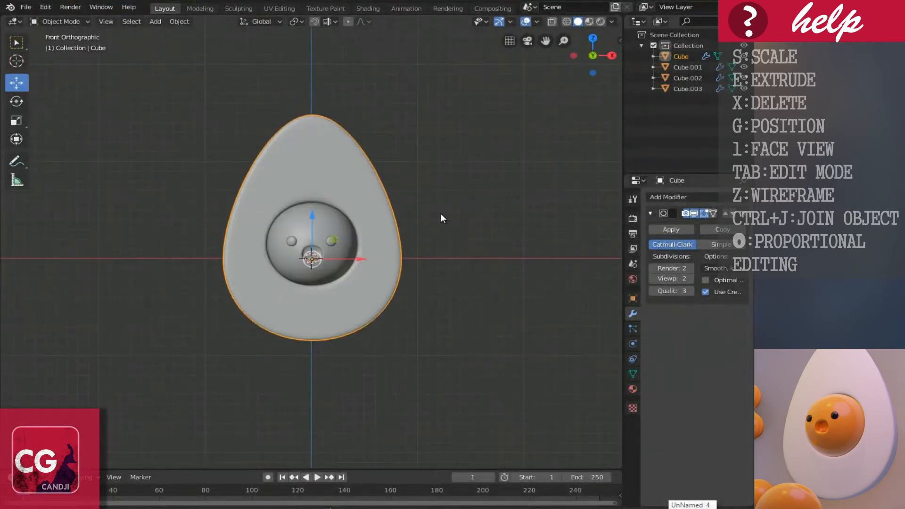
key(shift+a)
mouse_move(245, 294)
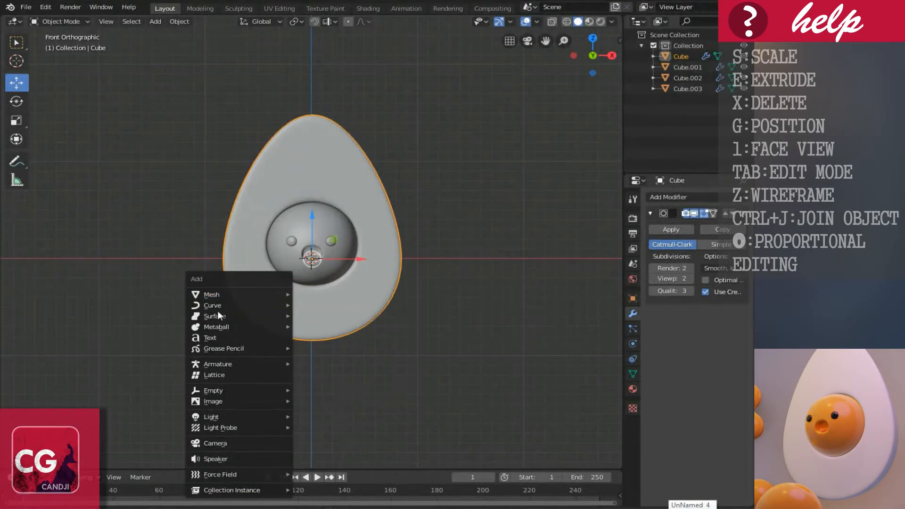
mouse_move(219, 329)
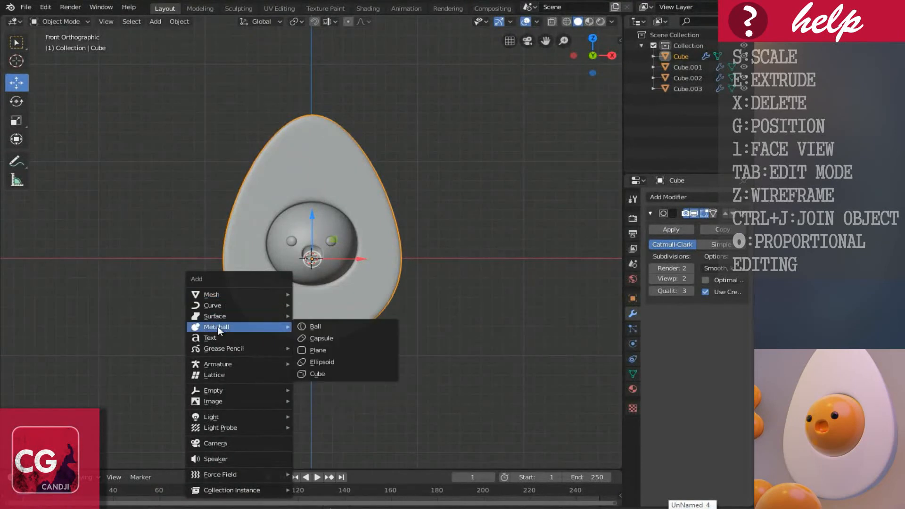
click(321, 325)
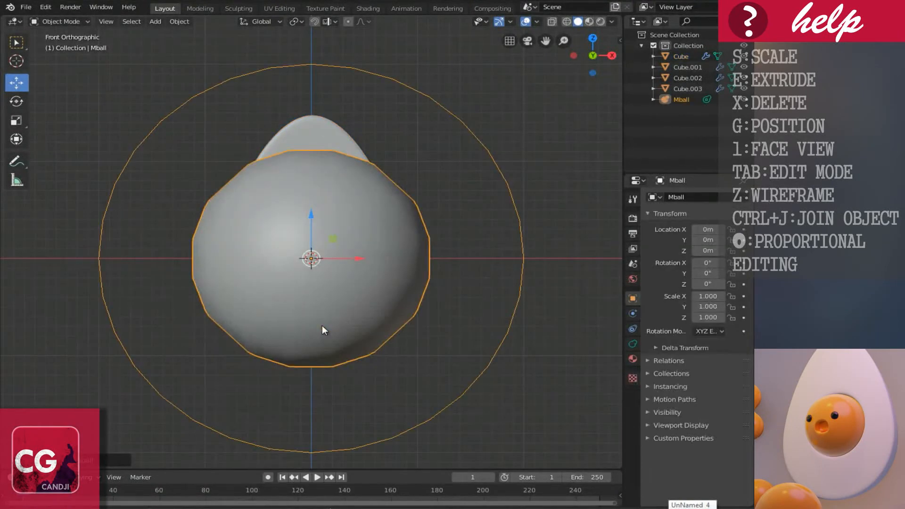
Set the metaball's viewport resolution to 0.05 m for a smoother surface
click(633, 344)
drag(712, 230, 717, 230)
click(714, 230)
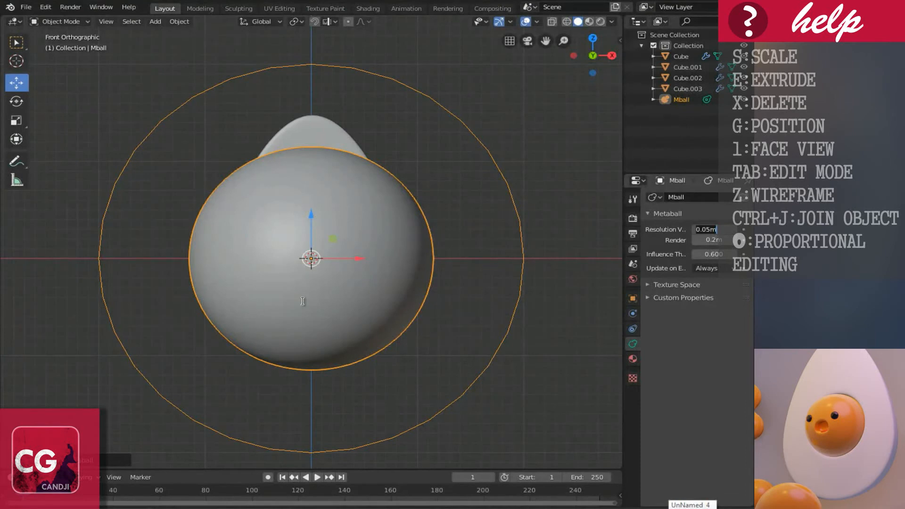
text(s)
key(Escape)
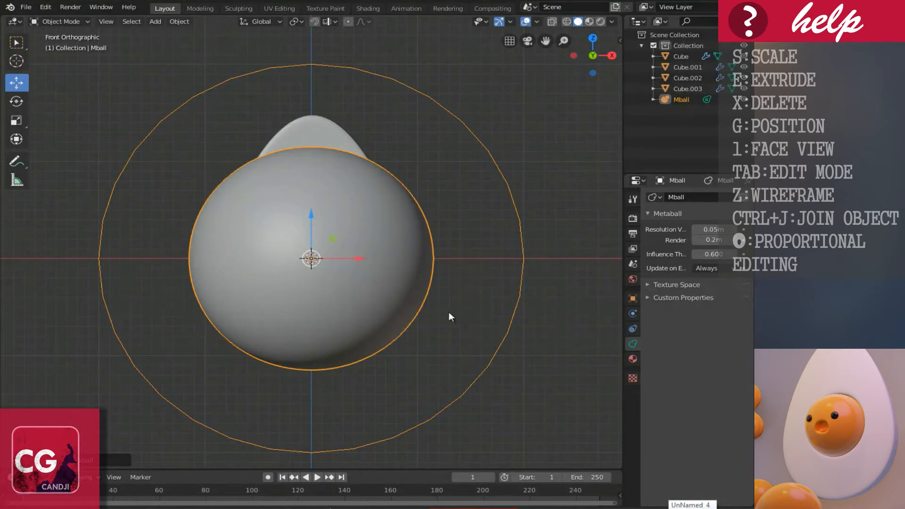
Scale the metaball to about 0.31, move it beside the egg's upper left, and shrink it further into a small ball
key(s)
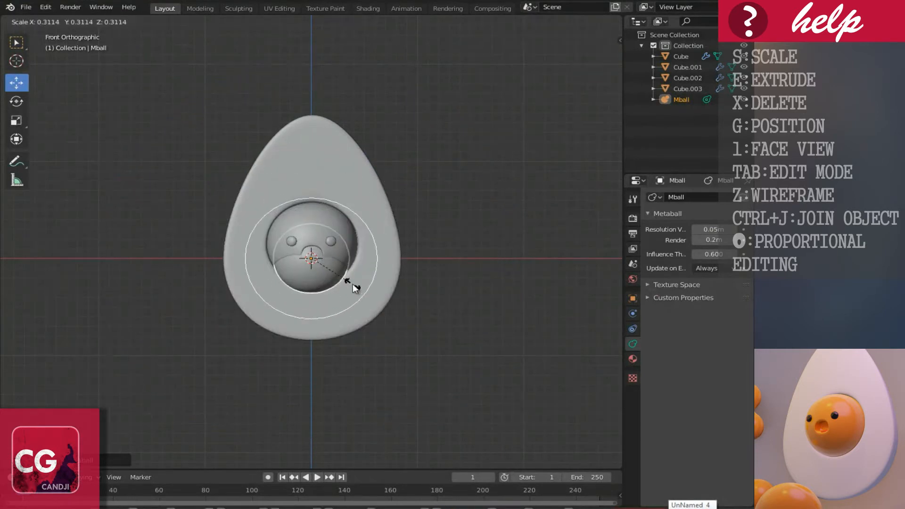
click(353, 284)
scroll(354, 285, up, 3)
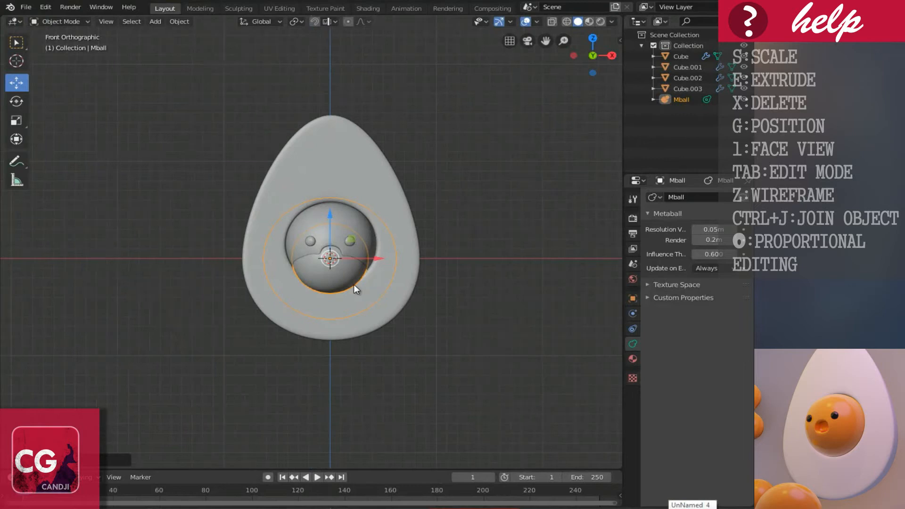
key(g)
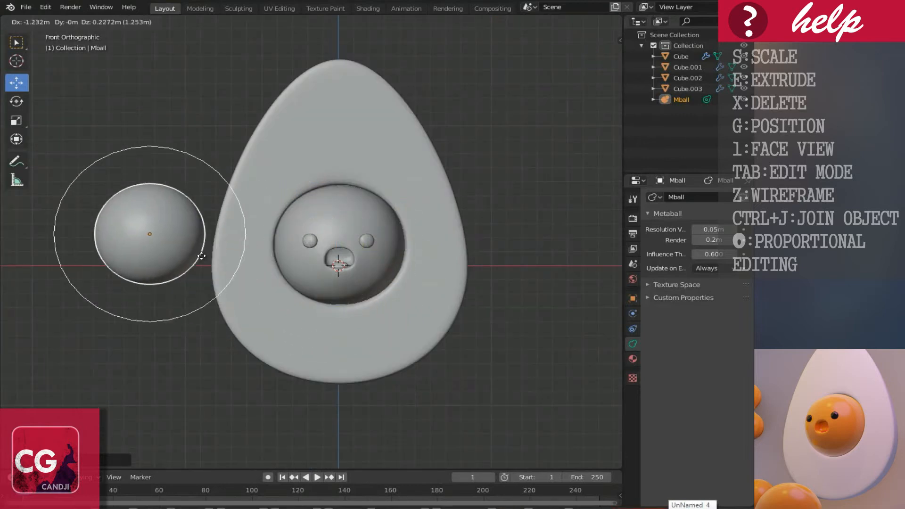
click(165, 189)
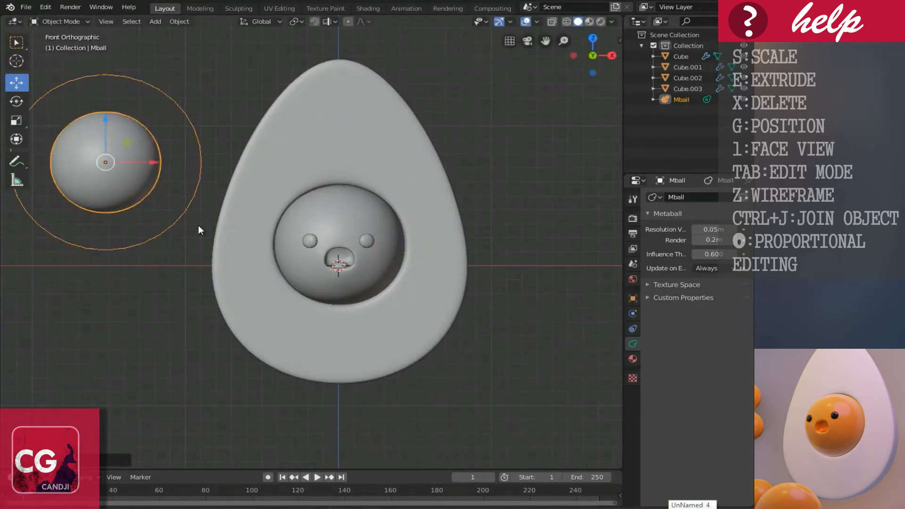
key(s)
click(161, 207)
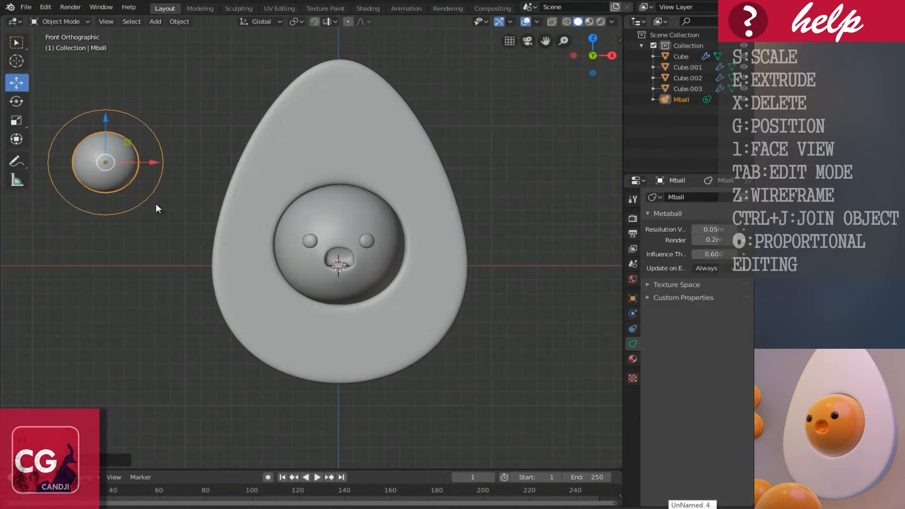
Duplicate the small ball and place the copy just below it so the two blend together
shift+right_click(156, 204)
key(shift+d)
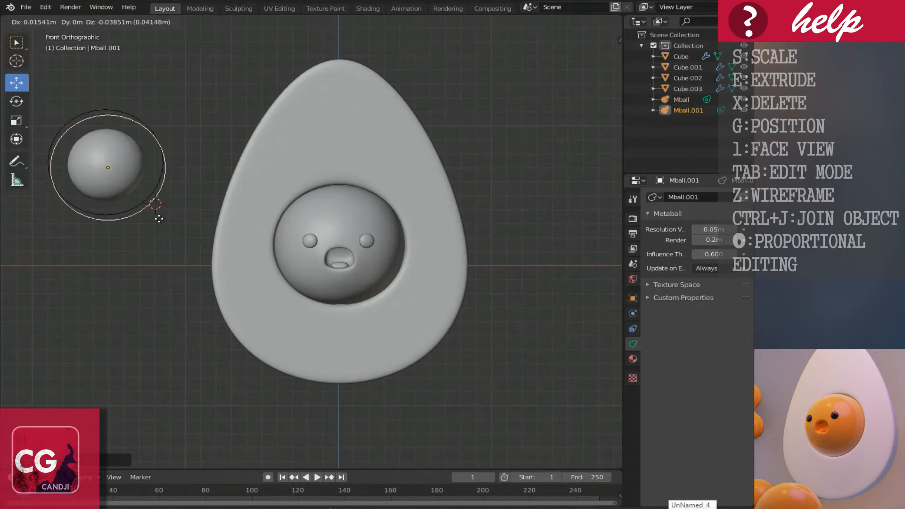
click(165, 263)
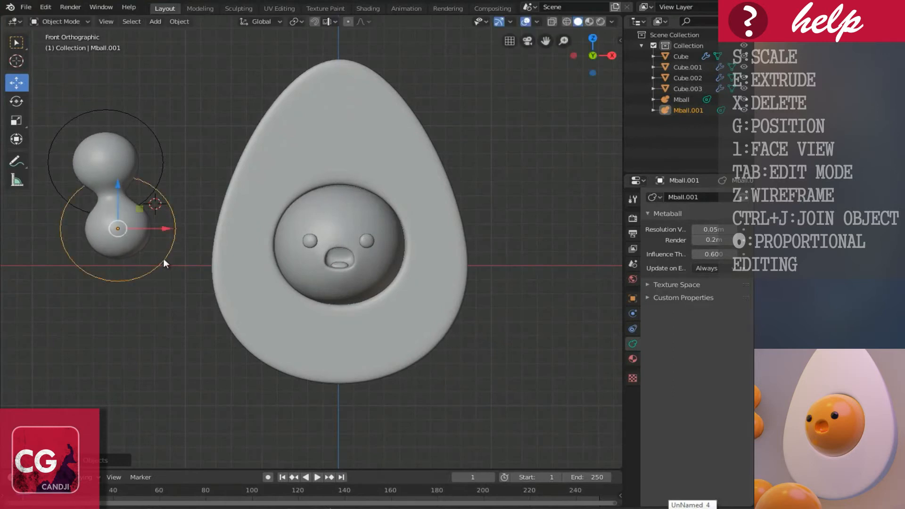
Duplicate a ball to the egg's lower left and scale the copy up by about 1.26
key(shift+d)
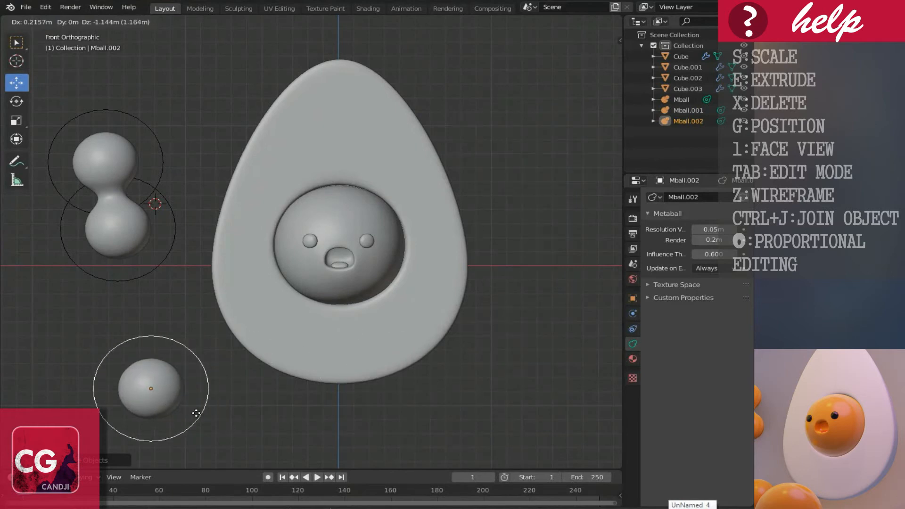
click(198, 401)
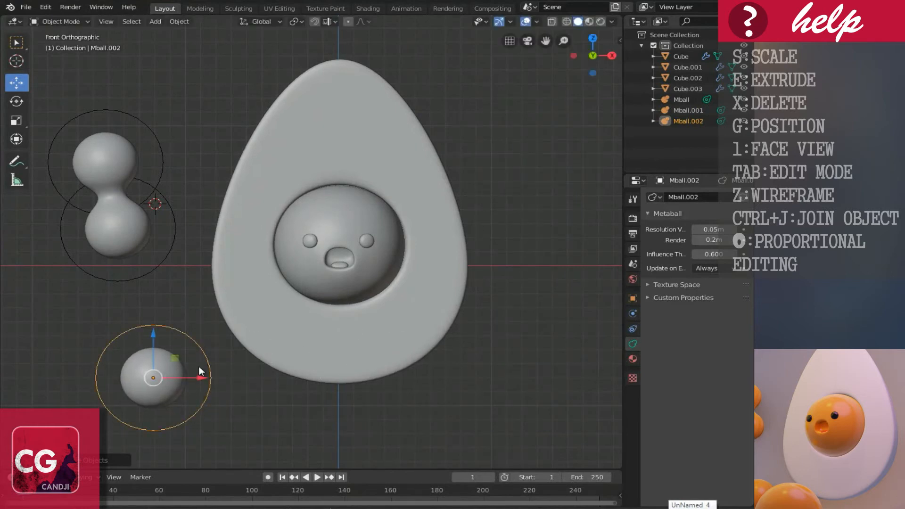
key(s)
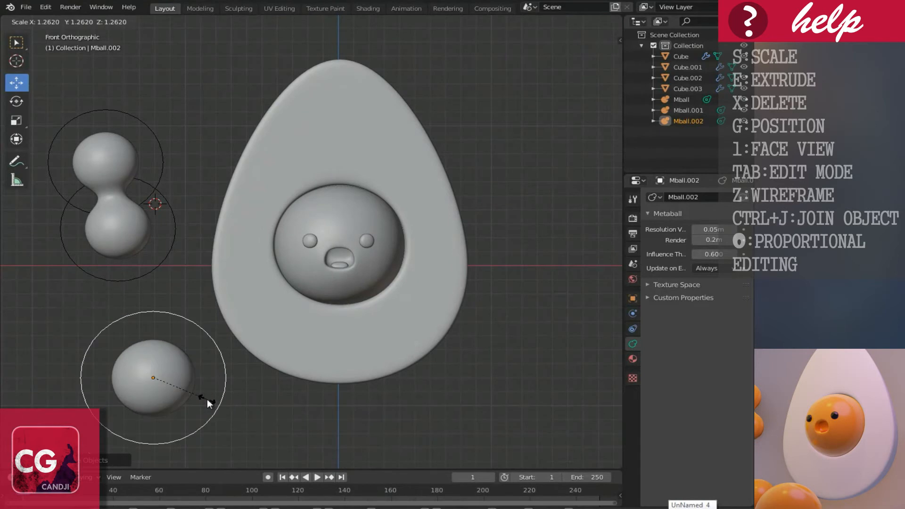
click(207, 399)
Duplicate the lower-left ball, shrink the copy to about 0.61, and place it at the ball's lower right so they blend
key(shift+d)
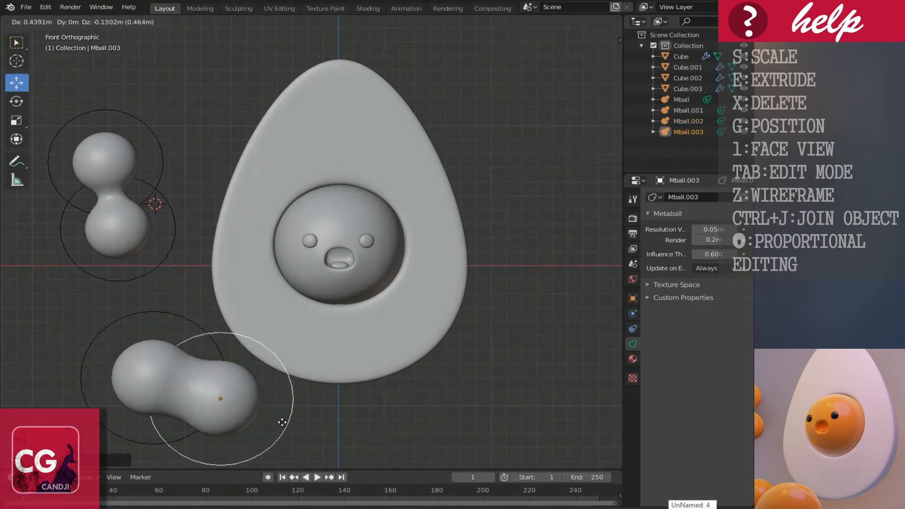
click(288, 426)
key(s)
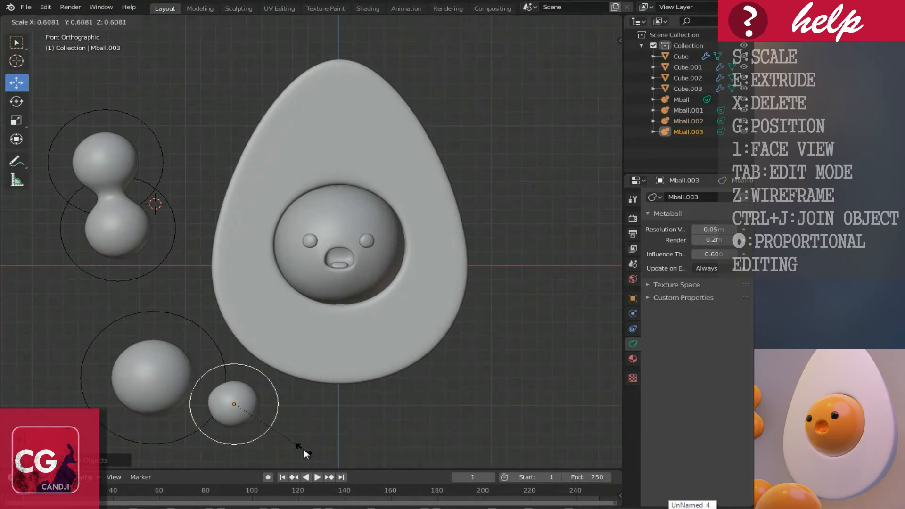
click(304, 448)
key(g)
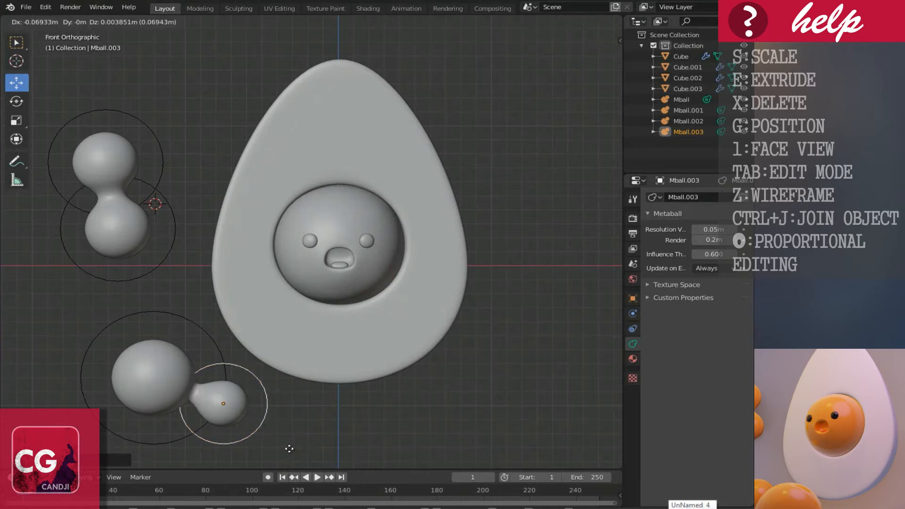
click(287, 446)
Duplicate the smallest ball and move the copy about 2.24 m along X to the egg's right side
scroll(273, 406, down, 3)
middle_drag(191, 230, 384, 250)
middle_drag(388, 329, 292, 278)
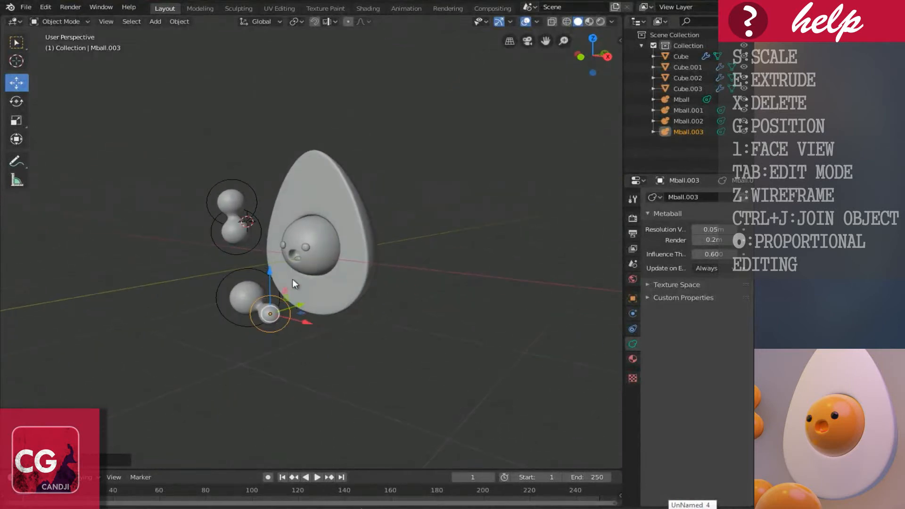
key(shift+d)
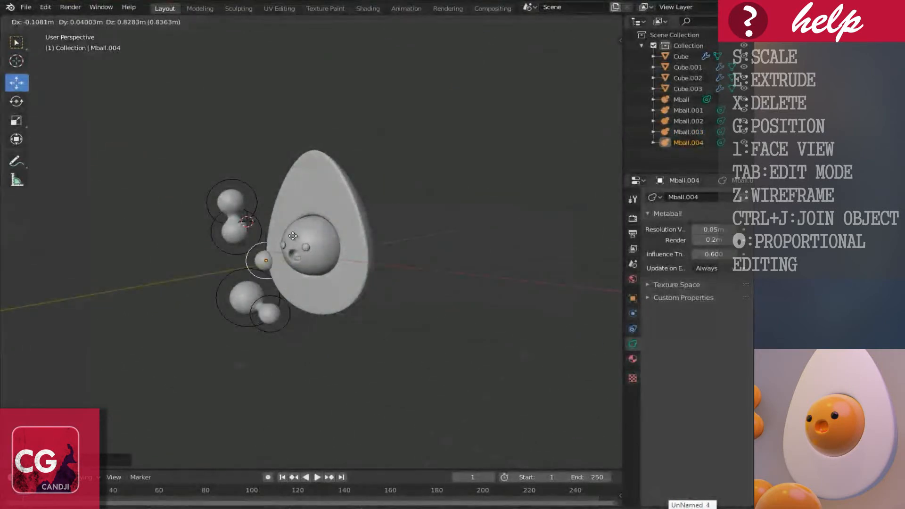
right_click(302, 241)
key(g)
key(z)
click(329, 267)
key(g)
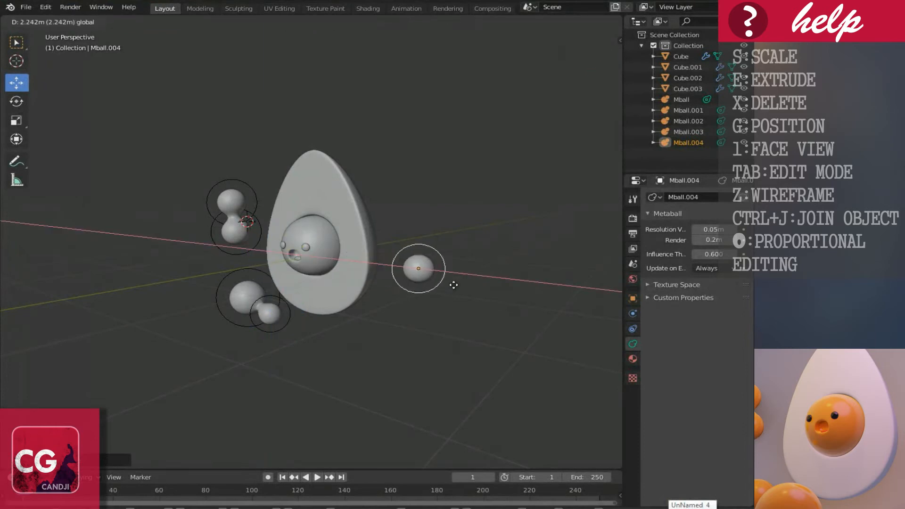
click(455, 283)
Adjust the right-hand ball's position along Y and X, and scale it up by about 1.79
middle_drag(455, 283, 364, 320)
key(g)
key(y)
click(363, 309)
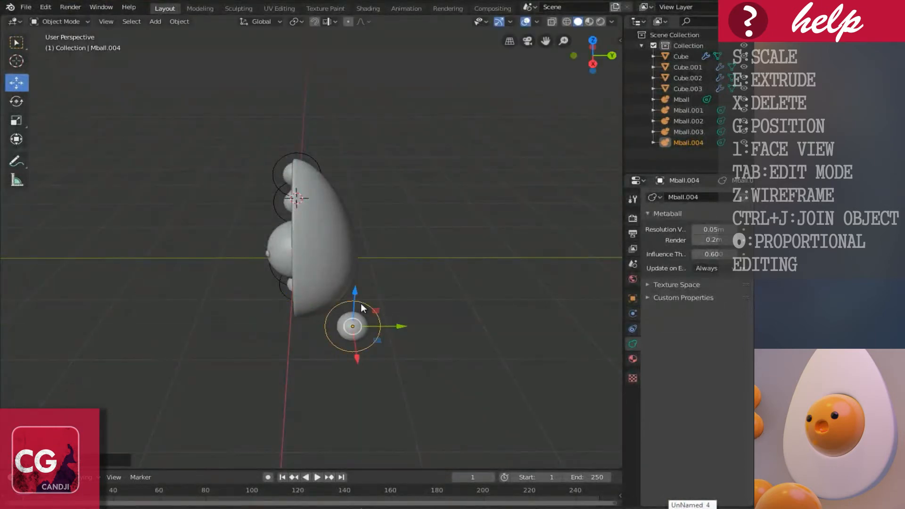
key(g)
key(x)
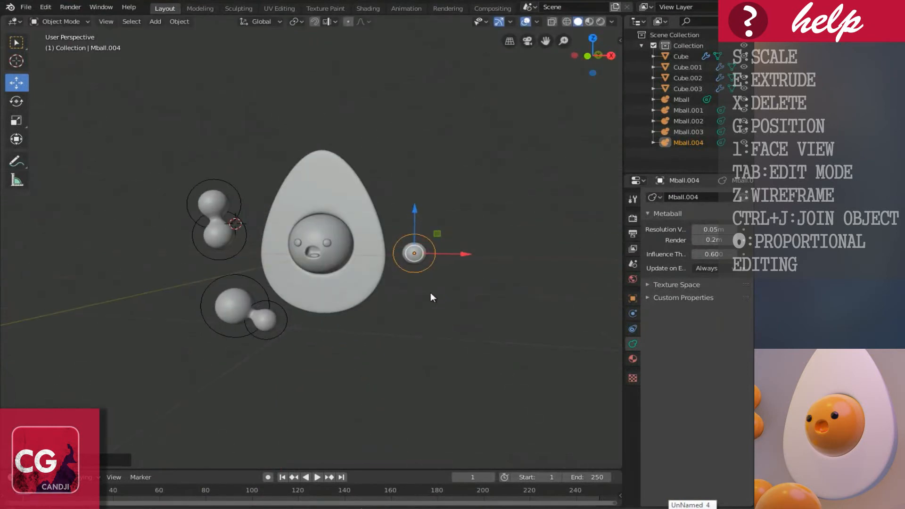
key(s)
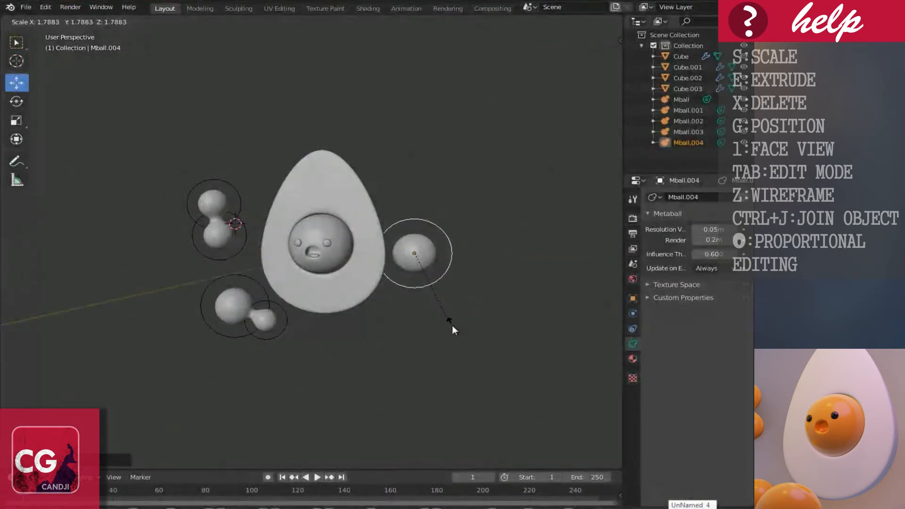
click(452, 325)
Duplicate the right-hand ball about 0.68 m straight down along Z so the pair blends
key(shift+d)
key(z)
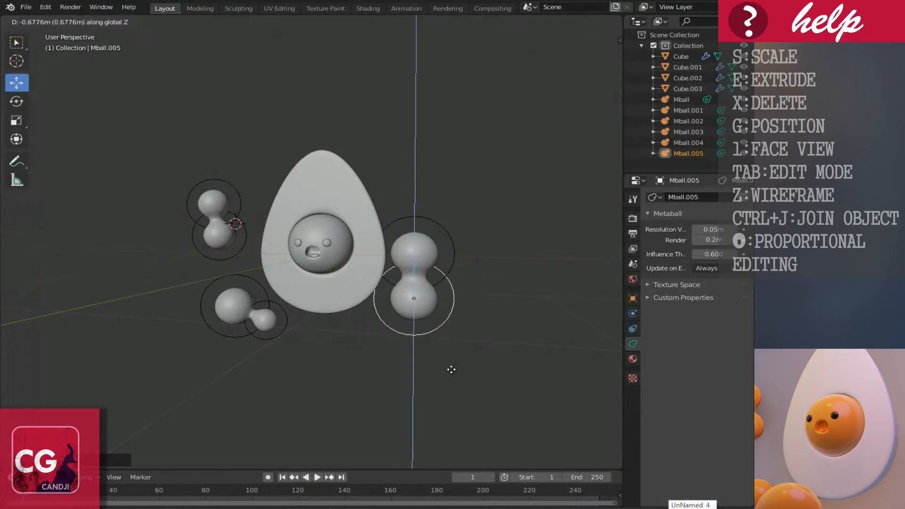
click(452, 371)
Duplicate the lower right-hand ball, bring the copy forward and below the egg in front view, and enlarge it slightly
middle_drag(452, 371, 363, 281)
middle_drag(381, 248, 405, 324)
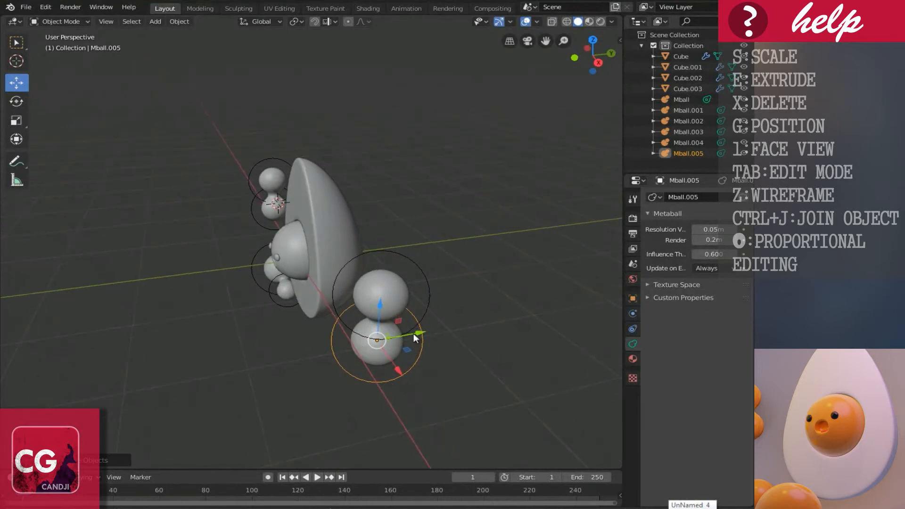
key(shift+d)
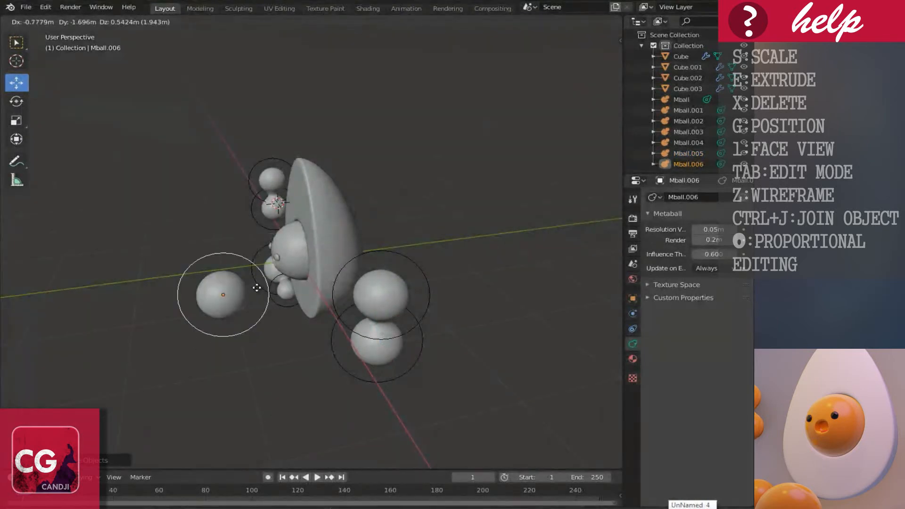
click(255, 288)
middle_drag(255, 289, 405, 262)
key(KP_1)
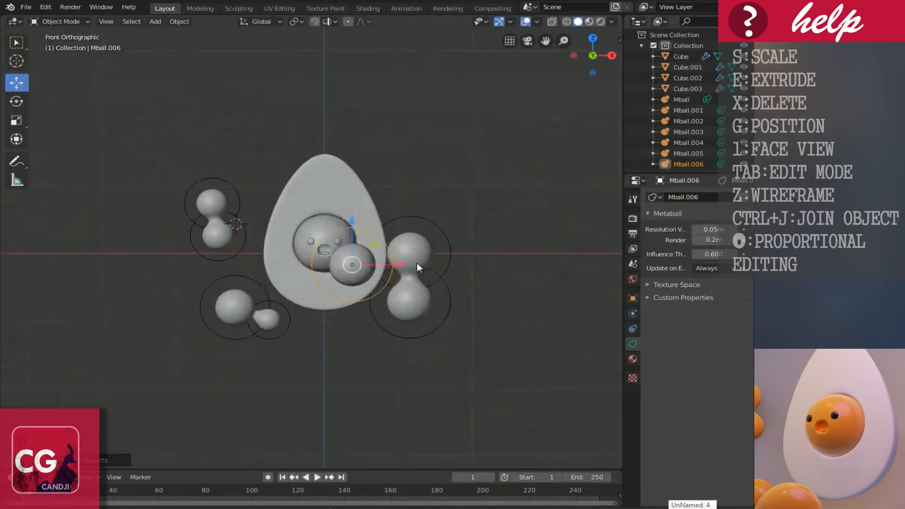
key(g)
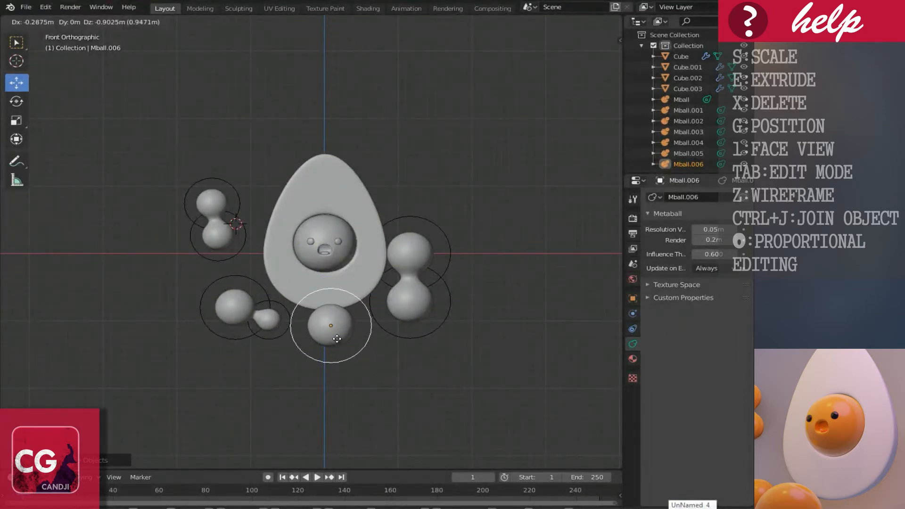
click(337, 343)
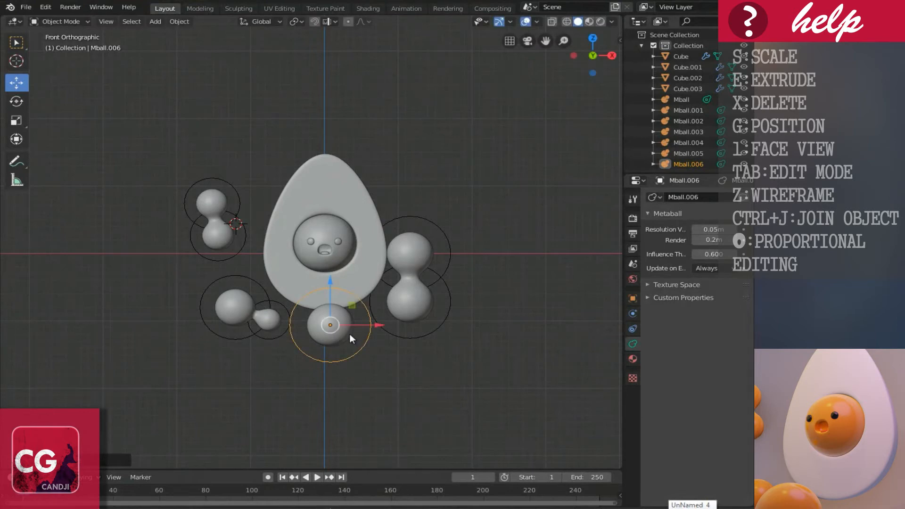
key(s)
click(363, 322)
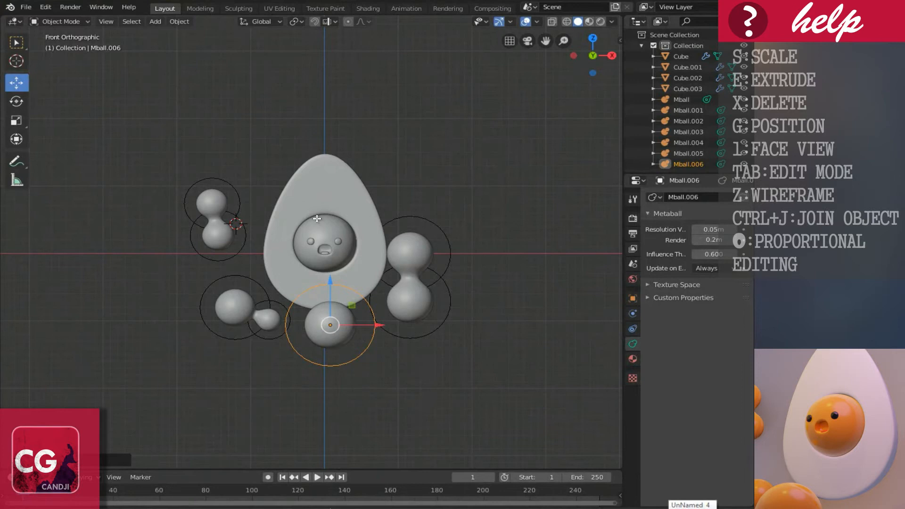
Select the egg white and, in the Shading workspace, give it a new material
key(Tab)
key(Tab)
click(313, 171)
middle_drag(312, 171, 344, 43)
click(364, 8)
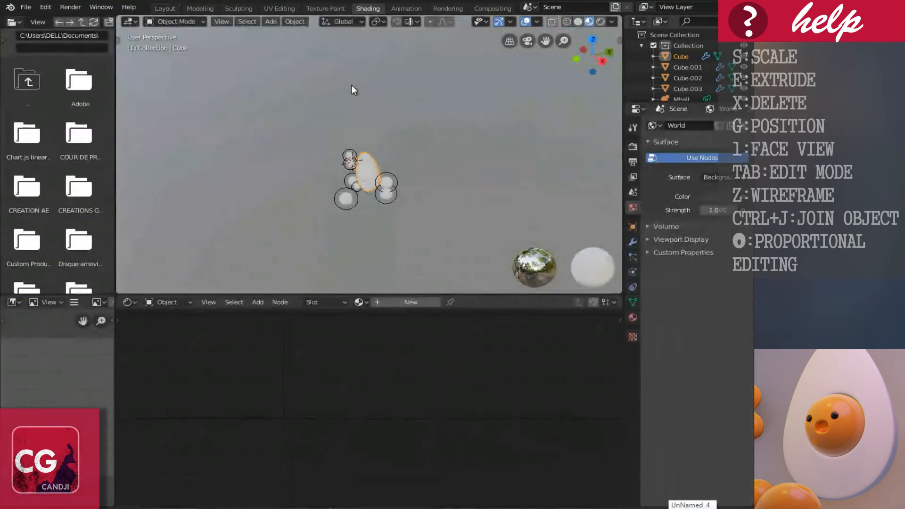
scroll(339, 89, up, 6)
middle_drag(336, 120, 387, 129)
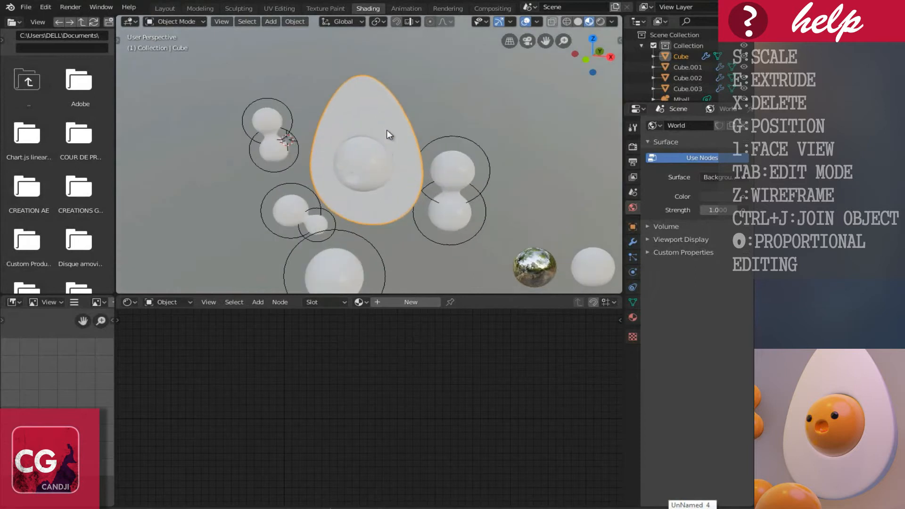
click(398, 302)
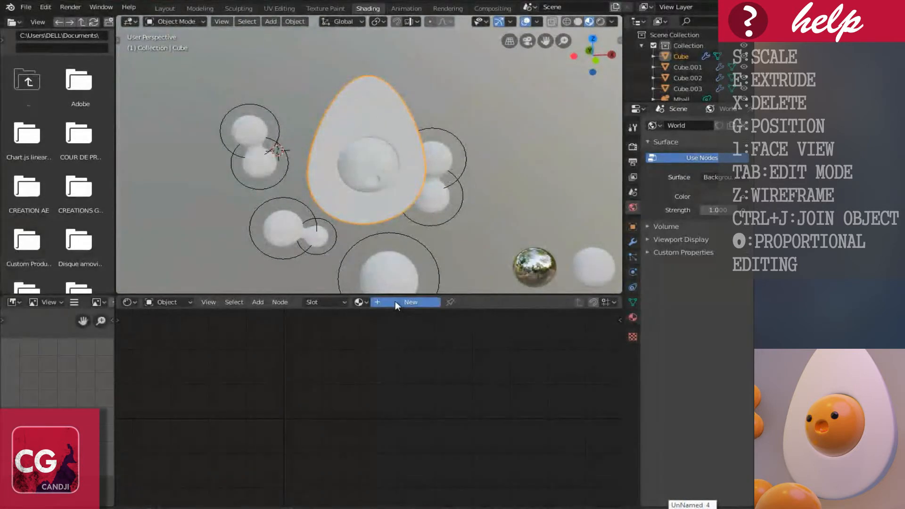
Set the roughness of the egg white's Principled BSDF to 0.632
scroll(267, 420, up, 4)
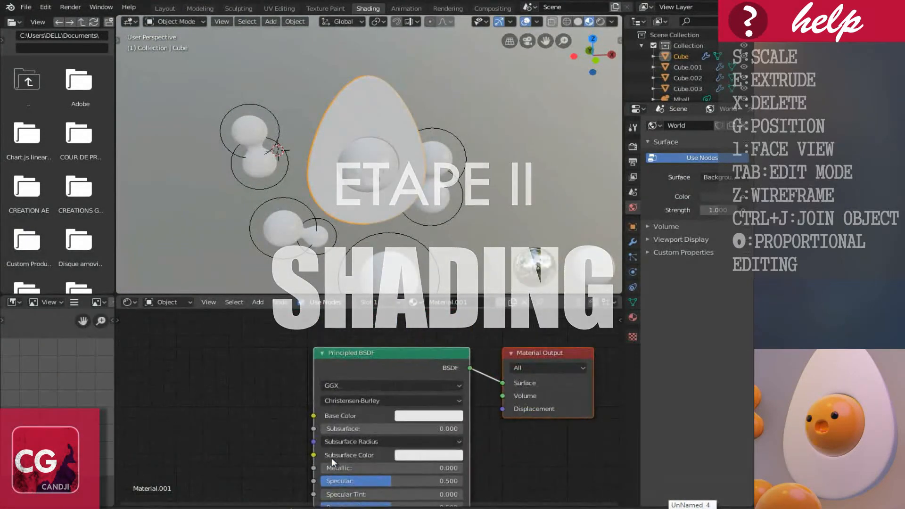
middle_drag(348, 468, 346, 446)
drag(353, 459, 329, 461)
scroll(391, 179, up, 5)
middle_drag(423, 179, 494, 163)
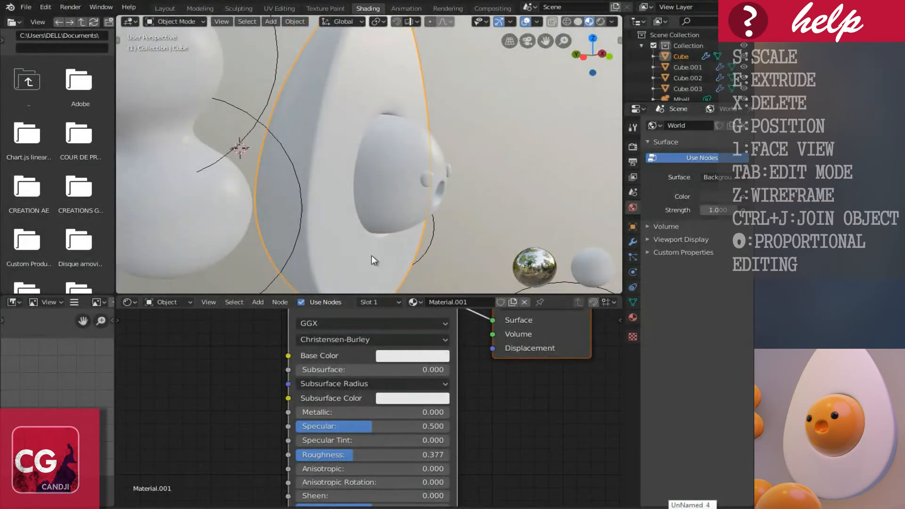
drag(345, 454, 443, 456)
drag(531, 442, 386, 446)
middle_drag(441, 97, 349, 182)
middle_drag(449, 149, 410, 148)
Enable Ambient Occlusion in the Eevee render settings
click(633, 147)
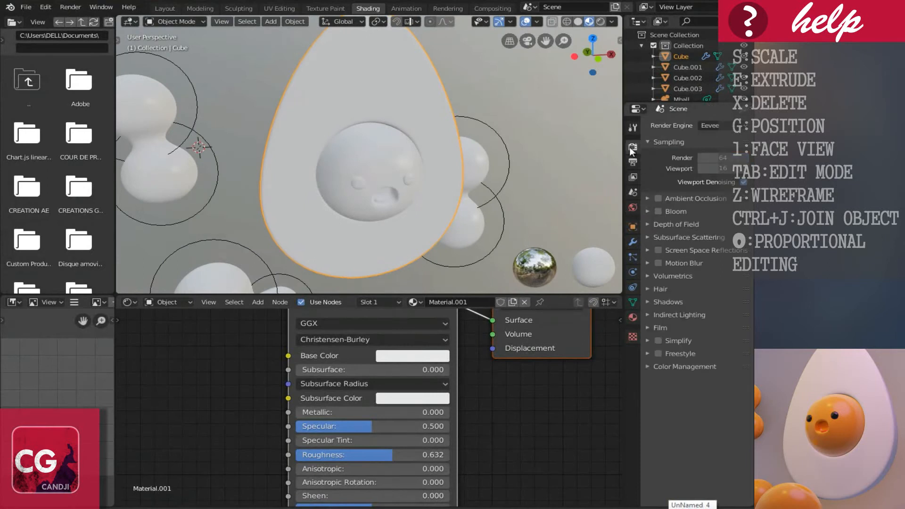
click(658, 199)
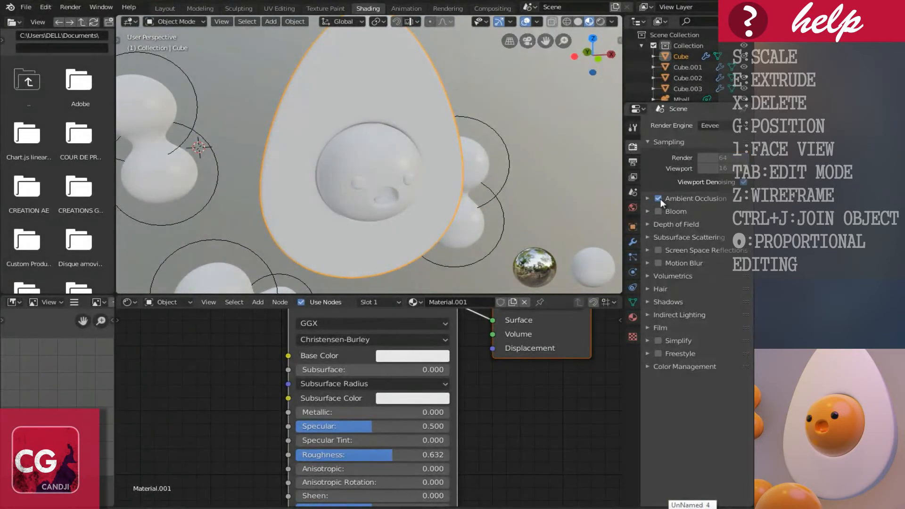
Set the Ambient Occlusion distance to 10 m in the Eevee render settings
click(649, 198)
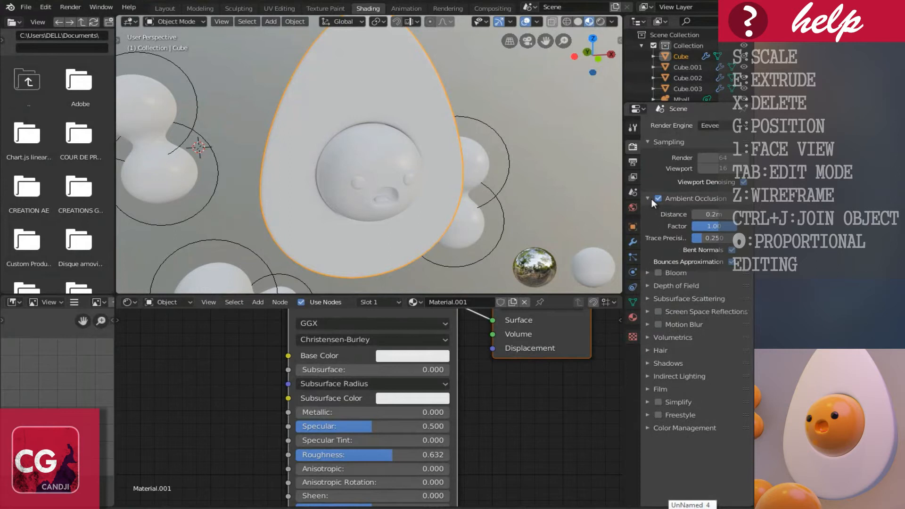
click(709, 215)
text(10)
key(Return)
Select the yolk with the face and give it a new material
middle_drag(443, 225, 354, 154)
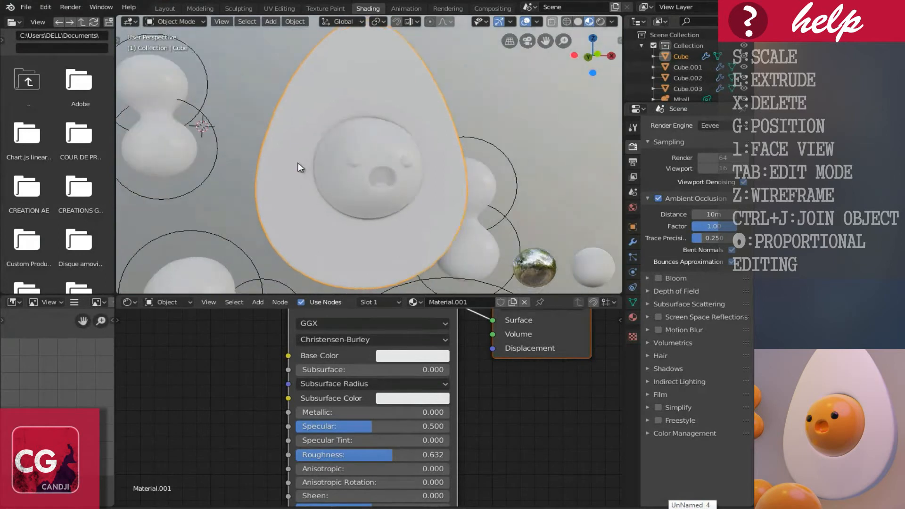
click(361, 148)
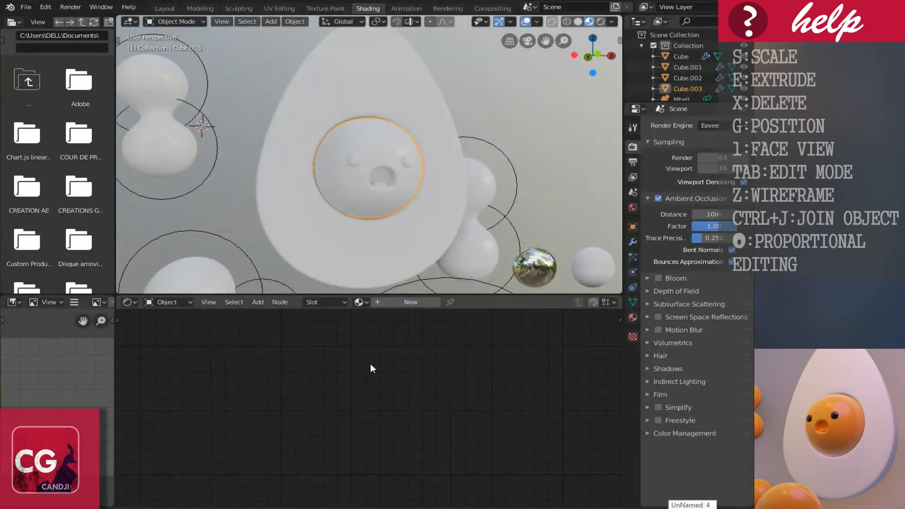
click(400, 301)
key(Home)
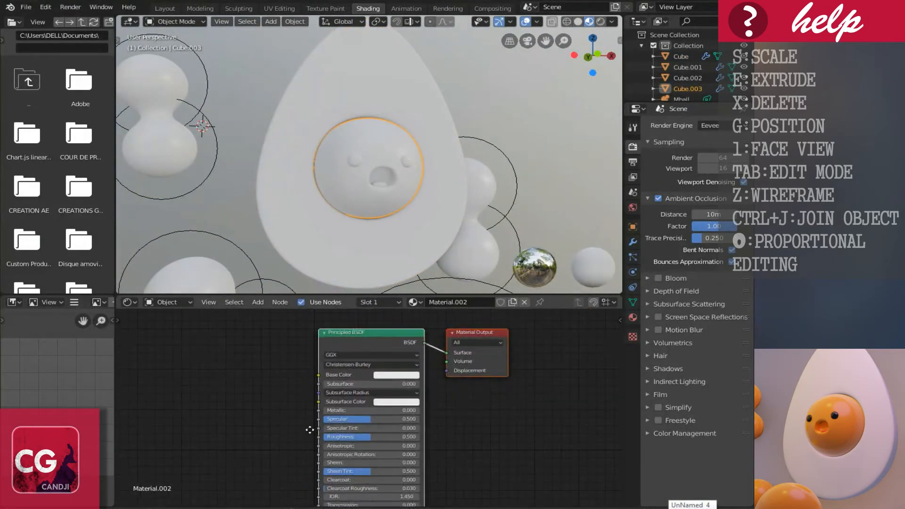
Add a node from the Input category to the yolk's material
click(258, 302)
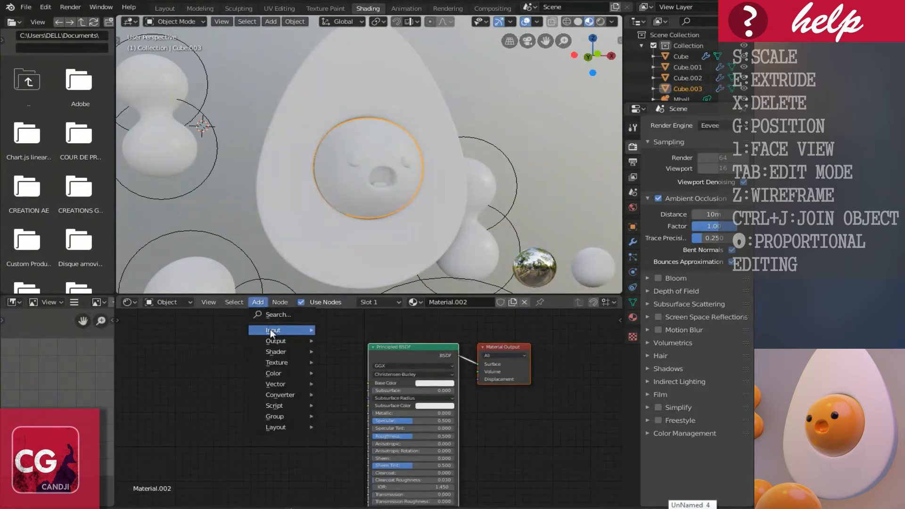
mouse_move(270, 330)
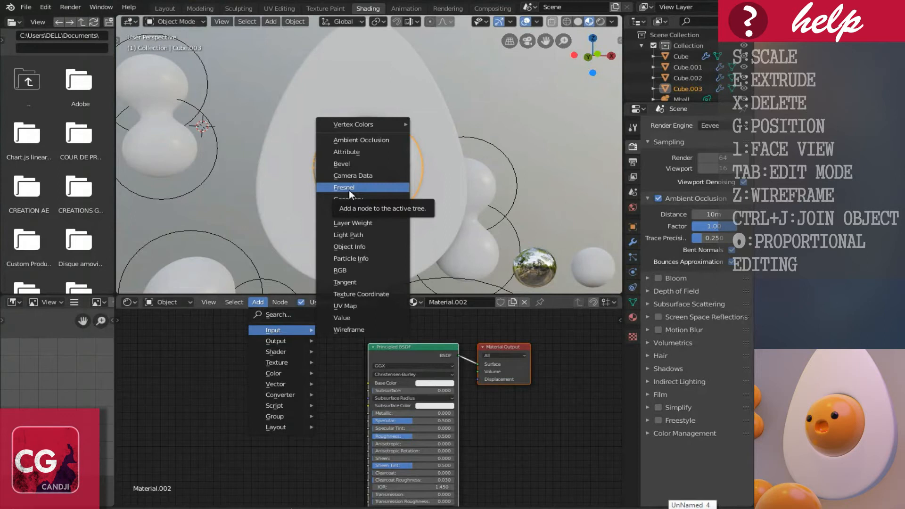
Add a Layer Weight node to the yolk material and connect its Fresnel output to the Principled BSDF's Base Color
click(353, 222)
click(189, 378)
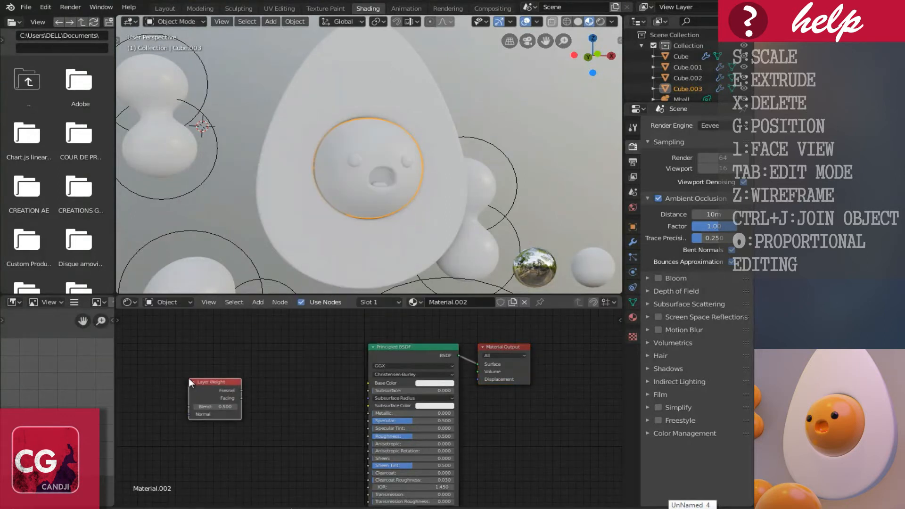
scroll(229, 376, up, 3)
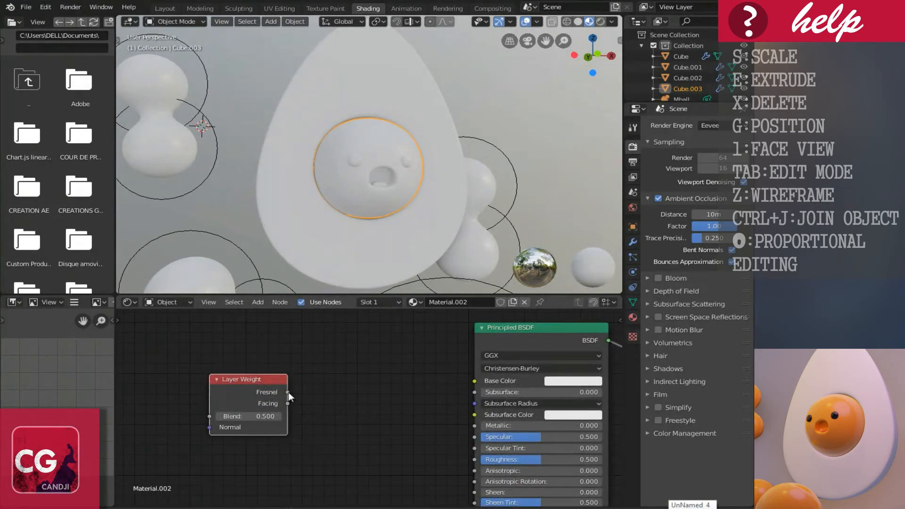
drag(287, 392, 474, 381)
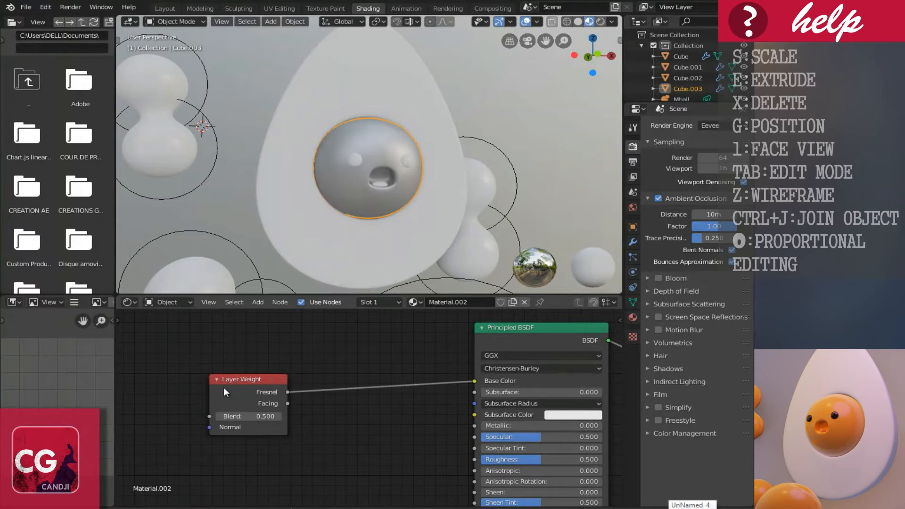
Insert a ColorRamp node into the link between Layer Weight and Principled BSDF, spacing the nodes apart
drag(247, 379, 206, 385)
click(255, 302)
mouse_move(275, 397)
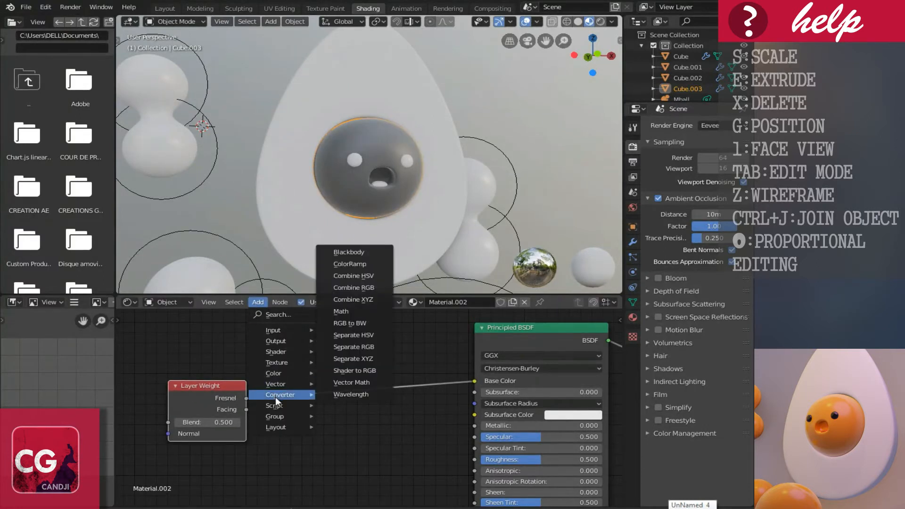
click(349, 264)
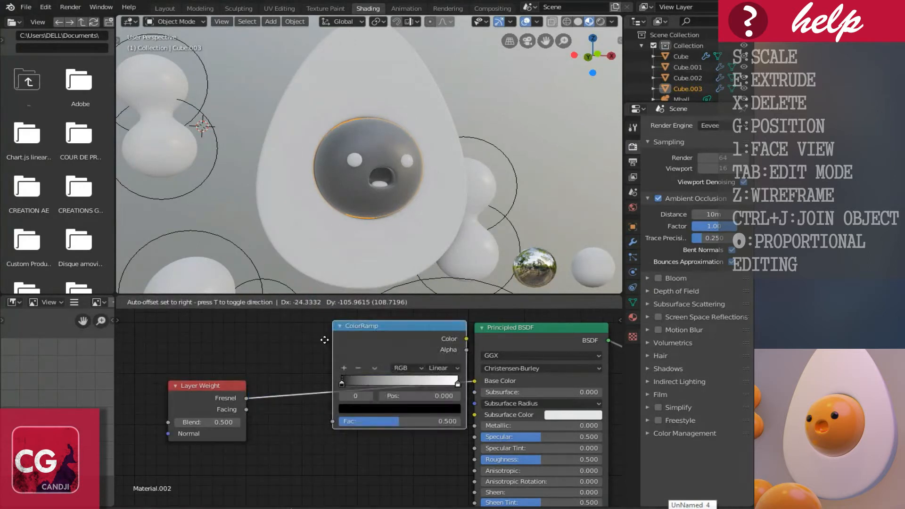
click(289, 357)
middle_drag(288, 371, 344, 372)
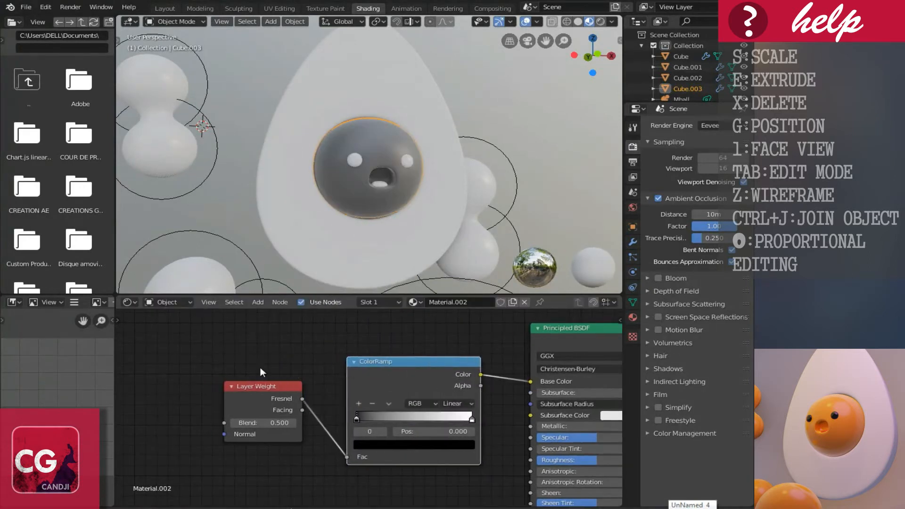
drag(219, 386, 191, 386)
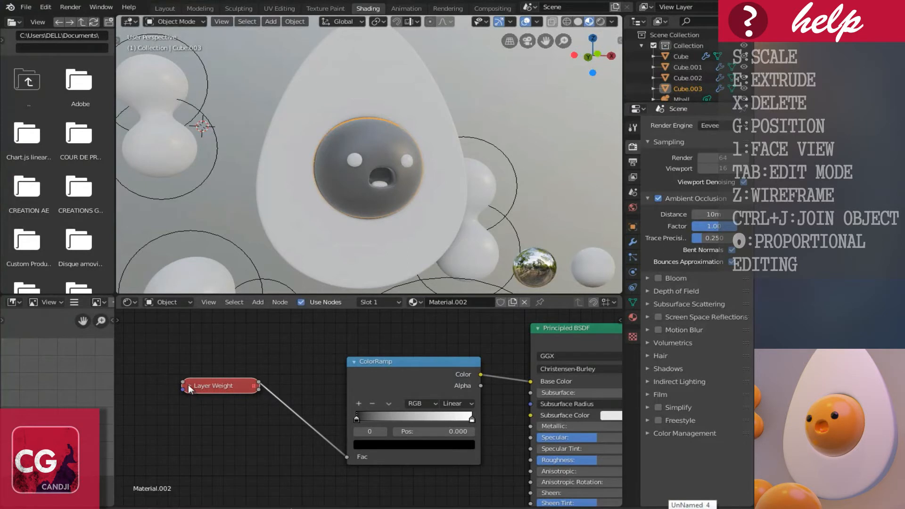
drag(402, 362, 386, 363)
Set the ColorRamp's first stop to orange with hue 0.068, saturation 0.921 and value 1.000
middle_drag(375, 366, 302, 321)
scroll(279, 351, up, 2)
middle_drag(280, 366, 316, 390)
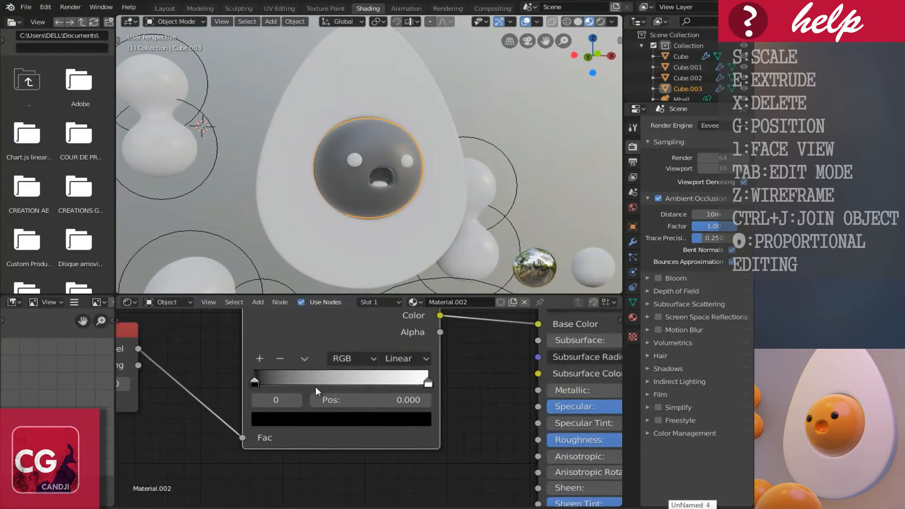
click(286, 420)
drag(400, 258, 390, 122)
click(299, 305)
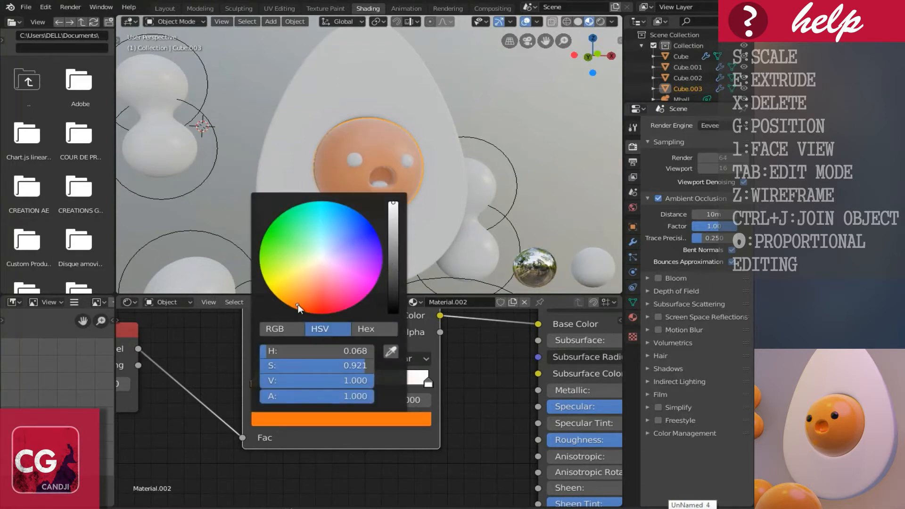
Color the ramp's end stop yellow with hue 0.134 and saturation 0.843, and move it to position 0.264
click(428, 383)
click(388, 421)
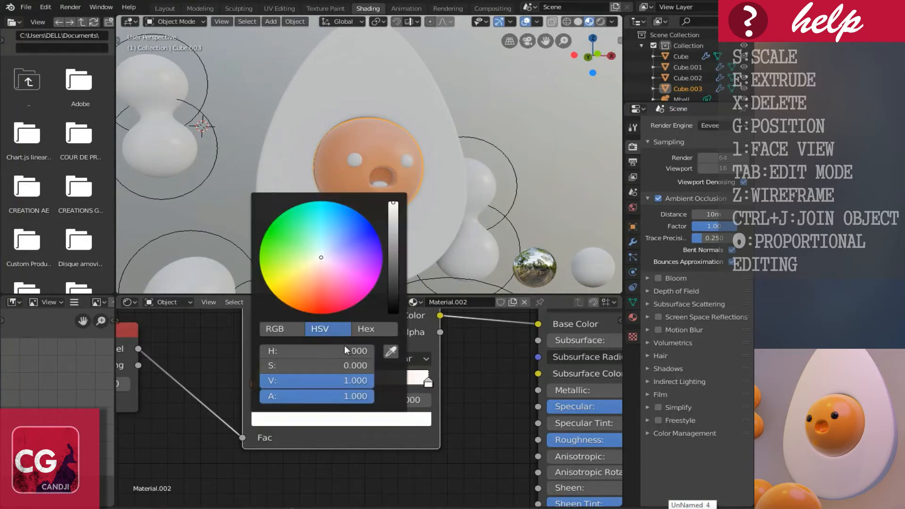
click(293, 284)
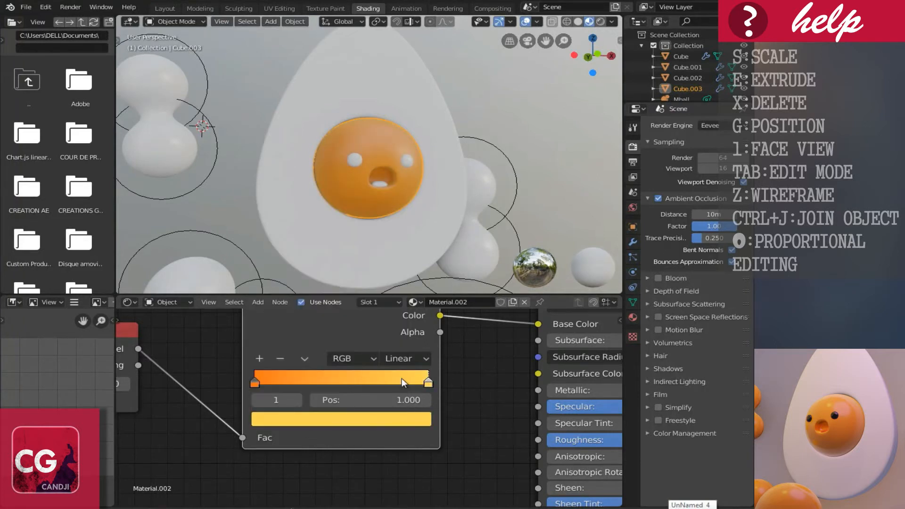
click(394, 424)
click(282, 289)
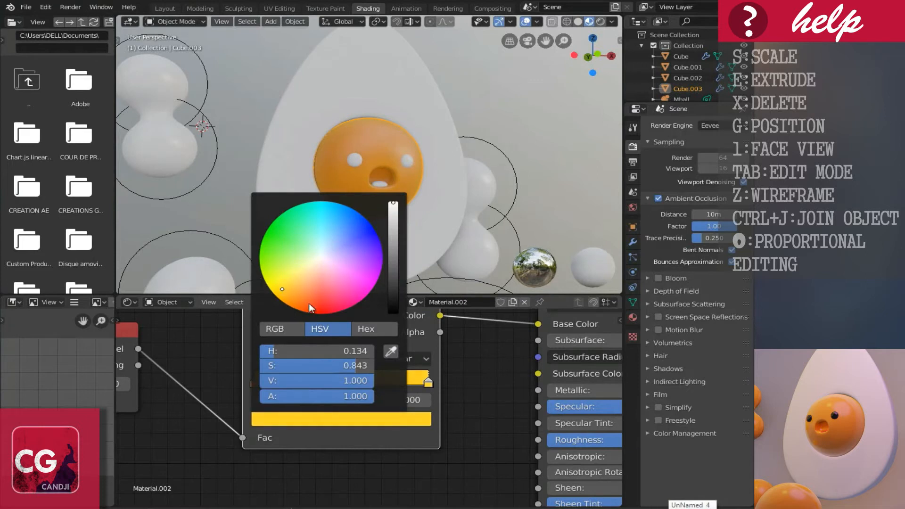
drag(425, 384, 293, 385)
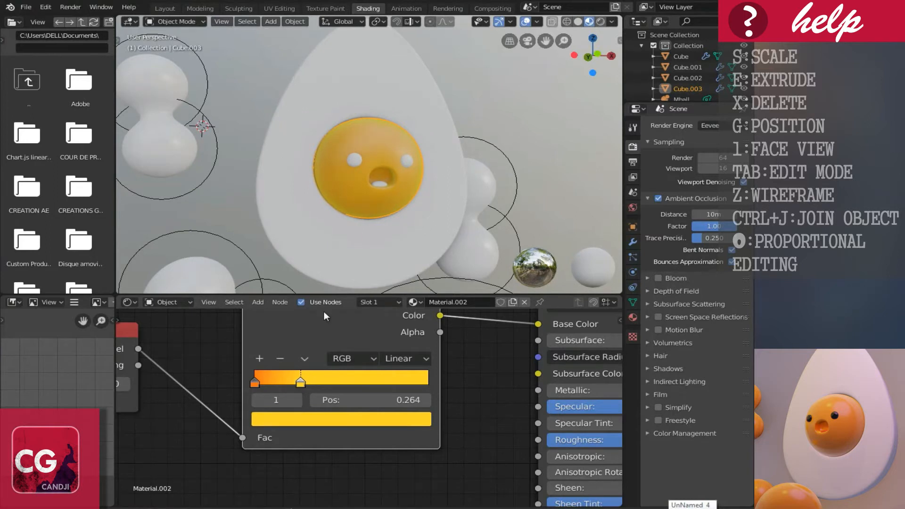
scroll(440, 174, up, 1)
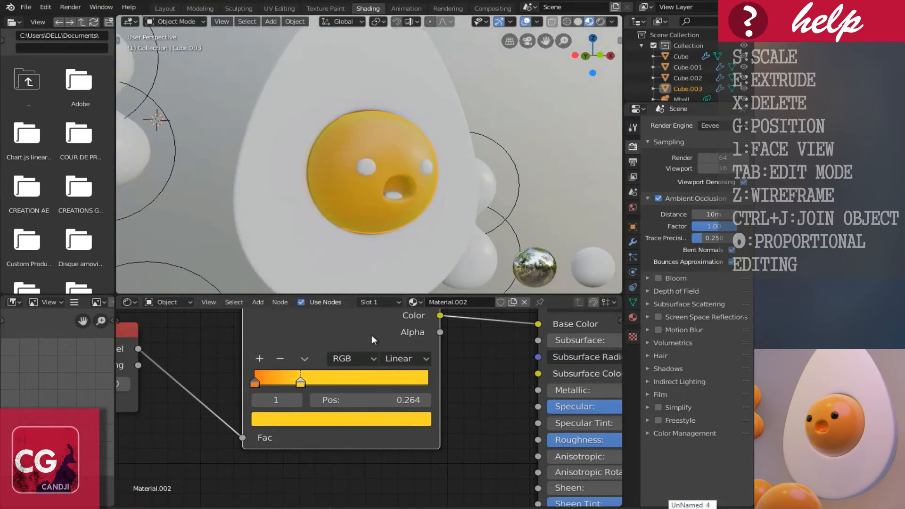
Try a softer yellow on the 0.264 stop and shift the orange stop to position 0.036
click(363, 417)
click(289, 288)
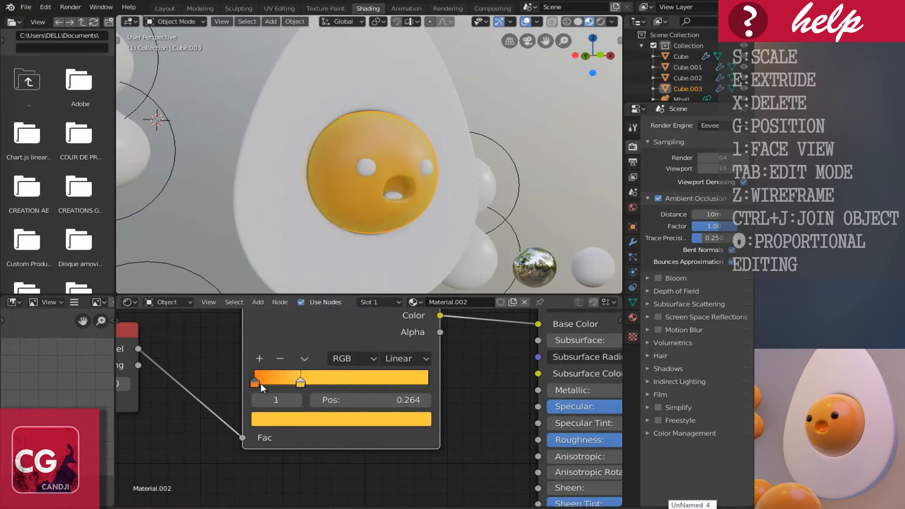
drag(261, 384, 264, 382)
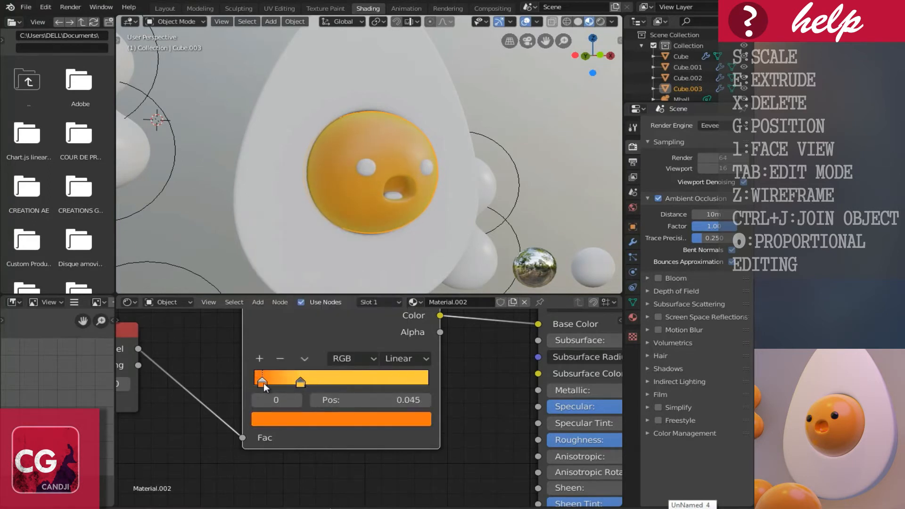
middle_drag(384, 142, 402, 137)
scroll(400, 152, up, 1)
scroll(402, 136, up, 1)
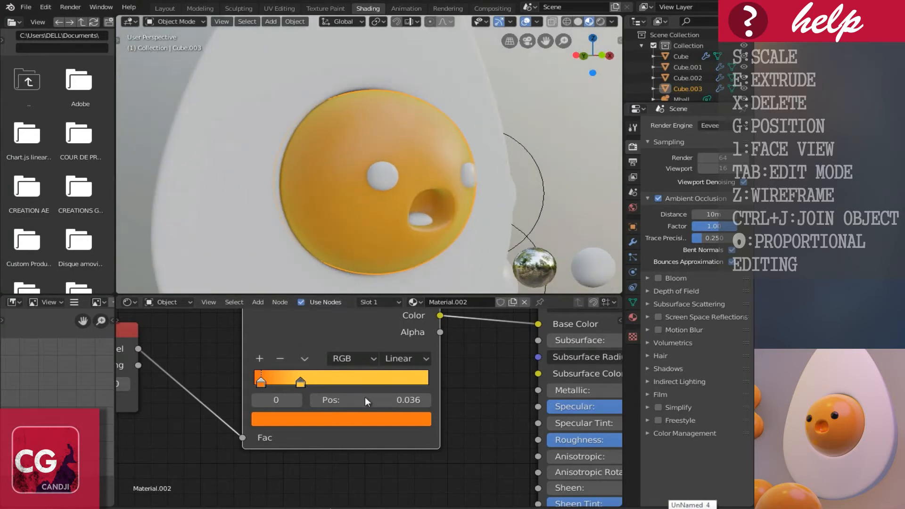
click(343, 420)
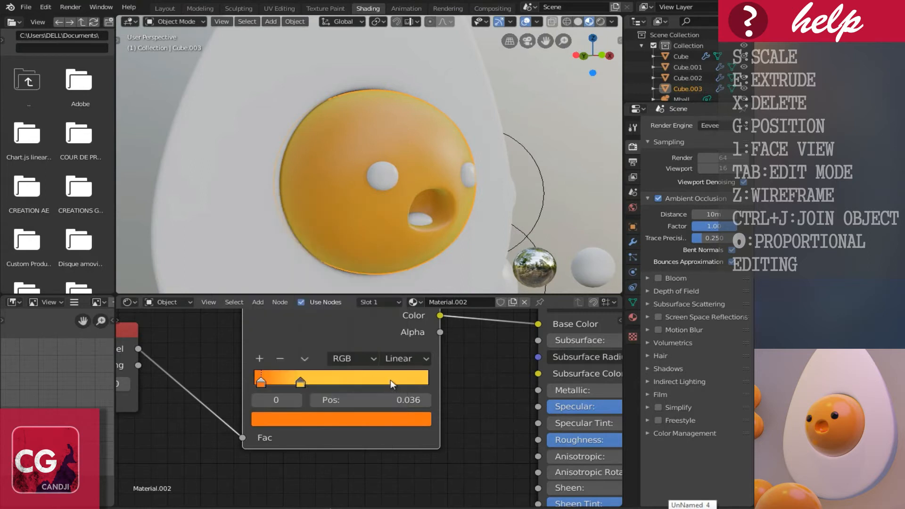
Recolor the ramp's 0.264 stop to a light orange with hue 0.101, saturation 0.838 and value 1.000
click(300, 382)
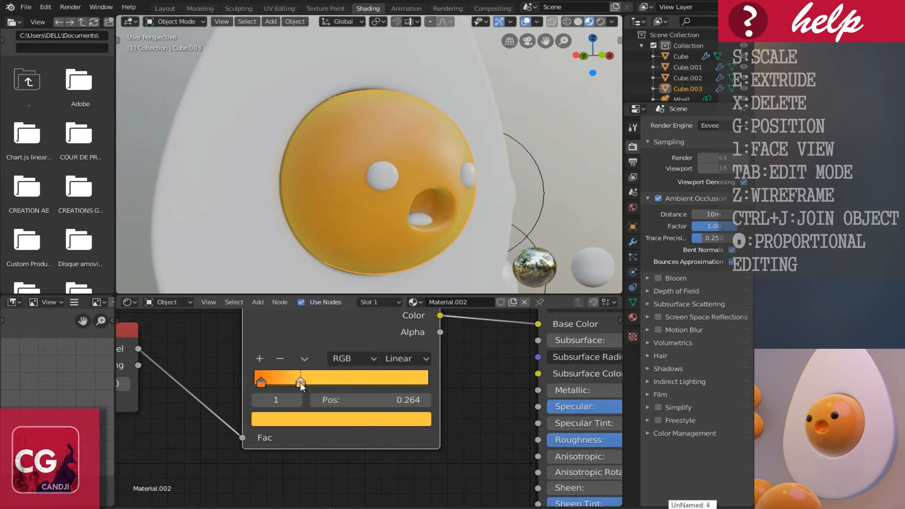
click(321, 420)
click(290, 295)
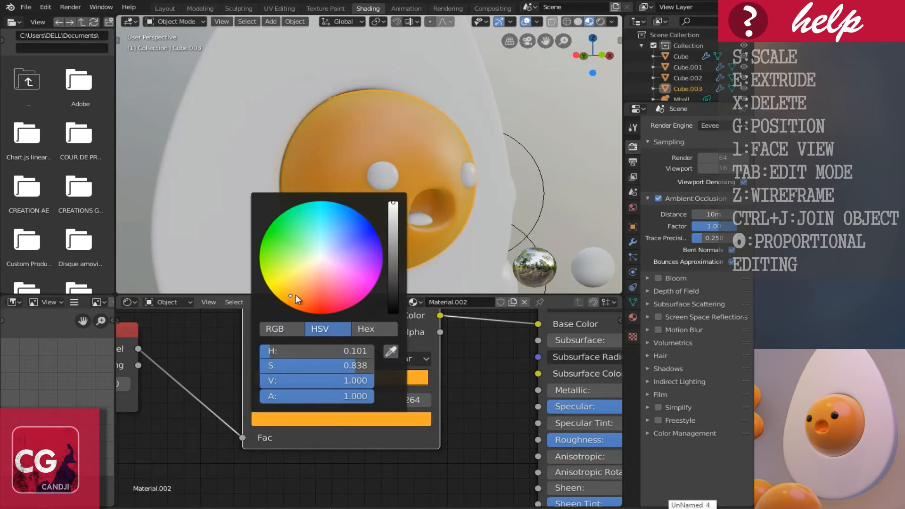
middle_drag(392, 212, 378, 193)
scroll(349, 217, down, 4)
scroll(378, 194, up, 5)
middle_drag(439, 218, 447, 221)
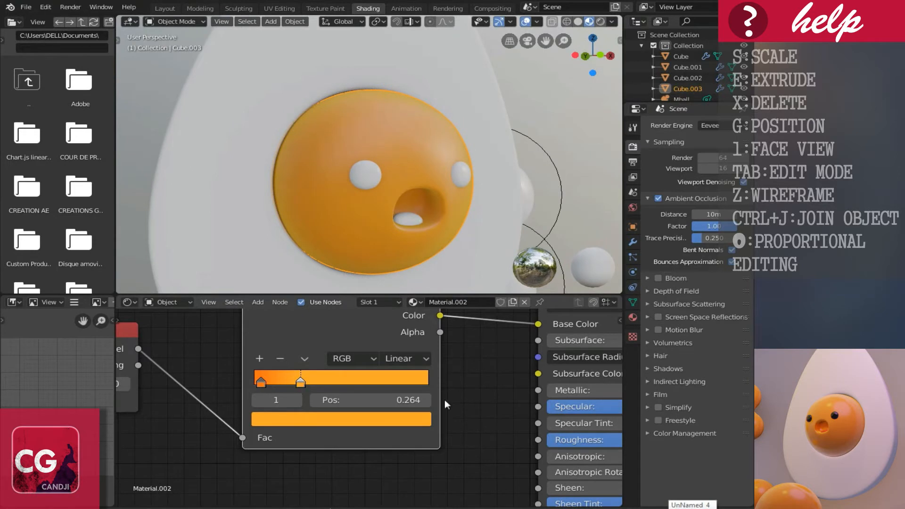
Move the ramp's darker orange stop to position 0.000
click(266, 382)
drag(266, 383, 254, 386)
scroll(409, 201, down, 3)
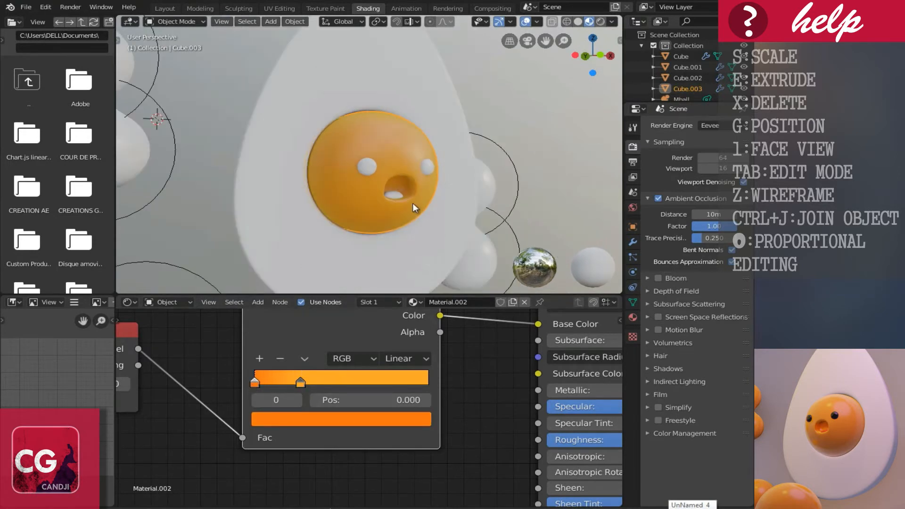
scroll(469, 417, down, 2)
Lower the yolk material's Roughness to 0.245 for a glossier surface
middle_drag(426, 413, 283, 420)
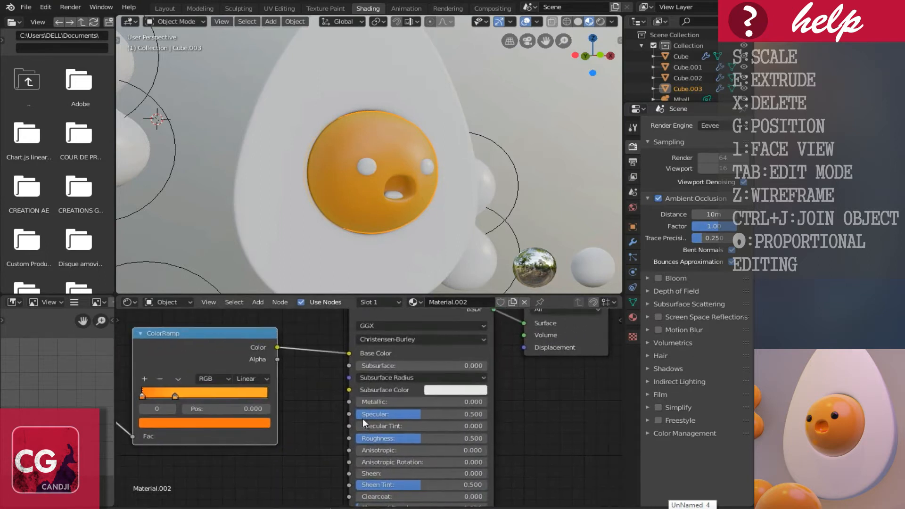
scroll(363, 419, up, 2)
middle_drag(361, 413, 333, 399)
scroll(386, 429, up, 2)
drag(386, 431, 332, 437)
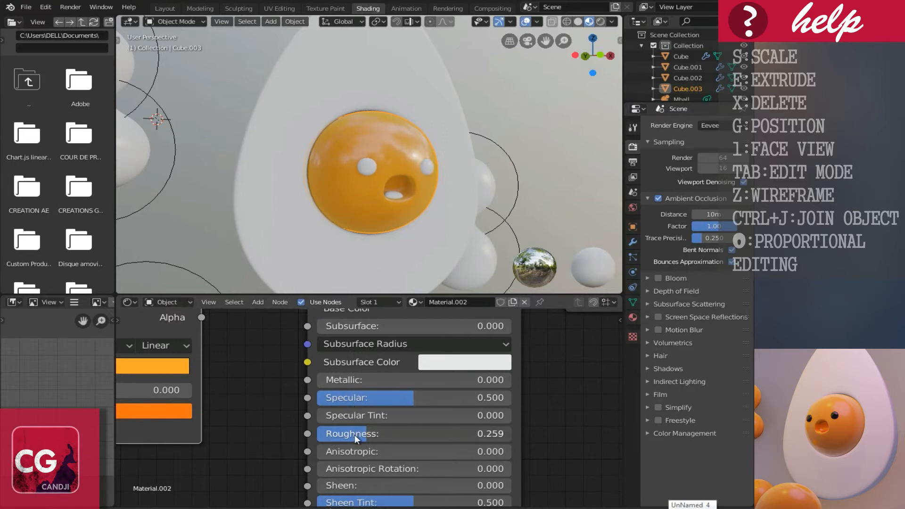
drag(348, 433, 344, 434)
Select the yolk's eyes and set their material's Base Color to black
middle_drag(411, 235, 425, 241)
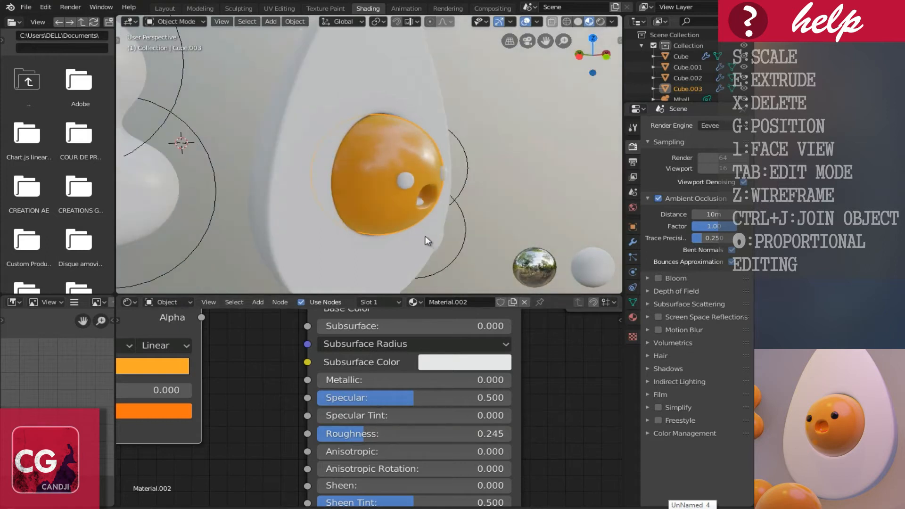
click(406, 181)
middle_drag(439, 197, 373, 192)
click(410, 303)
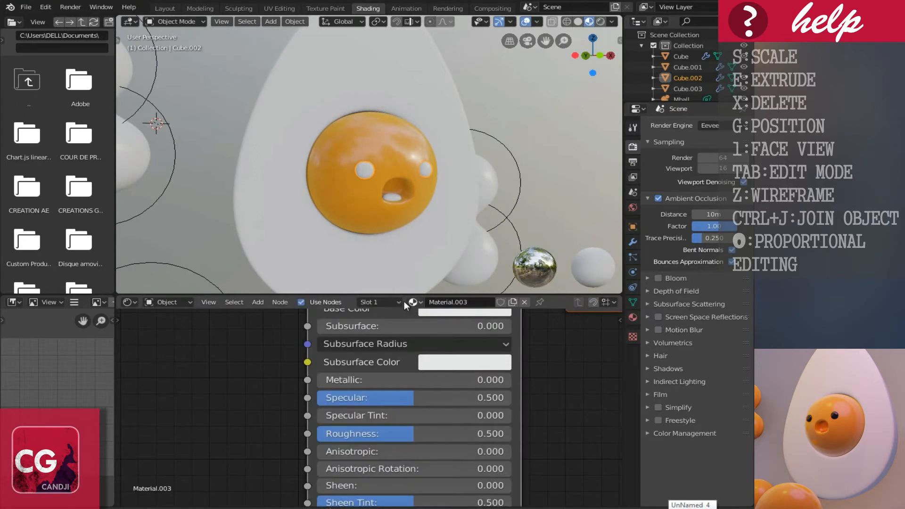
scroll(381, 416, down, 2)
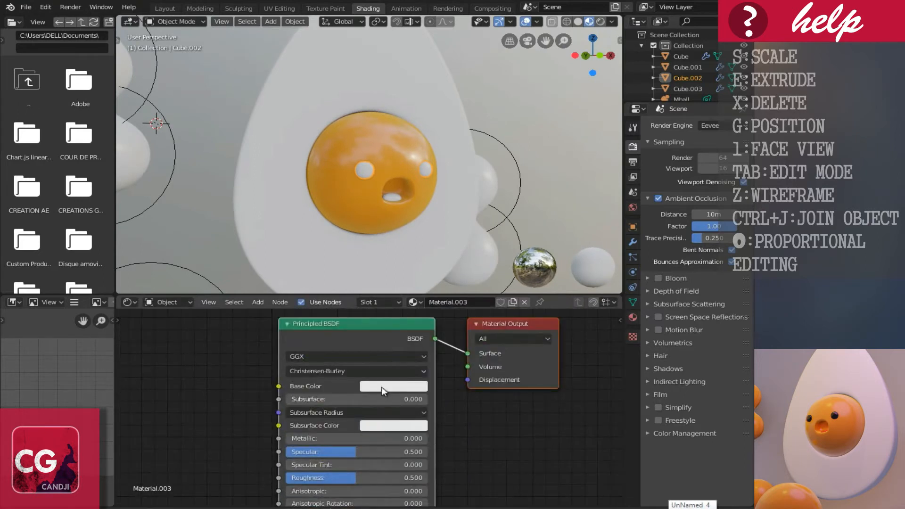
click(381, 386)
drag(473, 264, 483, 476)
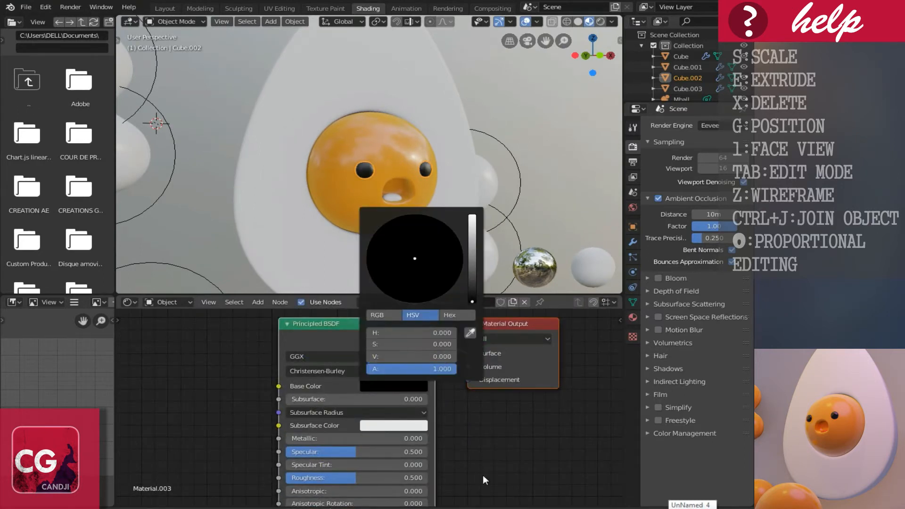
Set the eye material's Roughness to 0.000
middle_drag(333, 457, 368, 375)
scroll(355, 427, up, 4)
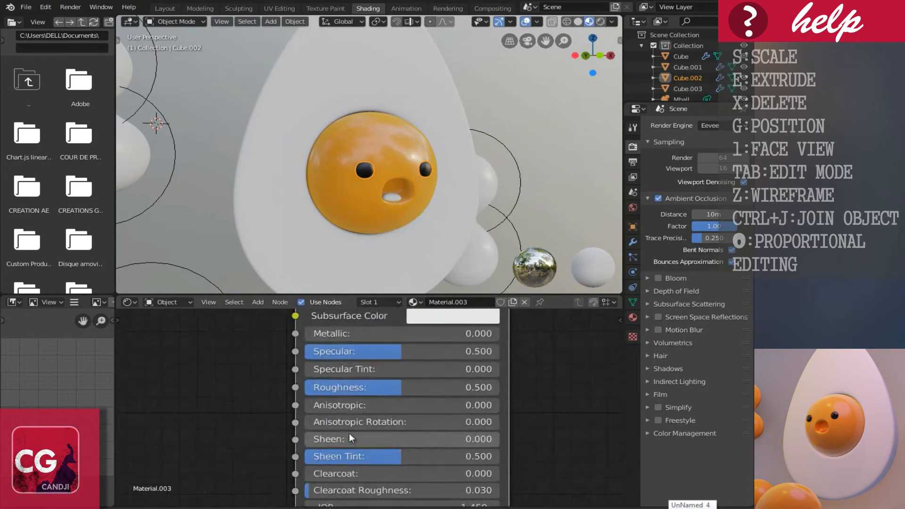
drag(393, 390, 210, 403)
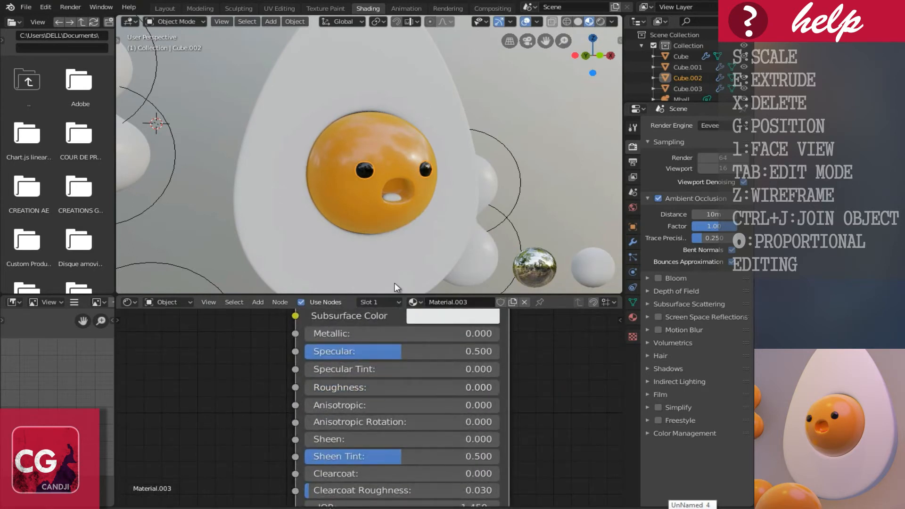
scroll(420, 213, up, 4)
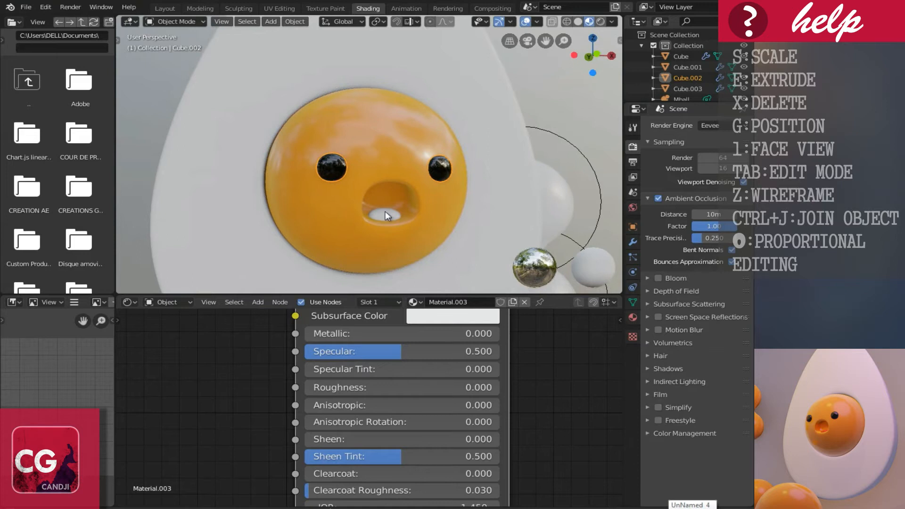
Select the faces inside the yolk's mouth in face mode and grow the selection to cover the mouth interior
mouse_move(378, 197)
middle_down()
mouse_move(361, 197)
mouse_move(380, 187)
middle_up()
click(358, 196)
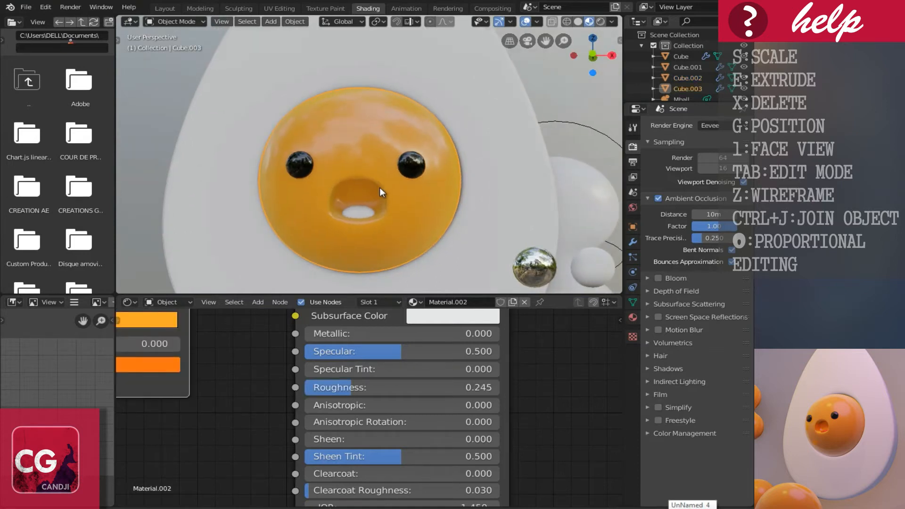
key(Tab)
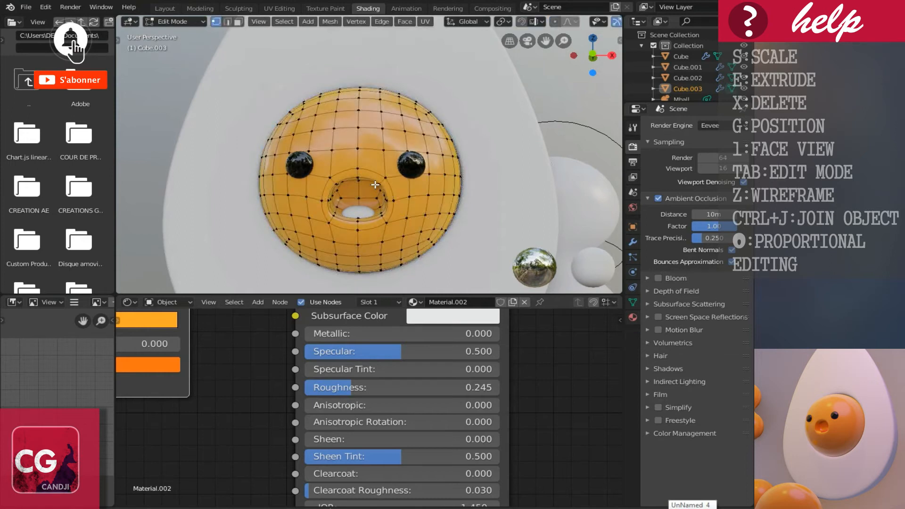
scroll(349, 197, up, 1)
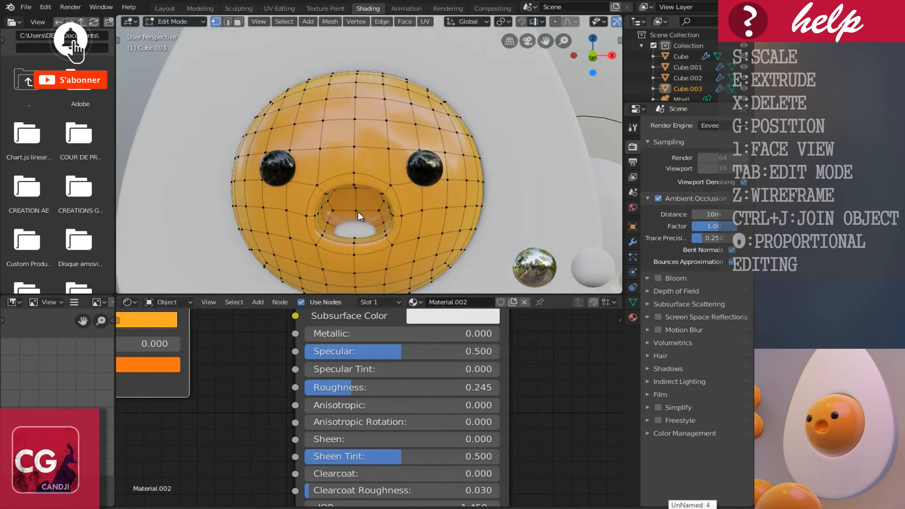
key(ctrl+Tab)
click(330, 234)
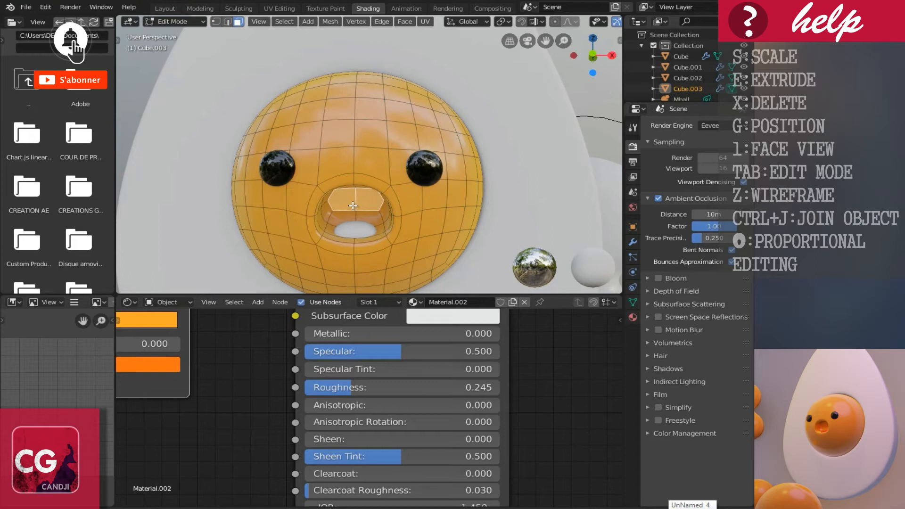
alt+click(364, 216)
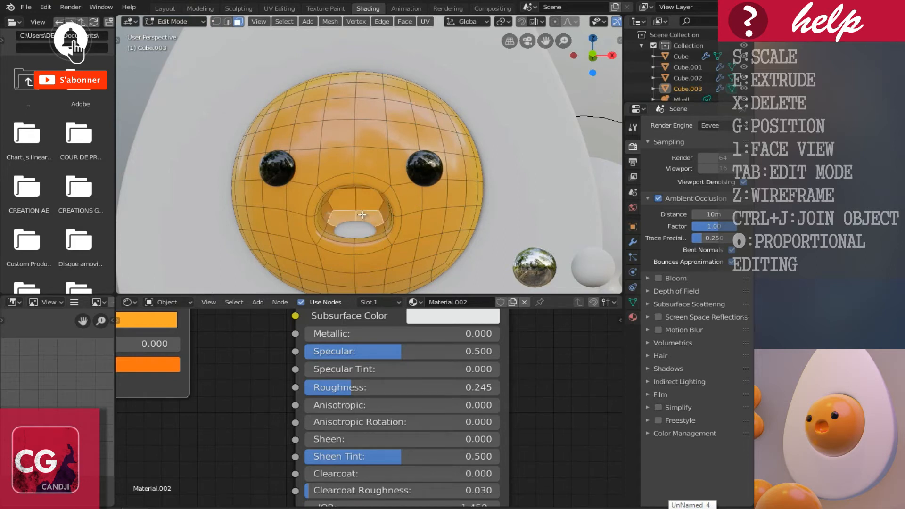
key(ctrl+KP_Add)
key(ctrl+KP_Add)
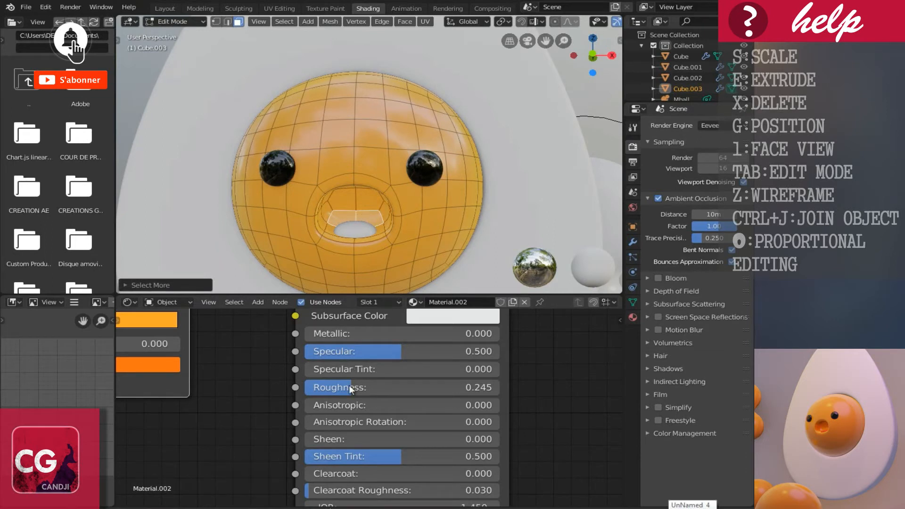
Add a second material slot with a new material to the yolk and assign it to the selected mouth interior faces
scroll(344, 424, down, 2)
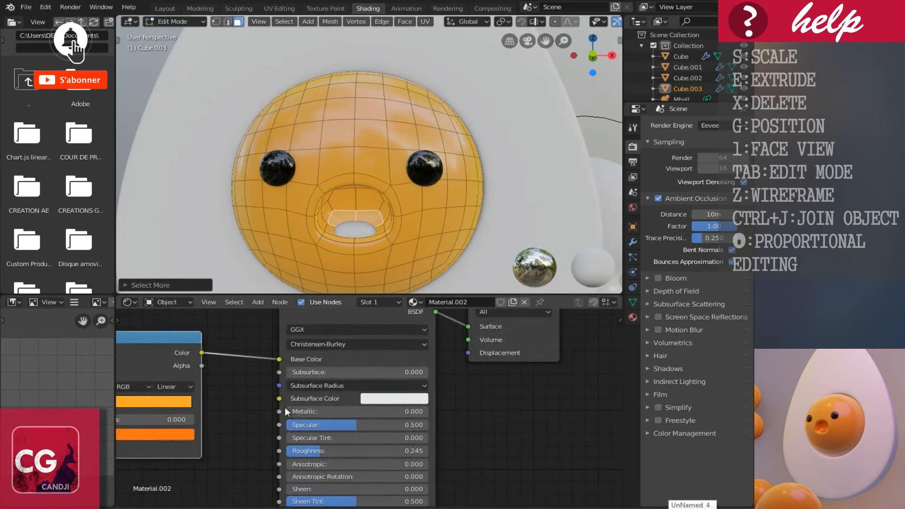
middle_drag(411, 381, 477, 355)
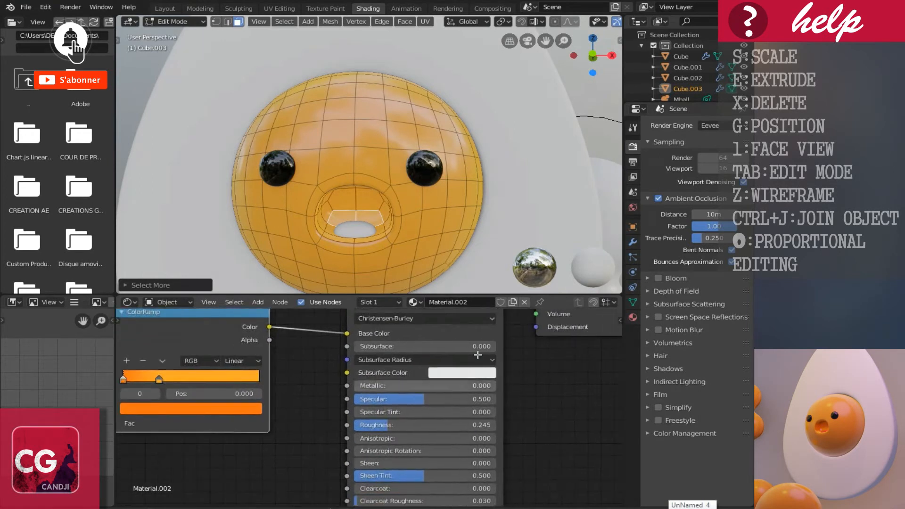
click(633, 318)
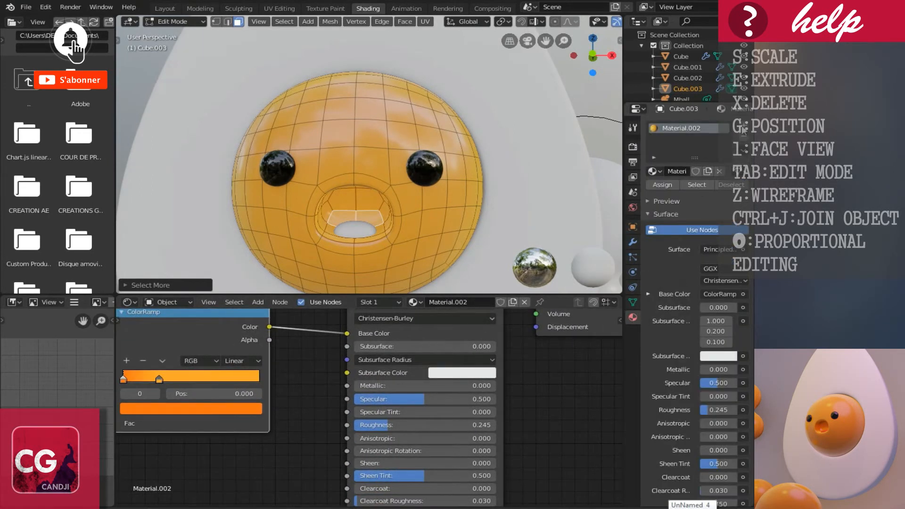
click(745, 128)
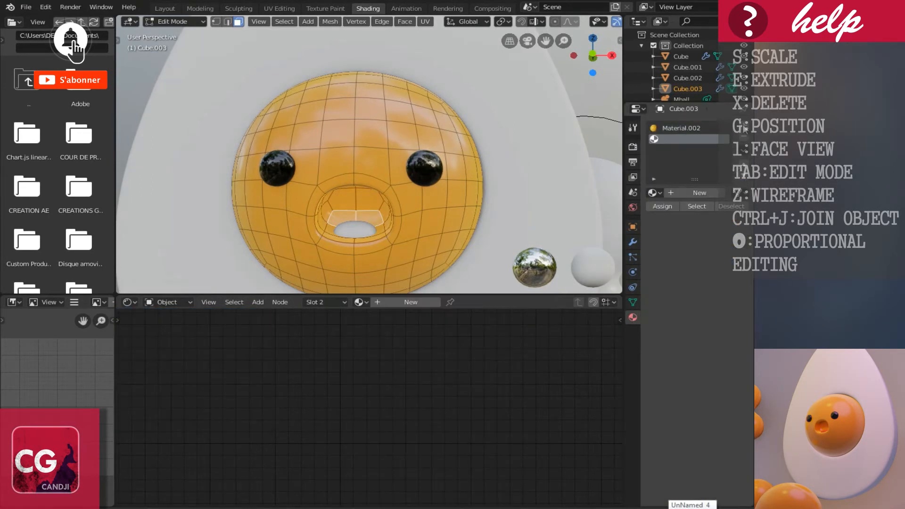
click(682, 191)
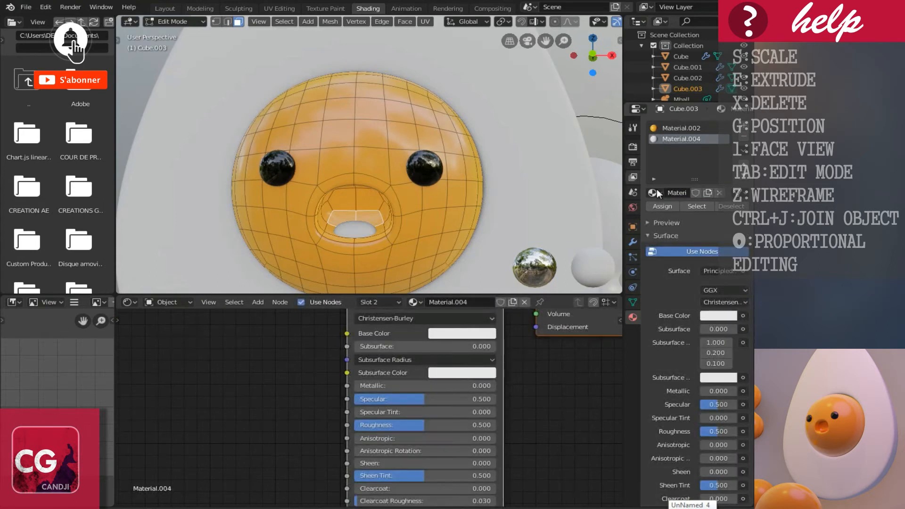
click(662, 206)
scroll(344, 225, down, 3)
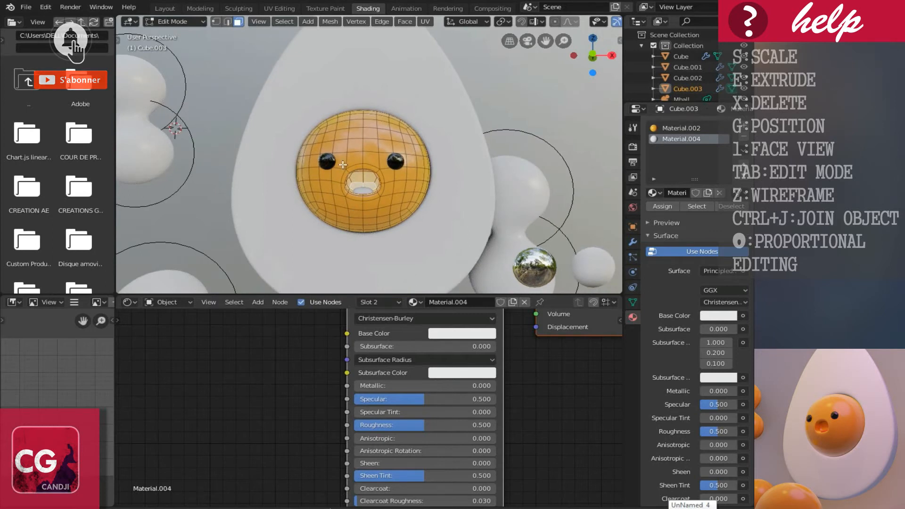
key(Home)
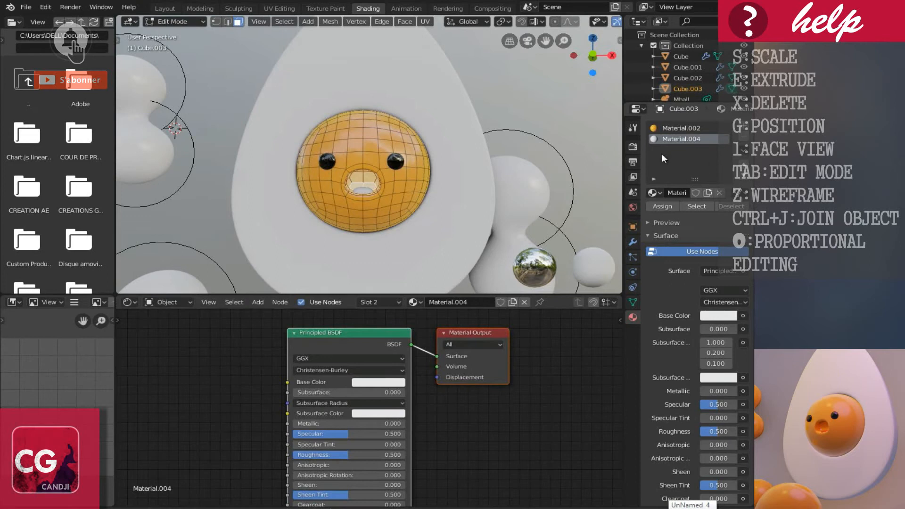
scroll(390, 204, up, 1)
key(Tab)
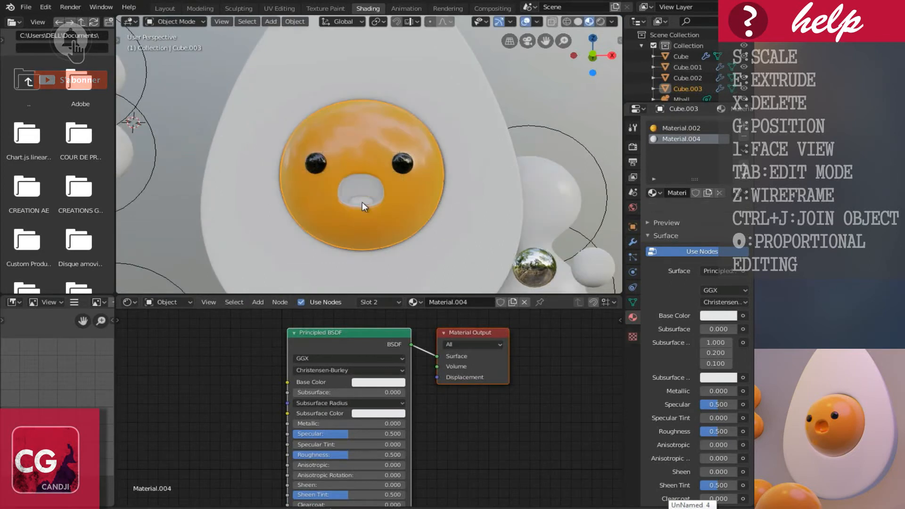
Copy the Layer Weight and ColorRamp nodes from the yolk's main material into the mouth interior material
click(677, 127)
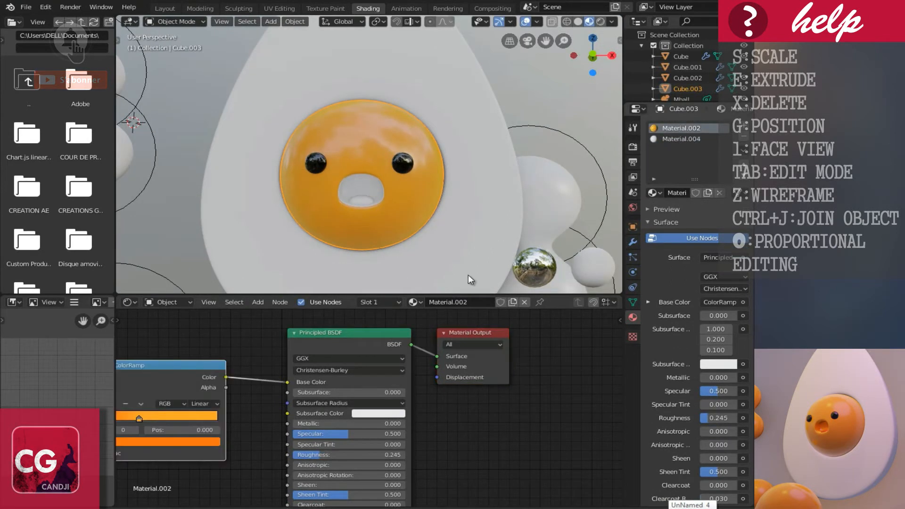
scroll(356, 404, down, 2)
middle_drag(356, 404, 539, 374)
middle_drag(258, 431, 202, 477)
scroll(266, 425, down, 1)
drag(194, 353, 403, 460)
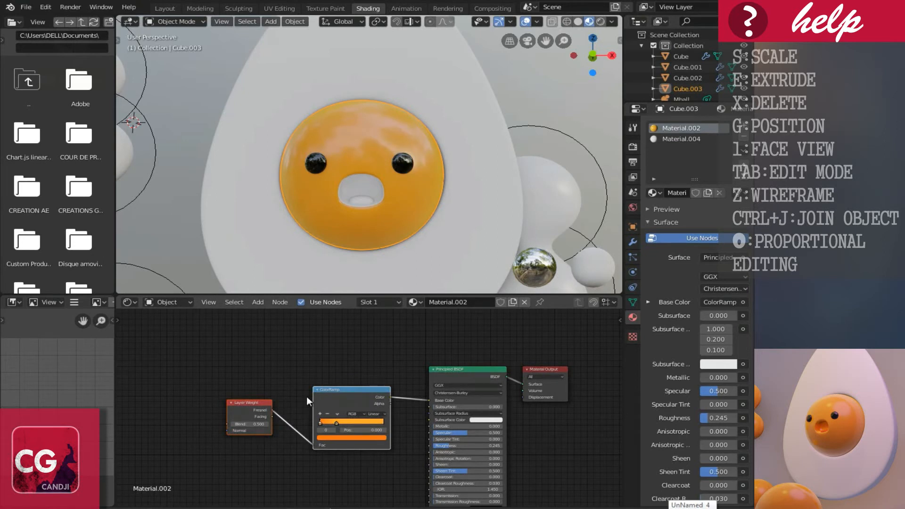
click(679, 140)
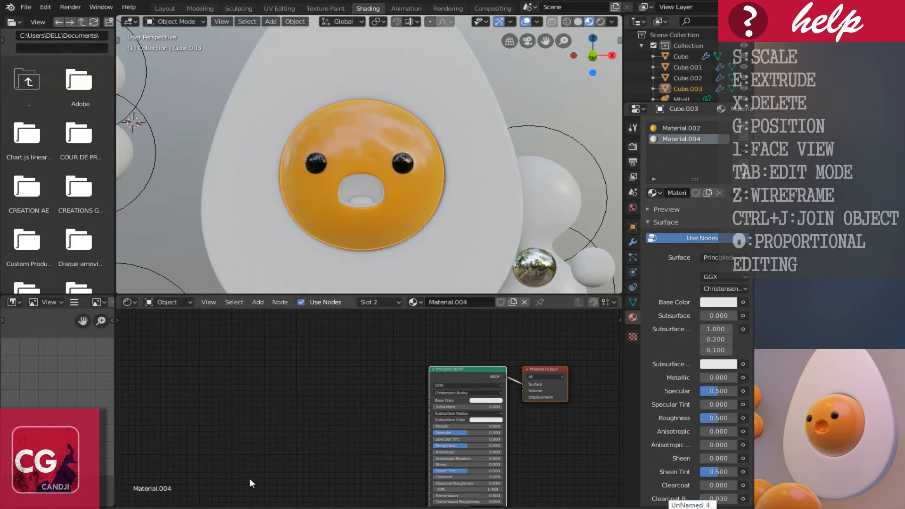
key(ctrl+v)
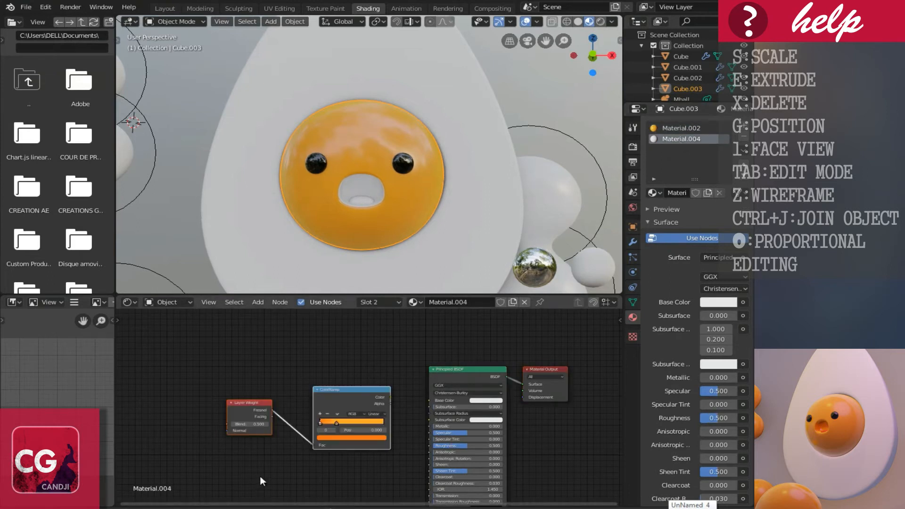
Connect the copied ColorRamp's Color output to the Base Color of the mouth material's Principled BSDF
scroll(349, 458, up, 2)
middle_drag(389, 417, 351, 420)
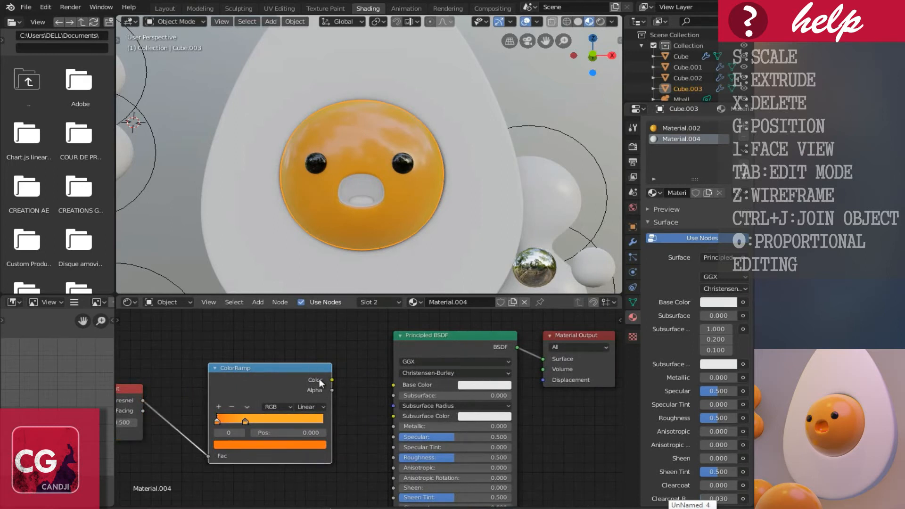
scroll(319, 378, up, 2)
drag(315, 366, 406, 374)
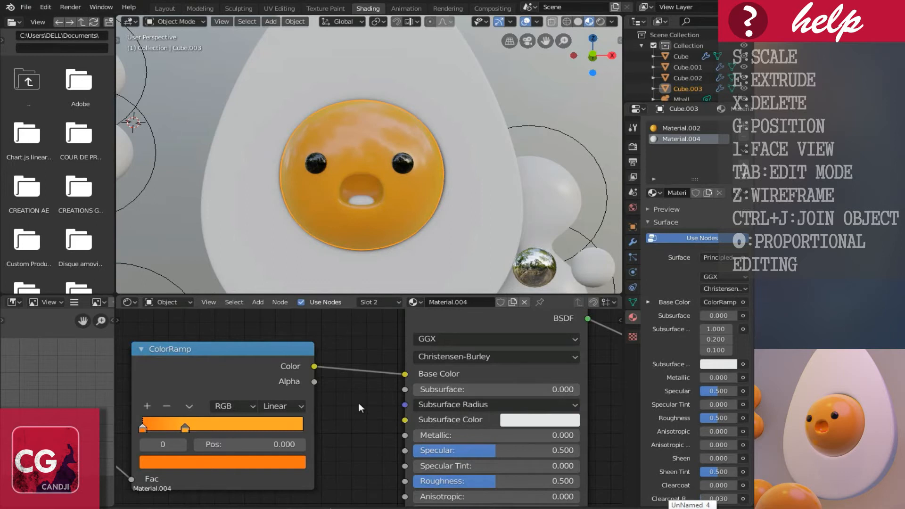
Move the mouth material ramp's darker orange stop to position 0.218
middle_drag(434, 400, 436, 398)
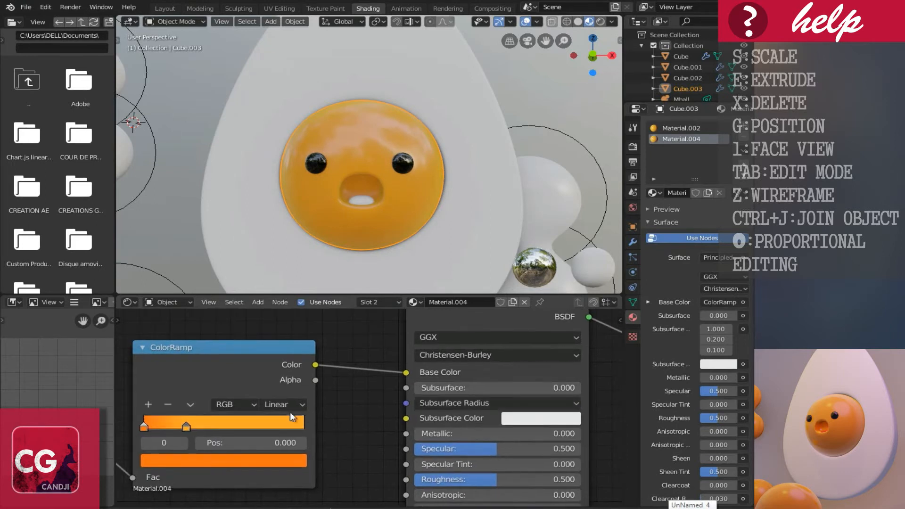
middle_drag(307, 422, 372, 412)
scroll(371, 413, up, 5)
middle_drag(282, 416, 334, 414)
drag(240, 416, 296, 428)
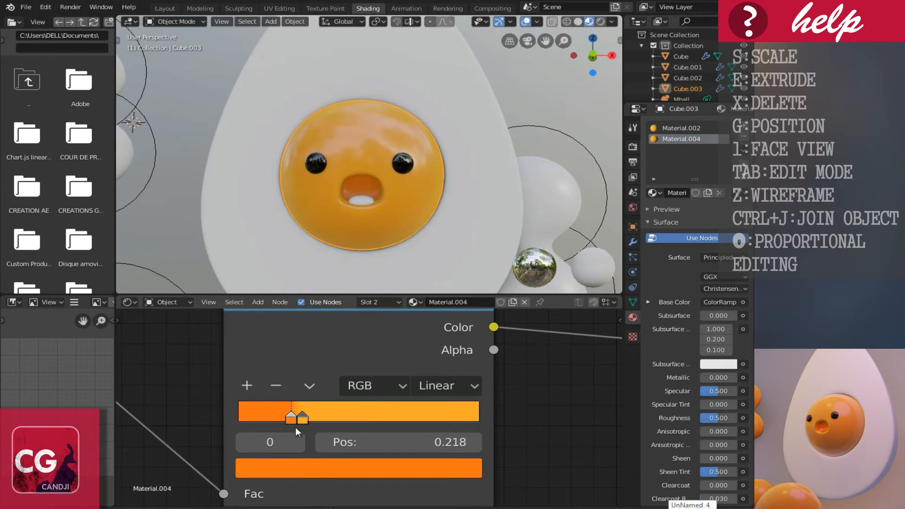
Select the tongue inside the mouth and give it the mouth interior's material, Material.004
click(367, 198)
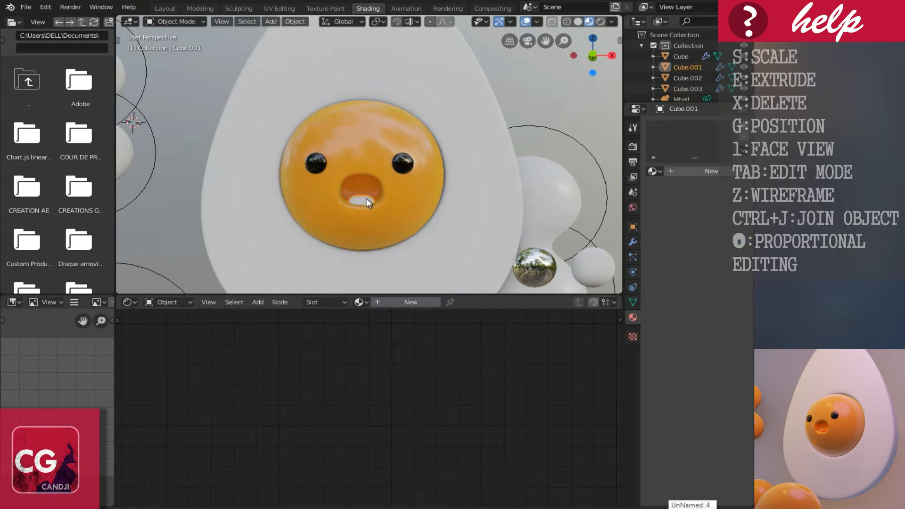
click(654, 171)
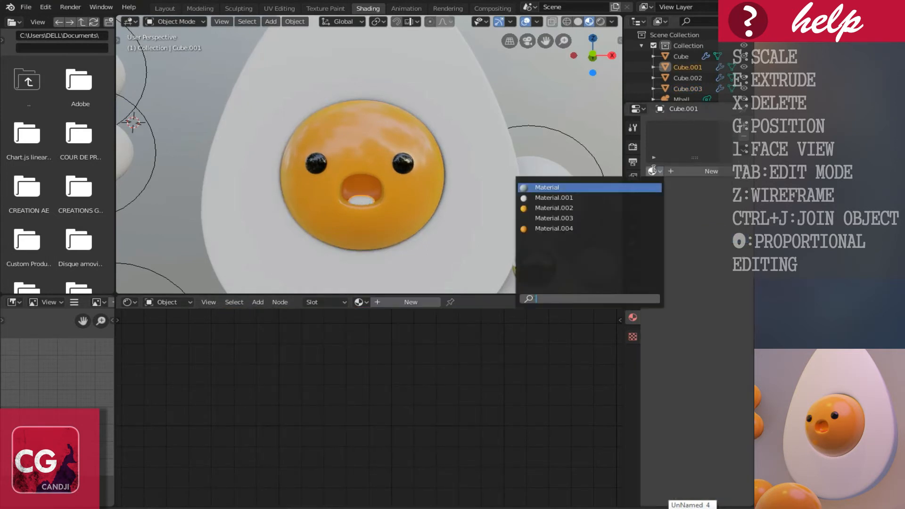
click(570, 228)
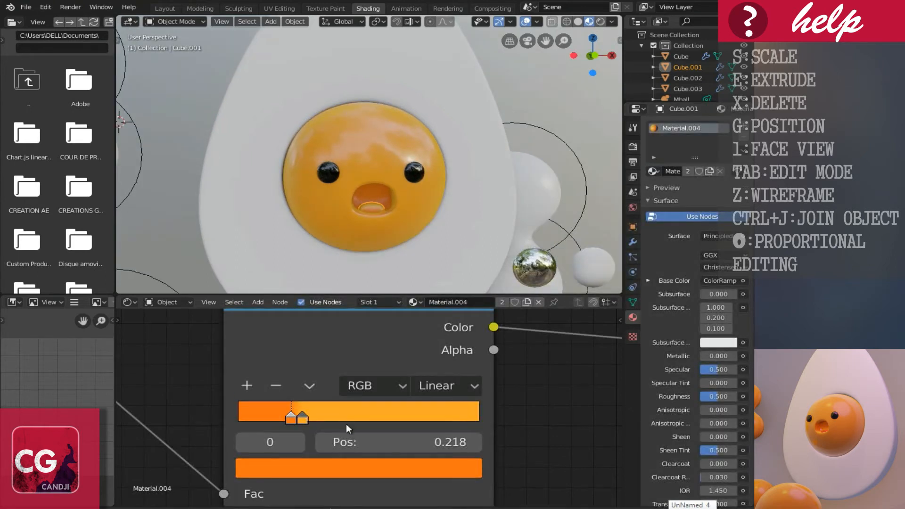
Lower the Roughness of the material shared by the tongue and mouth interior to 0.209
middle_drag(455, 397, 333, 389)
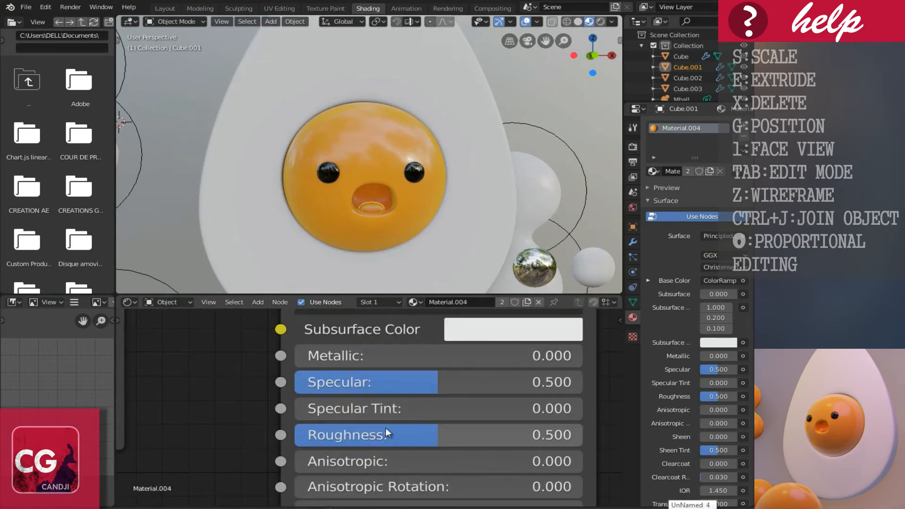
drag(406, 437, 338, 442)
scroll(409, 187, up, 1)
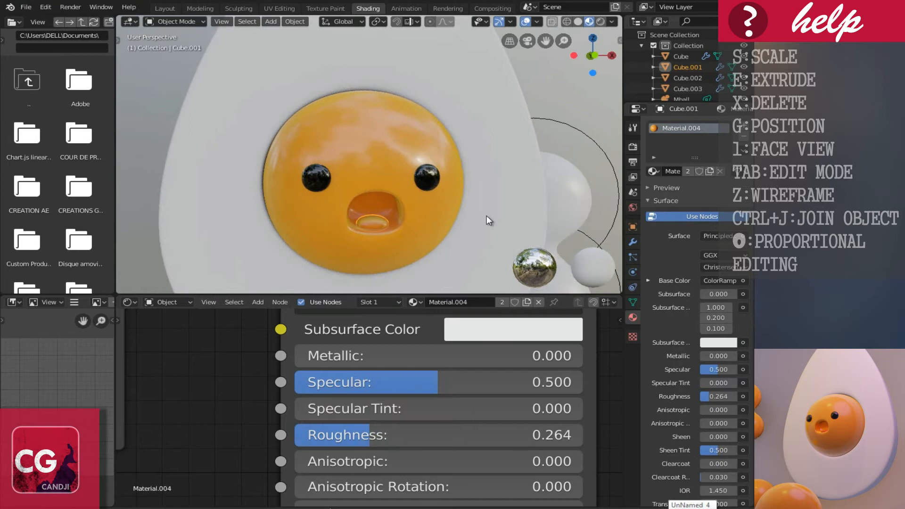
scroll(429, 190, up, 1)
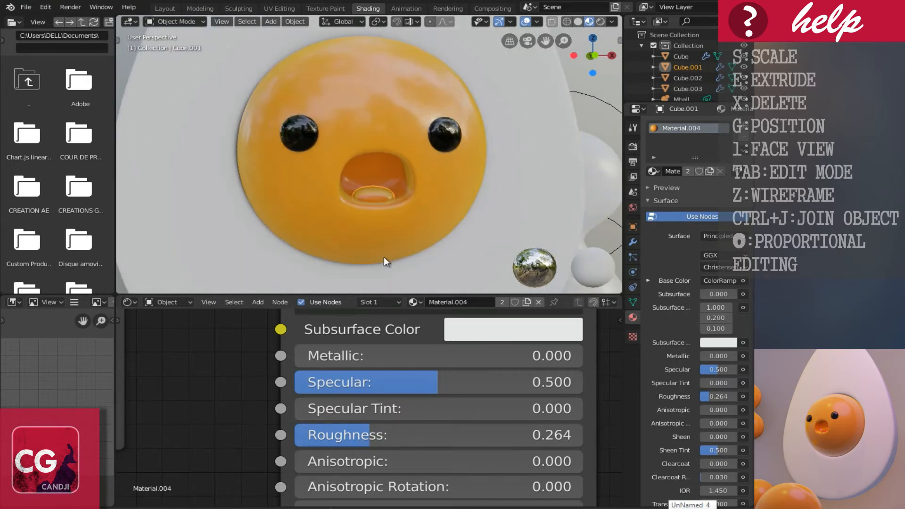
drag(341, 440, 302, 441)
click(520, 214)
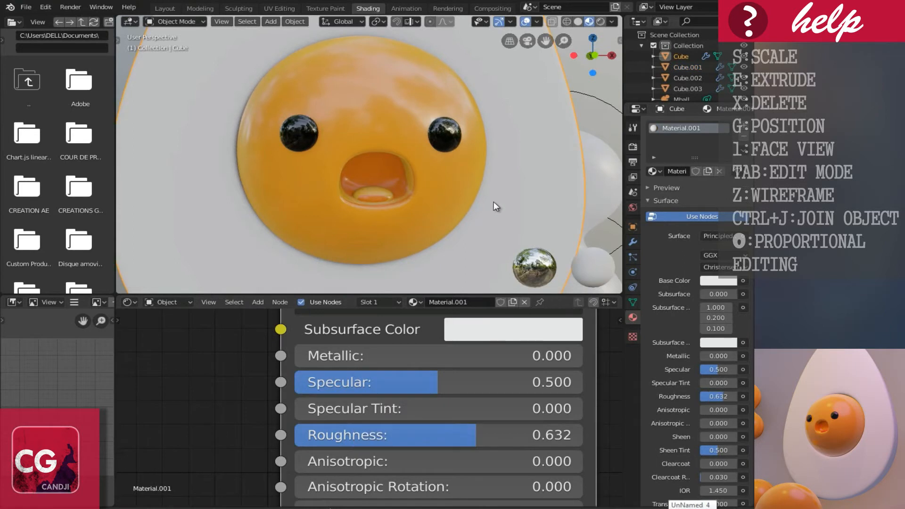
scroll(464, 193, up, 3)
middle_drag(445, 203, 415, 214)
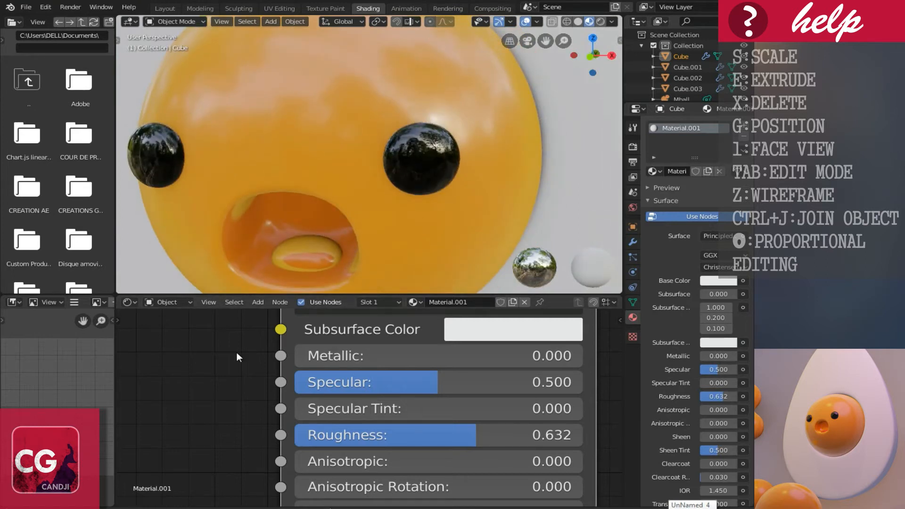
Reselect the tongue and move its color ramp's darker orange stop to position 0.100
scroll(197, 390, down, 5)
scroll(298, 377, down, 5)
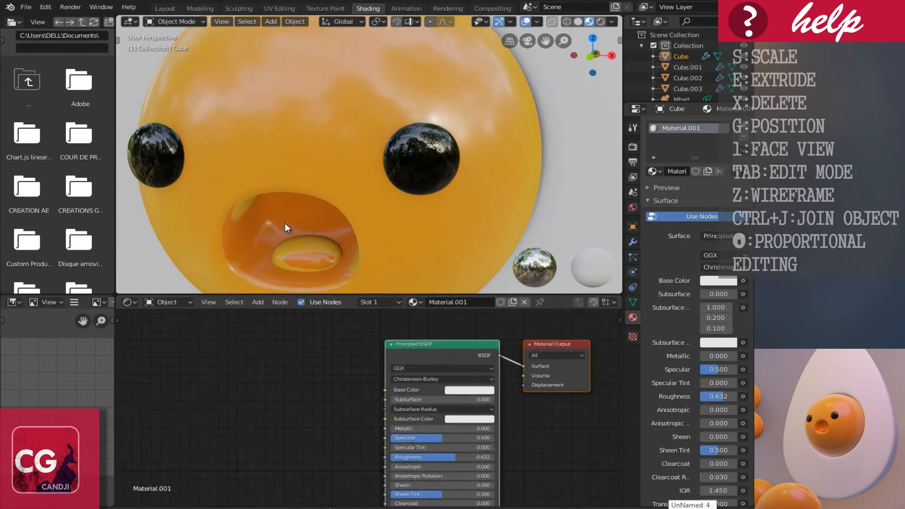
click(308, 247)
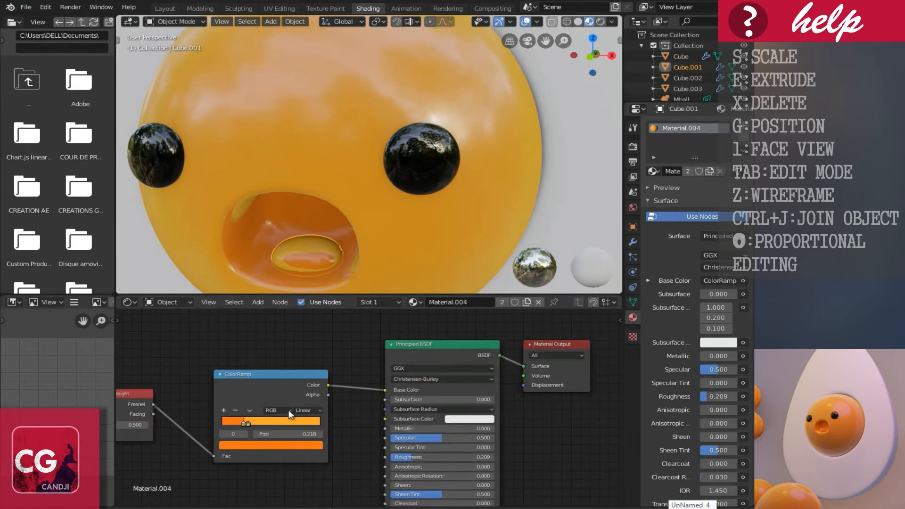
scroll(243, 422, up, 2)
ctrl+scroll(329, 397, left, 2)
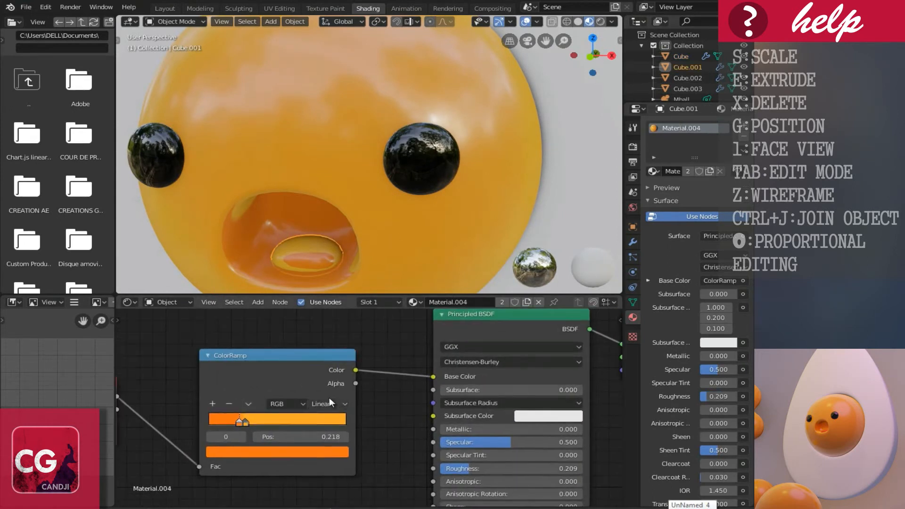
scroll(291, 391, up, 1)
middle_drag(358, 352, 382, 347)
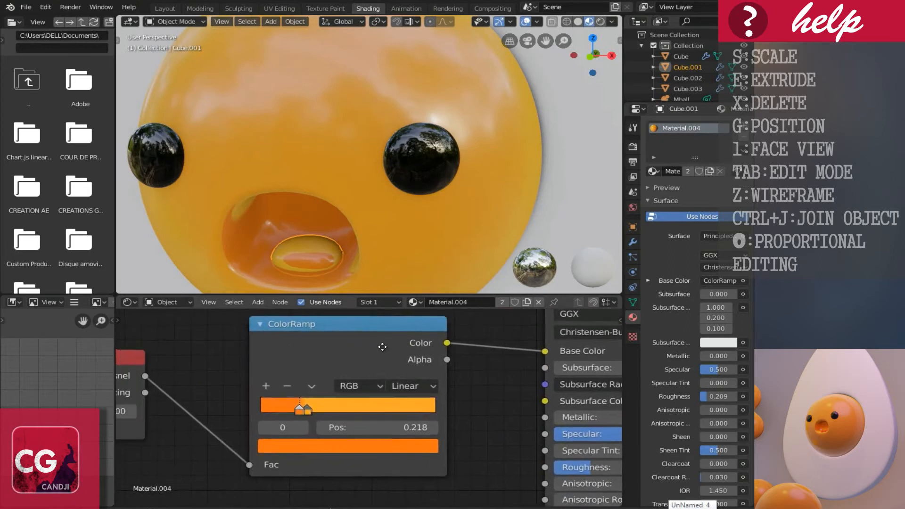
scroll(270, 408, up, 3)
drag(278, 413, 252, 417)
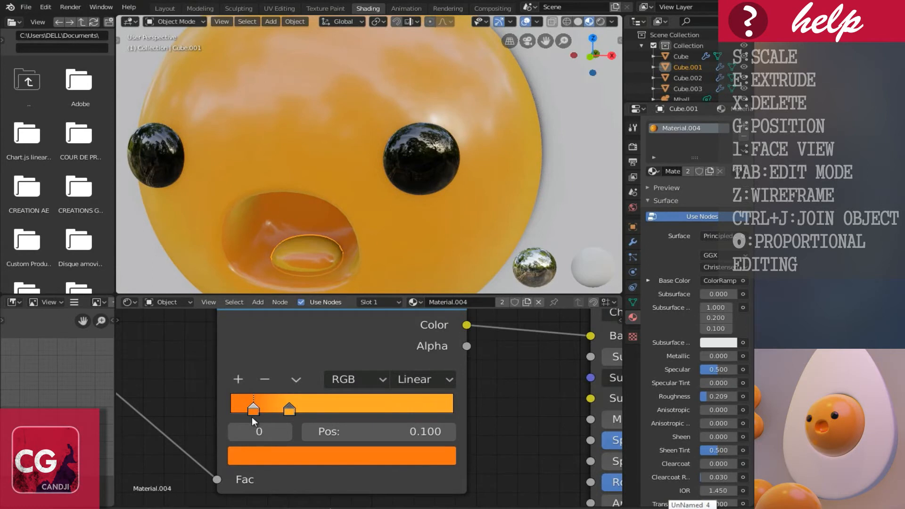
Remove the lighter orange stop from the tongue material's color ramp
click(288, 411)
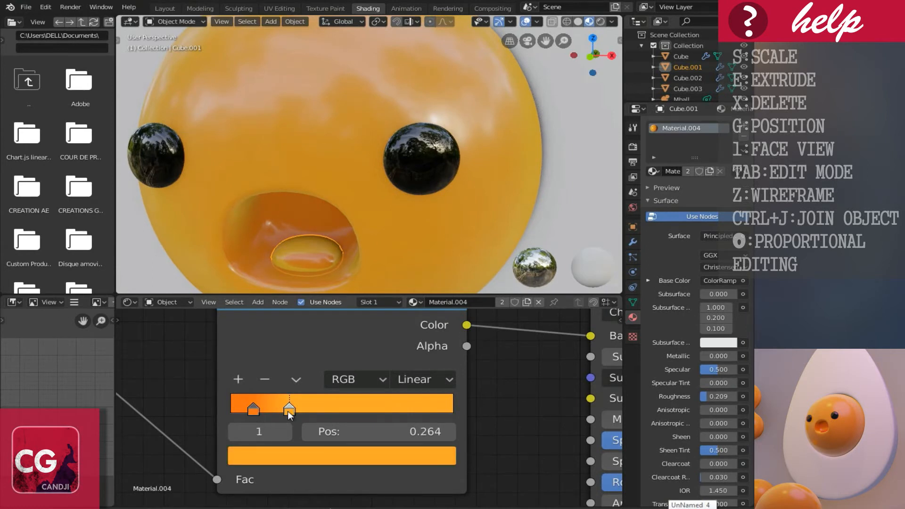
click(267, 379)
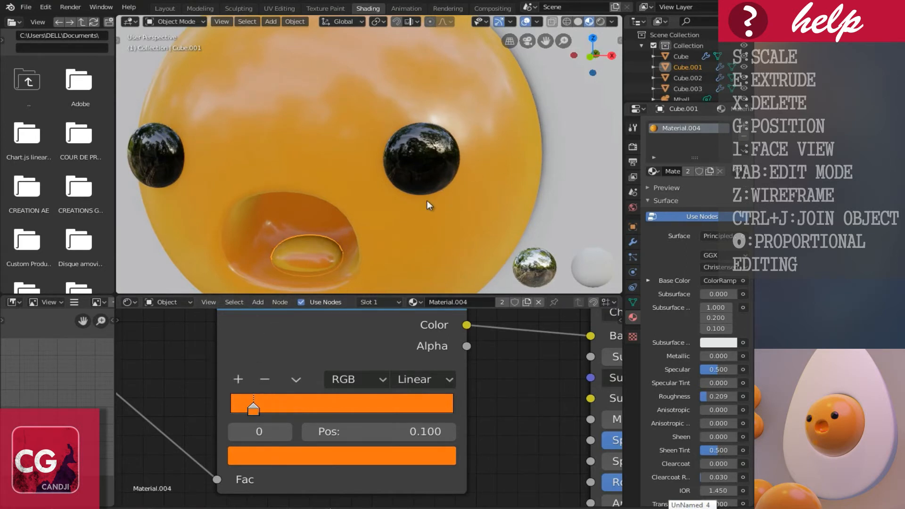
middle_drag(427, 201, 436, 197)
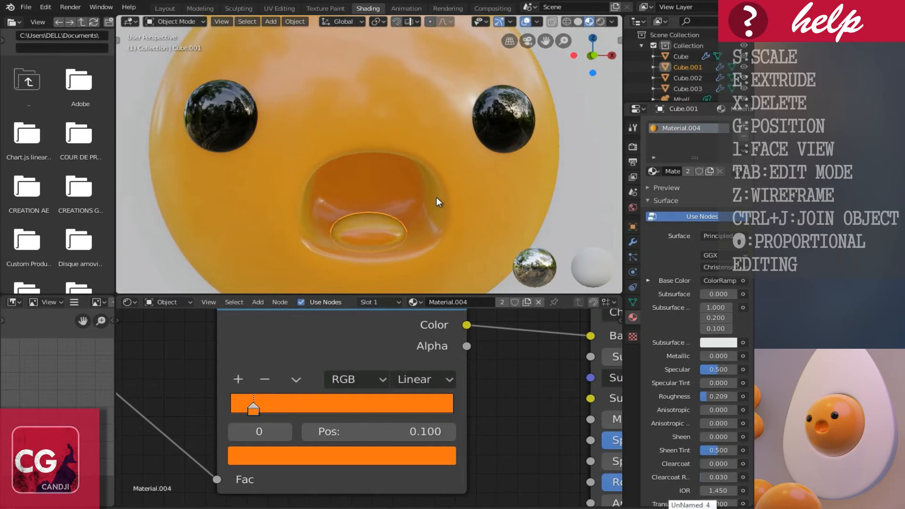
Examine the color of the mouth interior and tongue against the yolk from several angles and distances
scroll(330, 213, down, 6)
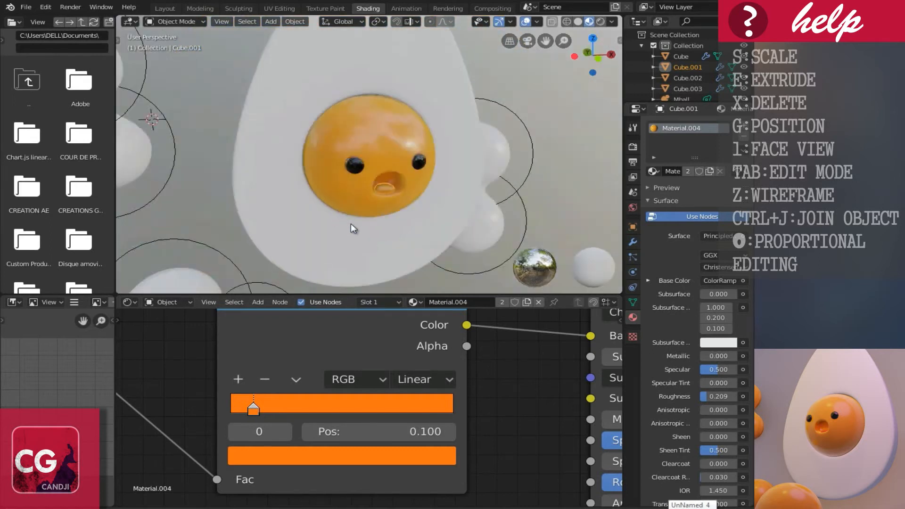
scroll(349, 226, up, 5)
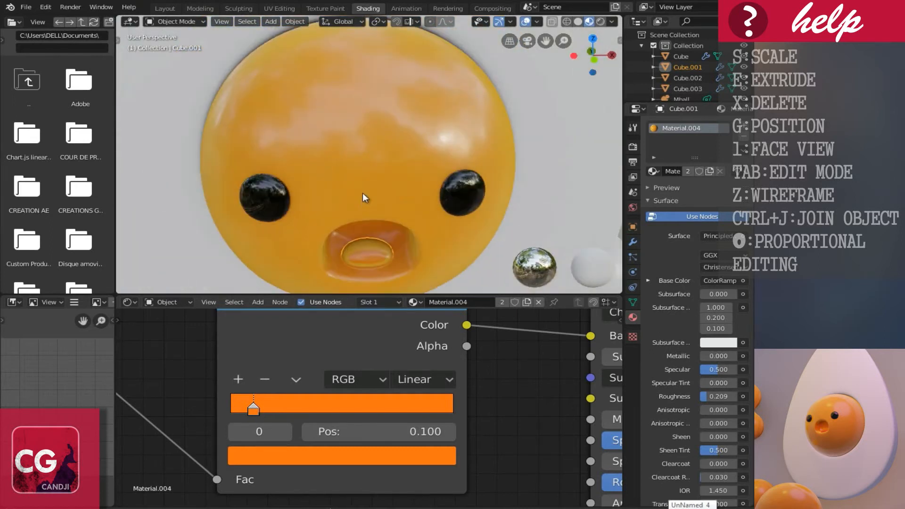
middle_drag(363, 193, 363, 185)
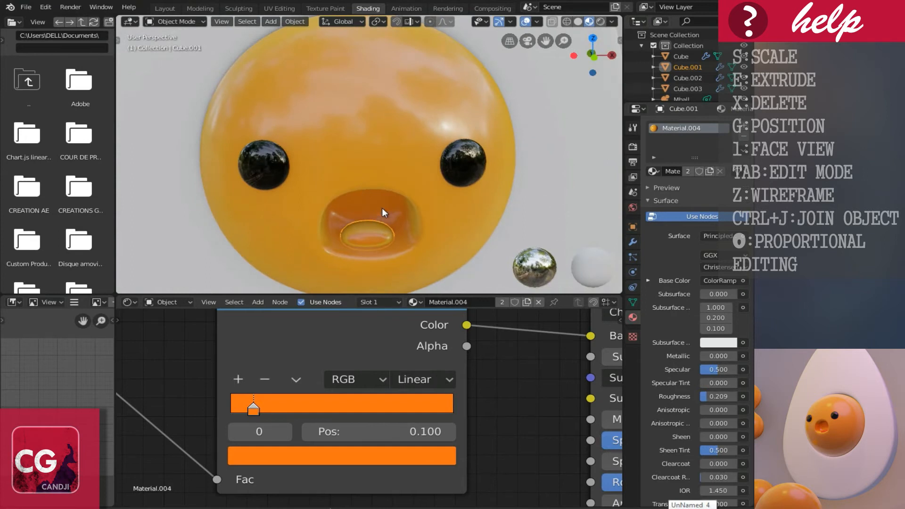
click(375, 204)
middle_drag(364, 210, 336, 207)
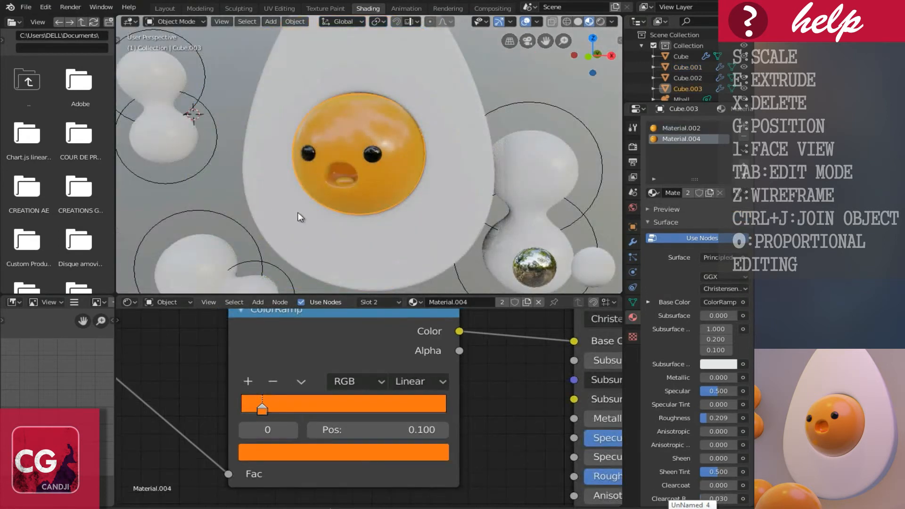
scroll(364, 191, up, 2)
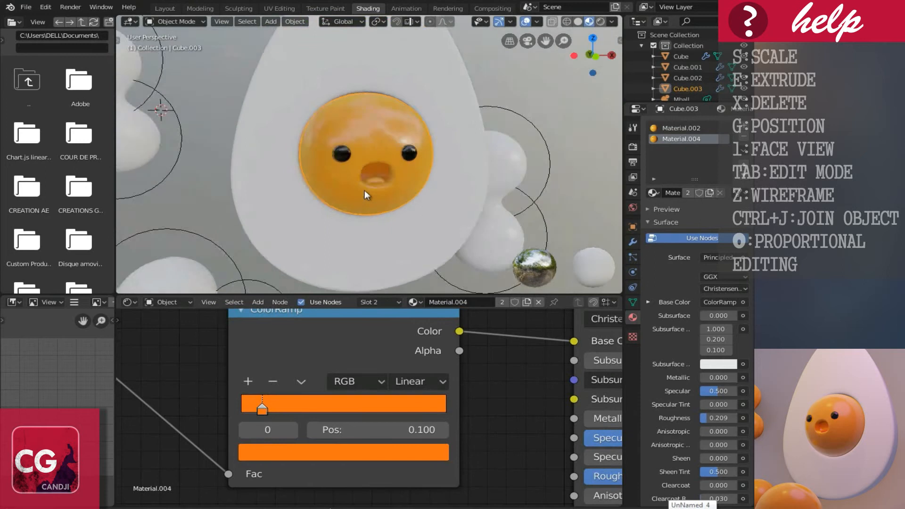
scroll(364, 190, up, 3)
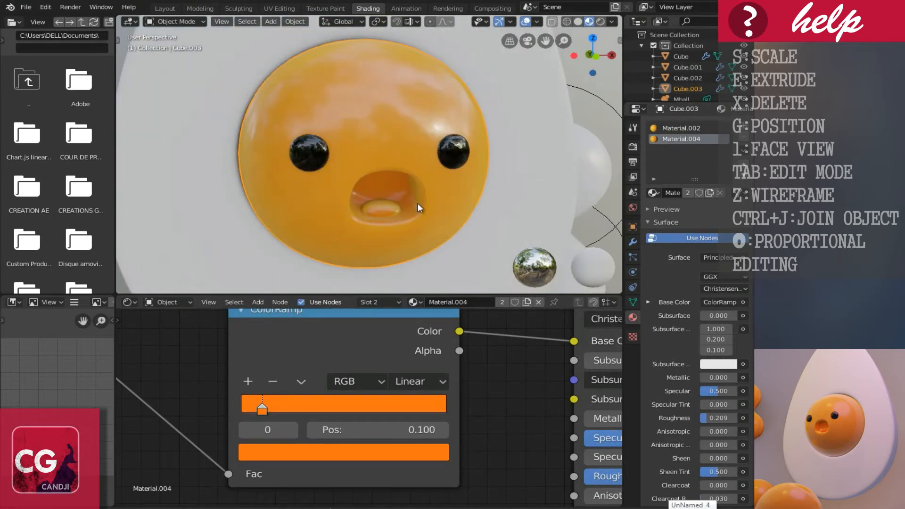
scroll(355, 183, up, 2)
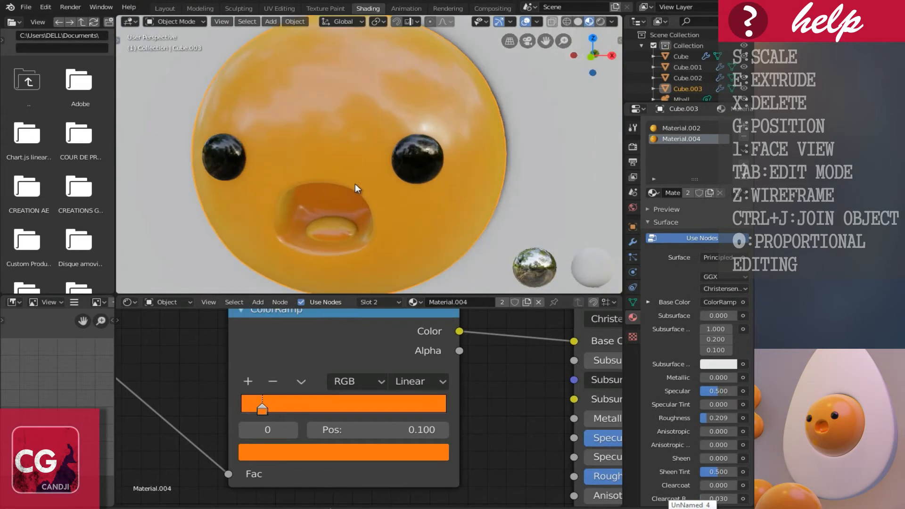
Reselect the tongue, move its ramp's remaining stop to position 0.400 and disconnect the ramp from Base Color
click(324, 225)
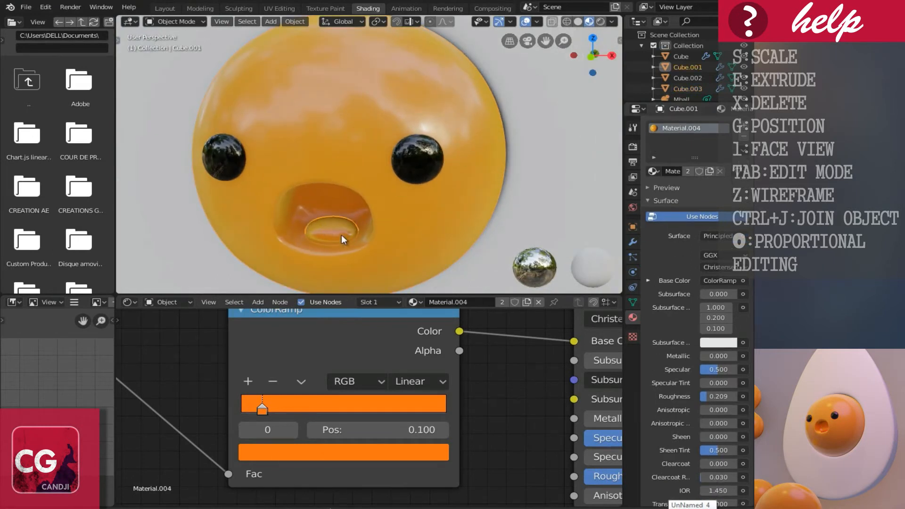
drag(265, 412, 324, 408)
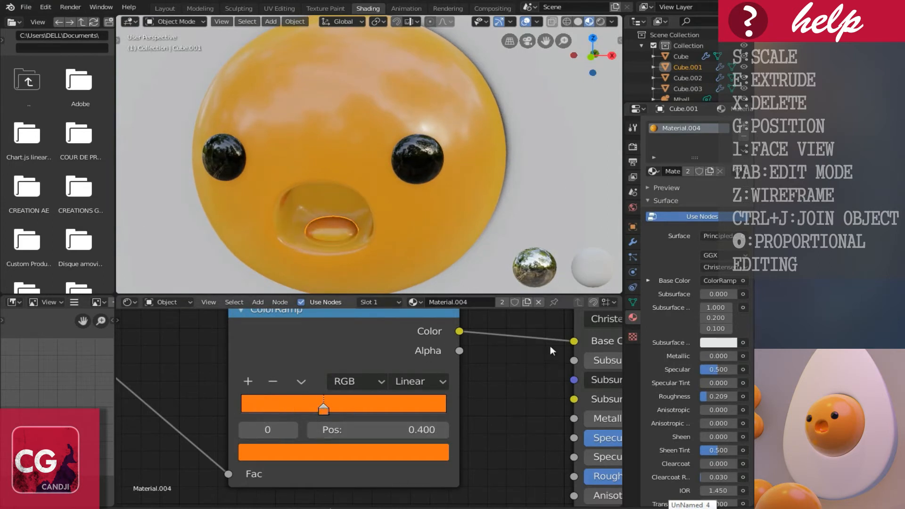
drag(574, 341, 510, 364)
Set Material.004's Base Color to a plain orange with hue 0.063, saturation 0.875 and value 0.906
scroll(511, 363, down, 3)
middle_drag(400, 396, 230, 447)
middle_drag(401, 431, 428, 433)
click(455, 420)
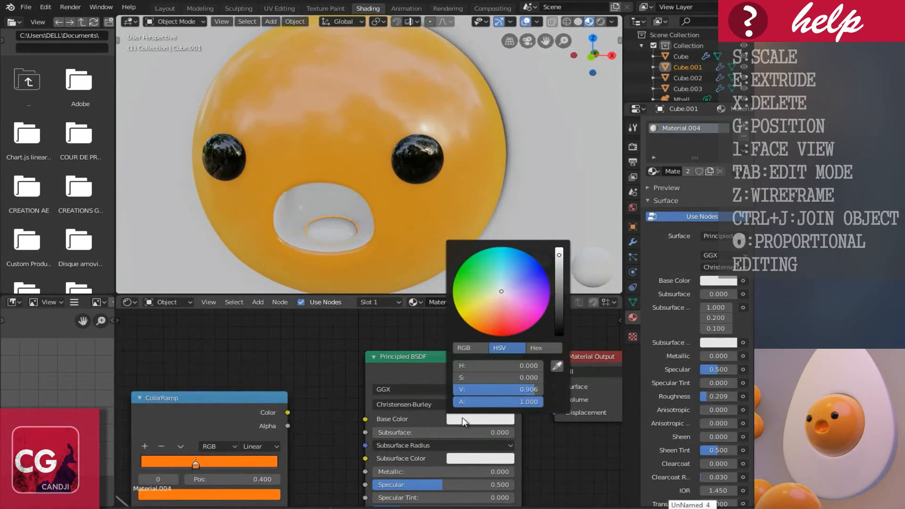
click(490, 323)
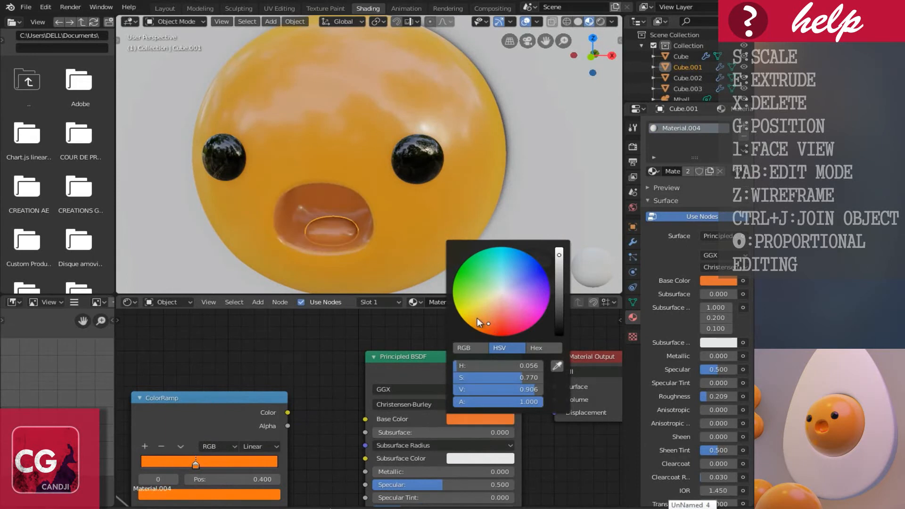
click(476, 319)
click(485, 328)
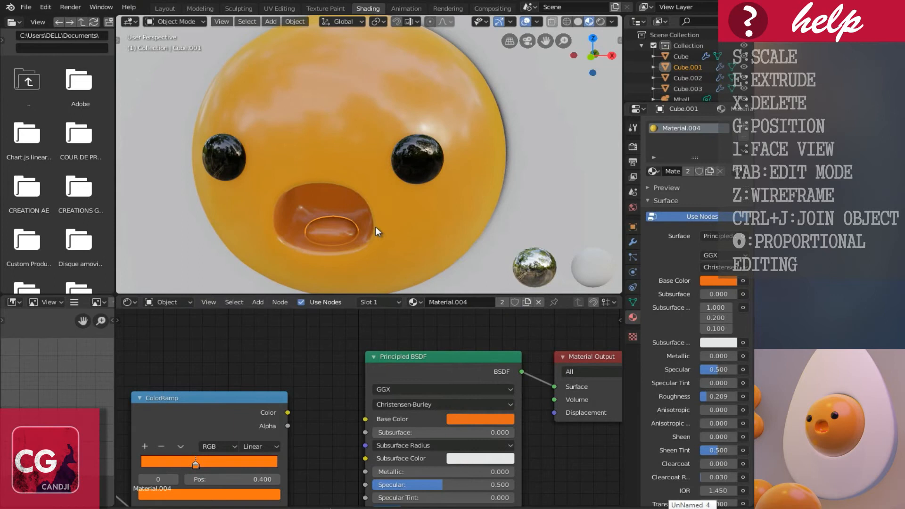
Brighten the mouth material's Base Color to value 1.000 and shift it to hue 0.055 and saturation 0.837
scroll(368, 204, down, 3)
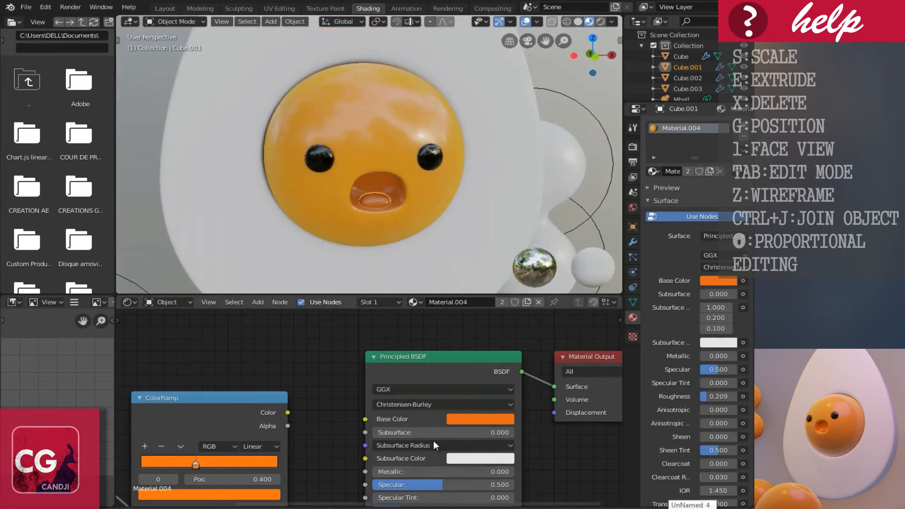
scroll(434, 440, up, 3)
click(438, 405)
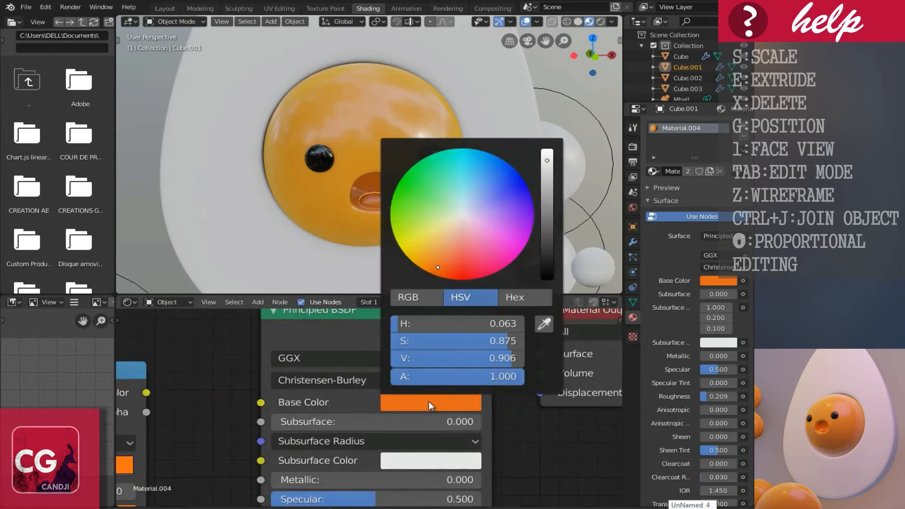
drag(548, 163, 532, 96)
click(547, 178)
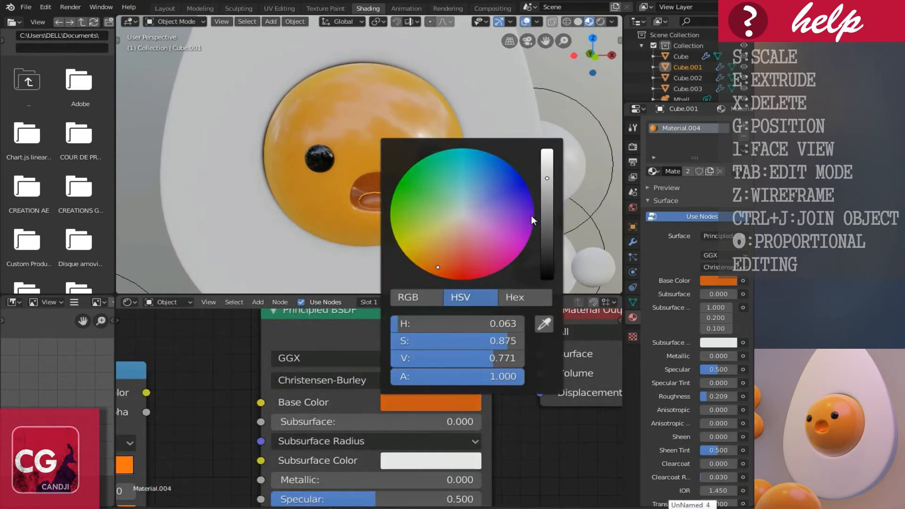
drag(545, 166, 544, 106)
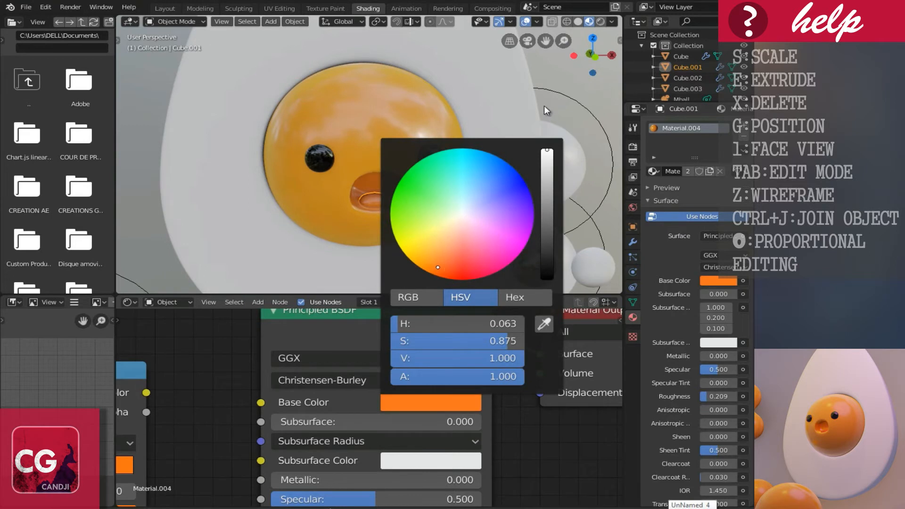
click(440, 262)
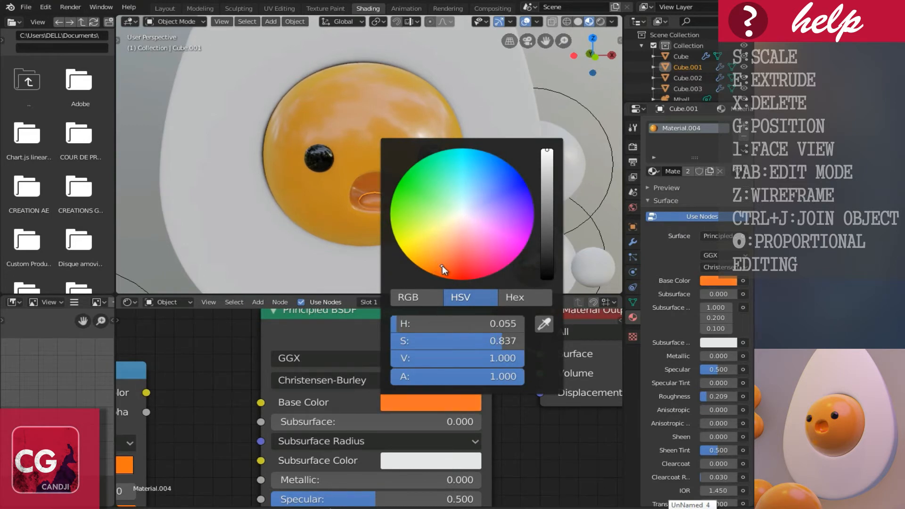
click(258, 230)
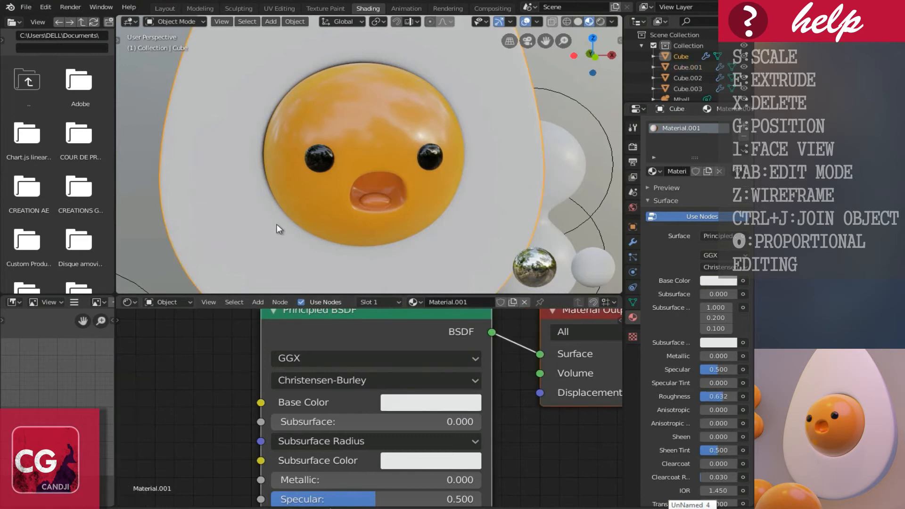
Select the yolk, view its Material.002 node setup and return to its mouth material, Material.004
scroll(386, 191, up, 2)
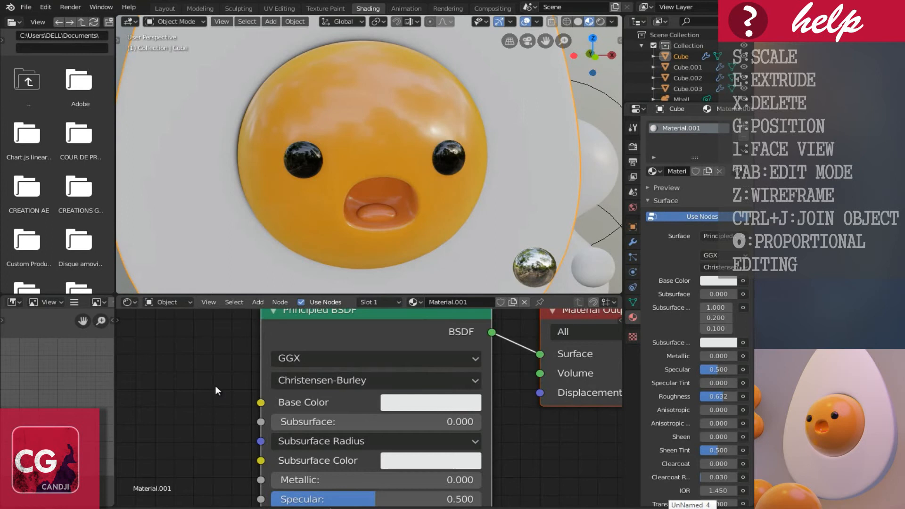
scroll(216, 383, down, 2)
click(355, 163)
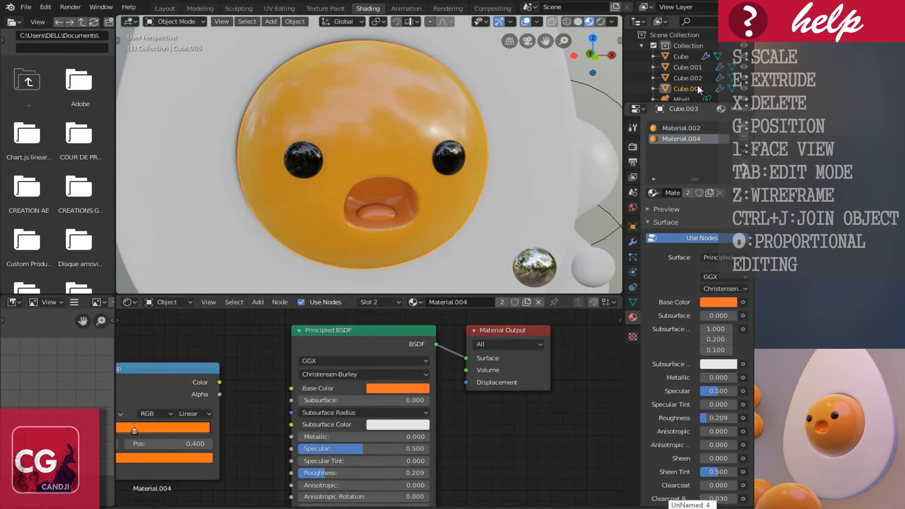
click(670, 128)
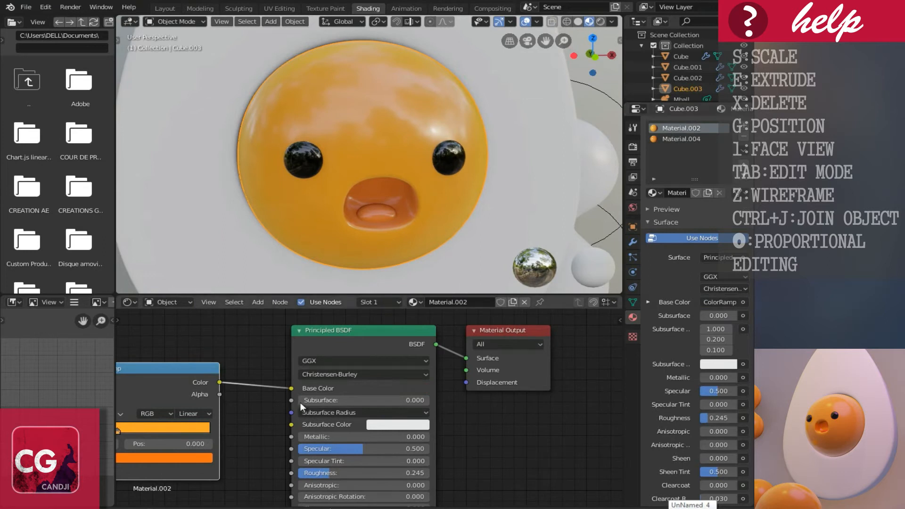
click(694, 142)
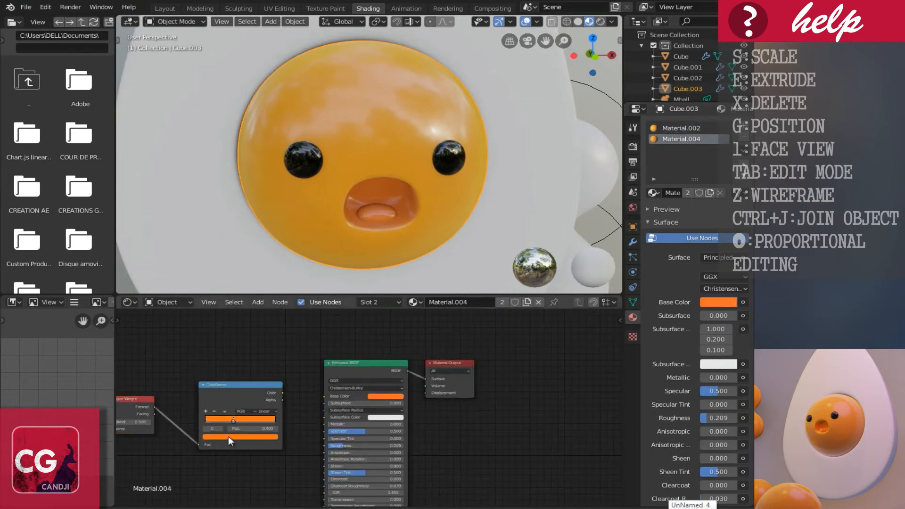
Replace Material.004's single-stop color ramp with a two-stop orange gradient ramp and connect its Color output to Base Color
scroll(228, 437, down, 2)
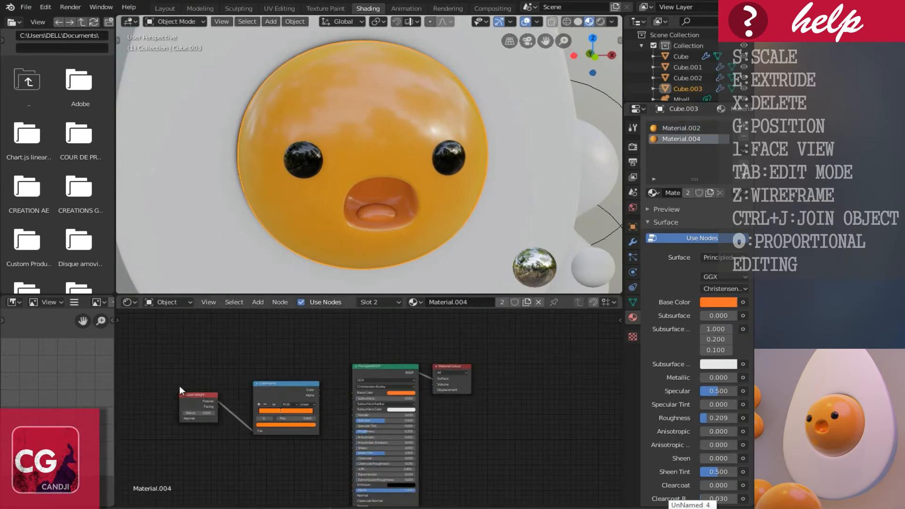
drag(165, 346, 320, 446)
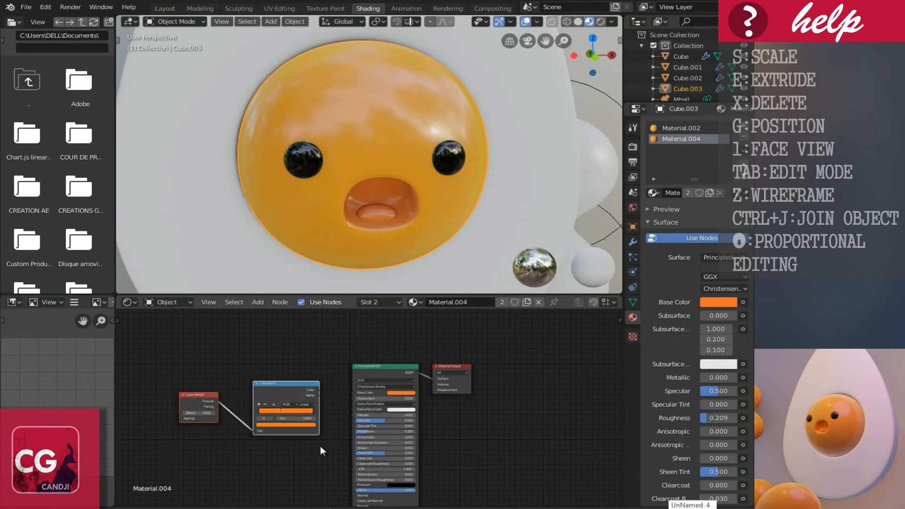
key(x)
key(ctrl+z)
scroll(287, 433, up, 3)
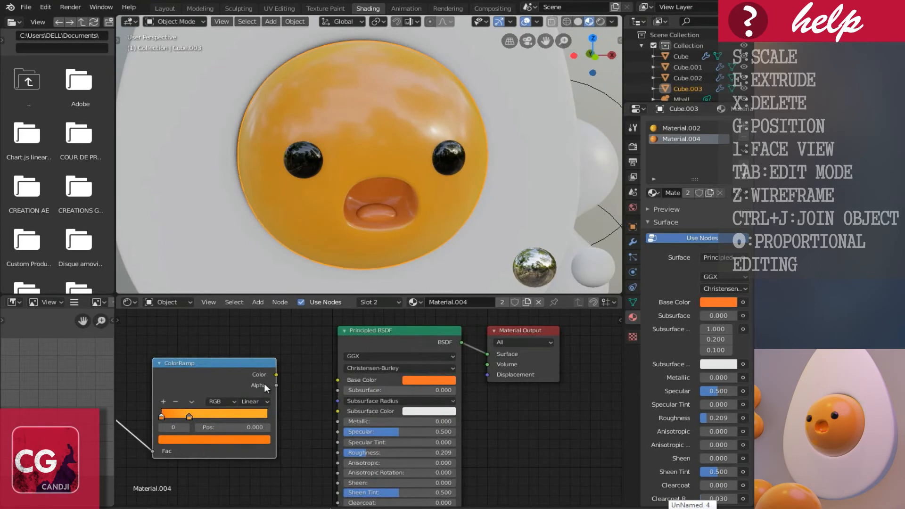
scroll(275, 359, up, 3)
drag(272, 358, 366, 367)
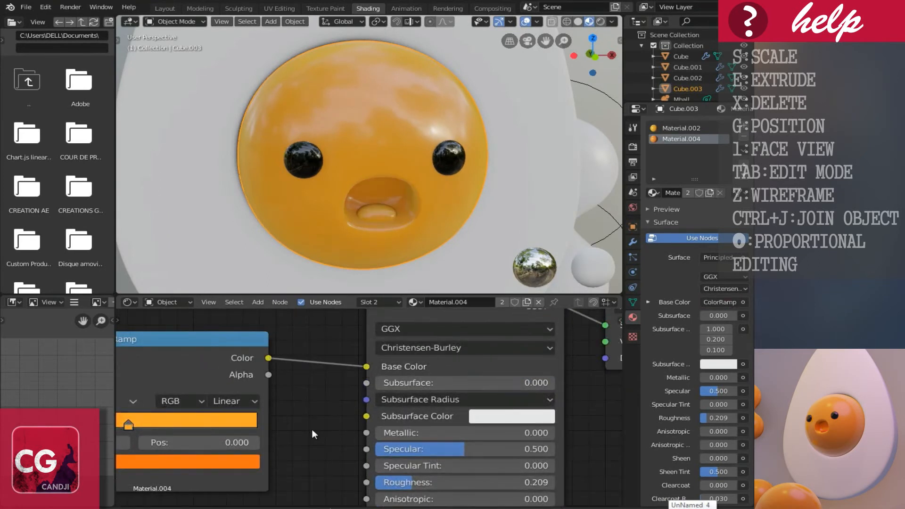
Move the lighter orange stop of the mouth material's color ramp to position 0.968
middle_drag(334, 428, 443, 346)
scroll(394, 198, up, 5)
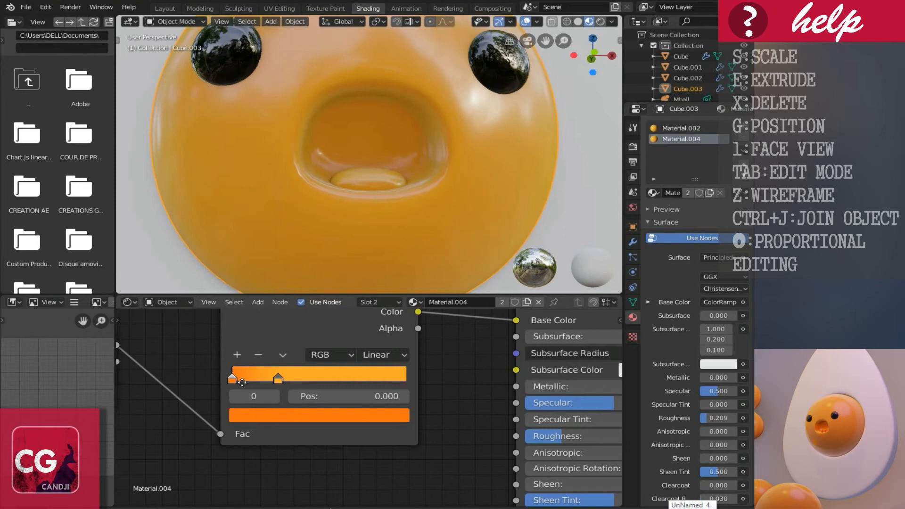
key(g)
drag(250, 382, 417, 382)
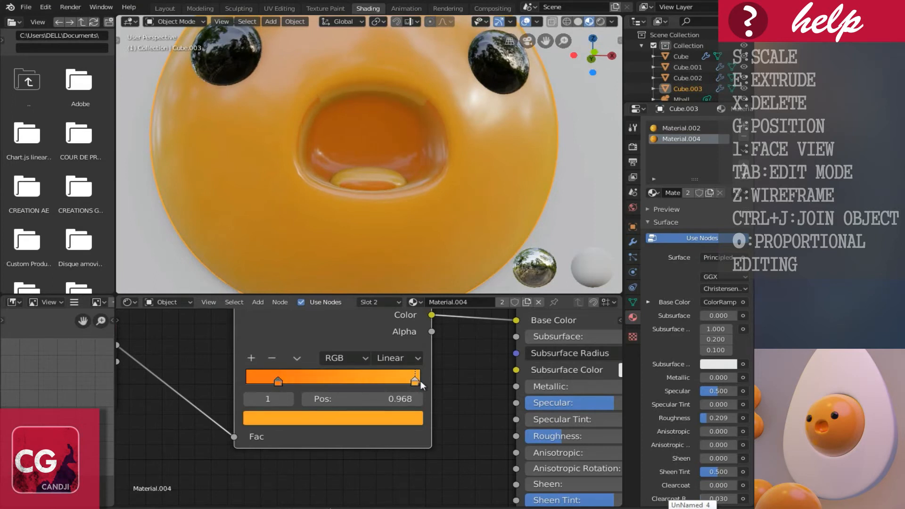
Move the ramp's darker orange stop to position 0.768 and check the mouth on the whole egg
drag(279, 380, 364, 330)
scroll(359, 160, down, 5)
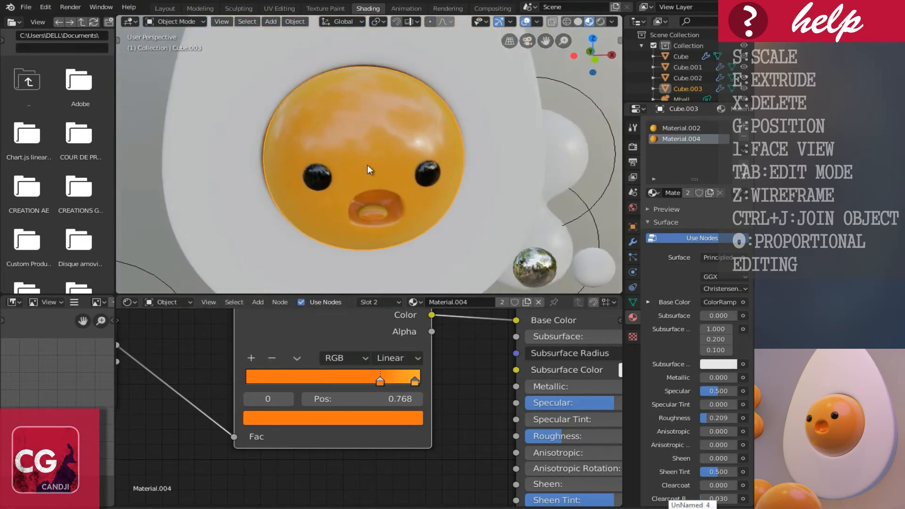
middle_drag(369, 154, 371, 156)
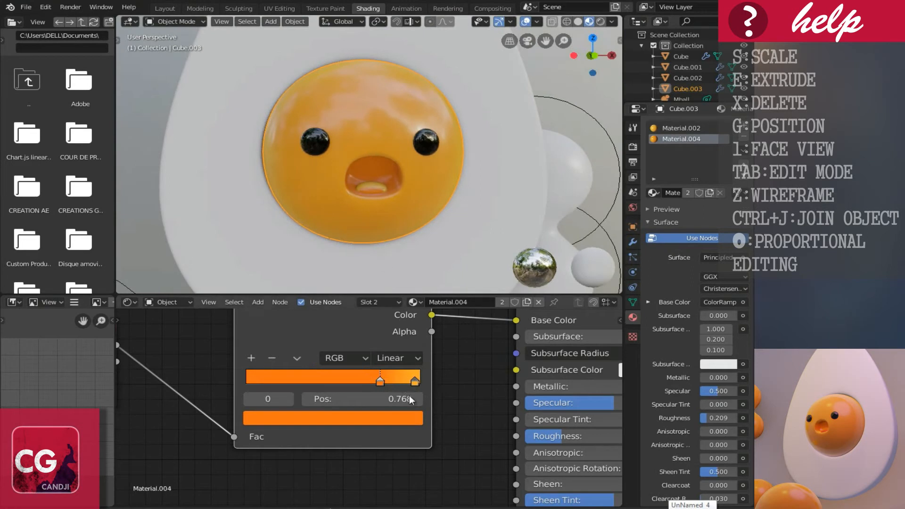
Lower the mouth material's Roughness to 0.150 and move its ramp's darker orange stop to position 0.282
middle_drag(603, 427, 490, 423)
drag(438, 434, 423, 436)
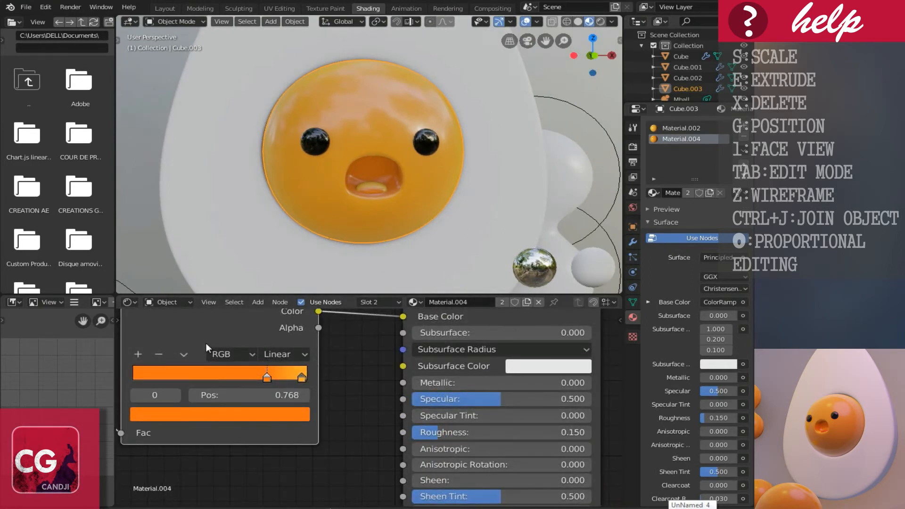
scroll(311, 370, up, 4)
drag(386, 392, 282, 392)
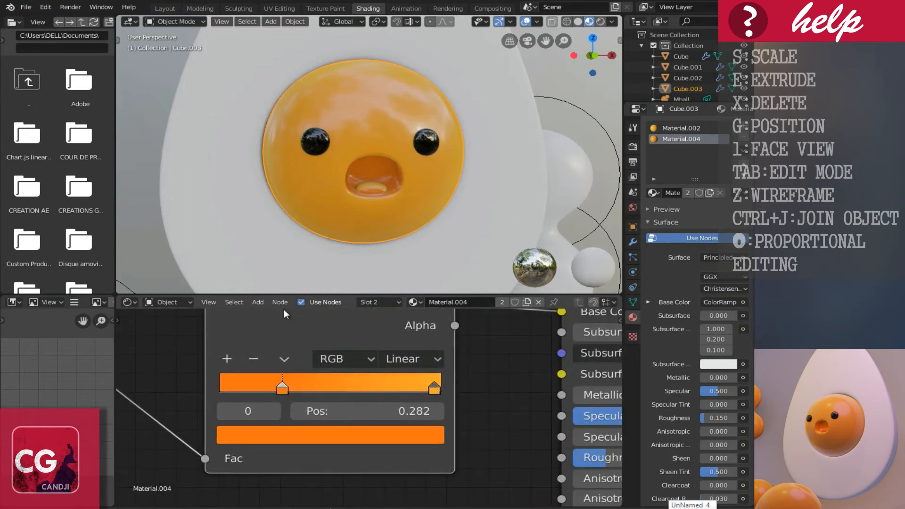
Remove Material.004 from the tongue and give the tongue a new material instead
click(369, 182)
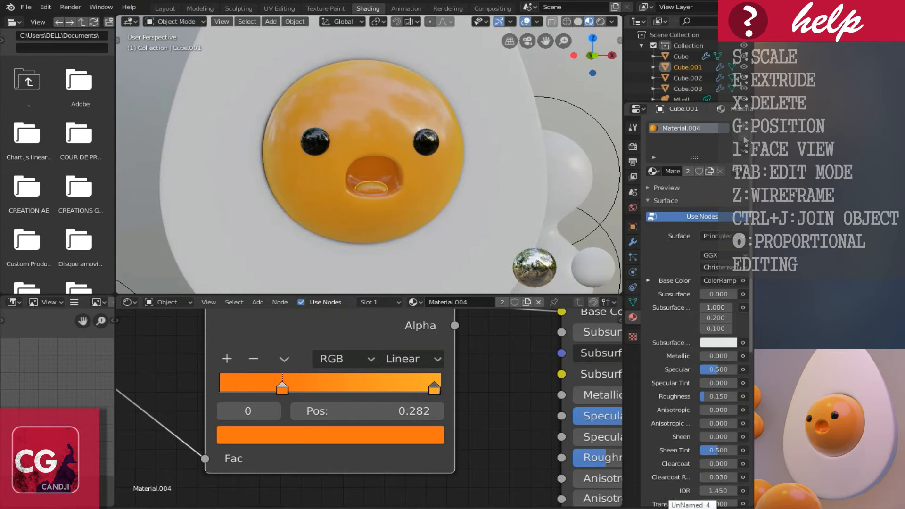
click(744, 140)
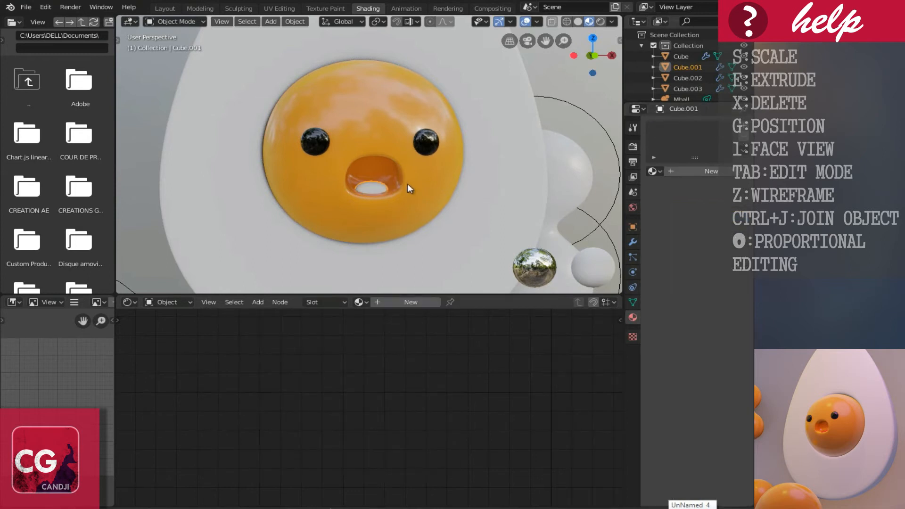
middle_drag(433, 187, 368, 225)
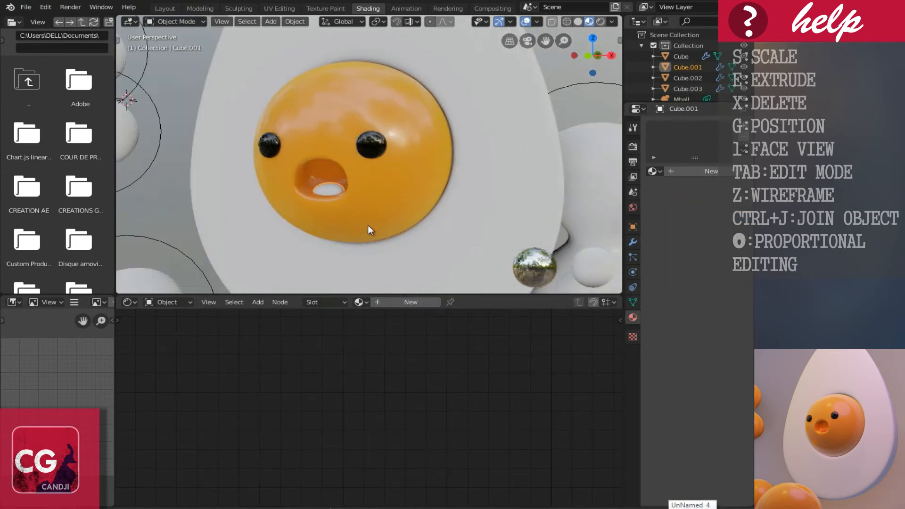
click(387, 304)
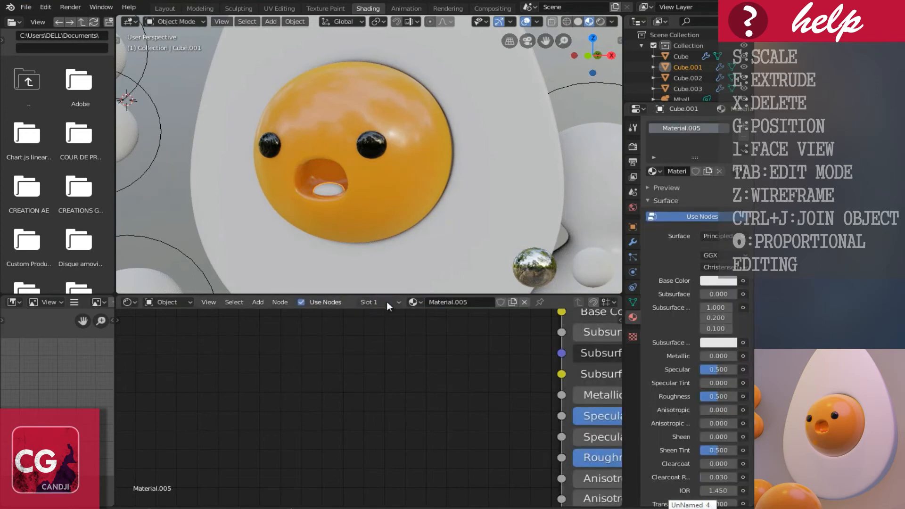
middle_drag(258, 445, 158, 473)
middle_drag(345, 420, 219, 451)
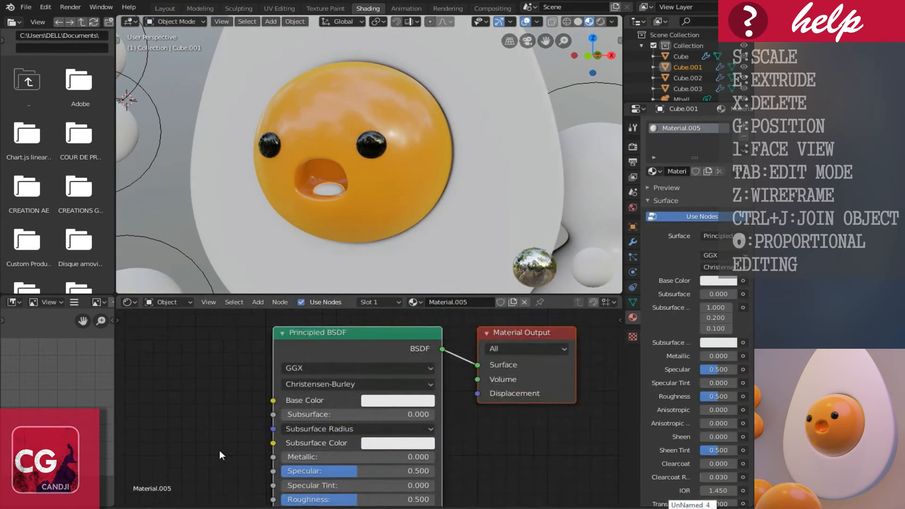
Set the new tongue material's Base Color to orange with hue 0.039 and saturation 0.858, trying red and pink tones first
click(391, 403)
click(405, 290)
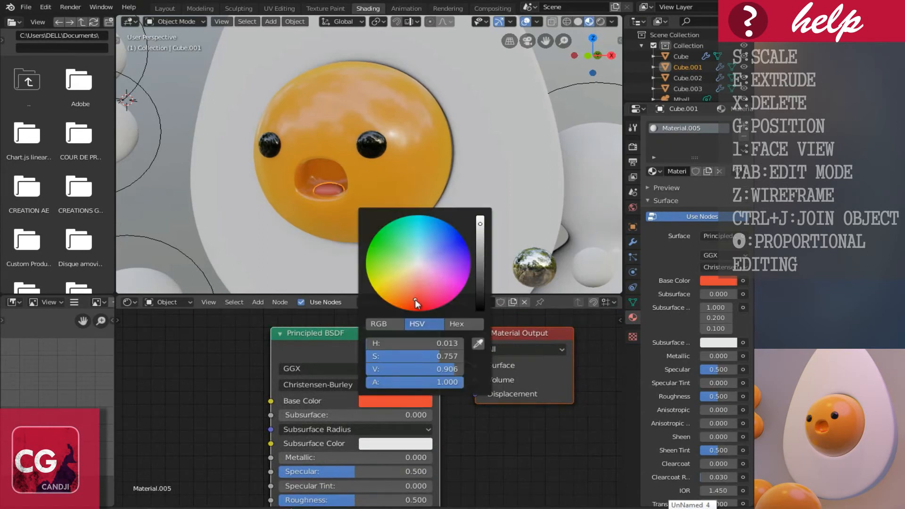
scroll(384, 168, up, 2)
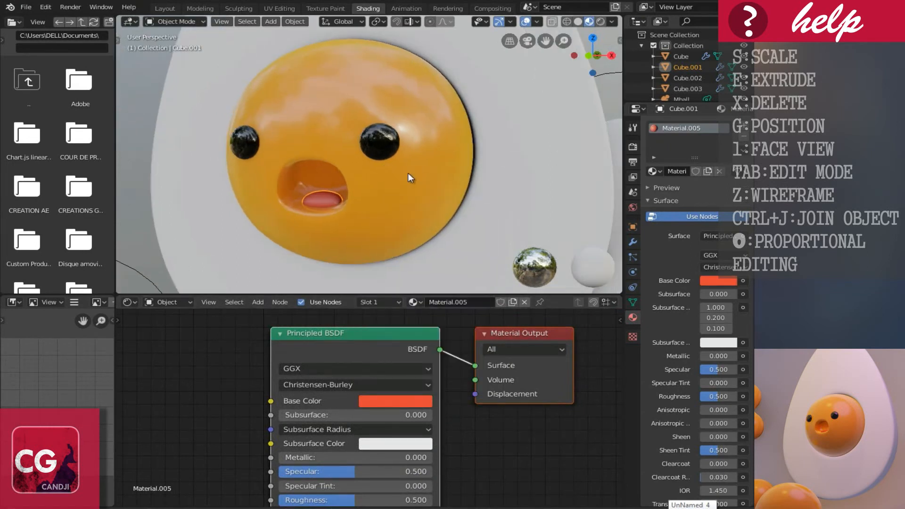
click(386, 403)
drag(414, 302, 433, 305)
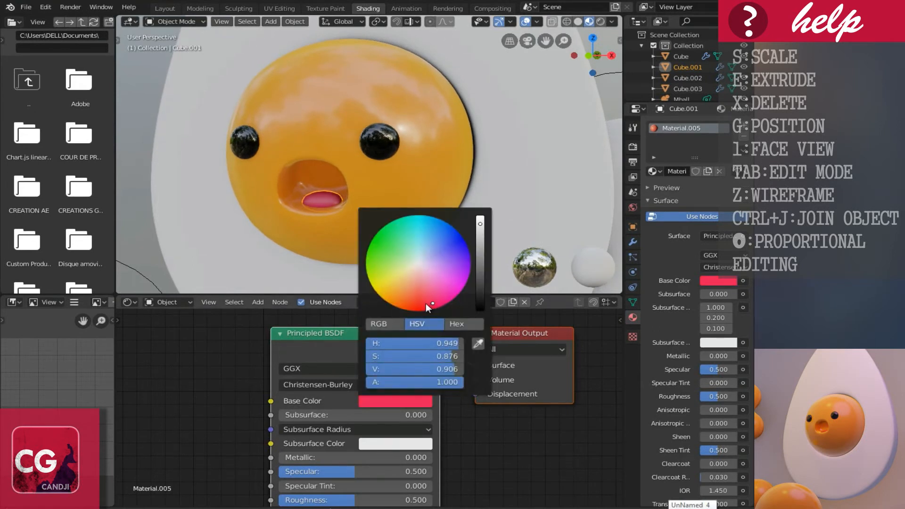
click(407, 304)
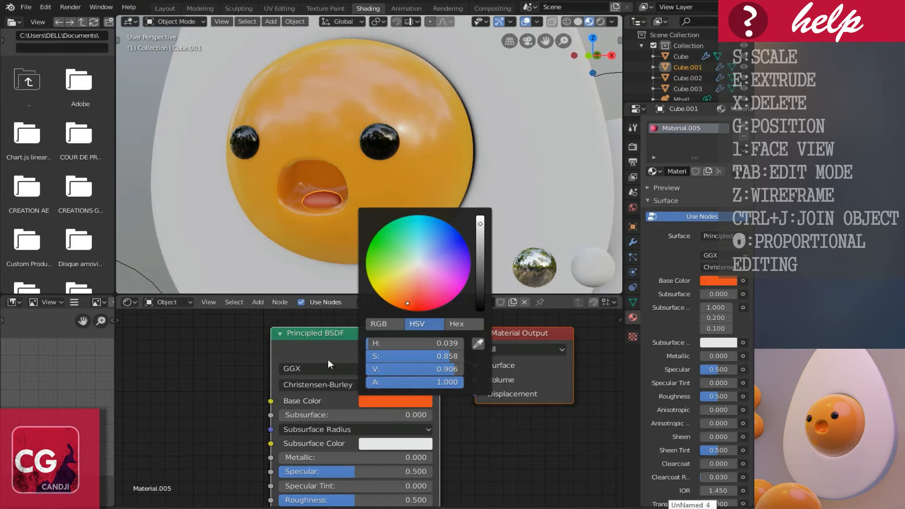
Lower the tongue material's Roughness to 0.164 and shift its Base Color to red-orange at hue 0.015, saturation 0.870
middle_drag(331, 451, 331, 449)
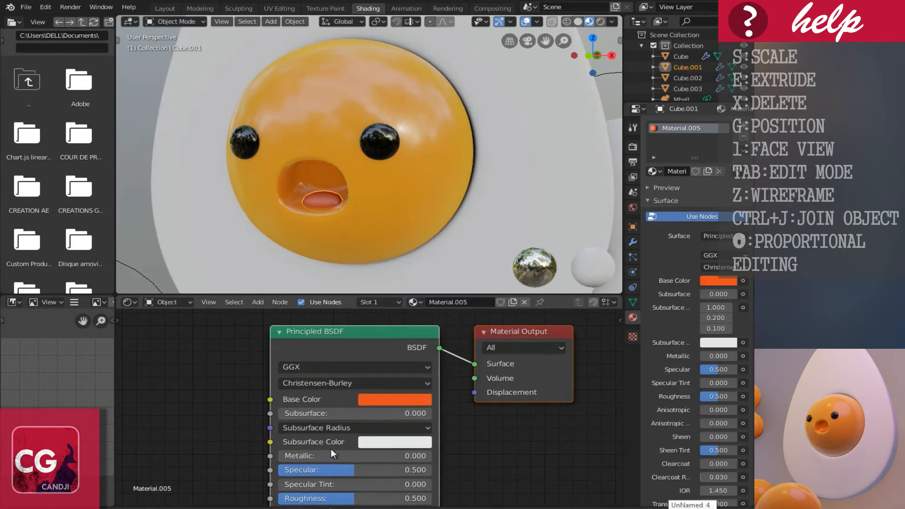
drag(306, 502, 248, 507)
scroll(436, 187, up, 3)
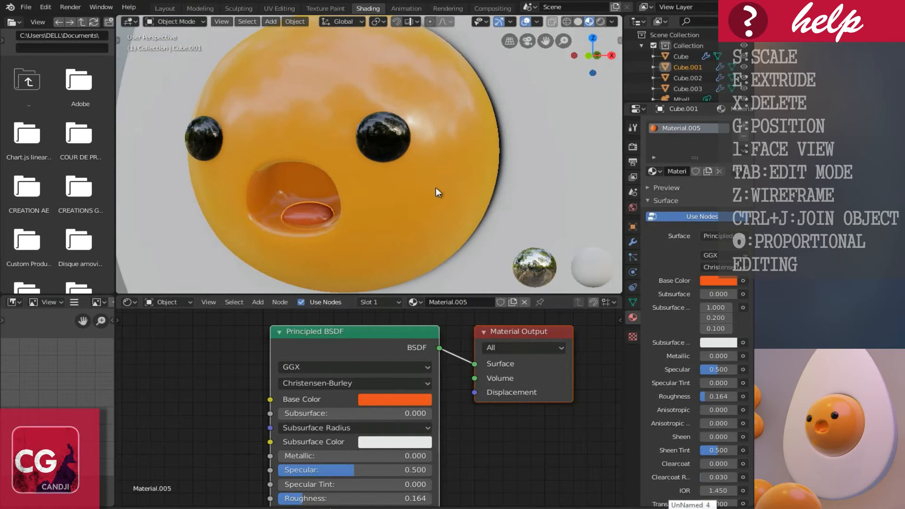
click(384, 400)
drag(410, 302, 414, 305)
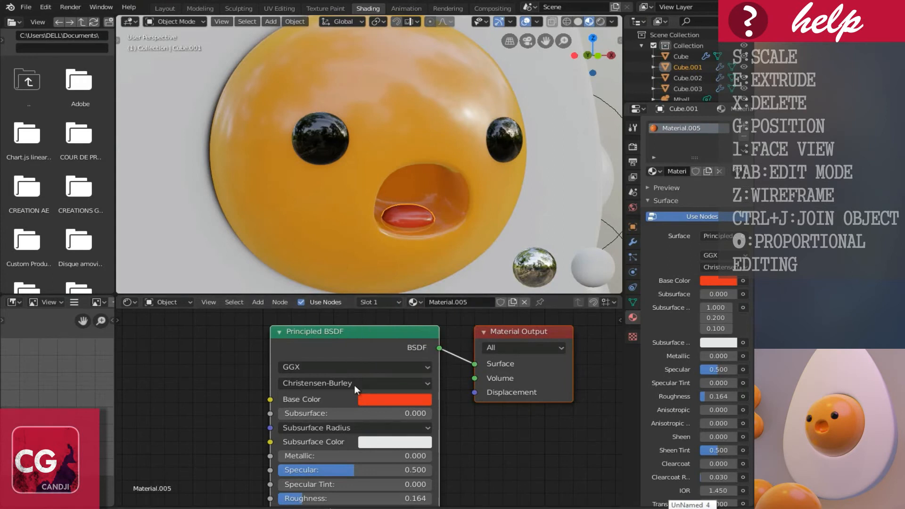
Change the tongue's Base Color to orange at hue 0.051, saturation 0.936, and check it on the whole egg
click(380, 398)
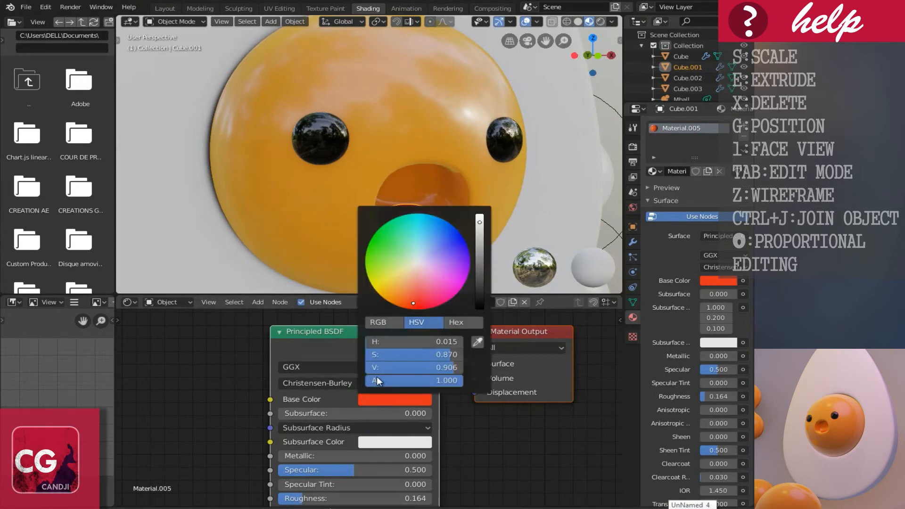
click(403, 304)
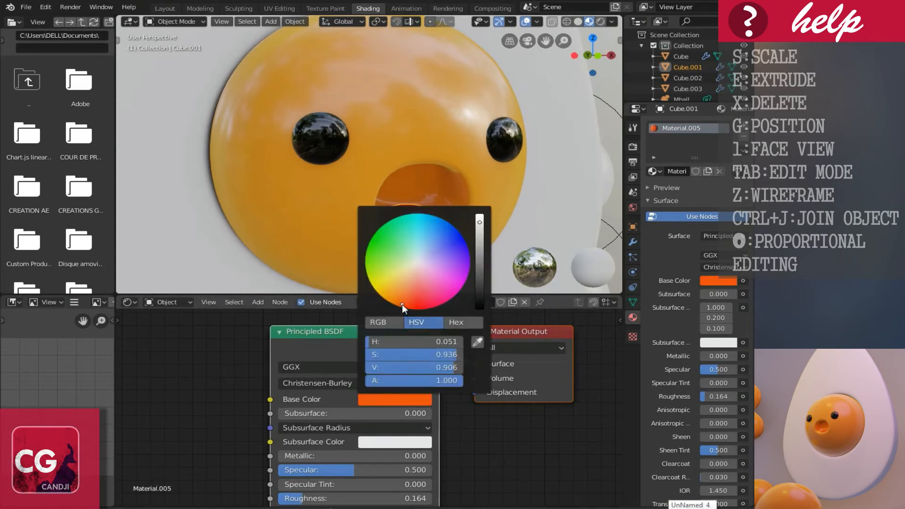
click(349, 217)
scroll(443, 201, down, 3)
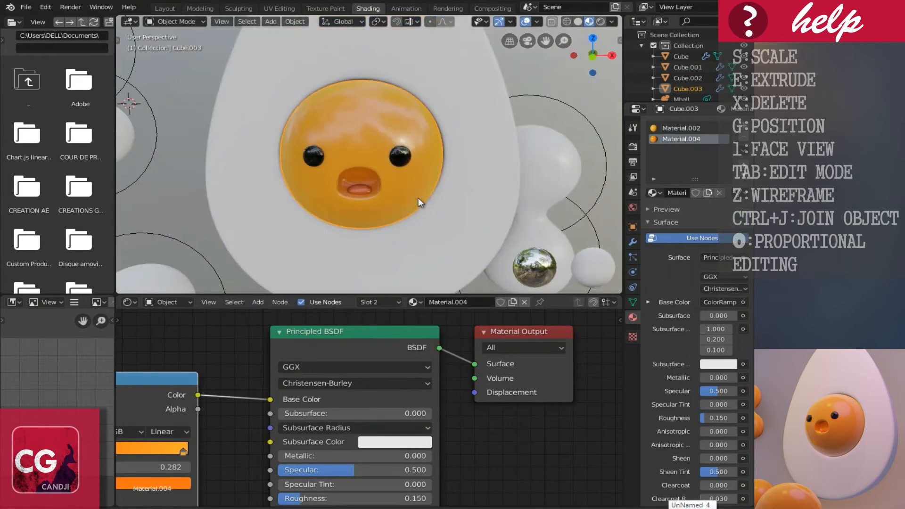
scroll(411, 195, up, 4)
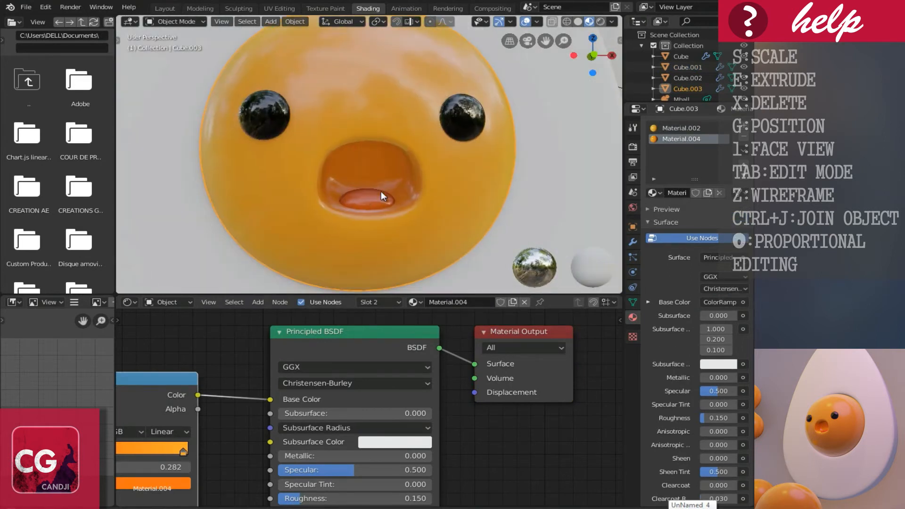
Try several red, pink, pale yellow and orange Base Colors on the tongue material, ending on a lighter orange
click(367, 200)
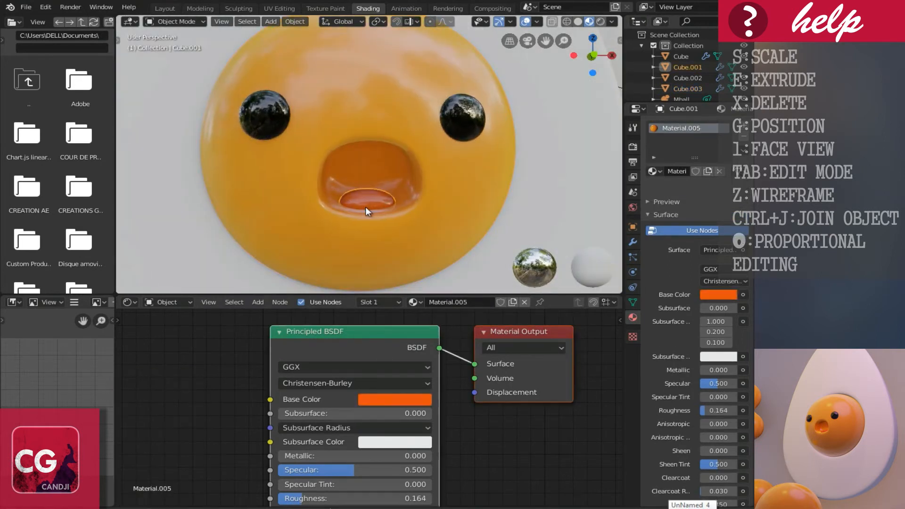
click(380, 402)
click(401, 294)
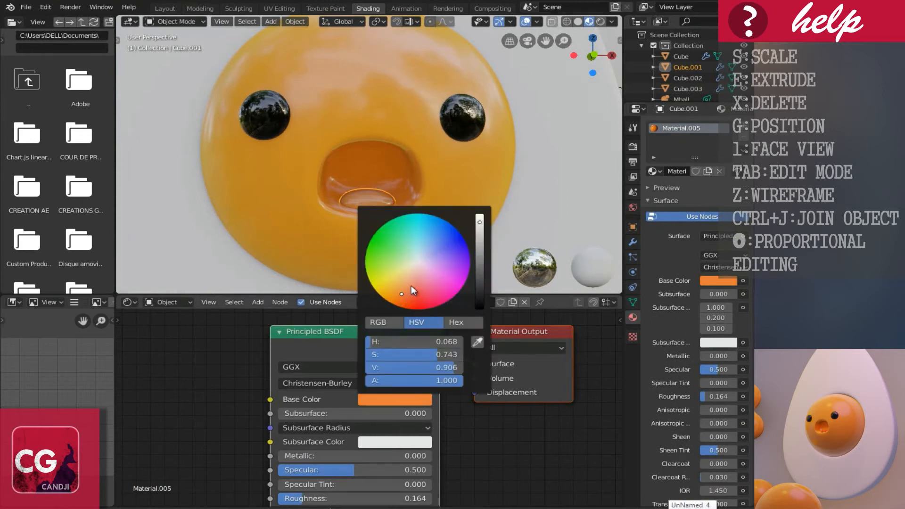
click(411, 285)
click(423, 295)
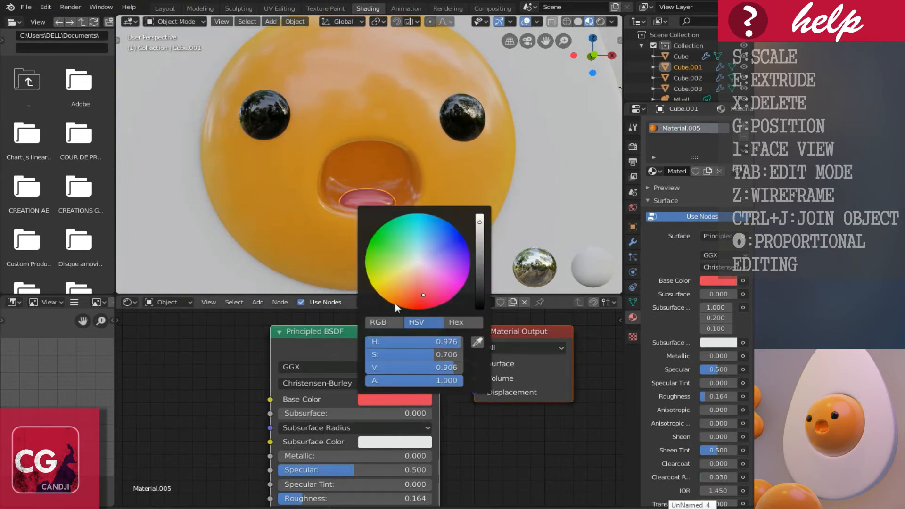
click(394, 301)
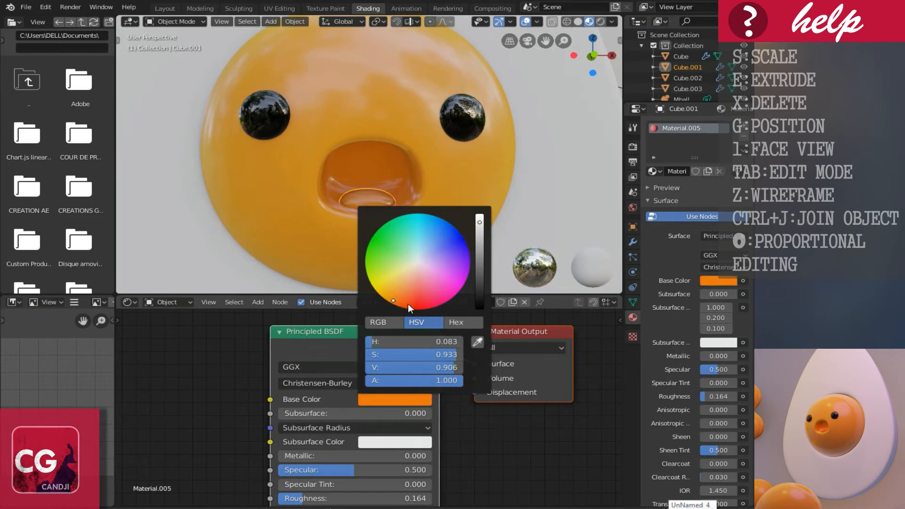
click(408, 304)
click(431, 303)
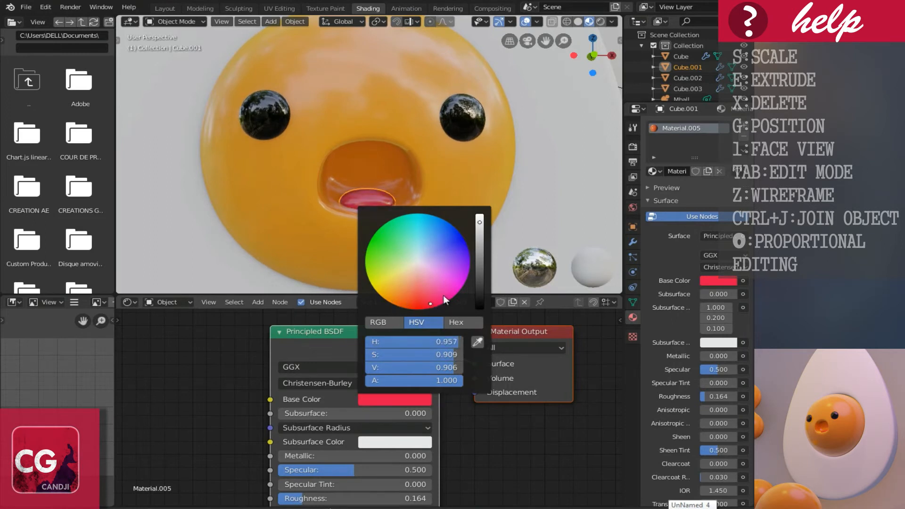
click(401, 280)
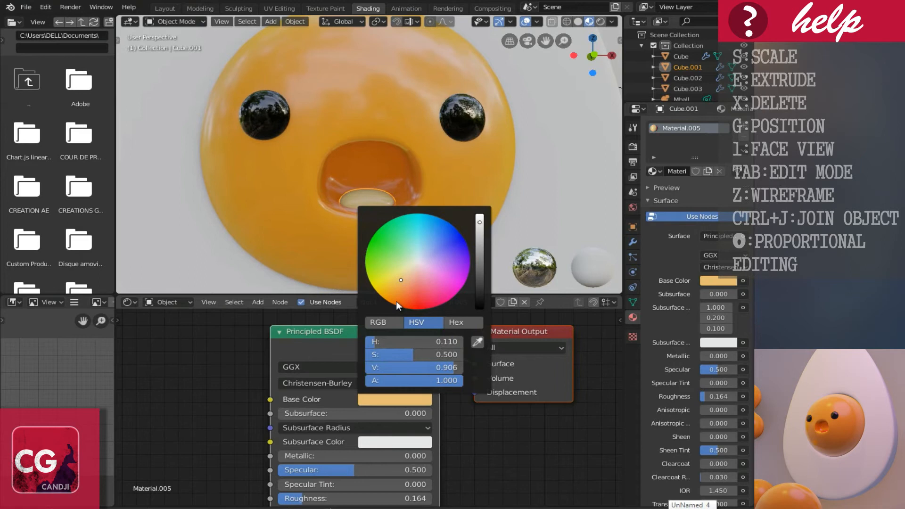
click(410, 306)
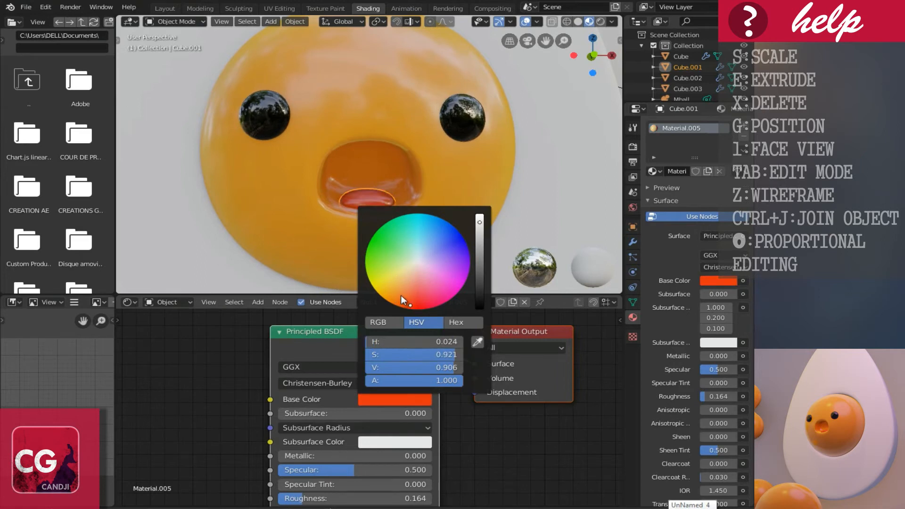
click(401, 295)
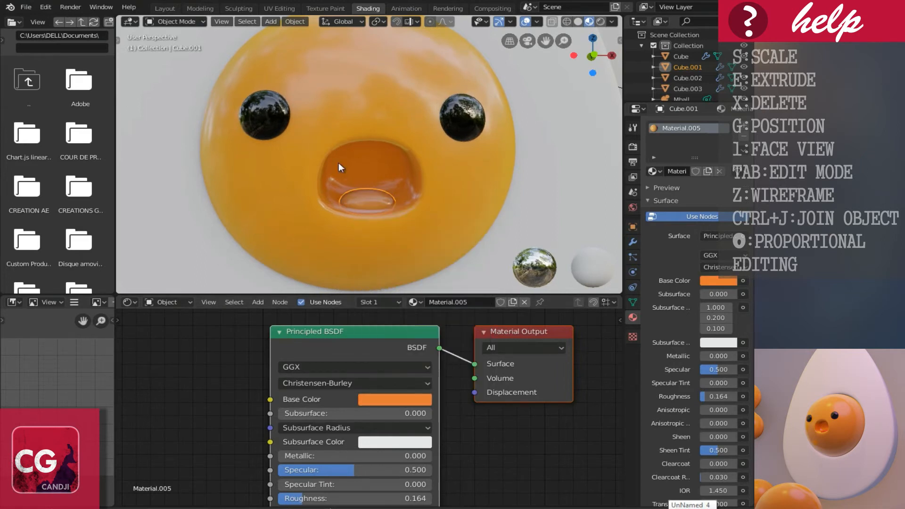
Check the tongue against the whole face and assign the existing Material.004 to it
scroll(338, 163, down, 4)
scroll(369, 187, up, 1)
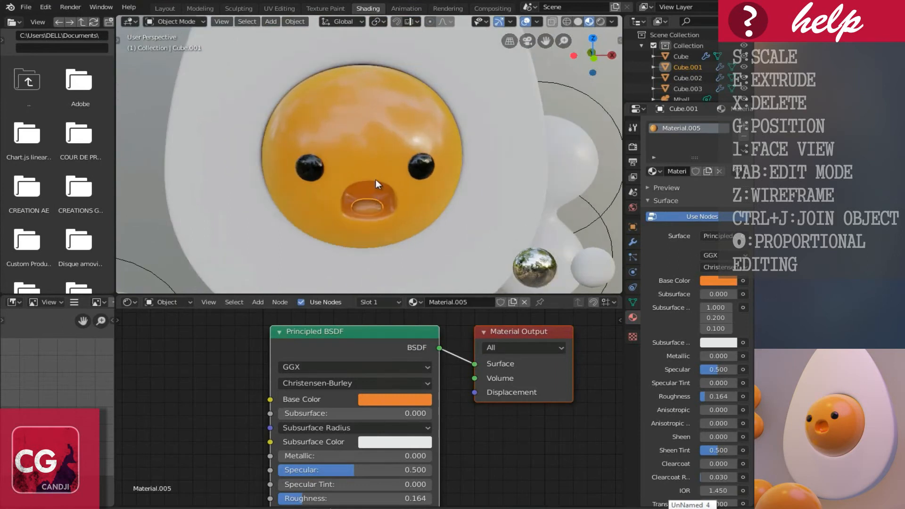
middle_drag(353, 182, 376, 167)
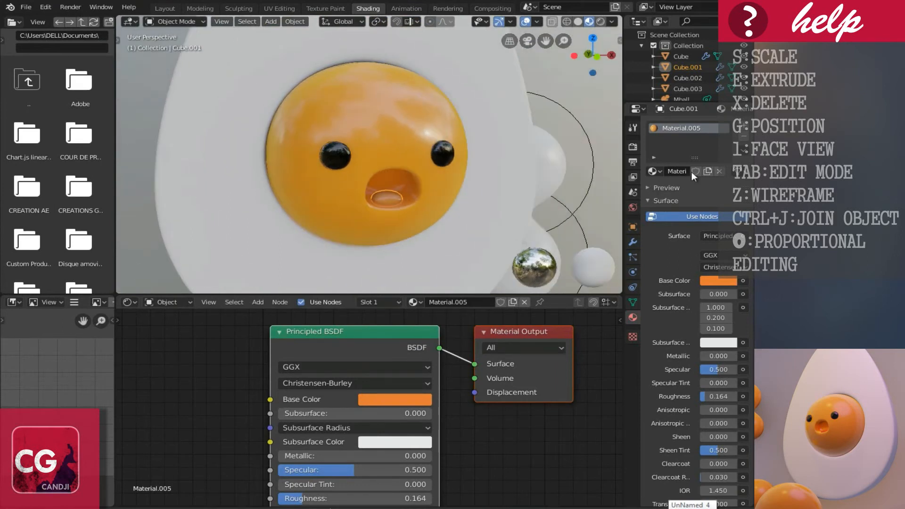
click(652, 171)
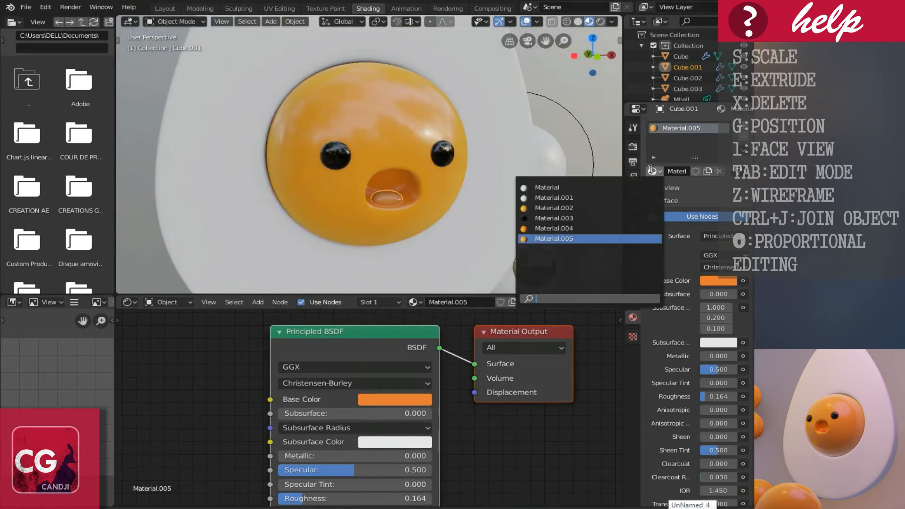
click(565, 228)
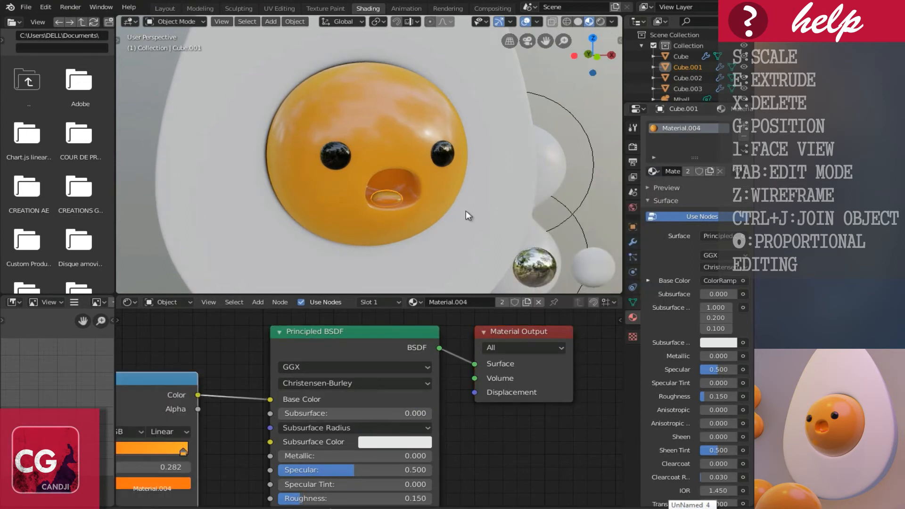
Select the metaballs around the egg and create a new material for them
click(463, 197)
scroll(453, 193, down, 3)
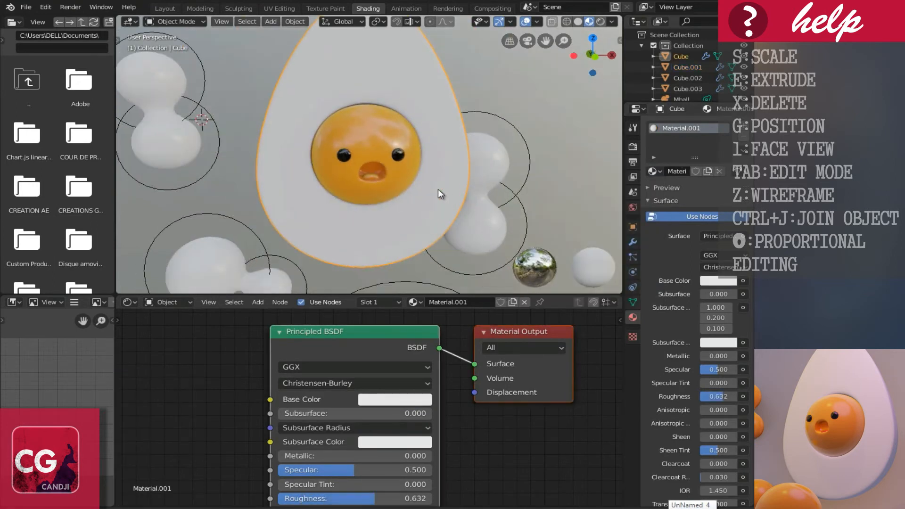
middle_drag(315, 155, 318, 193)
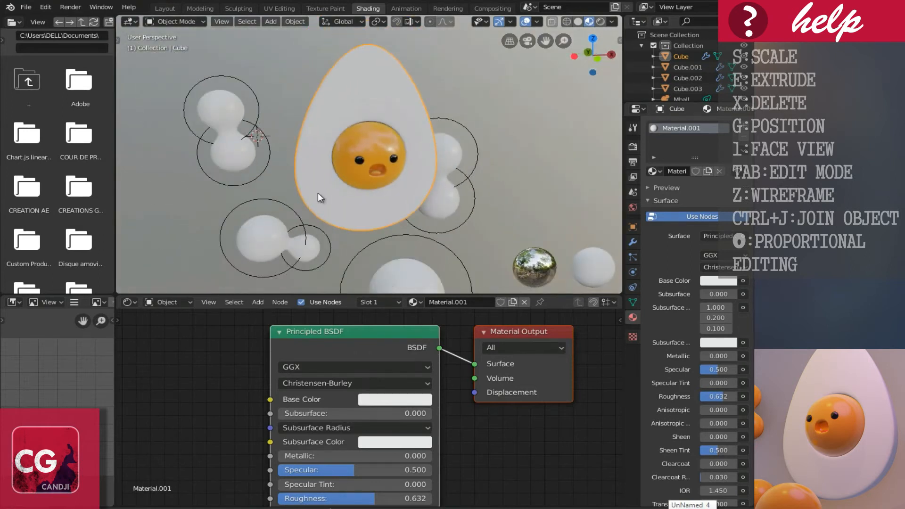
click(249, 243)
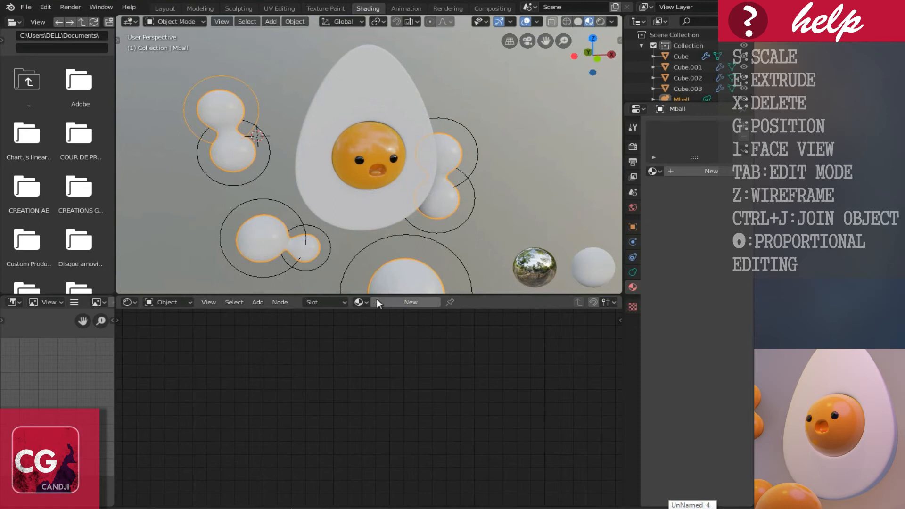
middle_drag(437, 279, 417, 205)
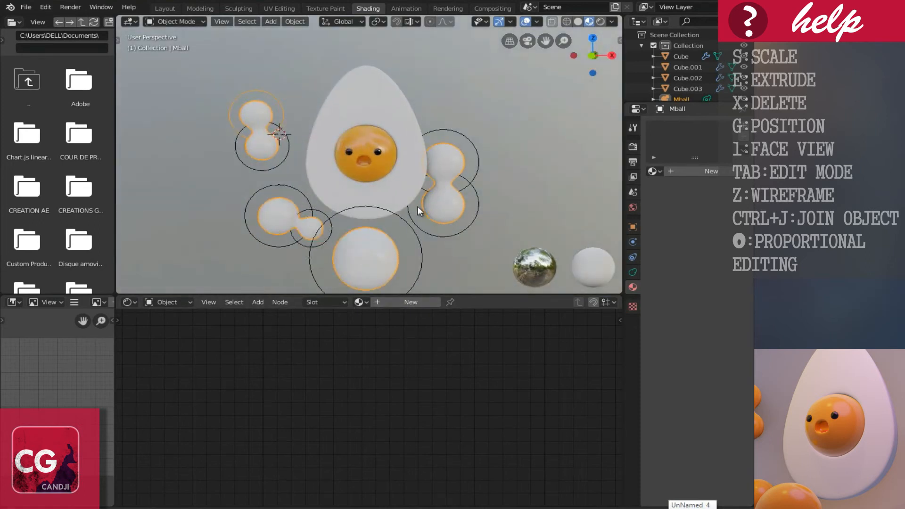
click(357, 302)
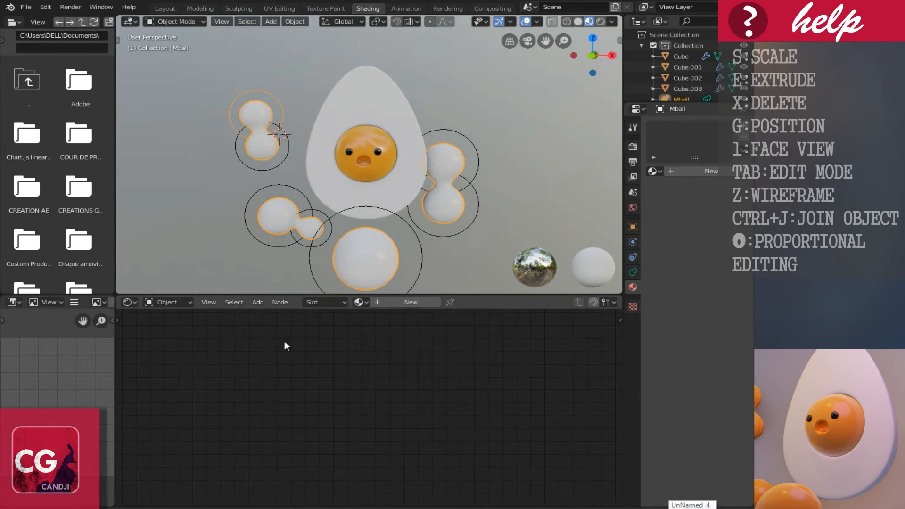
click(401, 302)
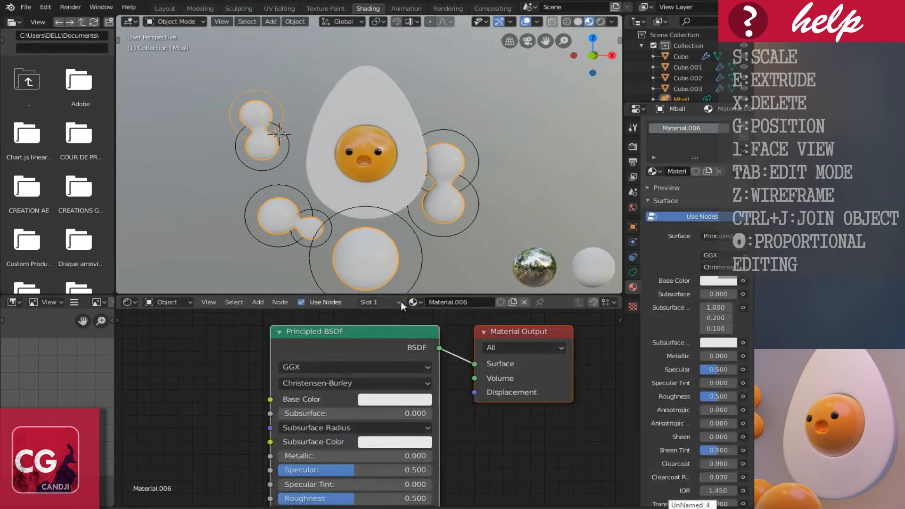
Set the metaball material's Base Color to orange at hue 0.101, saturation 0.799, and view it from the side
click(391, 398)
mouse_move(415, 279)
mouse_down()
mouse_move(388, 276)
mouse_move(412, 282)
mouse_move(419, 271)
mouse_move(382, 287)
mouse_up()
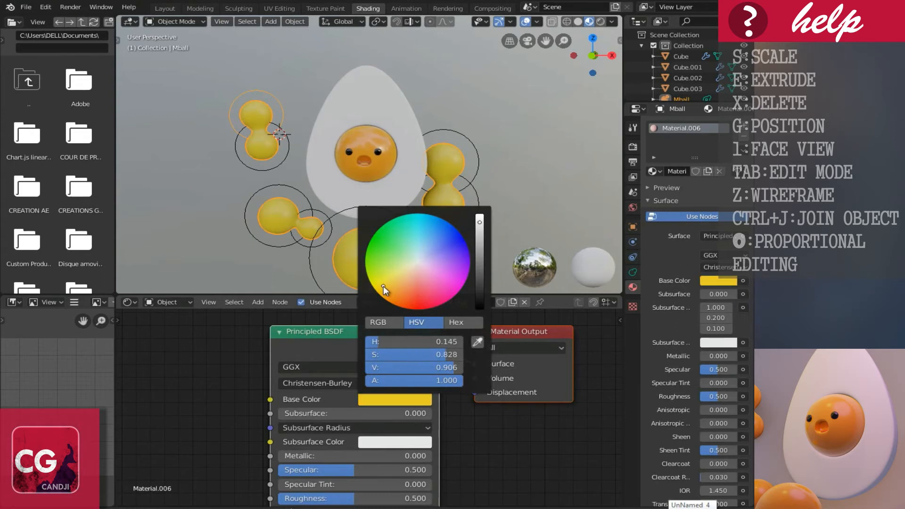
click(389, 289)
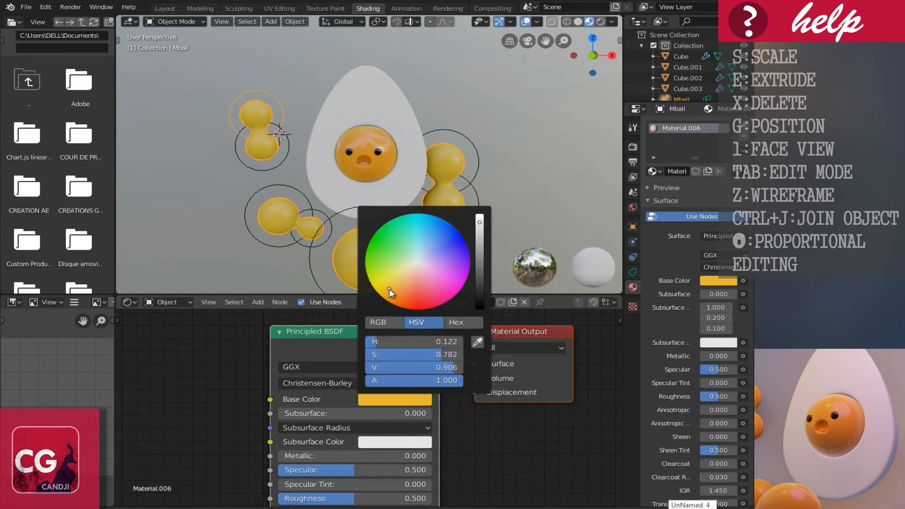
click(392, 292)
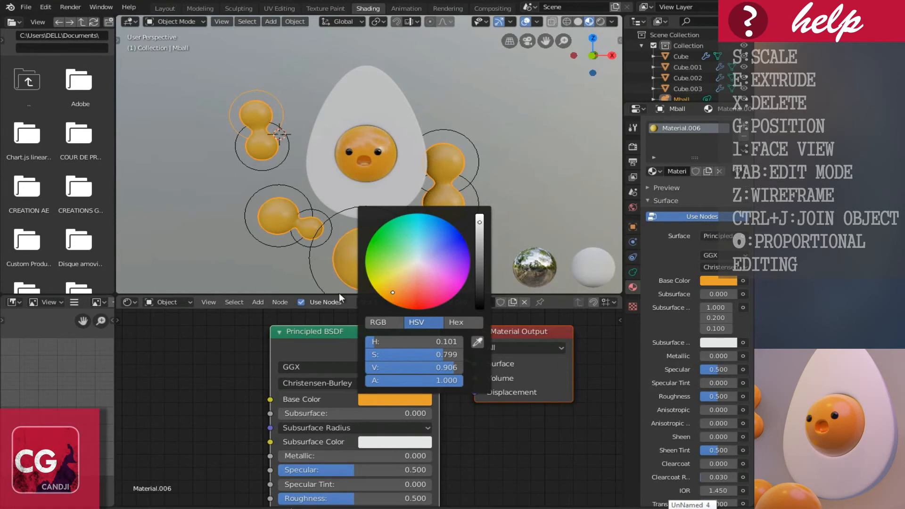
middle_drag(319, 219, 320, 201)
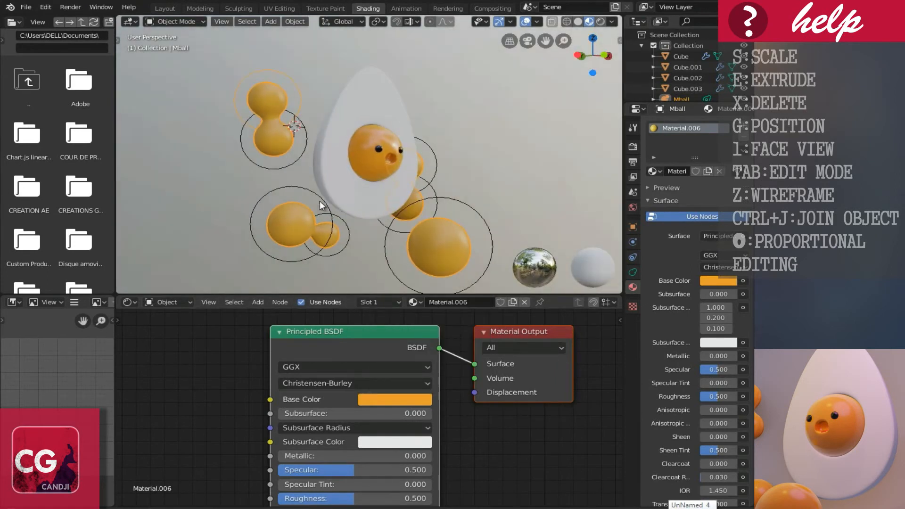
Raise the metaball material's Roughness to 1.000
middle_drag(330, 427, 320, 367)
scroll(317, 424, up, 2)
drag(311, 451, 477, 451)
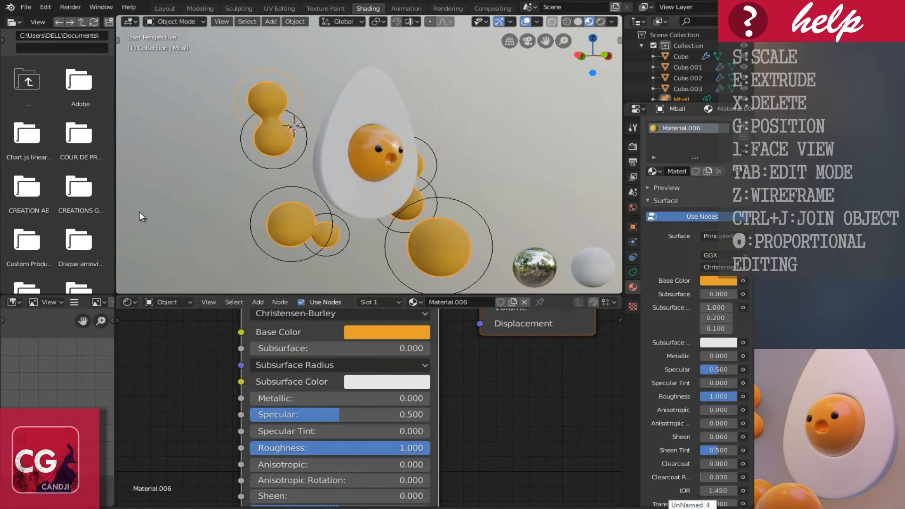
Select the tongue and examine the shader settings of its Material.004, including the Subsurface Color
middle_drag(442, 159, 397, 172)
scroll(397, 173, up, 8)
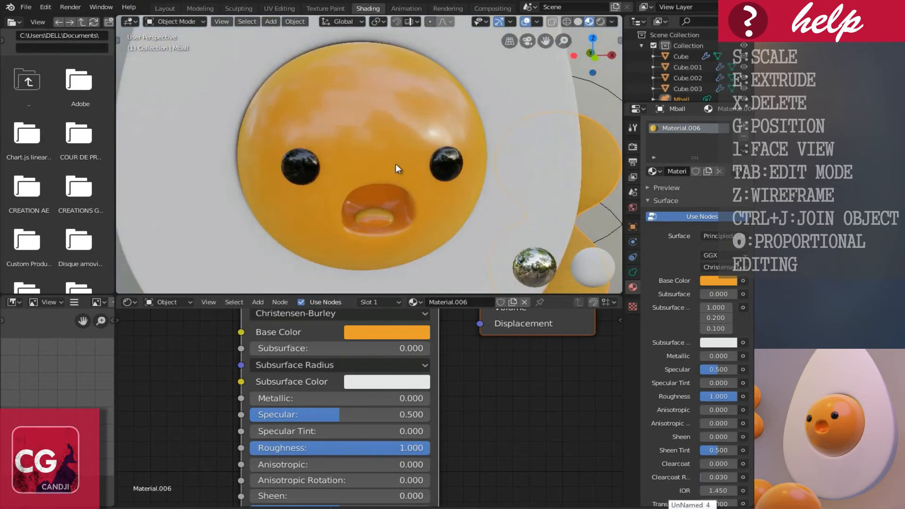
click(372, 187)
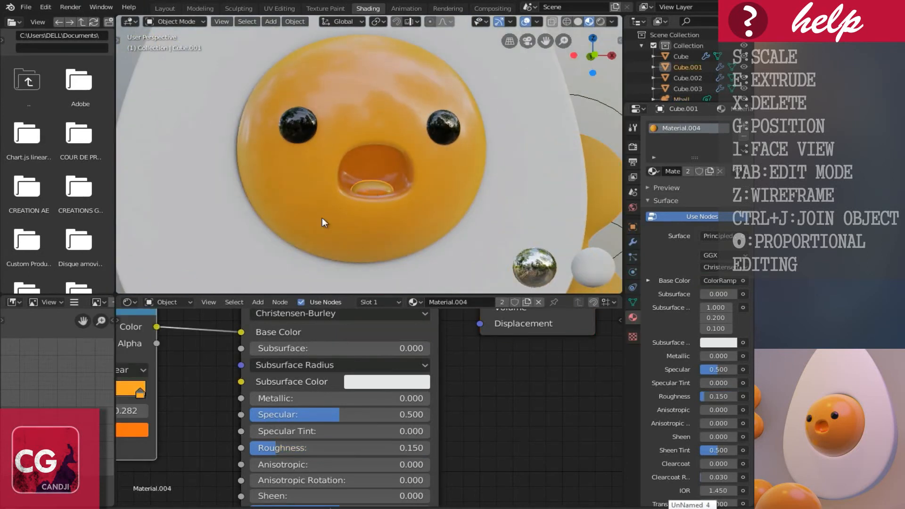
middle_drag(346, 420, 392, 469)
middle_drag(349, 446, 321, 453)
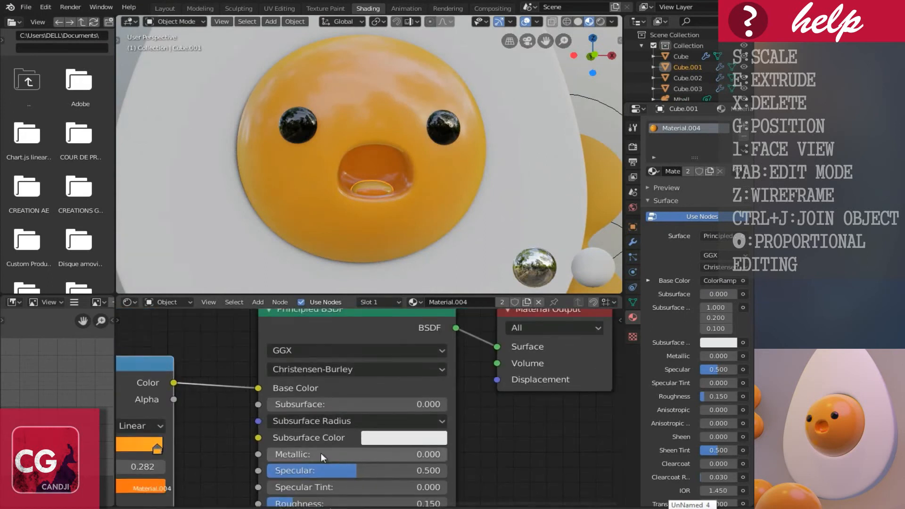
scroll(335, 405, up, 1)
click(406, 442)
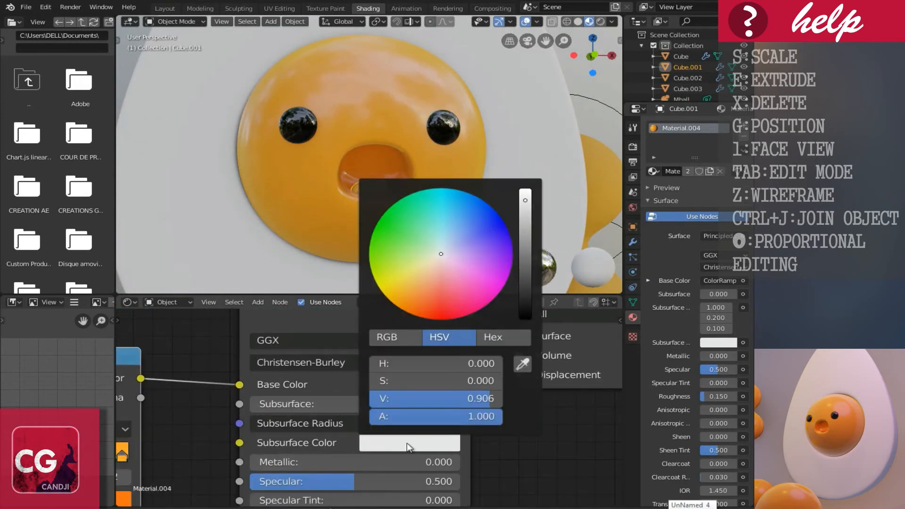
scroll(200, 414, down, 2)
Spread the two ColorRamp stops of Material.004 to positions 0.000 and 1.000
middle_drag(170, 441, 334, 399)
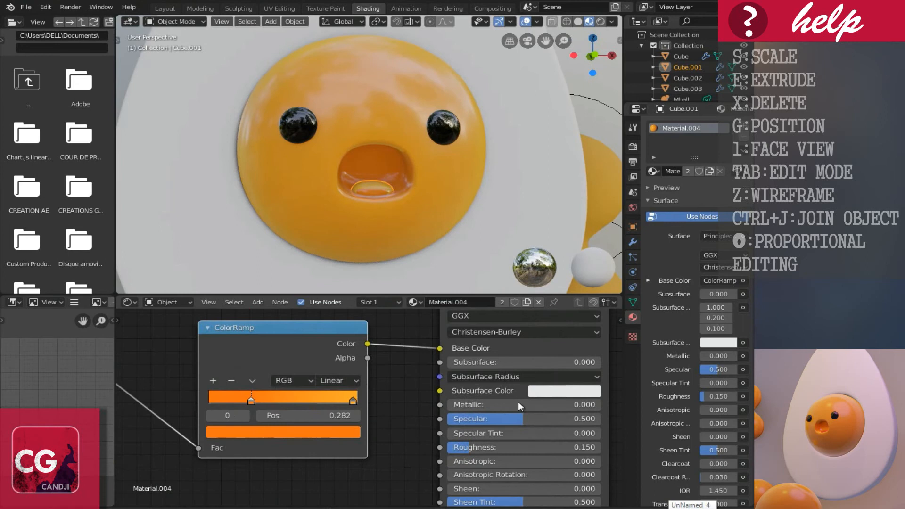
middle_drag(455, 400, 434, 398)
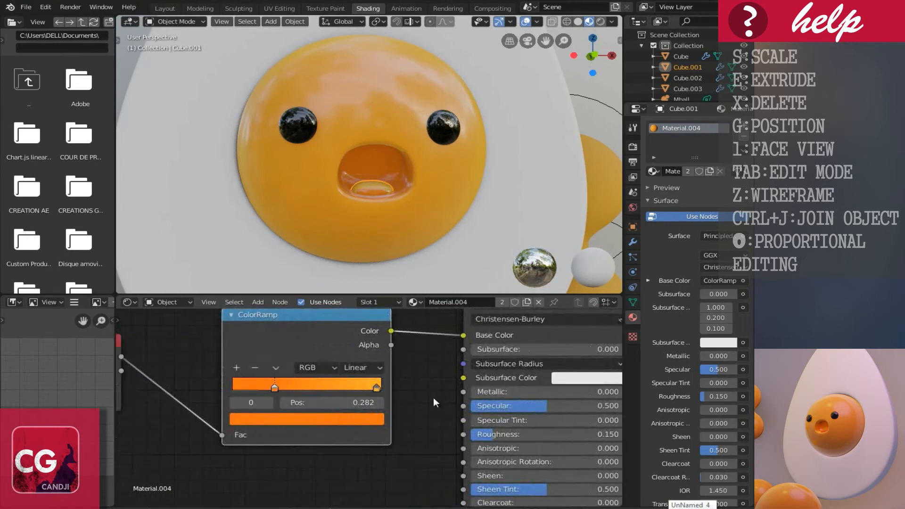
scroll(368, 408, up, 4)
middle_drag(338, 427, 405, 427)
drag(307, 380, 241, 381)
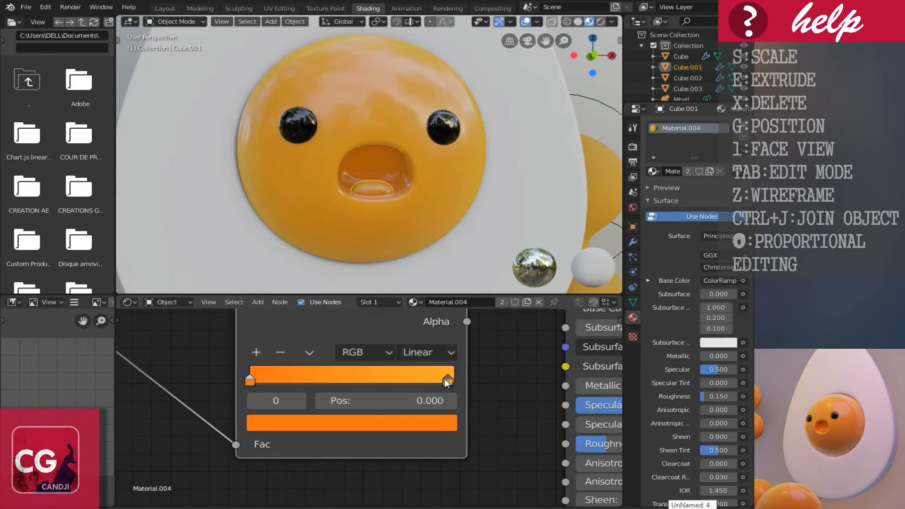
drag(445, 378, 577, 389)
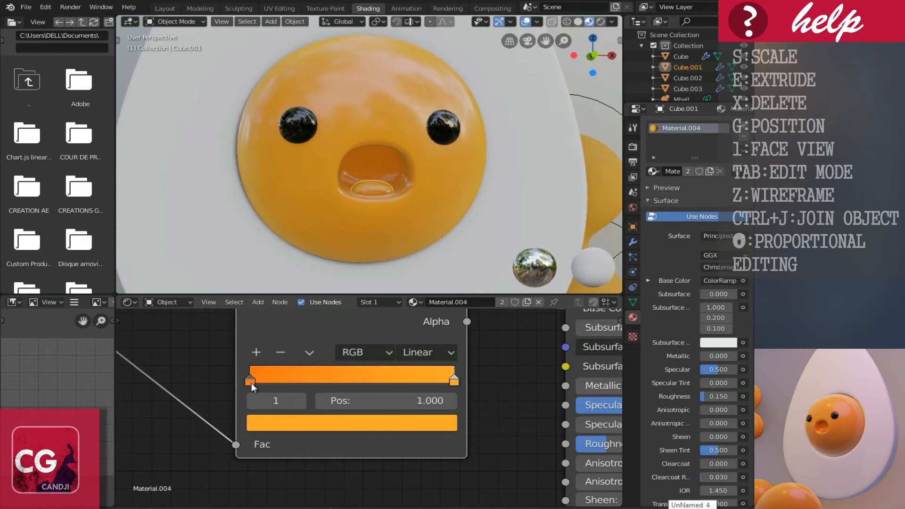
Move the ColorRamp's light orange stop close to the dark orange one and place the dark orange stop at 0.145
key(g)
click(301, 380)
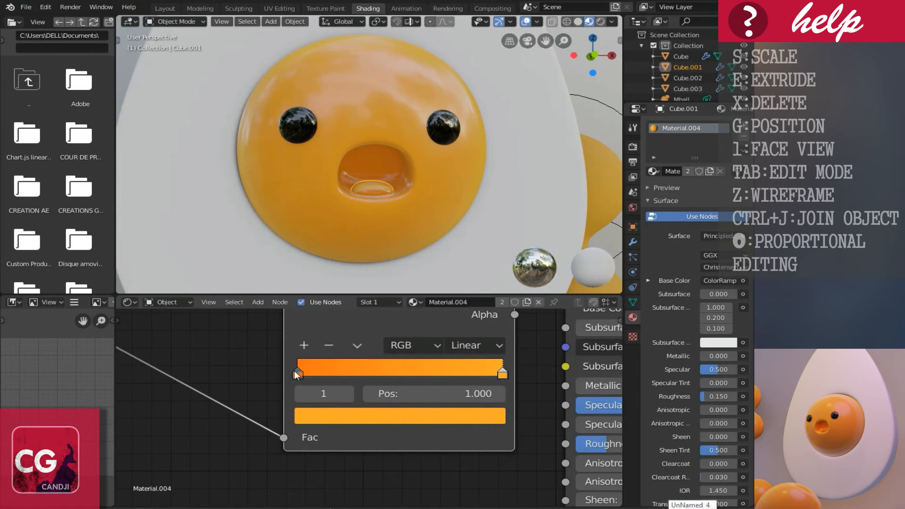
drag(502, 378, 354, 378)
key(g)
click(342, 381)
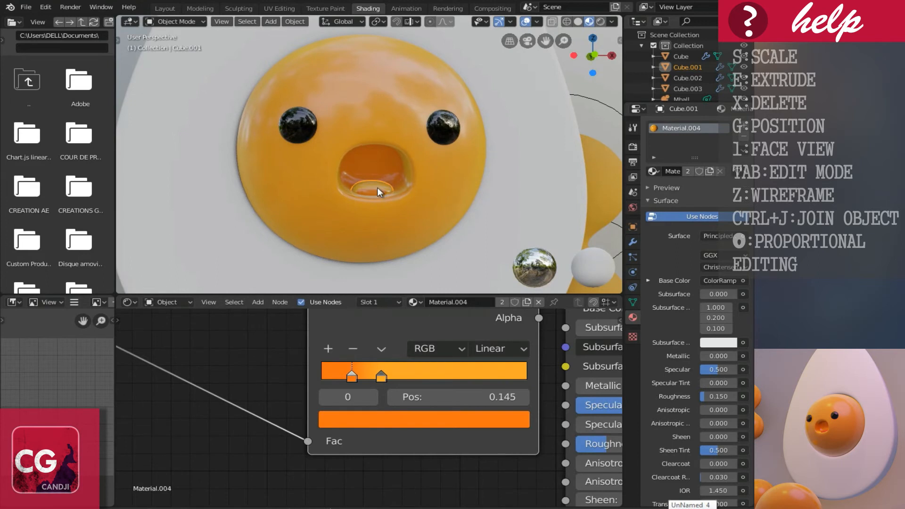
Remove Material.004 from the tongue and create a new material for it
click(743, 137)
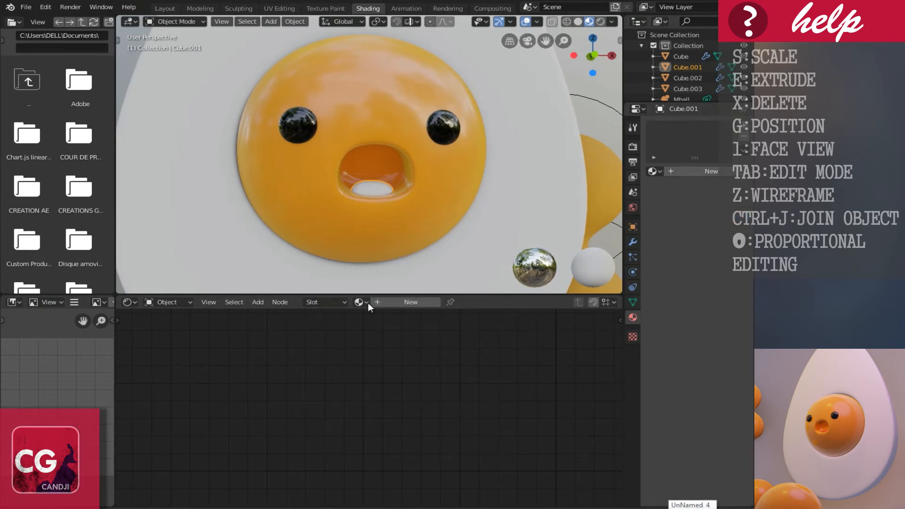
click(386, 301)
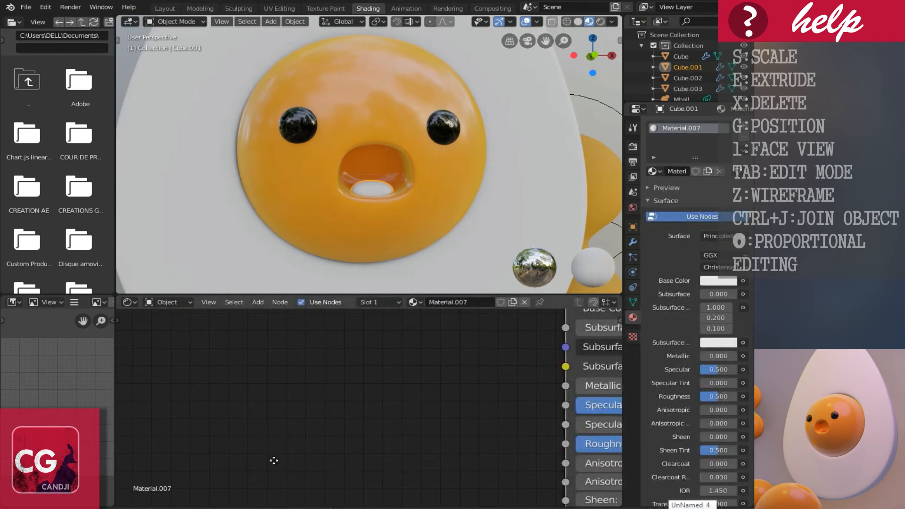
middle_drag(274, 460, 260, 459)
middle_drag(375, 386, 216, 468)
Try several red, orange and salmon Base Colors on the tongue's new material, ending on a saturated orange
click(502, 386)
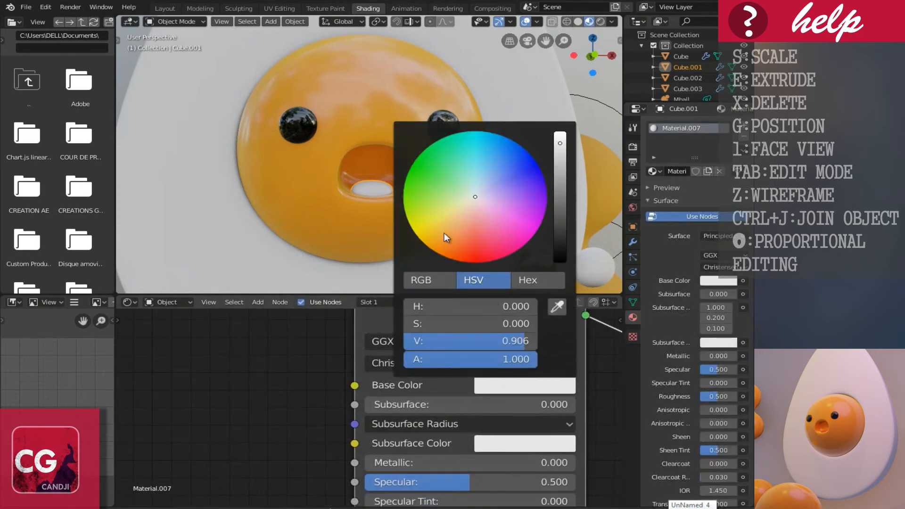
click(473, 245)
drag(487, 249, 439, 250)
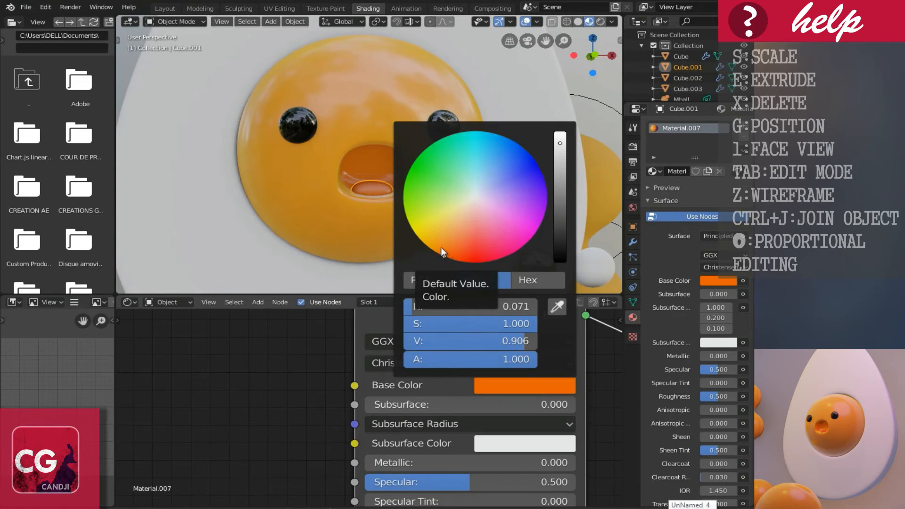
click(440, 248)
click(437, 249)
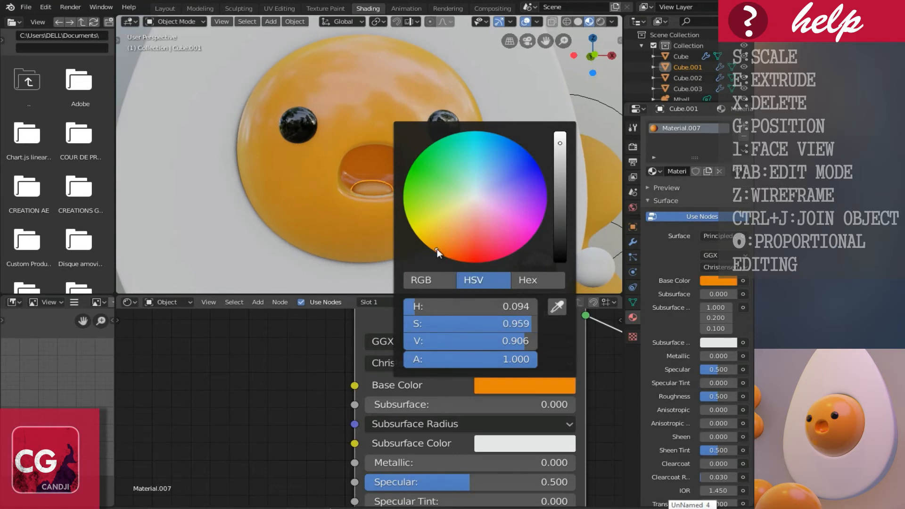
click(440, 244)
click(449, 239)
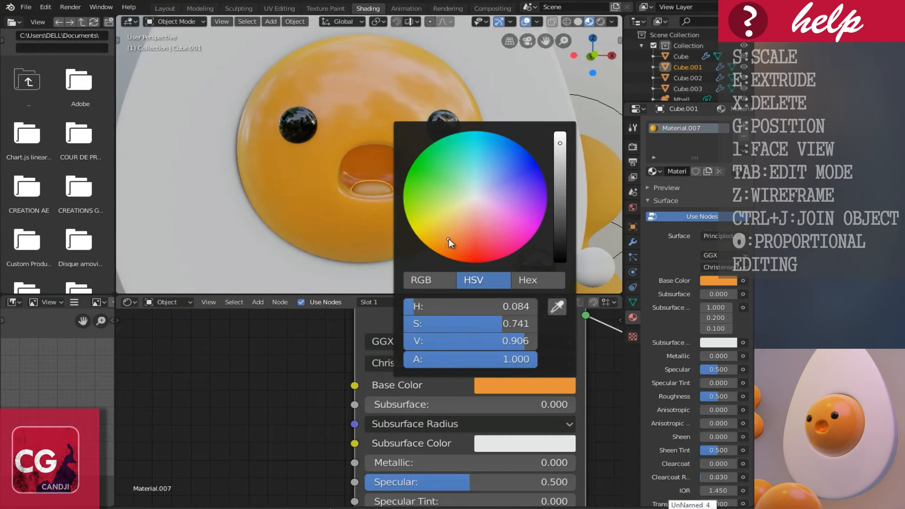
click(471, 225)
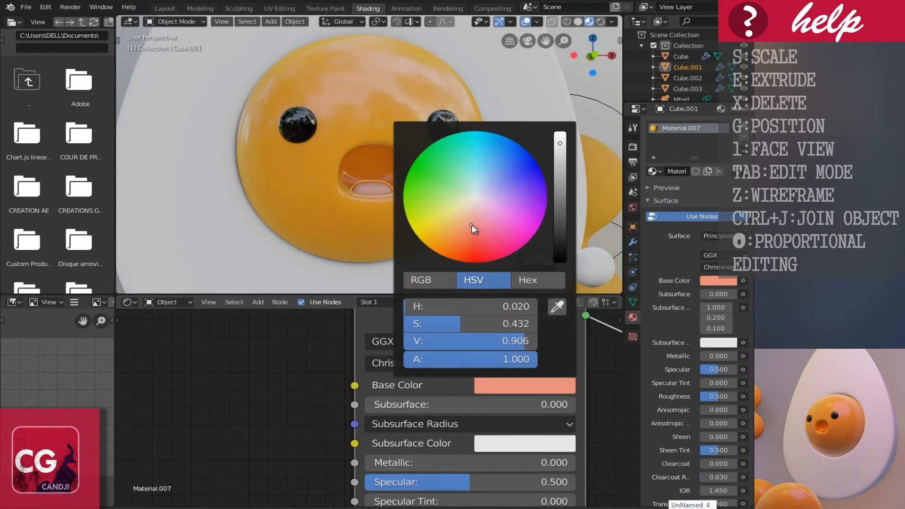
click(440, 249)
Enable Screen Space Reflections in the Eevee render settings
middle_drag(248, 376, 206, 392)
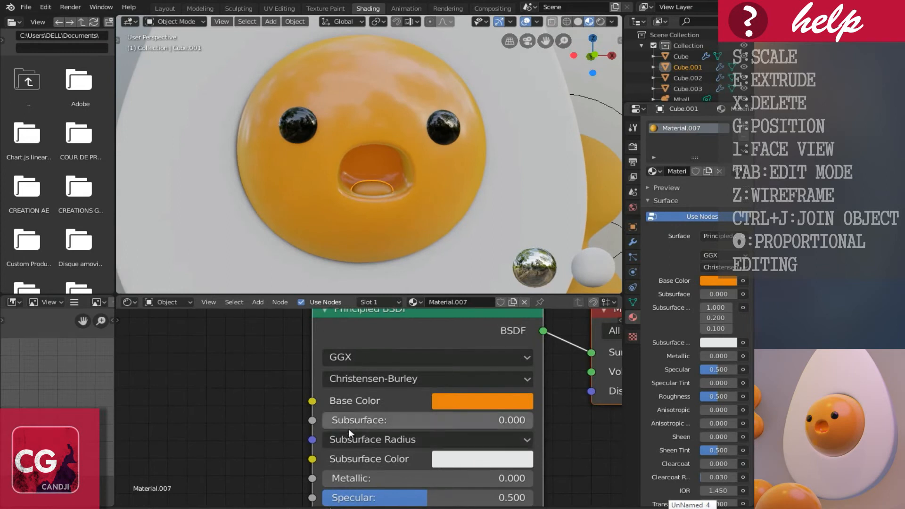
click(632, 147)
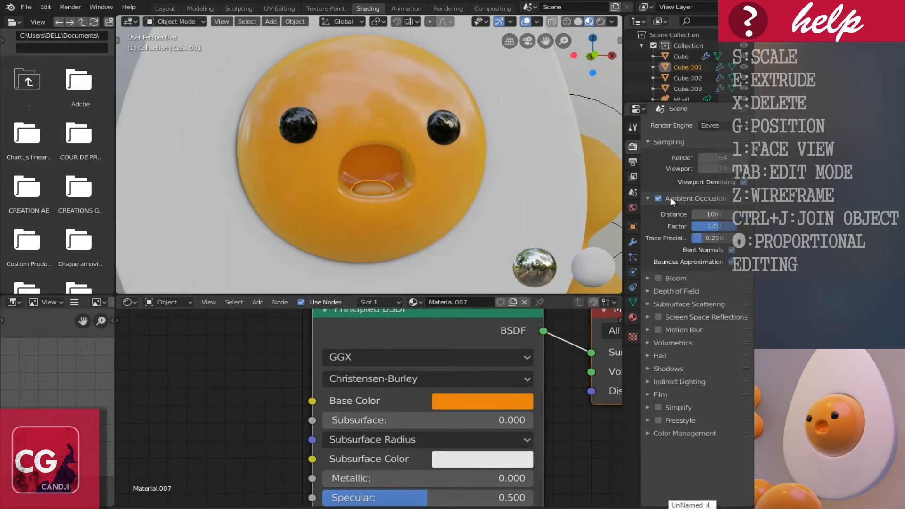
click(657, 317)
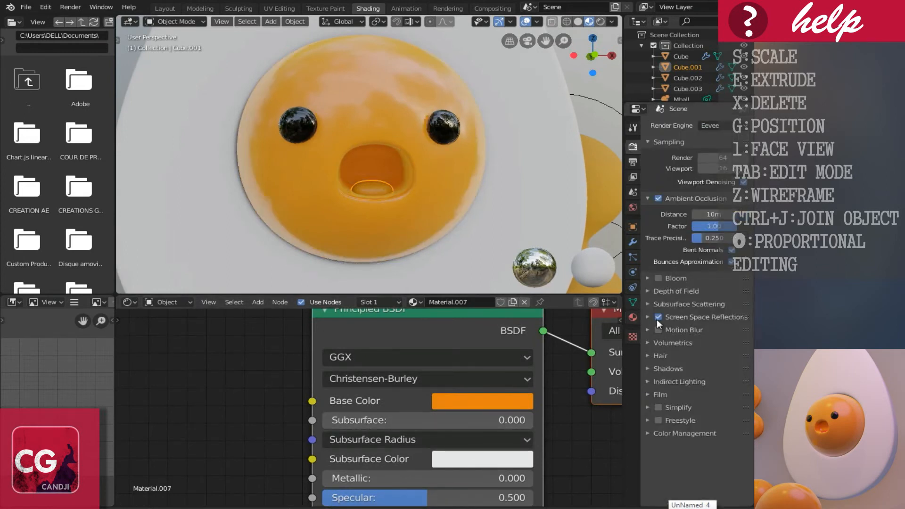
Set the tongue material's Subsurface Color to orange-red, try a higher Subsurface amount and return it to 0.000
click(471, 464)
click(504, 316)
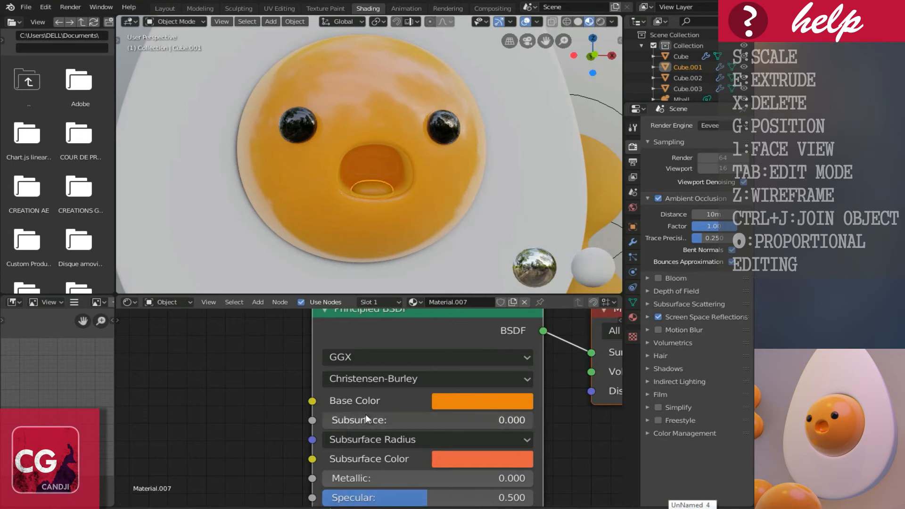
drag(393, 411, 401, 412)
drag(403, 411, 558, 404)
drag(436, 419, 200, 435)
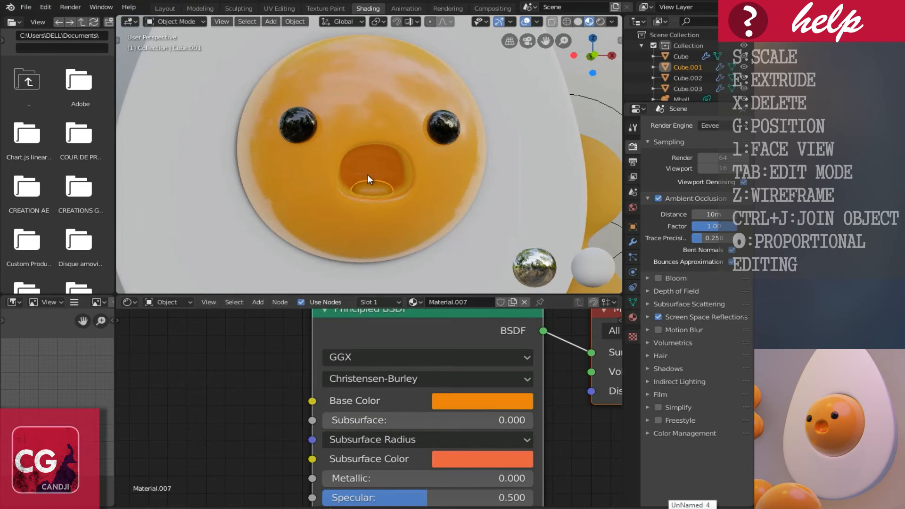
Set the Base Color of the tongue's material to a saturated red-orange
middle_drag(367, 175, 369, 175)
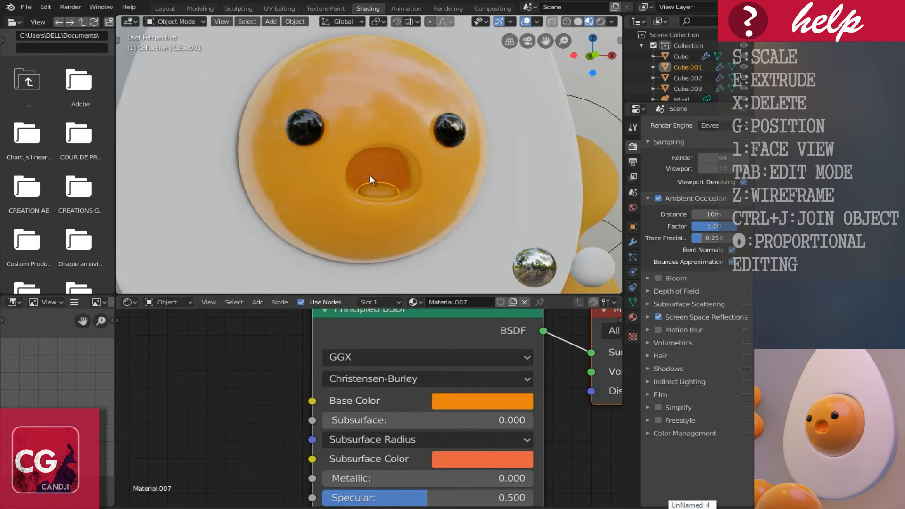
click(475, 245)
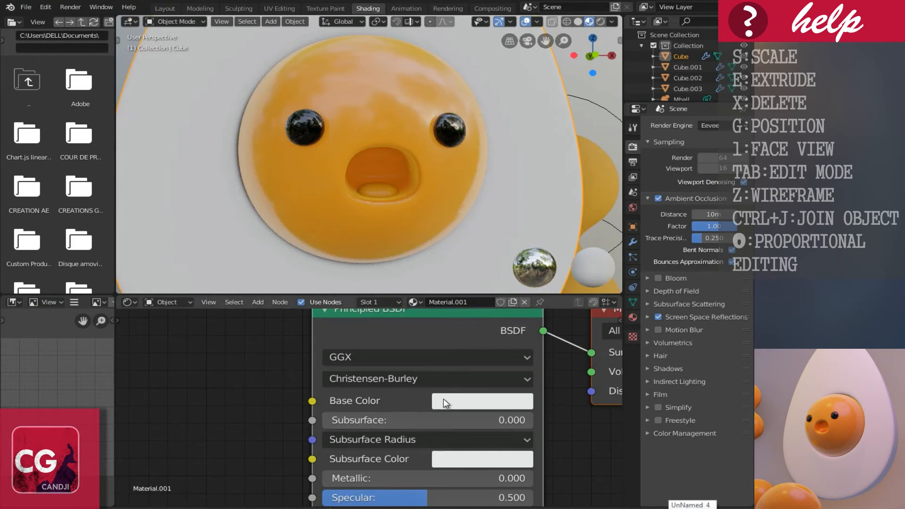
click(385, 188)
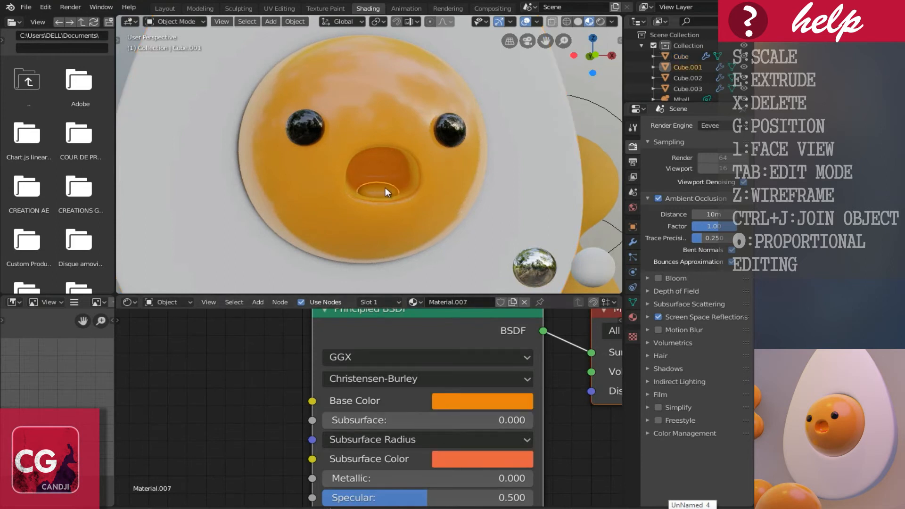
click(454, 401)
click(488, 248)
click(509, 268)
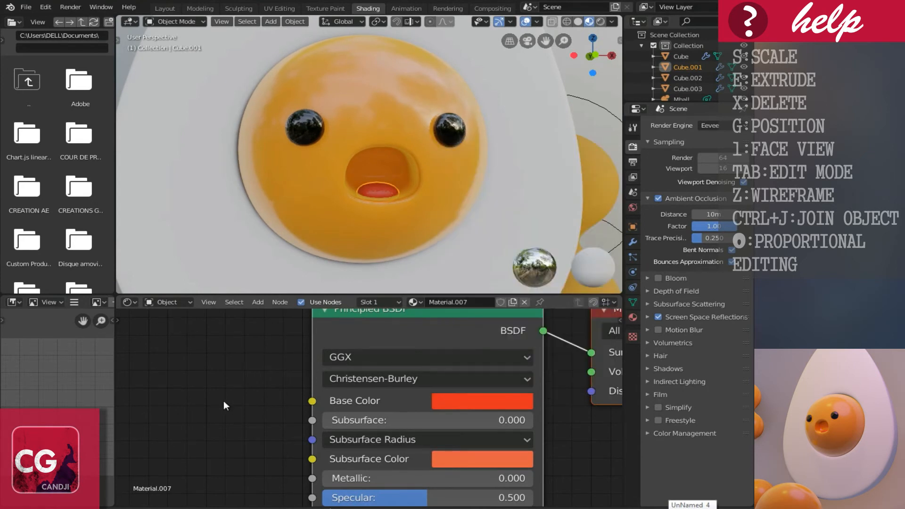
Set the Roughness of the tongue's material to 0.177
scroll(227, 393, down, 1)
middle_drag(275, 386, 201, 402)
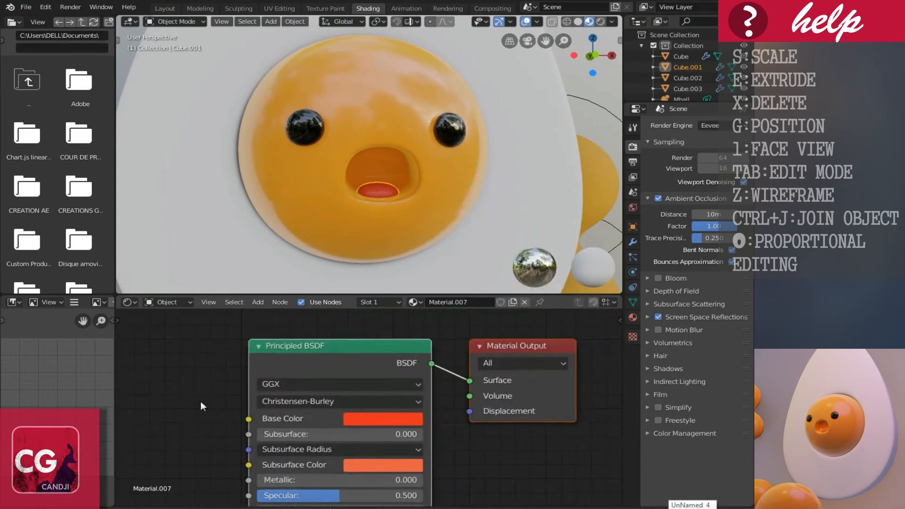
scroll(370, 149, down, 2)
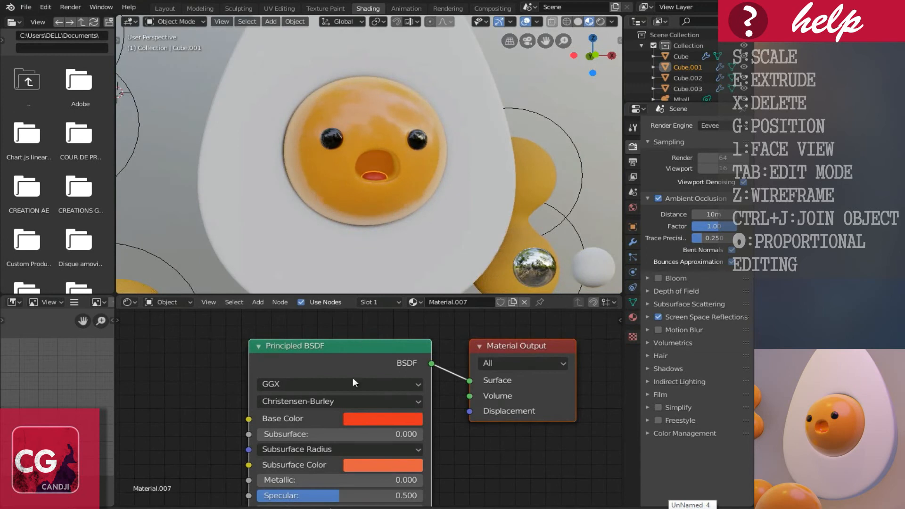
middle_drag(330, 383, 334, 312)
drag(309, 458, 269, 458)
Assign the yolk's Material.002 to the metaballs around the egg and return to the Layout workspace
scroll(415, 197, down, 5)
mouse_move(414, 187)
middle_down()
mouse_move(354, 187)
mouse_move(407, 192)
middle_up()
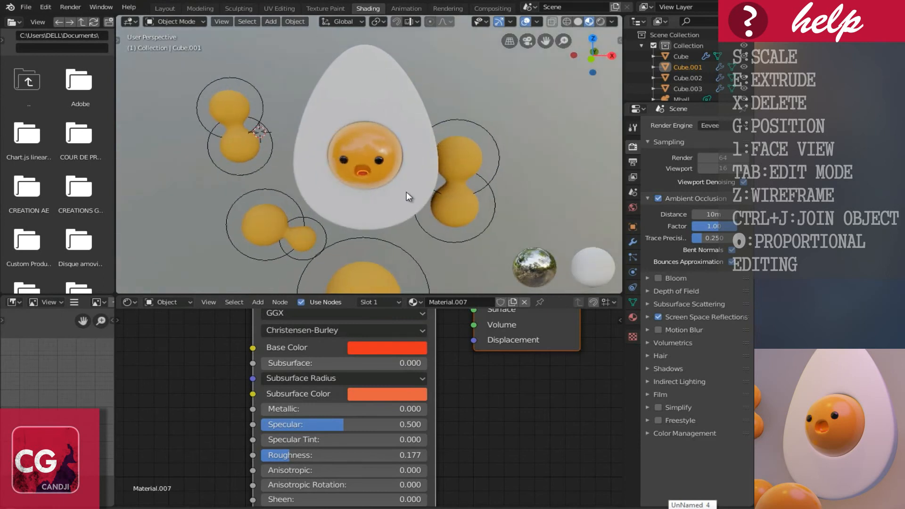
click(464, 201)
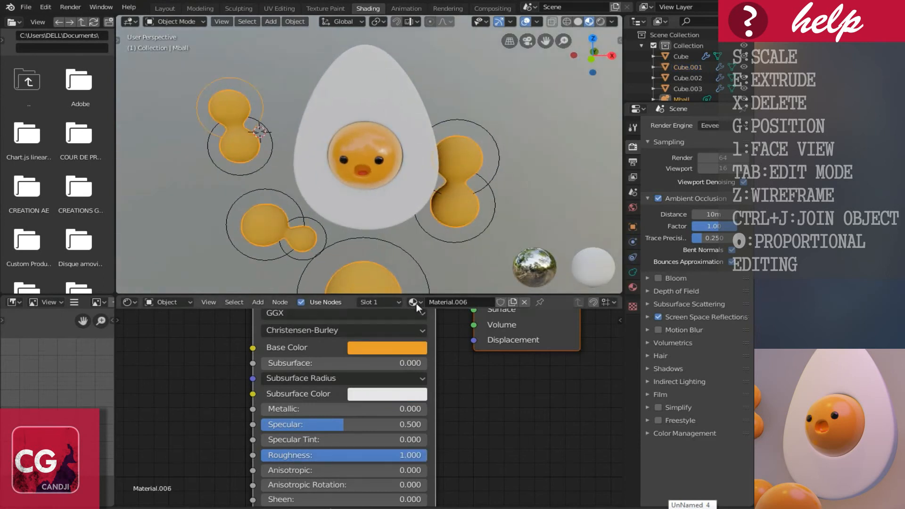
middle_drag(275, 217, 281, 214)
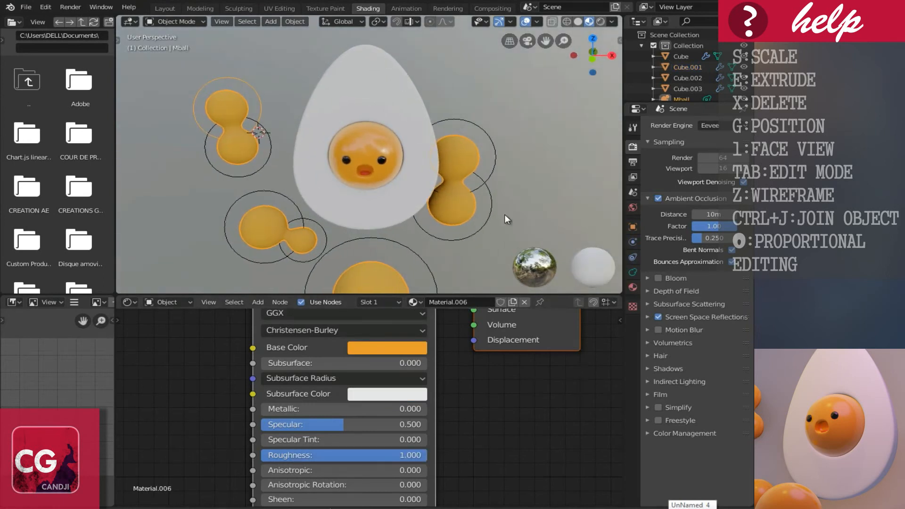
click(414, 303)
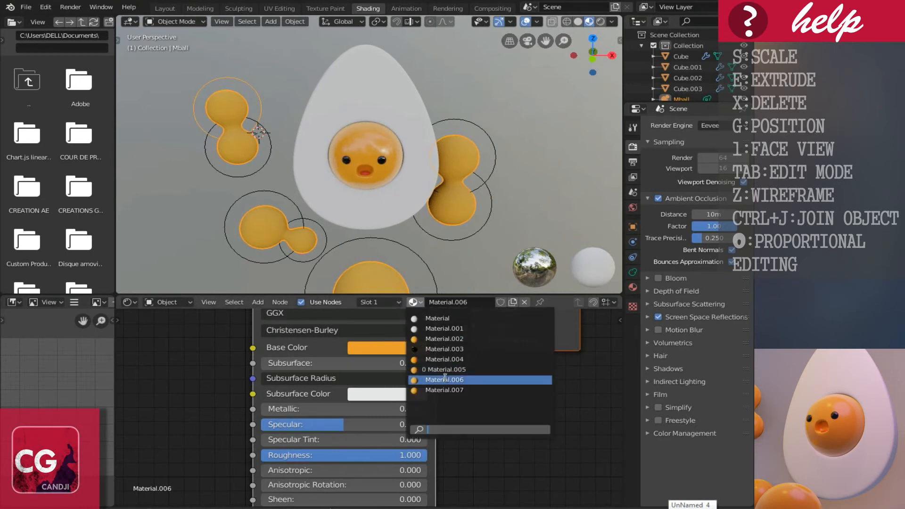
click(460, 338)
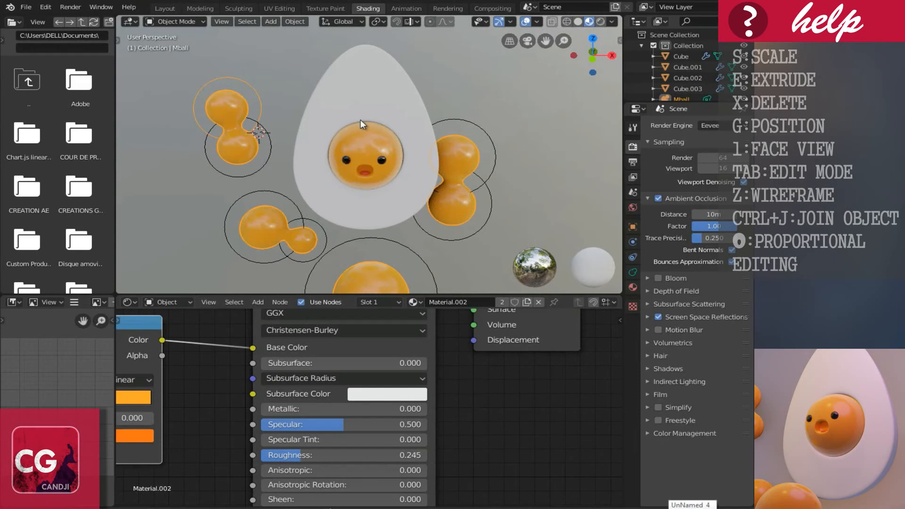
scroll(361, 119, down, 3)
mouse_move(395, 153)
middle_down()
mouse_move(449, 152)
mouse_move(414, 120)
mouse_move(278, 171)
mouse_move(422, 174)
mouse_move(409, 162)
middle_up()
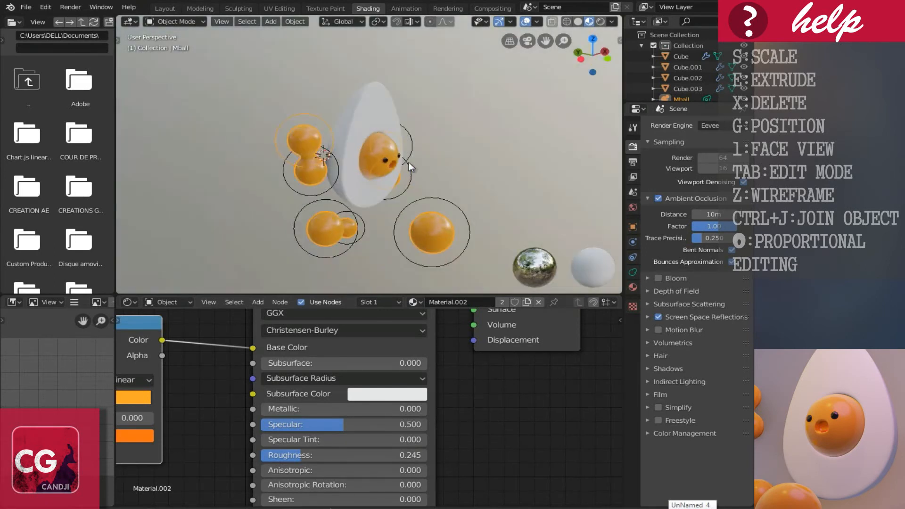
click(165, 9)
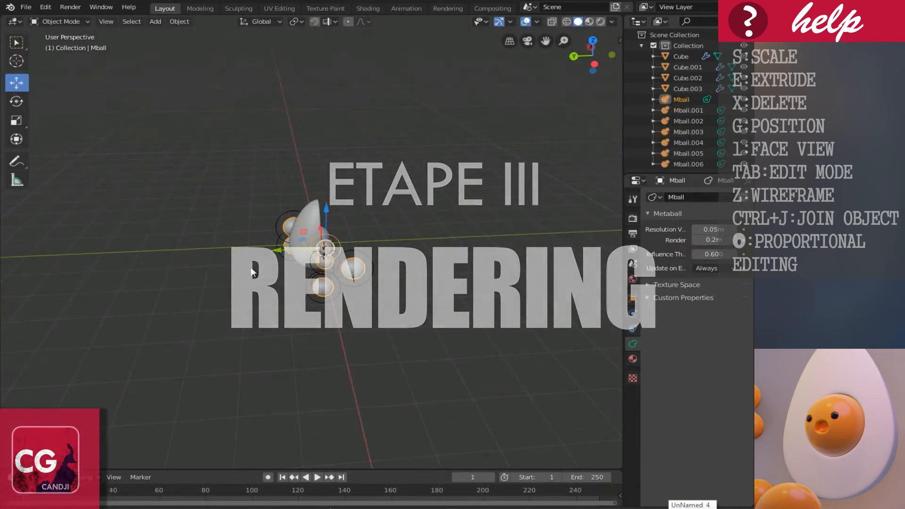
key(shift+a)
mouse_move(233, 224)
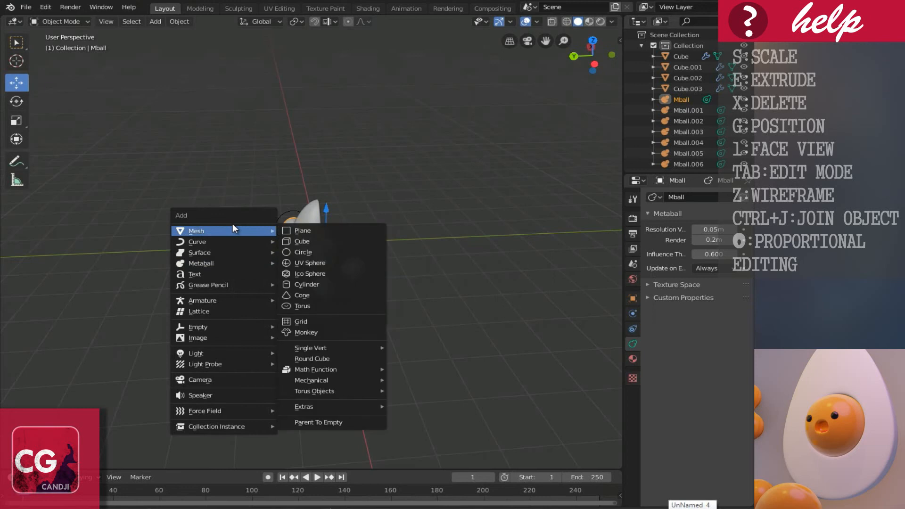
click(318, 230)
drag(324, 216, 324, 273)
middle_drag(302, 289, 239, 285)
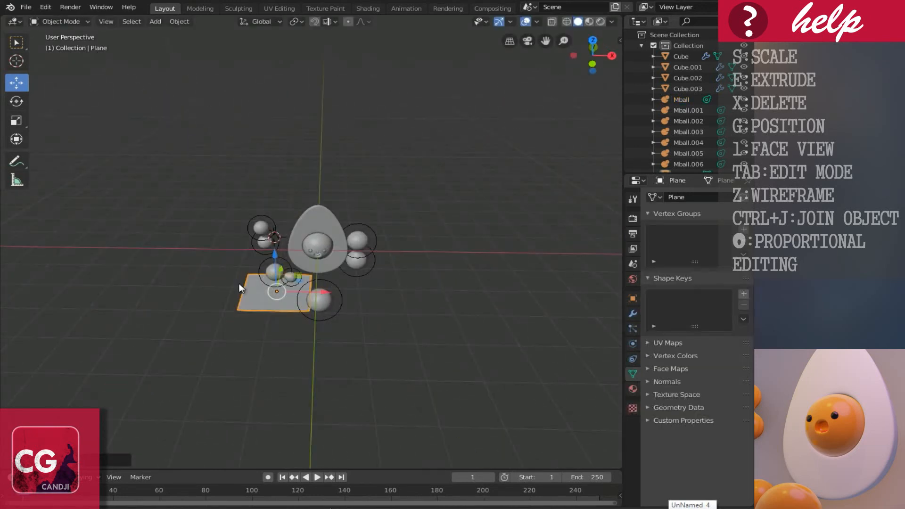
key(Delete)
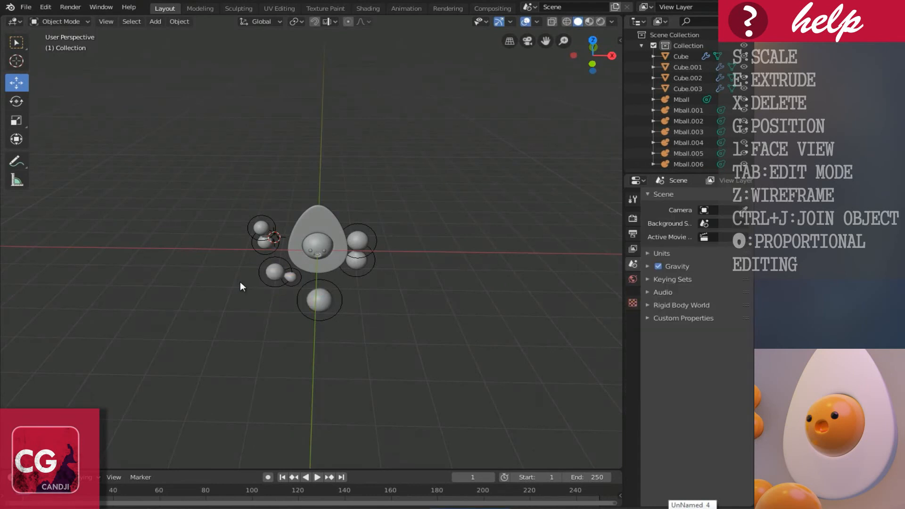
Add a plane at the egg, lower it beneath the egg and metaballs, and scale it up into a large floor
scroll(240, 286, up, 6)
key(shift+a)
mouse_move(299, 272)
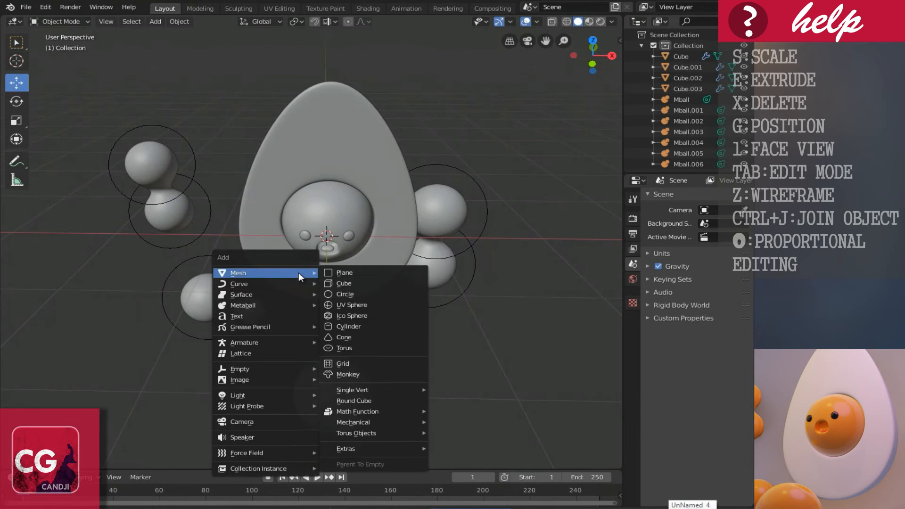
click(338, 270)
drag(327, 198, 327, 287)
scroll(319, 326, down, 2)
key(s)
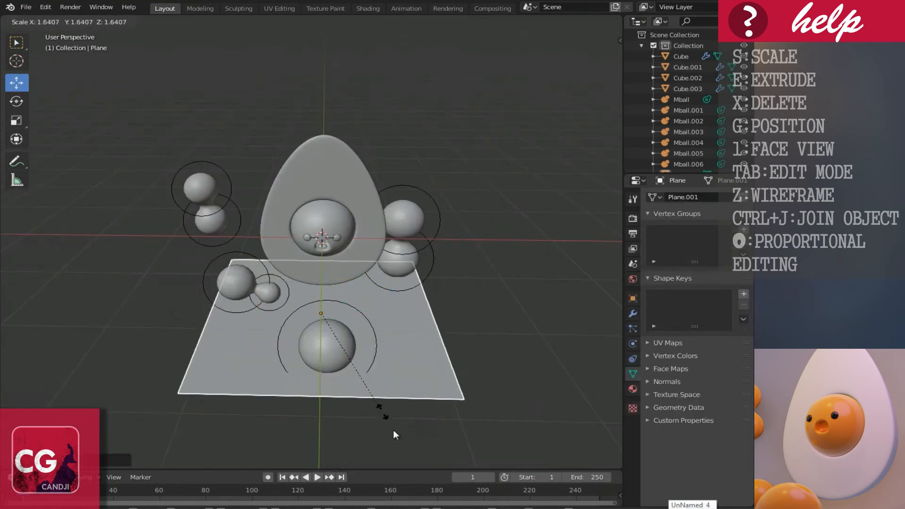
click(430, 126)
Extrude the floor plane's edge behind the egg upward to form a tall back wall
middle_drag(430, 126, 275, 267)
key(Tab)
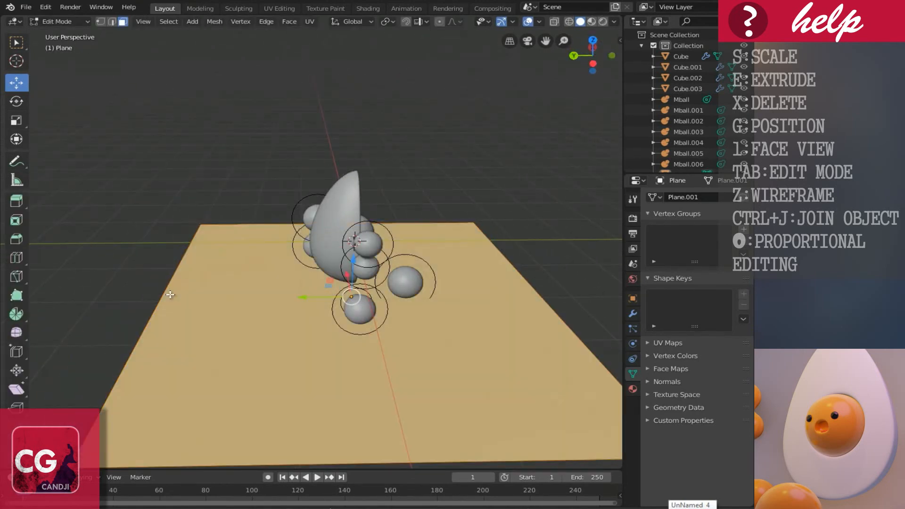
key(ctrl+Tab)
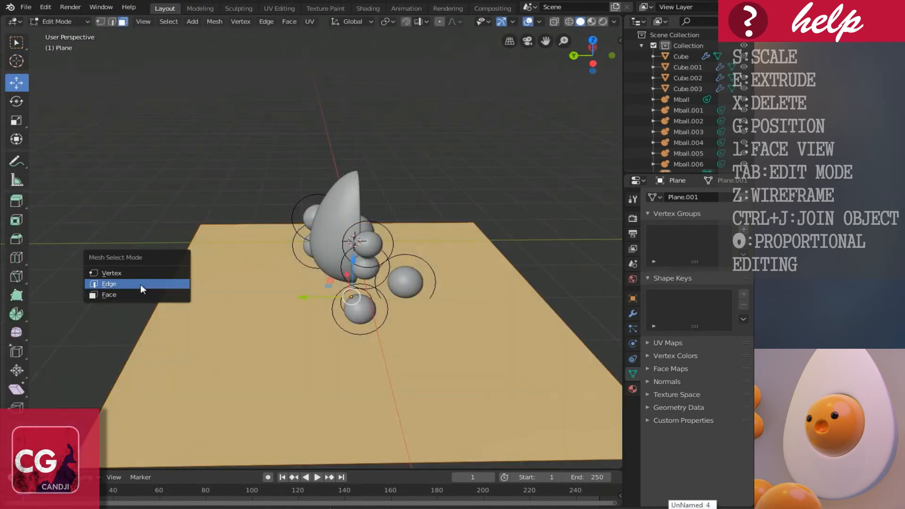
click(141, 285)
click(160, 297)
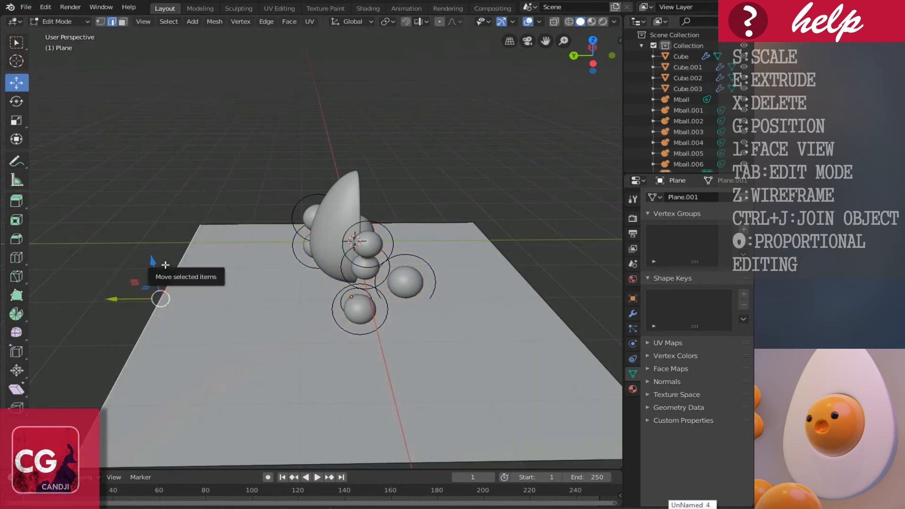
drag(165, 265, 155, 382)
click(155, 382)
Bevel the edge between the floor and the back wall with several segments into a wide rounded curve
scroll(198, 365, down, 2)
middle_drag(203, 364, 192, 320)
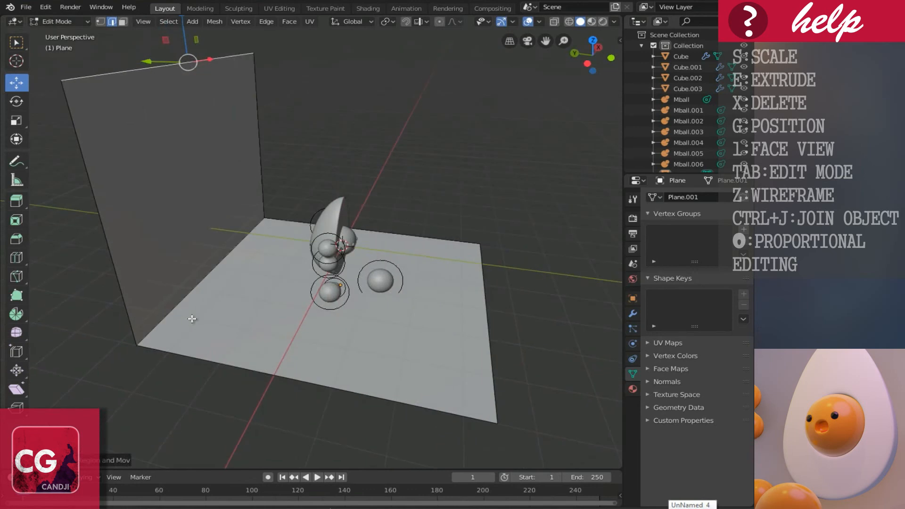
click(209, 269)
key(e)
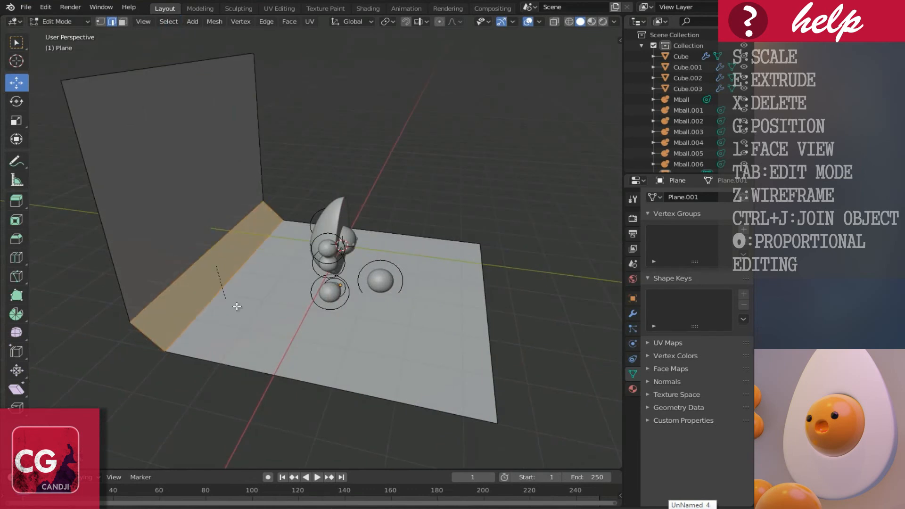
scroll(259, 343, up, 6)
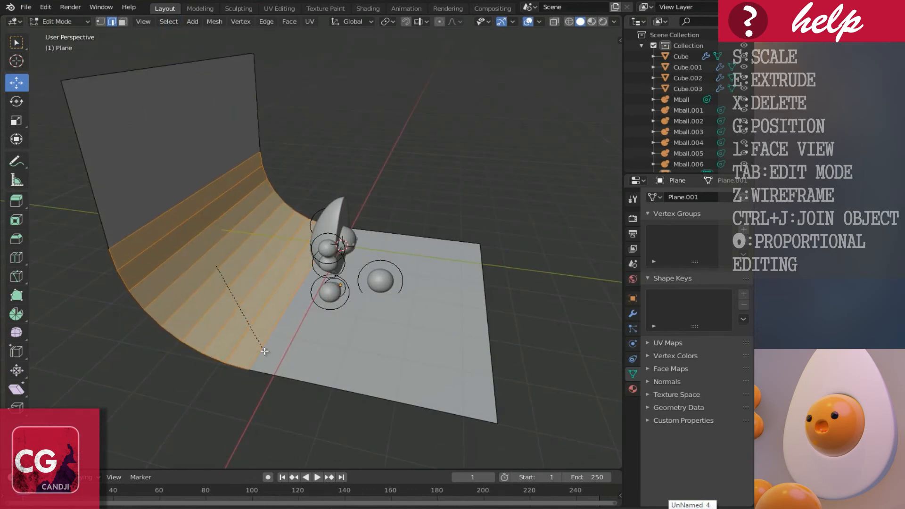
click(264, 351)
Return to Object Mode and apply Shade Smooth to the curved backdrop
key(Tab)
right_click(267, 318)
click(267, 318)
middle_drag(377, 298, 308, 300)
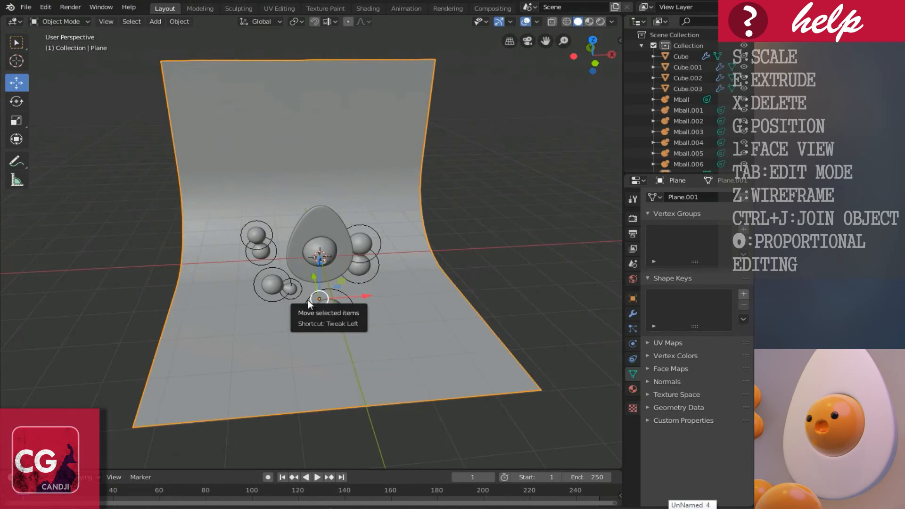
Add a camera from the front view and enable Lock Camera to View
key(KP_1)
key(shift+a)
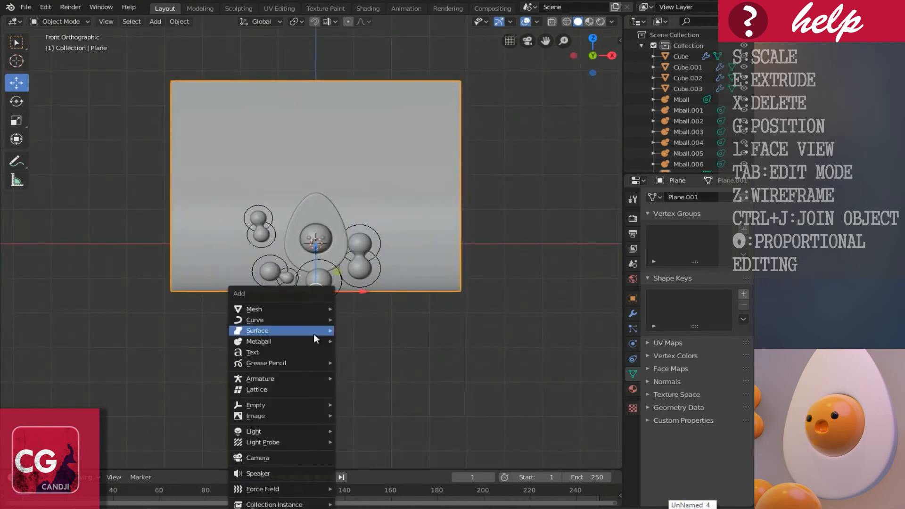
click(263, 457)
key(n)
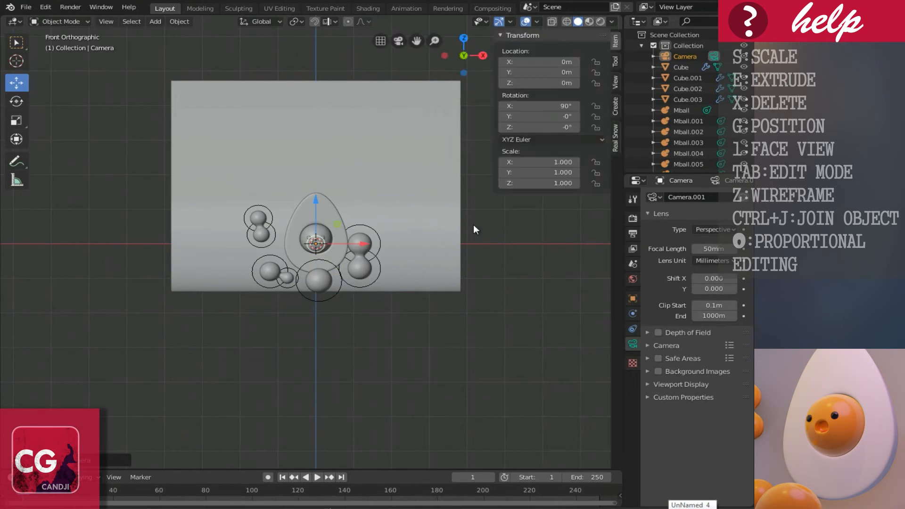
click(616, 81)
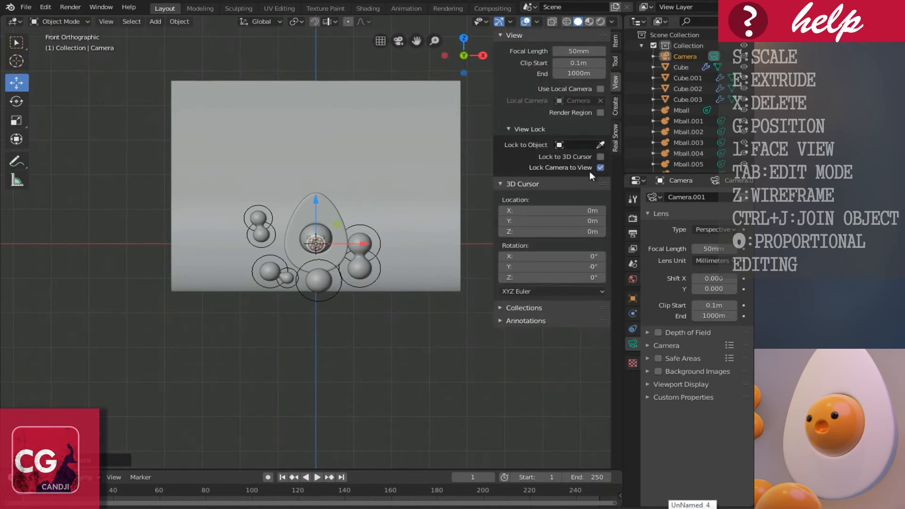
key(n)
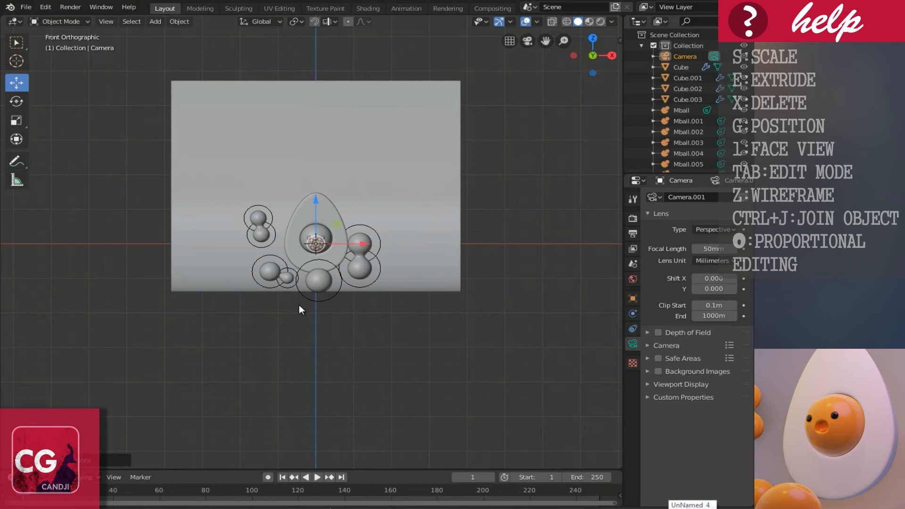
Switch to the camera view and adjust the locked camera to frame the whole egg and its droplets from an angle
scroll(299, 304, up, 8)
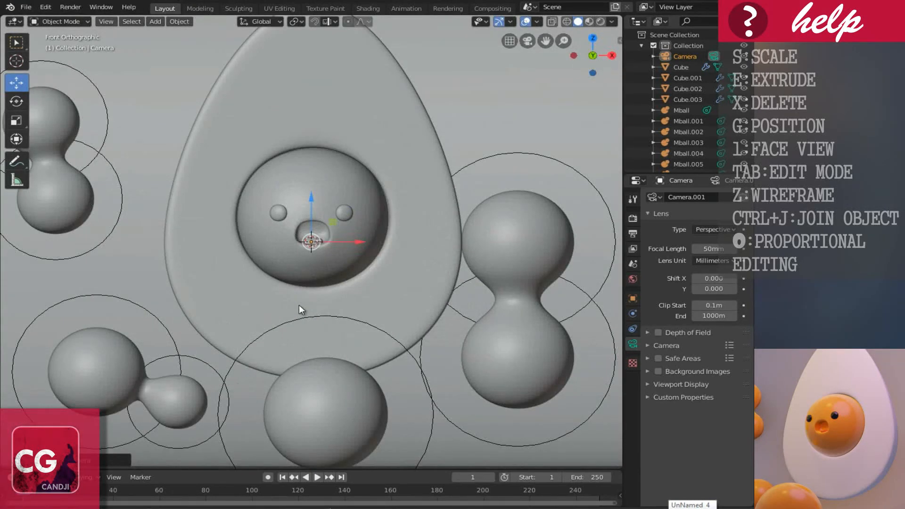
key(KP_0)
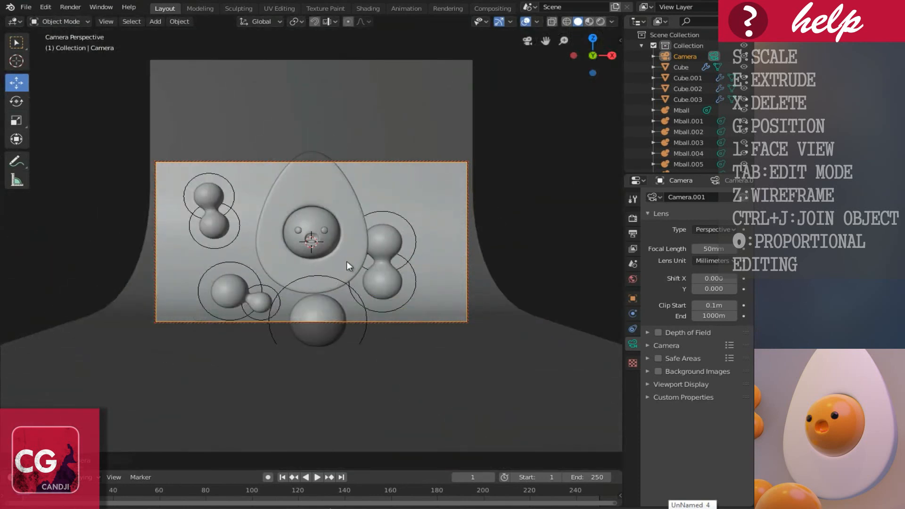
scroll(349, 257, down, 1)
middle_drag(346, 249, 252, 210)
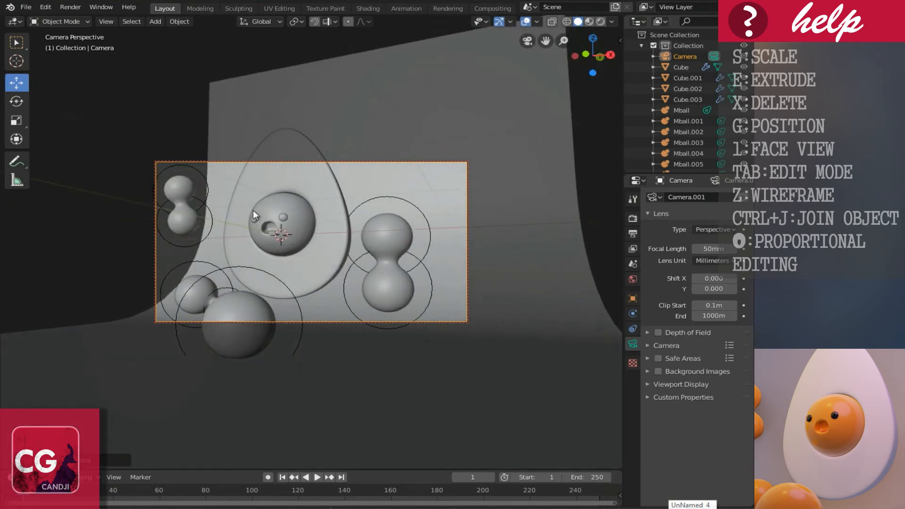
scroll(253, 210, up, 1)
scroll(255, 209, down, 1)
shift+scroll(254, 209, down, 1)
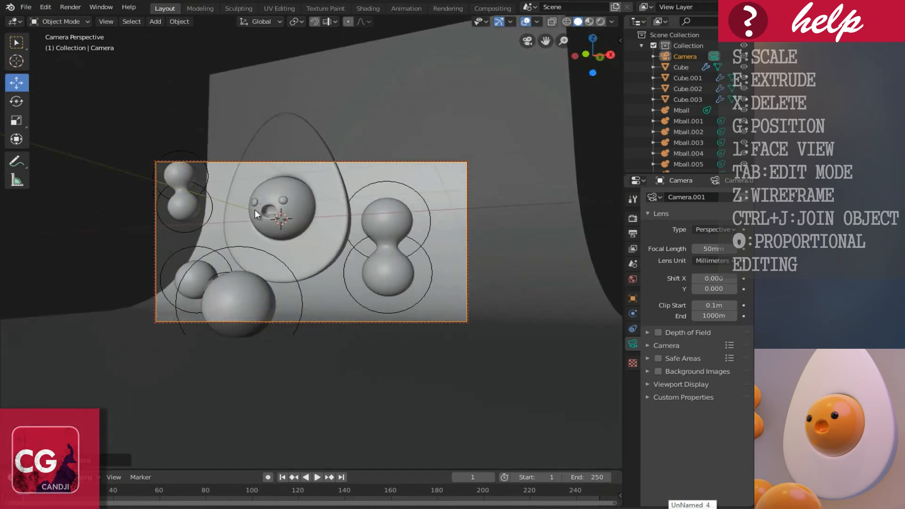
scroll(255, 210, up, 1)
scroll(255, 209, down, 2)
shift+scroll(254, 209, up, 1)
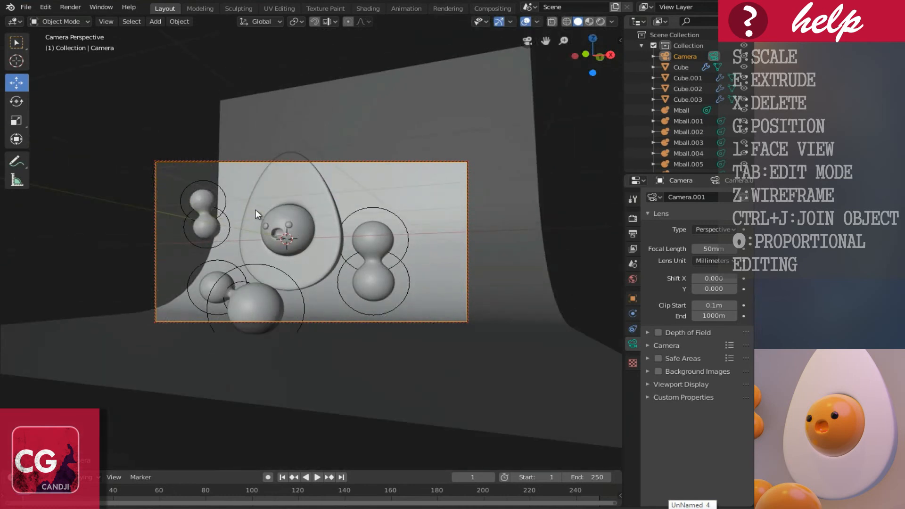
shift+scroll(256, 214, up, 1)
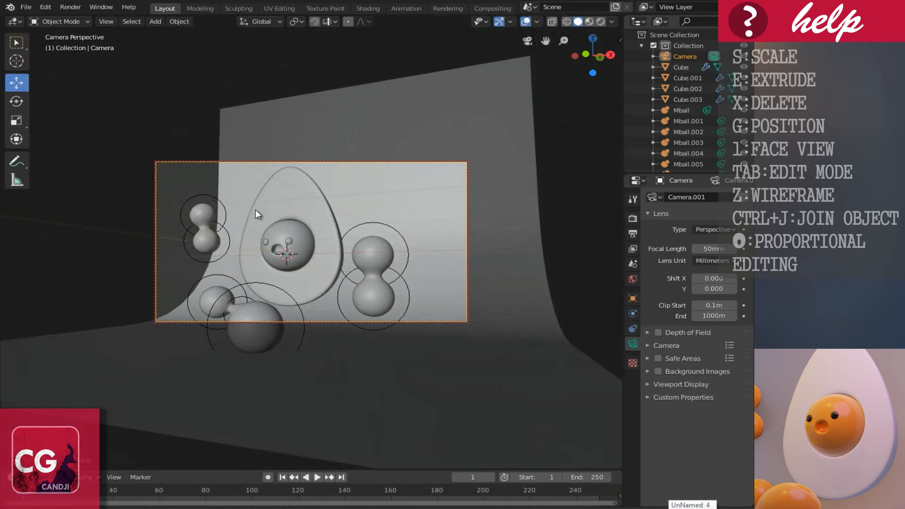
Widen the curved backdrop by scaling it along X, first by about 1.49 and again by about 1.21
click(410, 361)
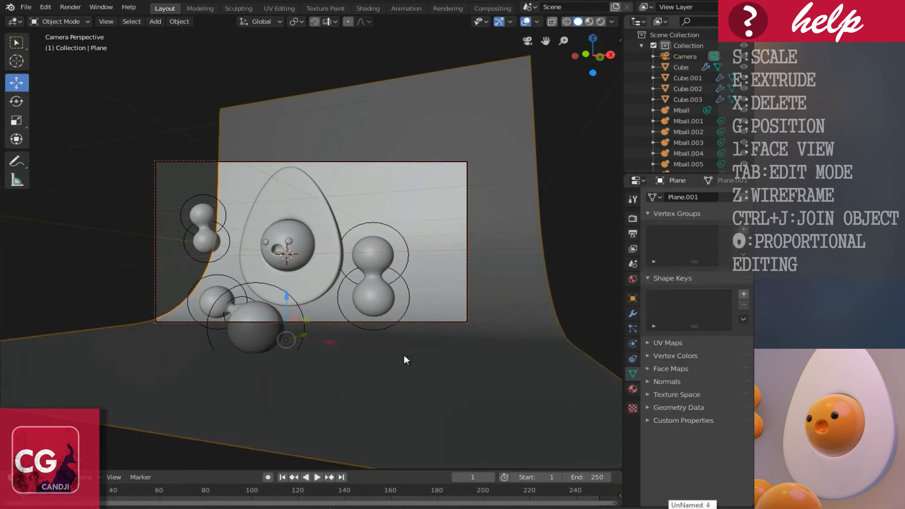
key(s)
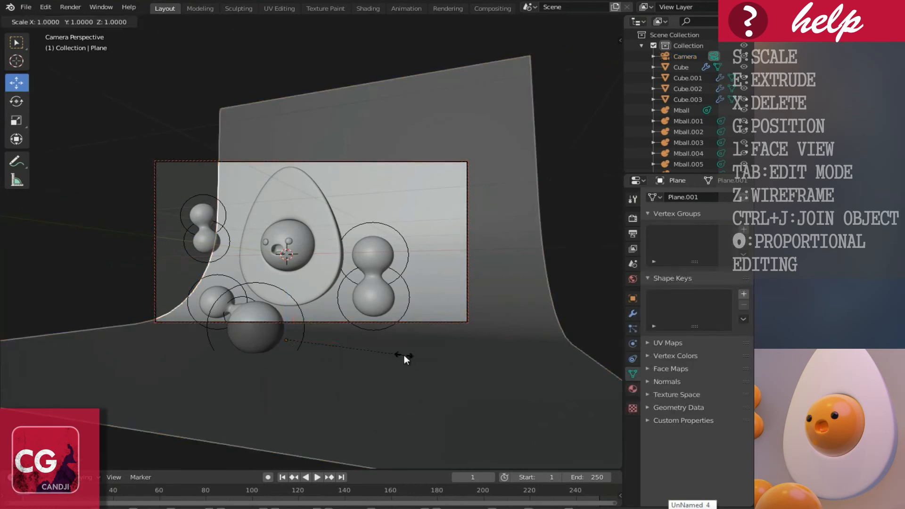
key(x)
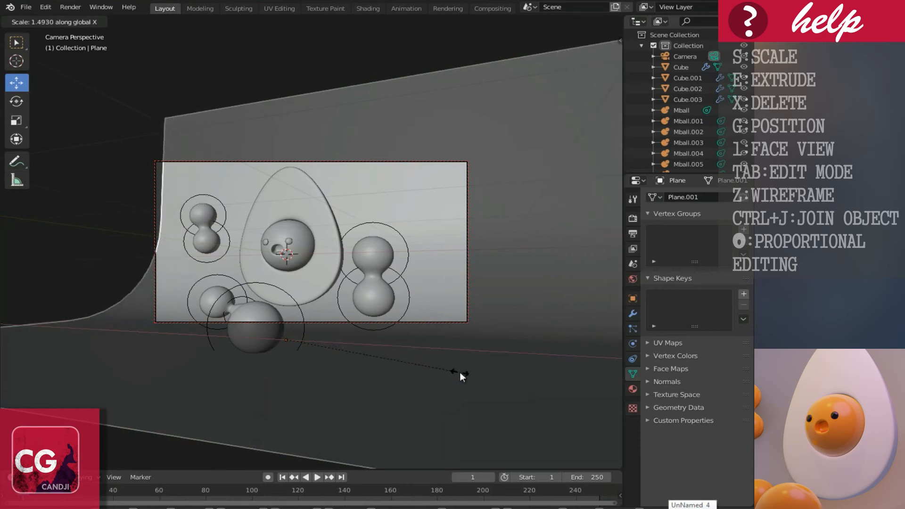
click(460, 372)
middle_drag(208, 201, 212, 198)
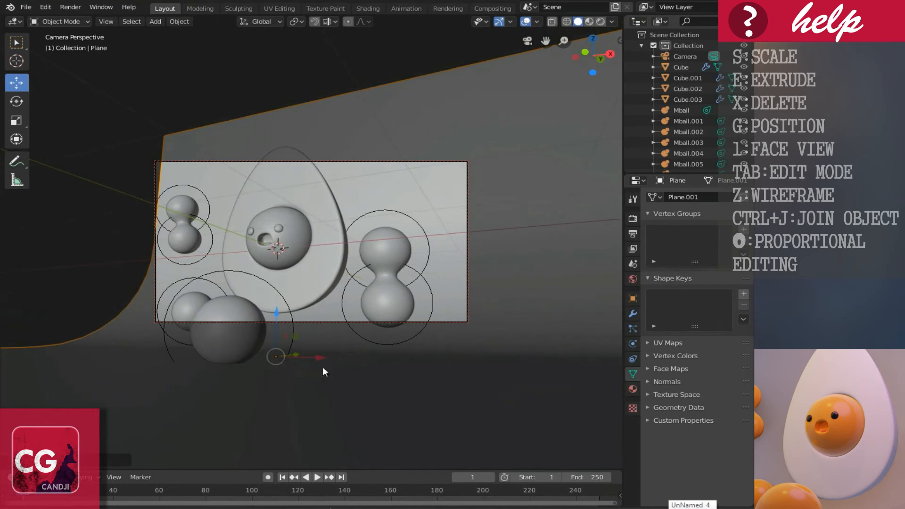
key(s)
key(x)
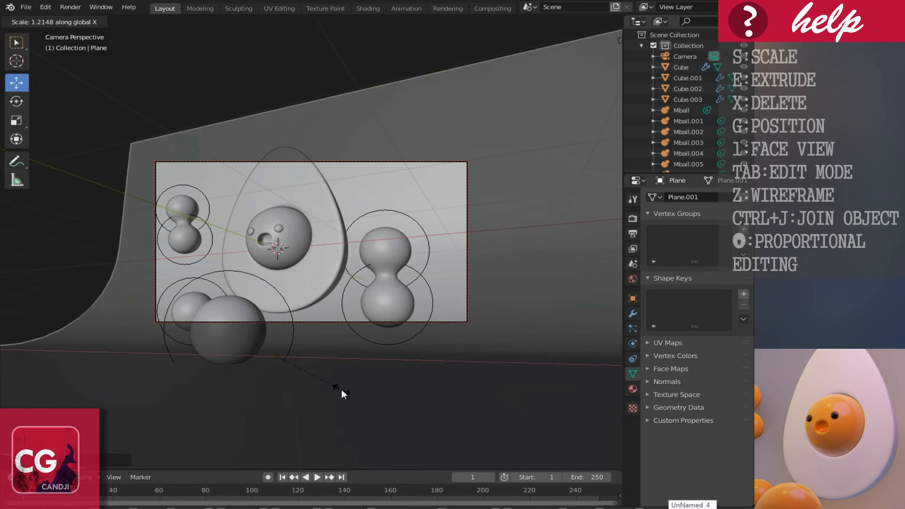
click(342, 390)
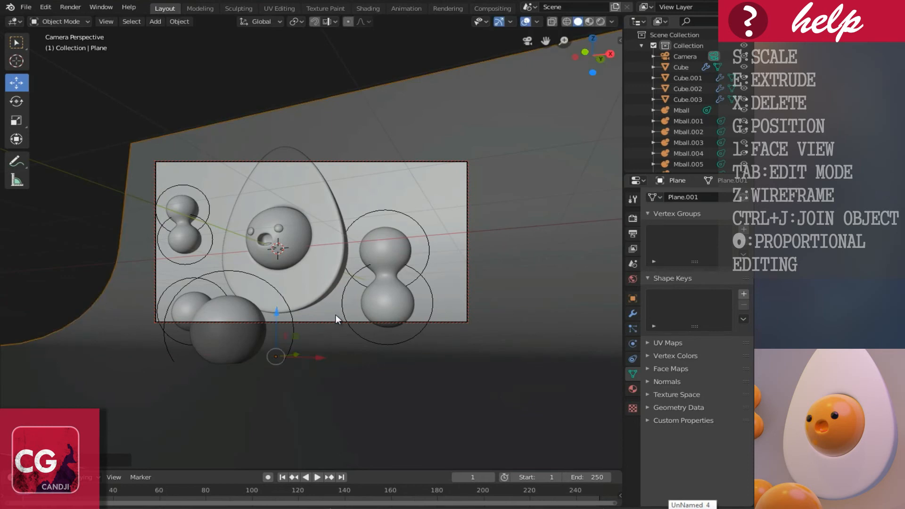
Return to the front view and add a point light to the scene
key(KP_1)
middle_drag(323, 281, 320, 295)
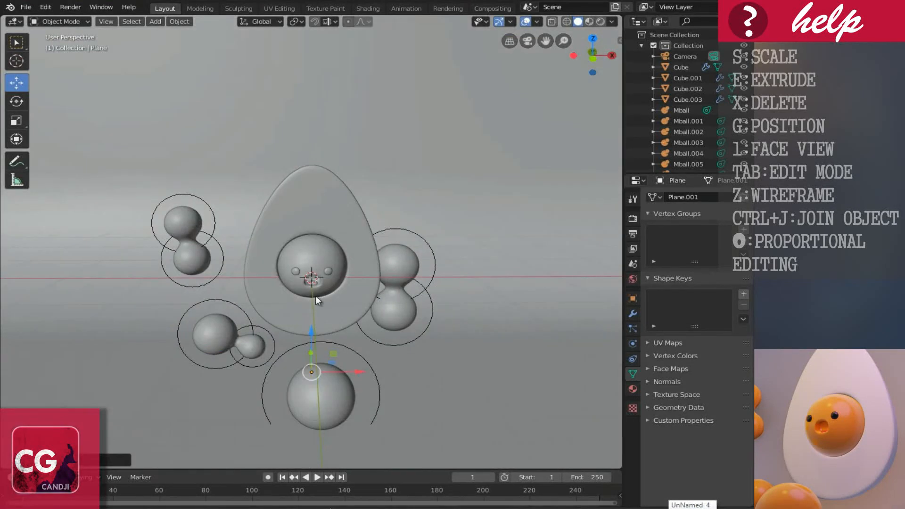
scroll(316, 296, down, 3)
key(shift+a)
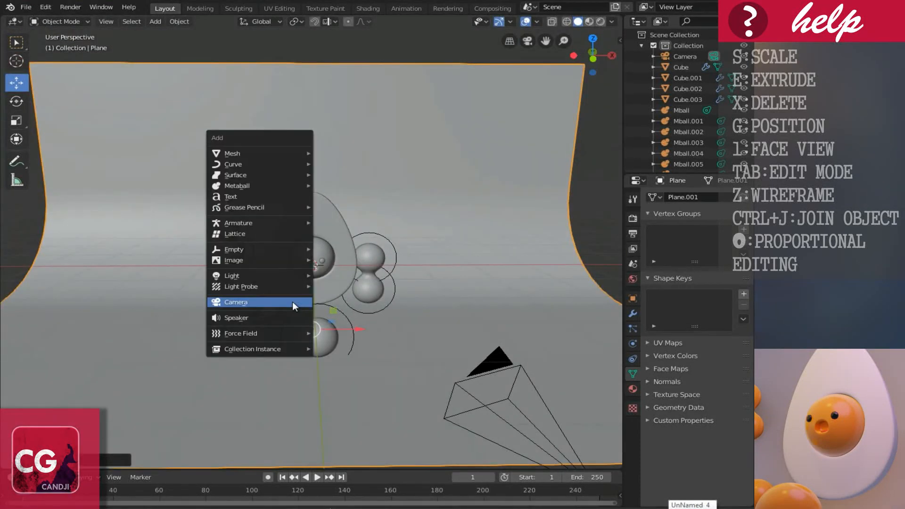
click(366, 275)
Raise the point light and shift it beside the egg's top, above the upper droplet pair and in front of the egg
middle_drag(374, 274, 308, 258)
drag(304, 254, 302, 179)
drag(348, 218, 297, 216)
middle_drag(310, 216, 318, 216)
scroll(312, 217, up, 2)
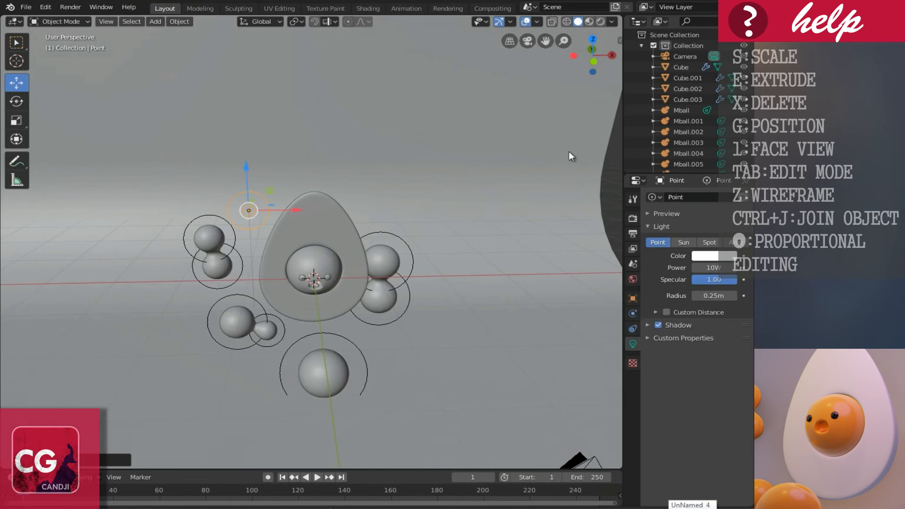
drag(301, 213, 291, 213)
middle_drag(291, 212, 341, 236)
drag(346, 219, 321, 229)
middle_drag(331, 242, 322, 242)
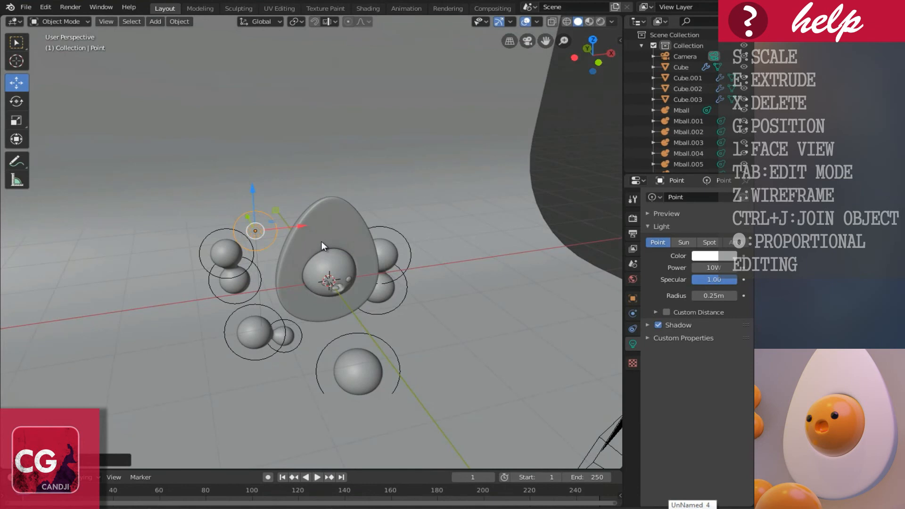
Duplicate the point light along X to the opposite side of the egg
key(shift+d)
key(x)
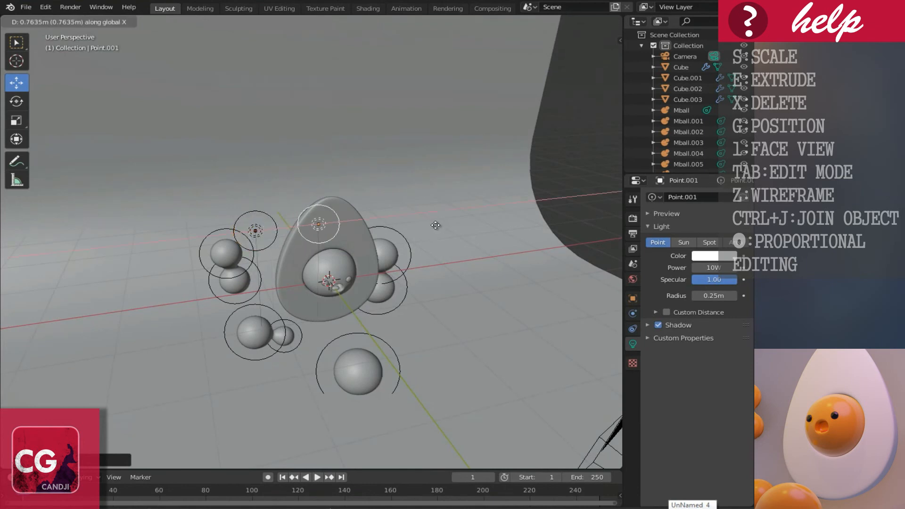
click(495, 223)
middle_drag(378, 214, 372, 236)
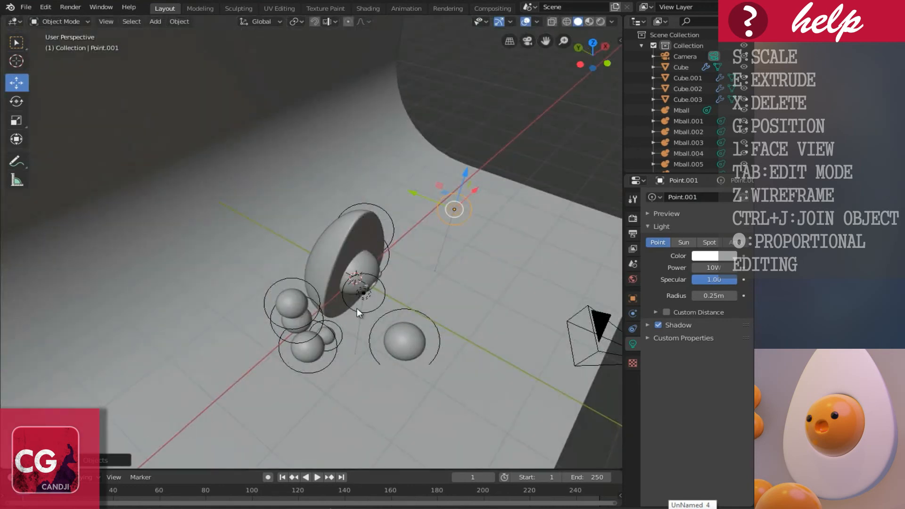
Duplicate the light again and place the copy high above the egg, between the other two lights
key(shift+d)
key(x)
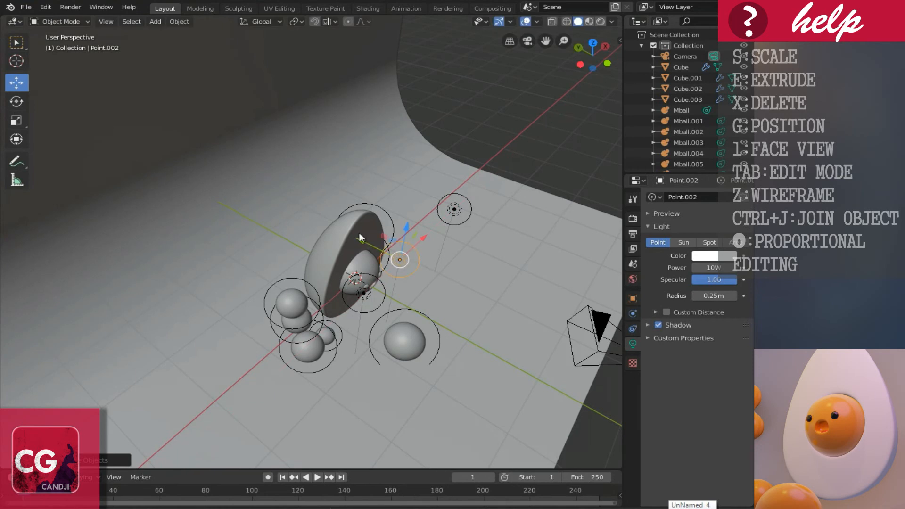
key(y)
key(z)
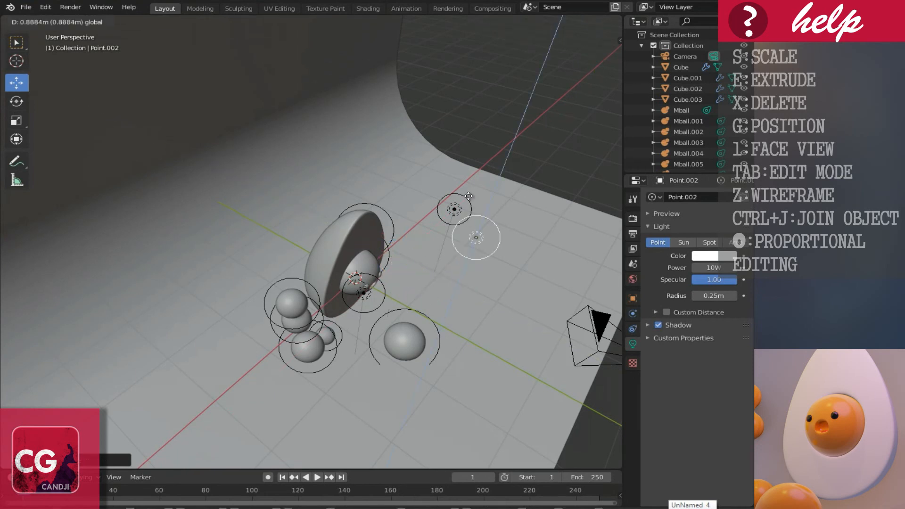
click(474, 167)
middle_drag(466, 281, 341, 227)
scroll(384, 250, up, 1)
scroll(340, 228, down, 1)
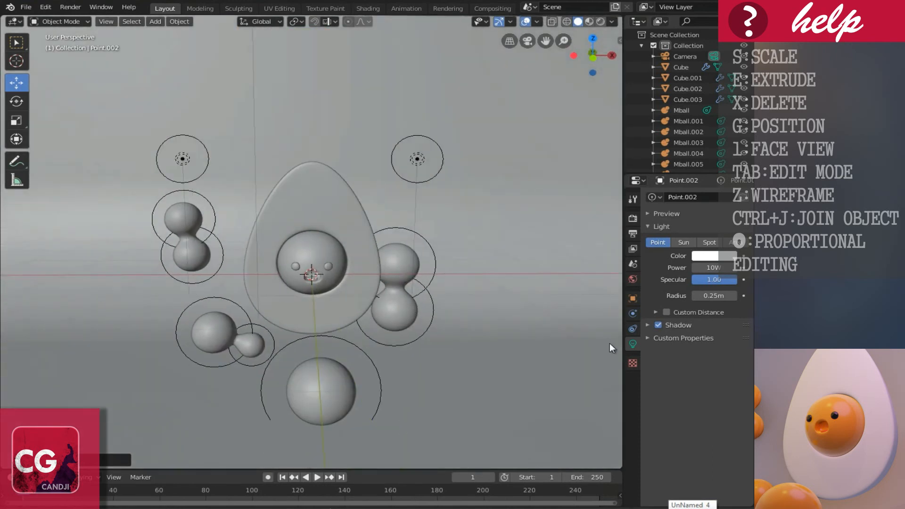
Brighten the world background color to a value of 0.620 and tint it pale purple, using the rendered preview
click(633, 280)
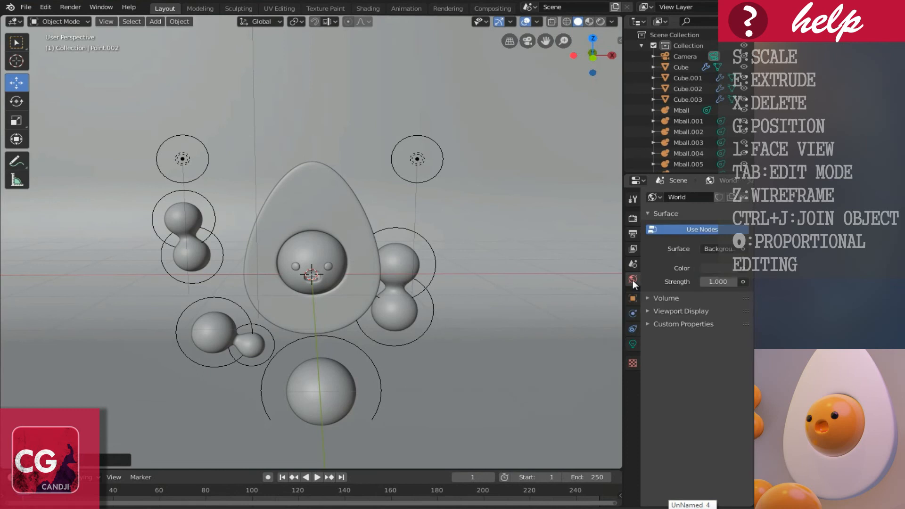
click(723, 270)
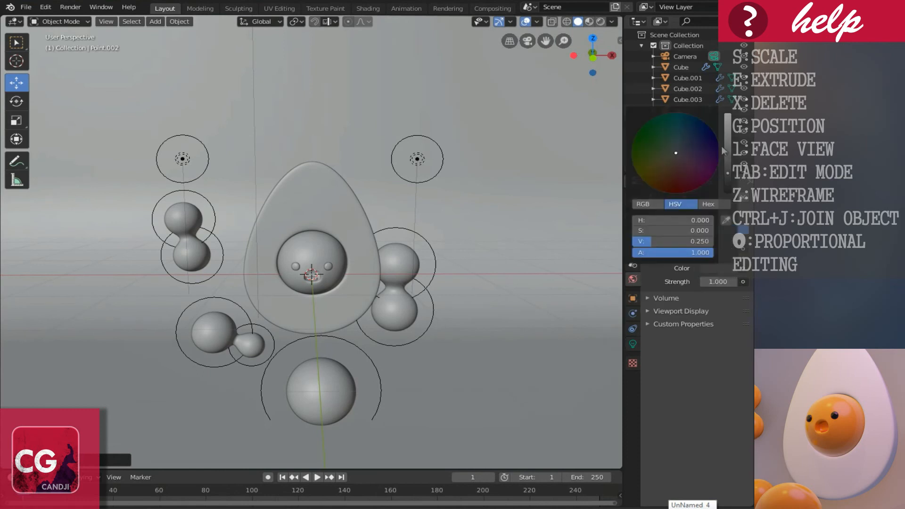
mouse_move(727, 154)
mouse_down()
mouse_move(728, 114)
mouse_move(732, 148)
mouse_up()
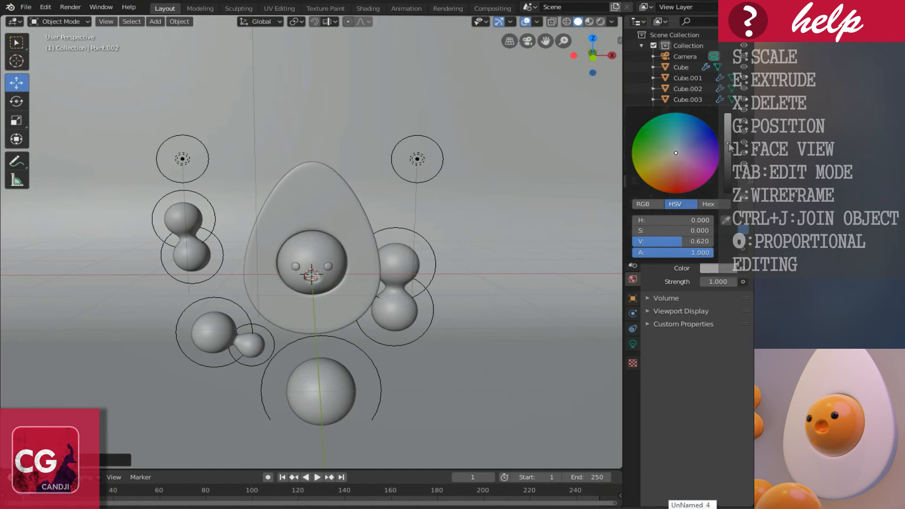
middle_drag(377, 240, 379, 237)
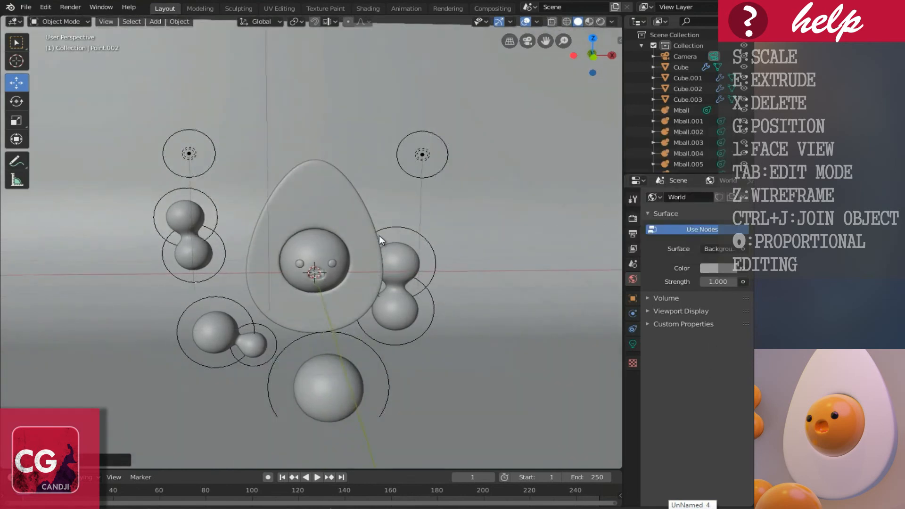
click(600, 22)
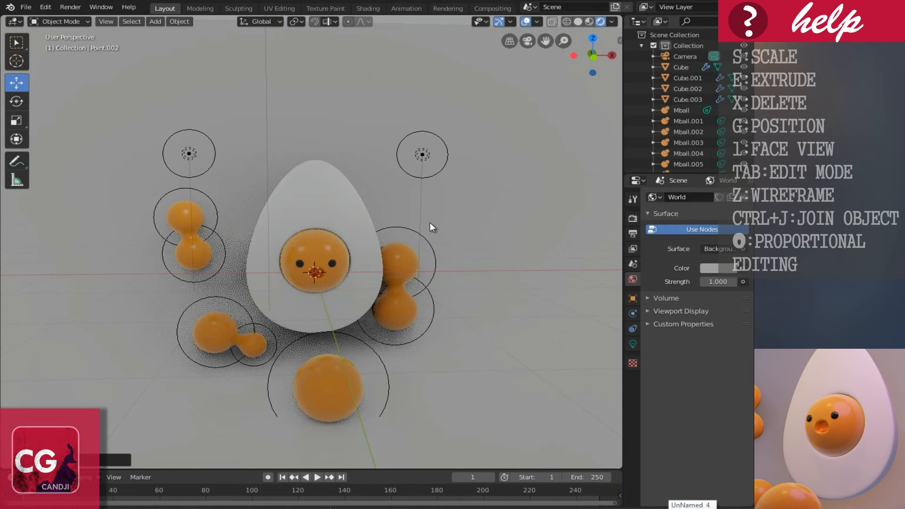
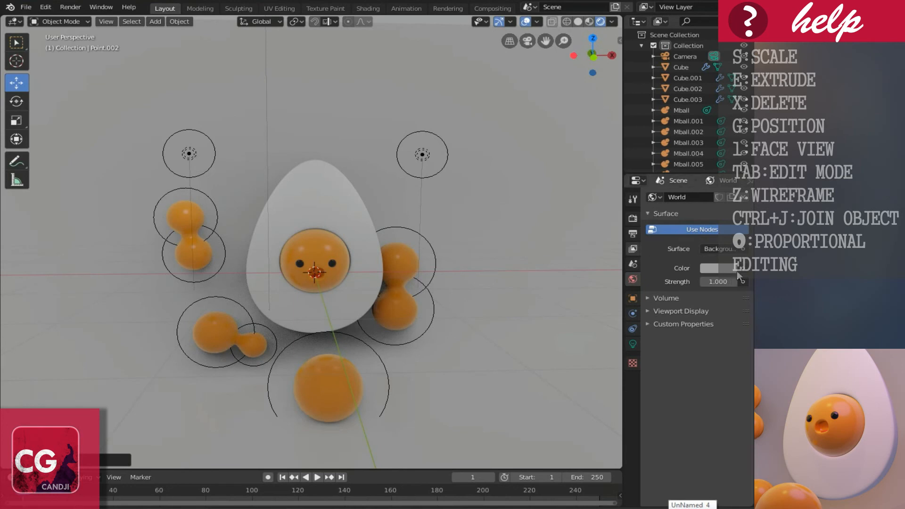
click(680, 152)
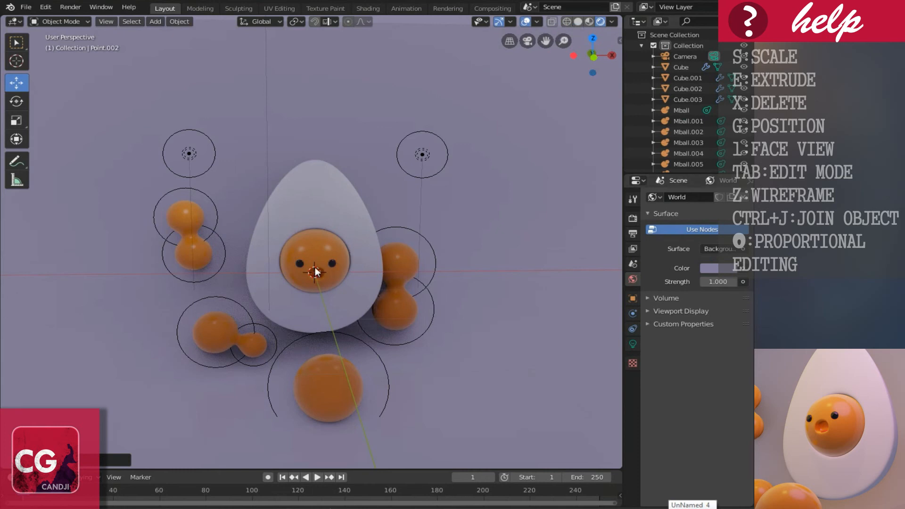
Return to solid shading and give the point light above the upper droplet pair a warm orange-yellow color
click(578, 22)
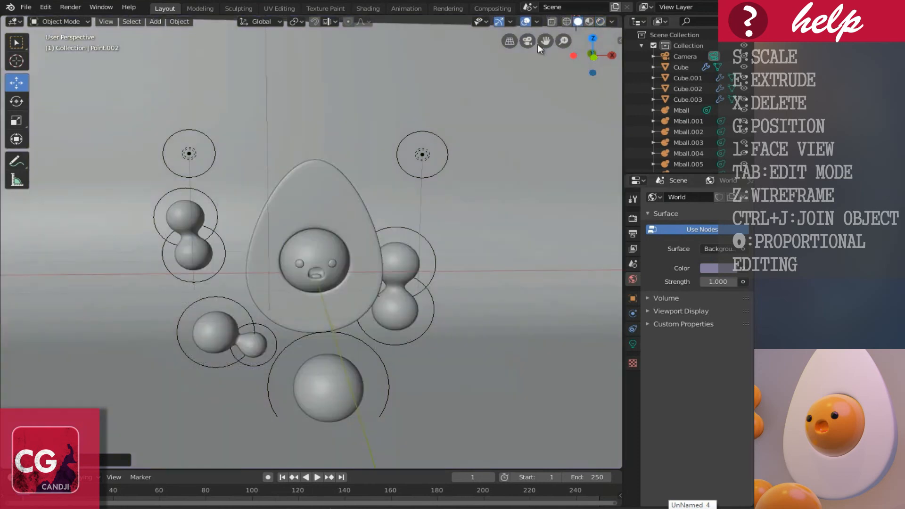
middle_drag(537, 44, 385, 161)
click(237, 165)
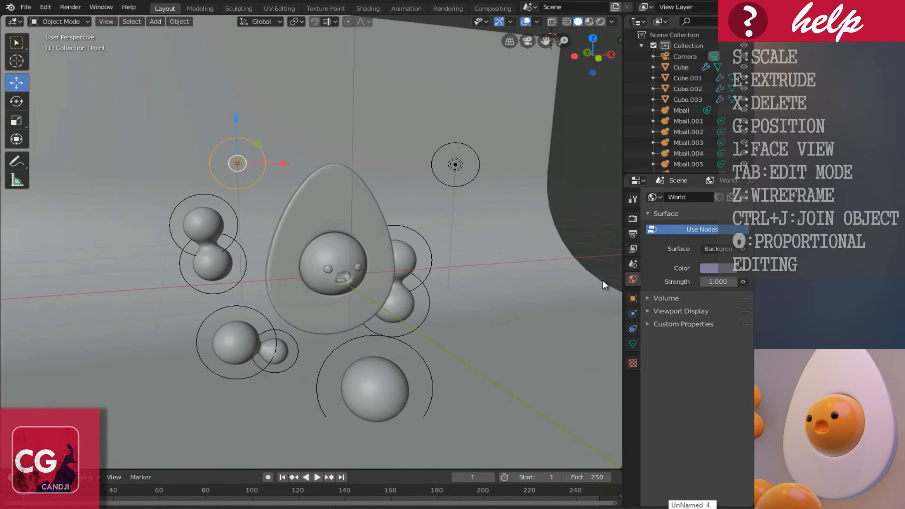
click(633, 344)
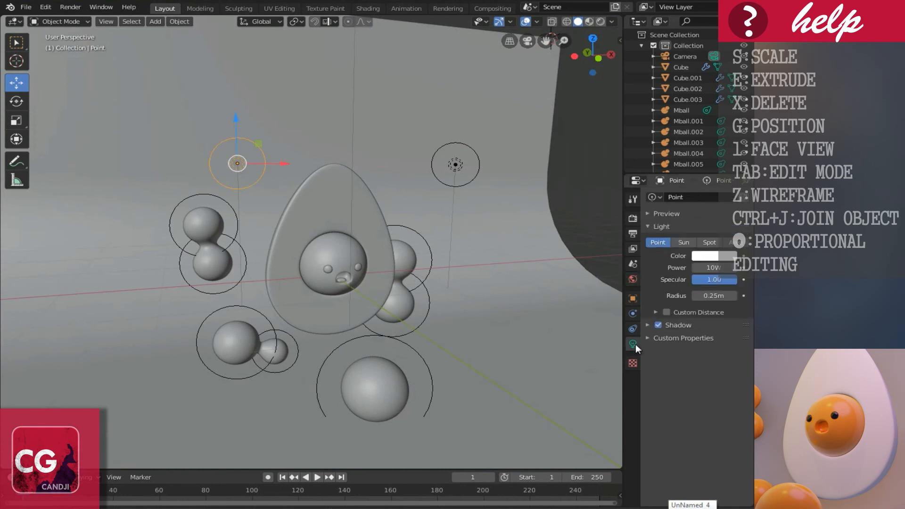
click(714, 257)
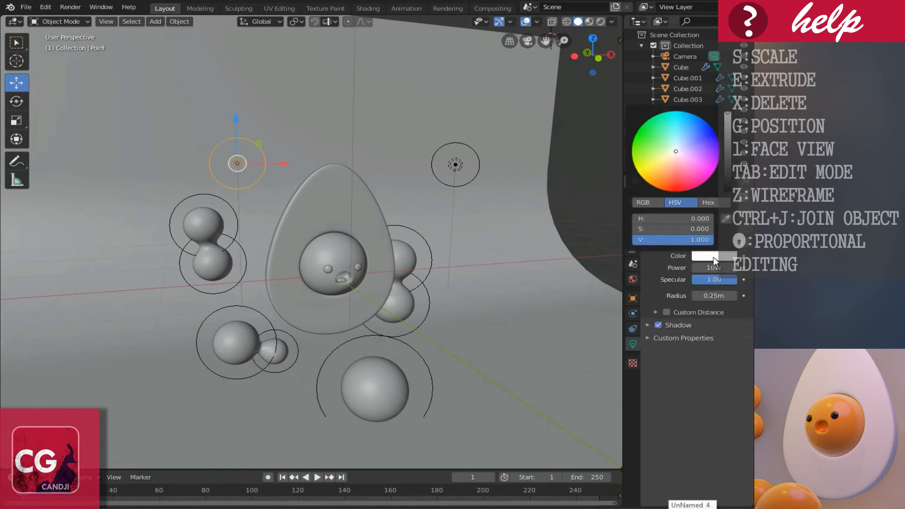
click(657, 173)
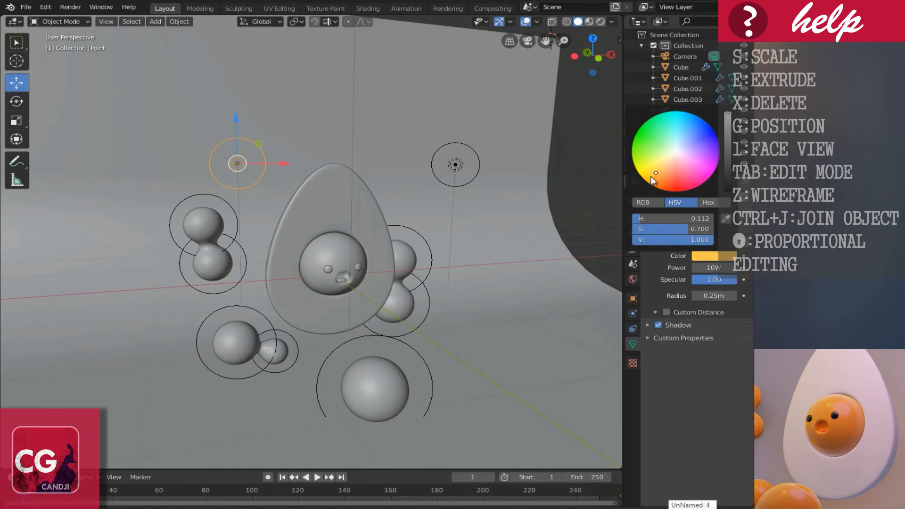
Set the orange-yellow light's power to 50 W and check the scene in the rendered preview
click(714, 268)
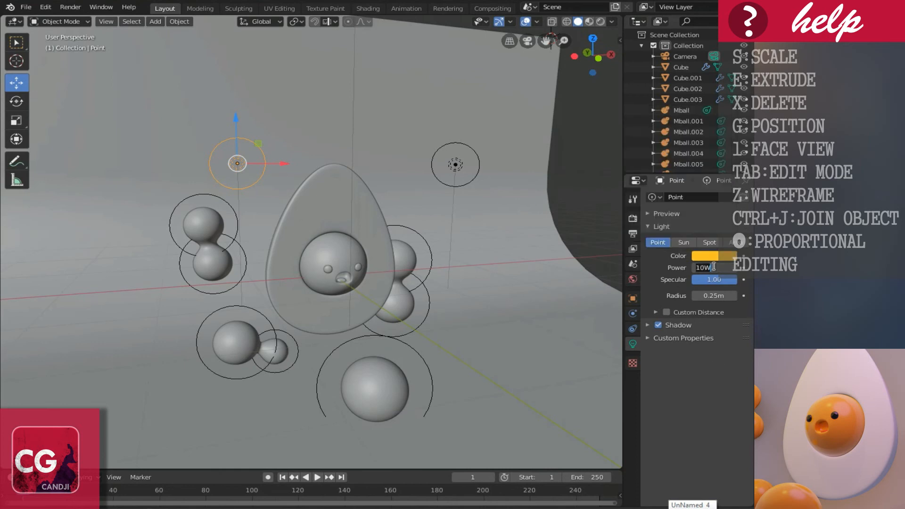
text(50)
key(Return)
middle_drag(389, 193, 369, 200)
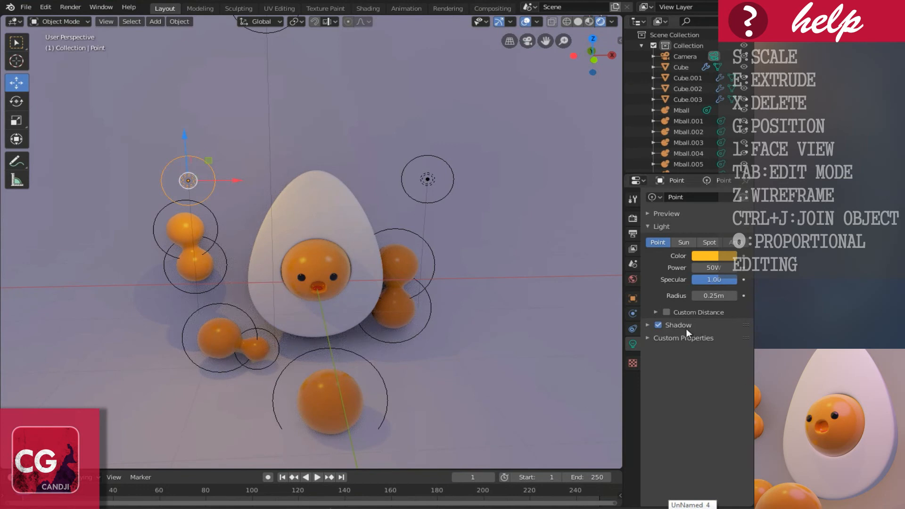
Return to solid shading and turn off shadow casting for the orange-yellow light above the upper droplet pair
click(658, 325)
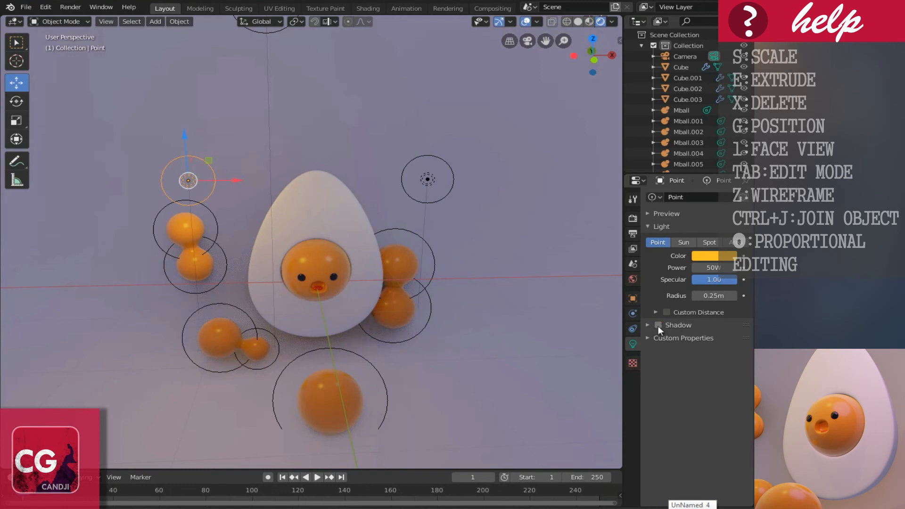
click(659, 325)
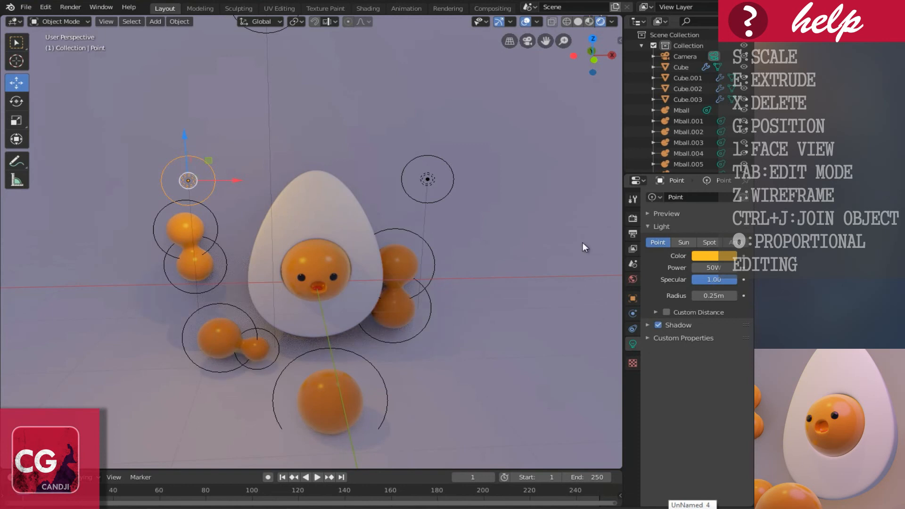
click(578, 21)
middle_drag(329, 225, 556, 297)
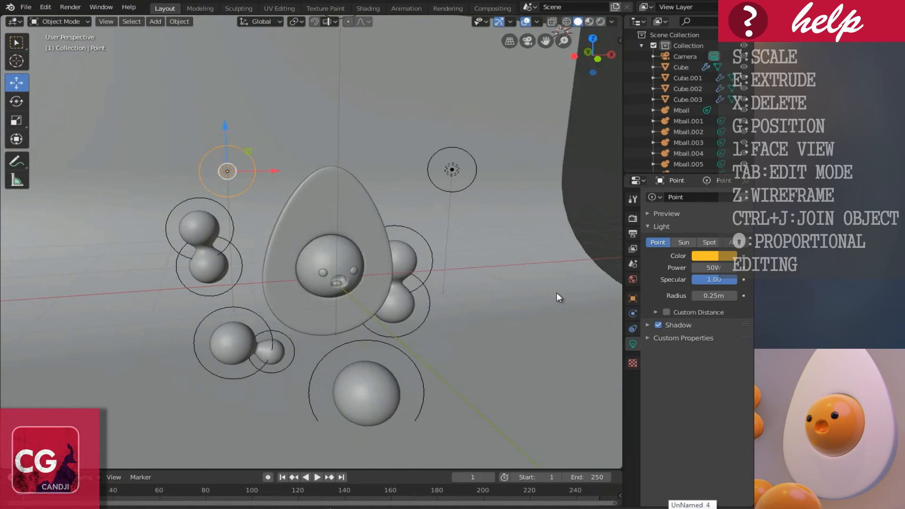
click(661, 324)
Move this light forward in front of the egg and tint it pale purple with hue 0.713 and saturation 0.343
middle_drag(333, 238, 344, 248)
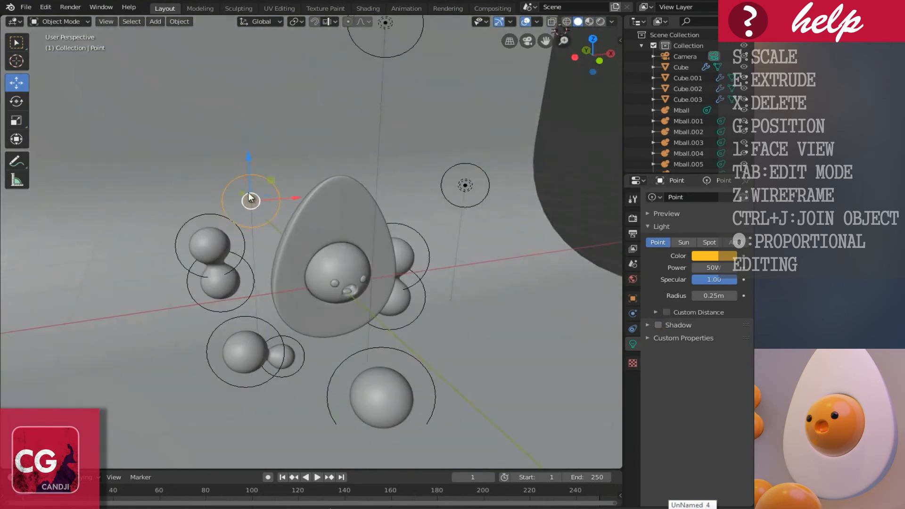
middle_drag(260, 217, 292, 242)
drag(294, 239, 313, 250)
middle_drag(336, 249, 358, 250)
click(705, 257)
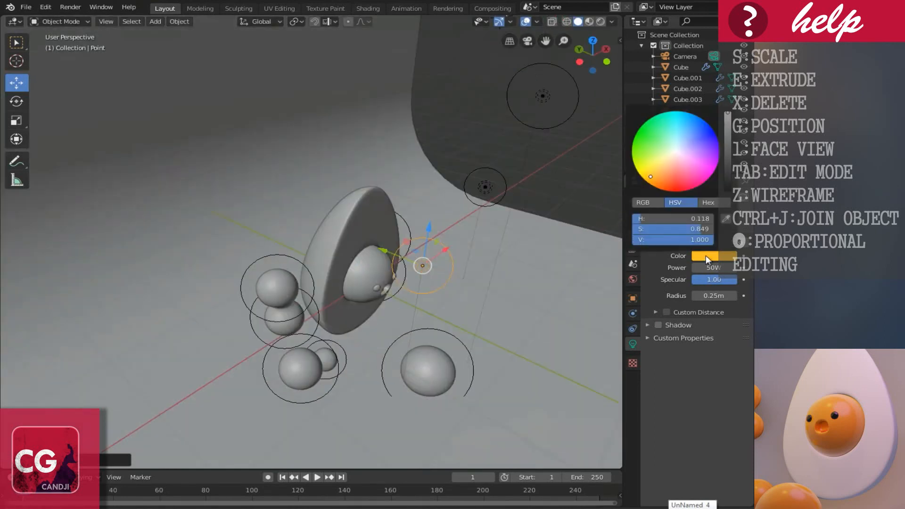
click(695, 164)
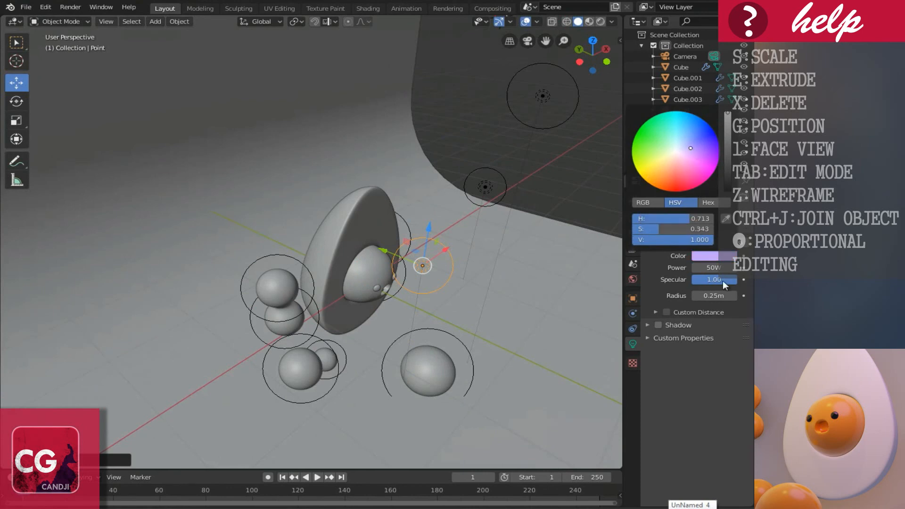
middle_drag(344, 373, 306, 362)
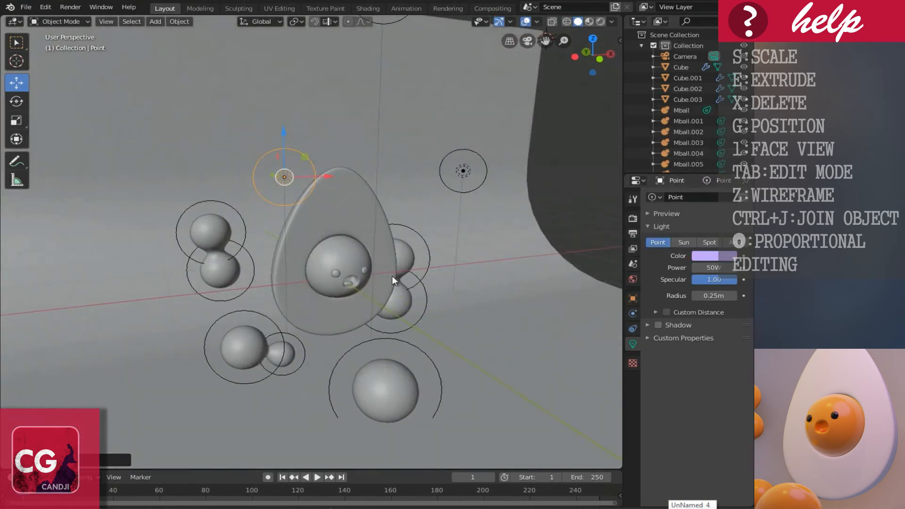
Give the point light high above the egg an orange-yellow color and a power of 30 W
middle_drag(466, 171, 378, 119)
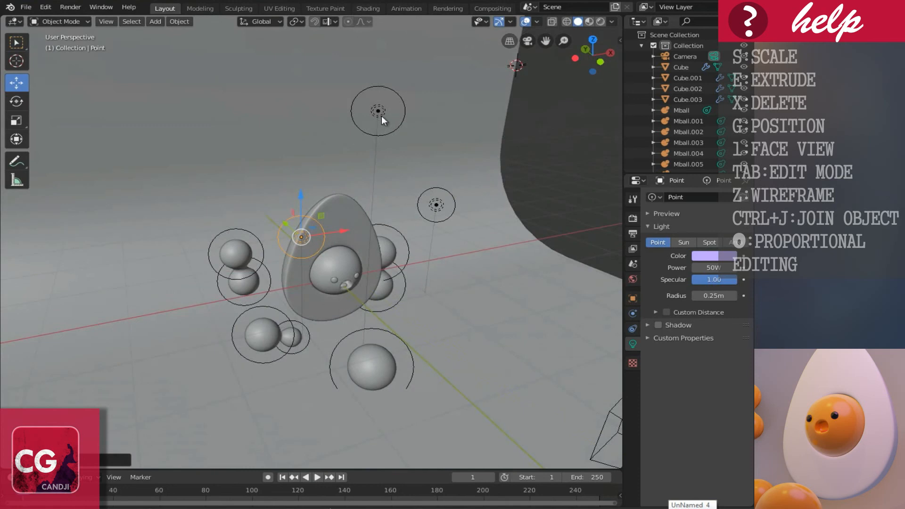
click(380, 114)
click(705, 255)
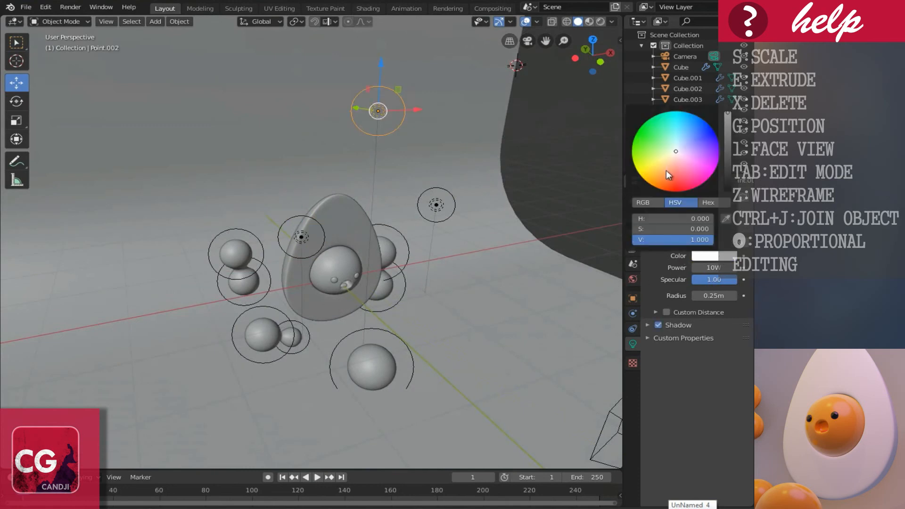
click(659, 167)
drag(659, 167, 654, 175)
click(713, 268)
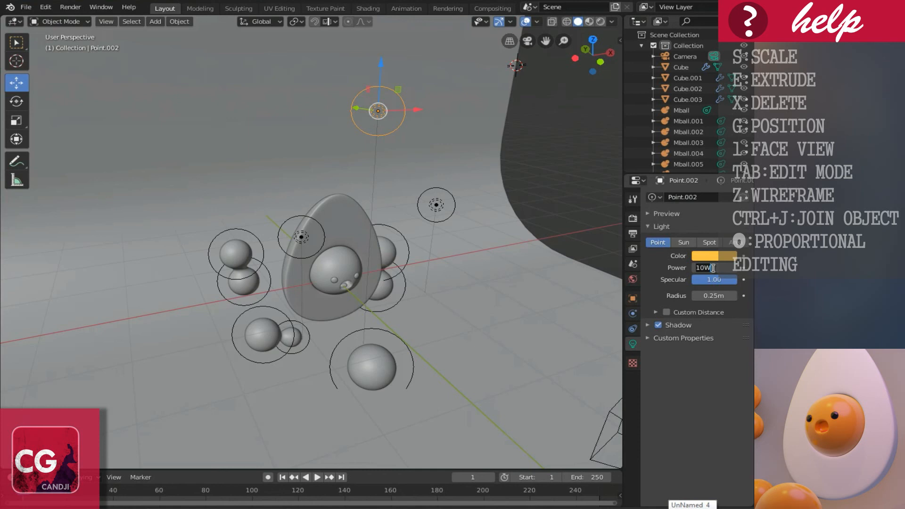
key(Return)
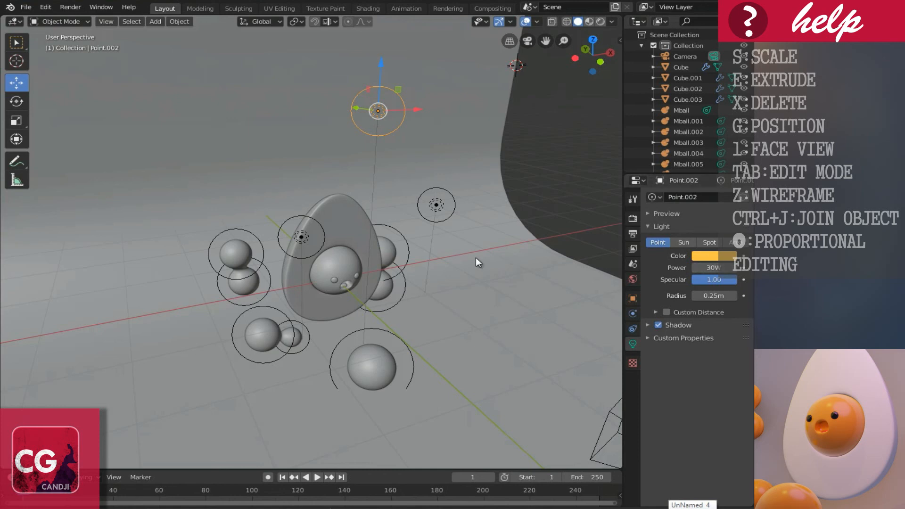
Color the light to the right of the egg pink (hue 0.871, saturation 0.406) at 20 W and check it in the rendered preview
click(434, 206)
click(705, 255)
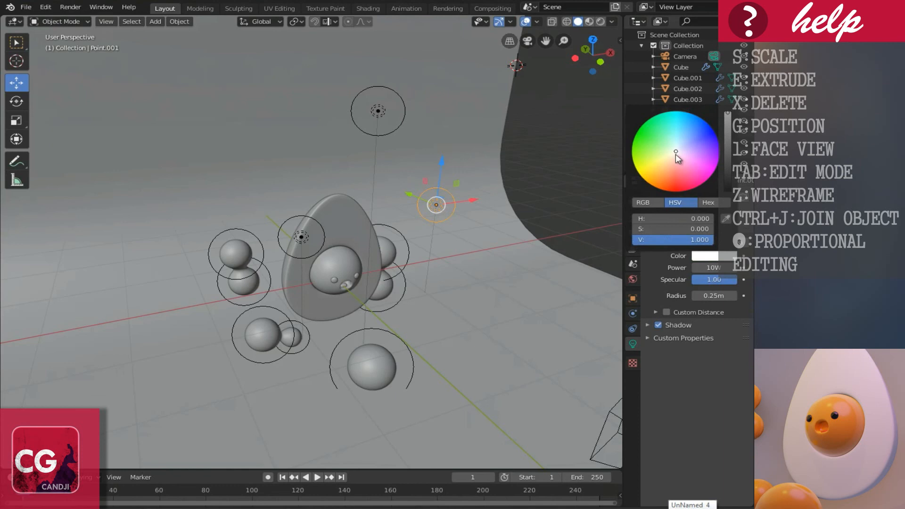
click(690, 148)
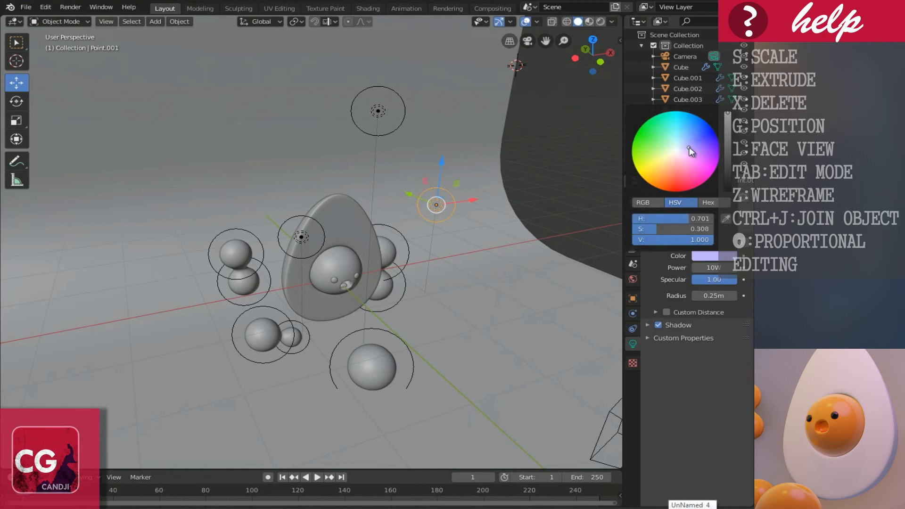
click(689, 143)
click(689, 161)
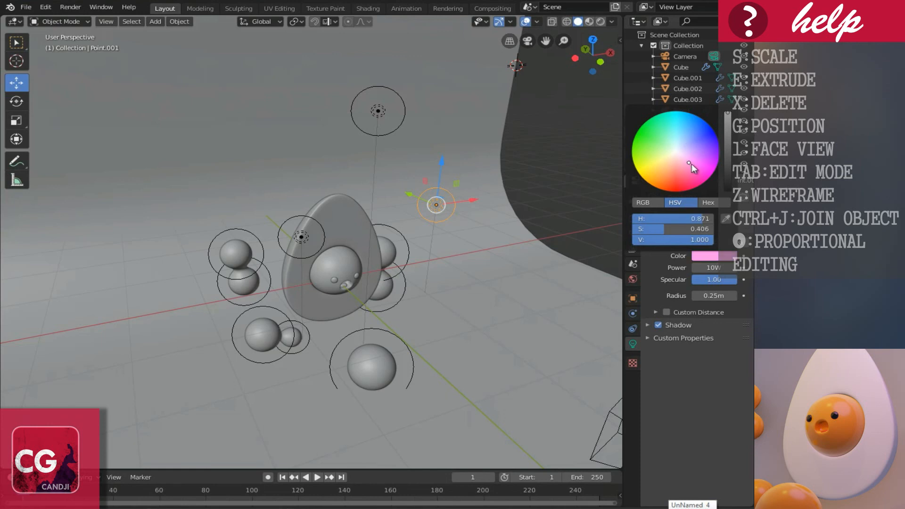
click(711, 267)
text(20)
key(Return)
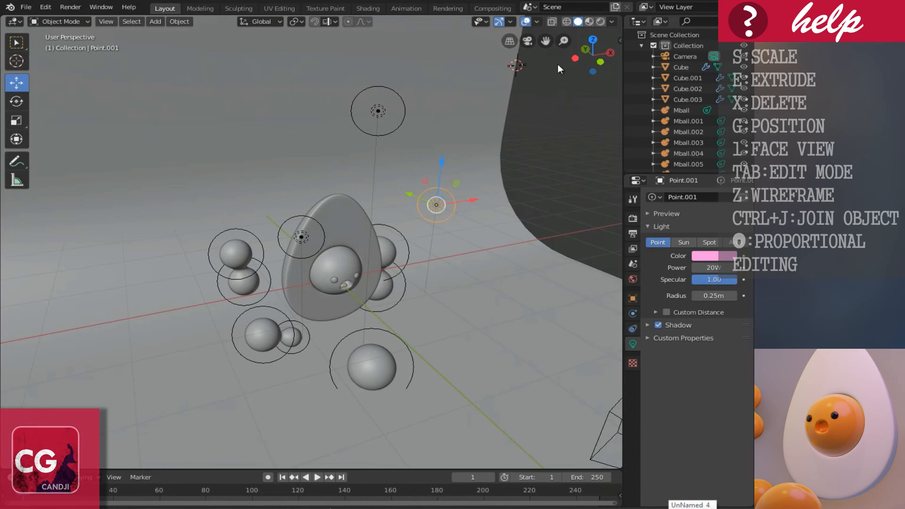
click(600, 22)
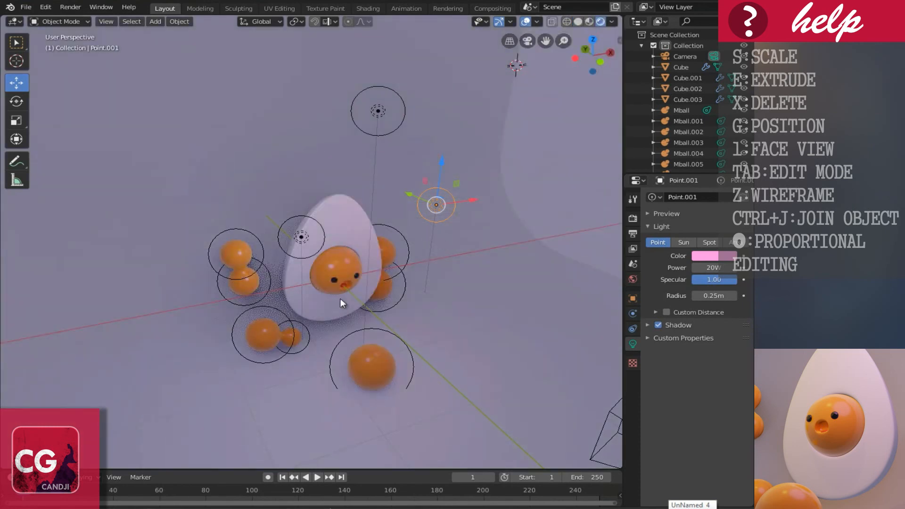
scroll(360, 252, up, 4)
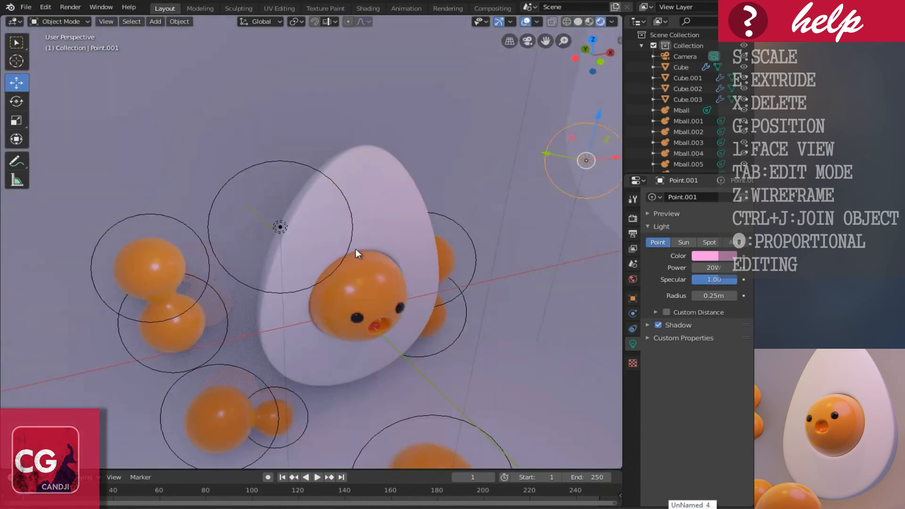
middle_drag(398, 311, 431, 292)
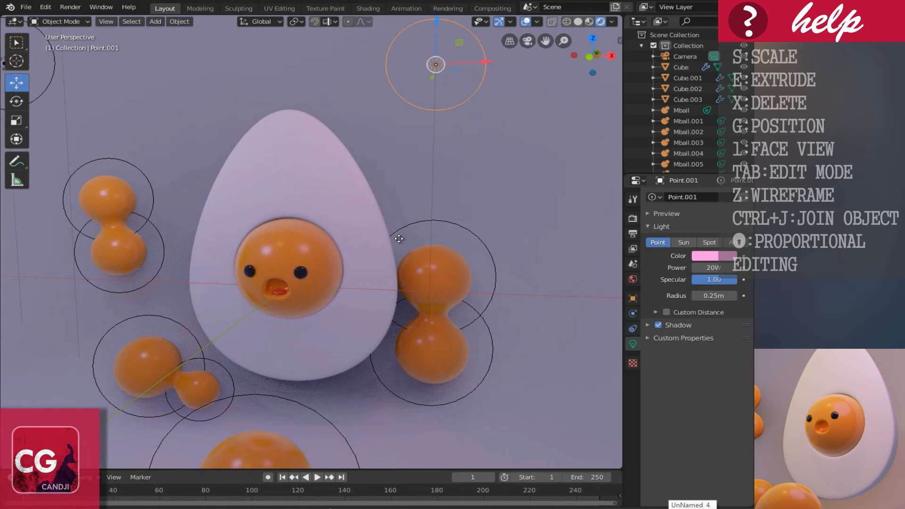
Try a power of 50 W on the orange-yellow light high above the egg and view it in the rendered preview
click(579, 21)
scroll(307, 209, down, 4)
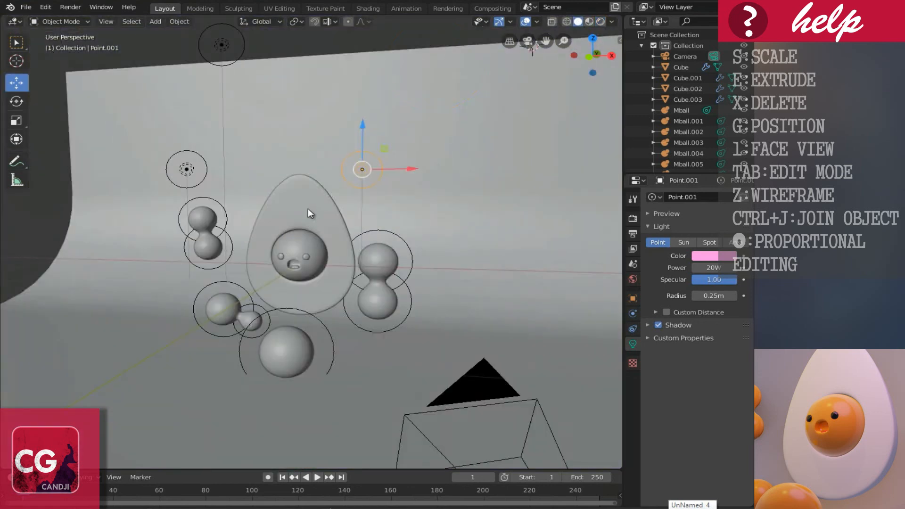
middle_drag(307, 208, 336, 228)
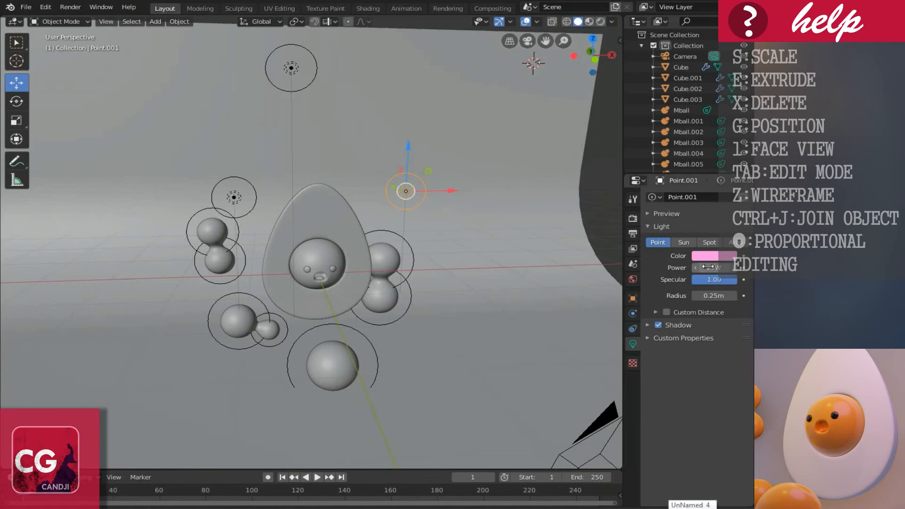
middle_drag(392, 214, 323, 98)
click(325, 98)
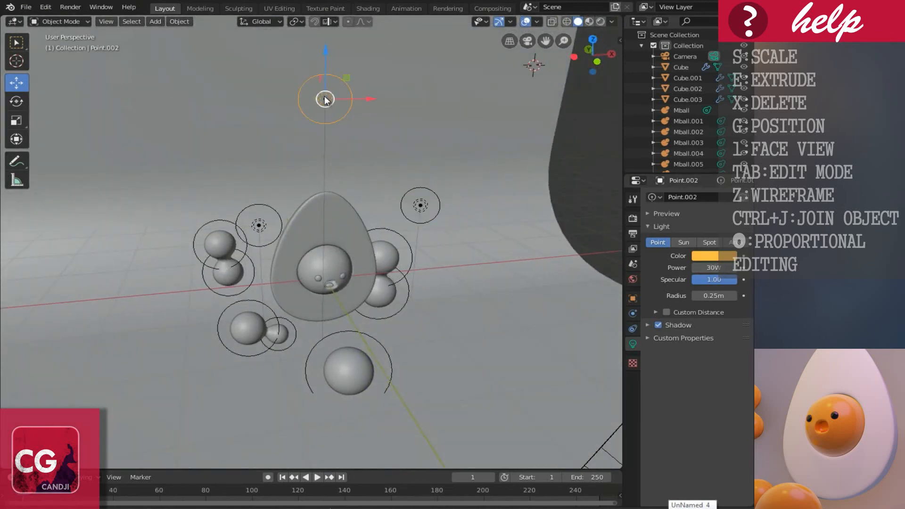
click(716, 265)
text(50)
key(Return)
click(598, 21)
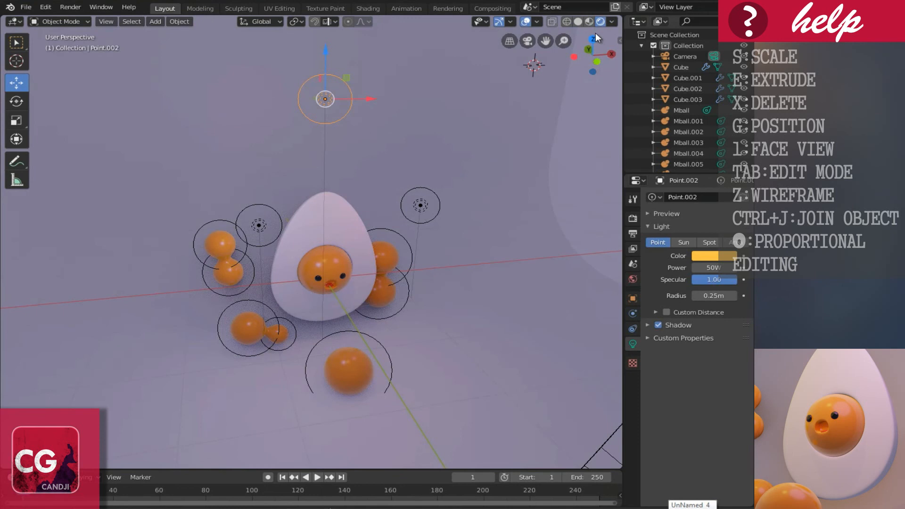
Raise the power of the light high above the egg to 80 W and compare solid shading with the rendered preview
click(712, 268)
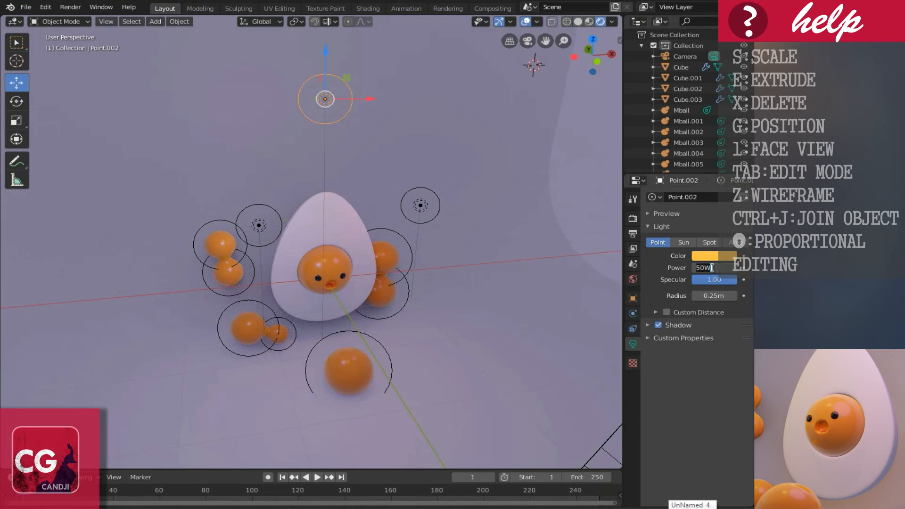
text(80)
key(Return)
click(578, 21)
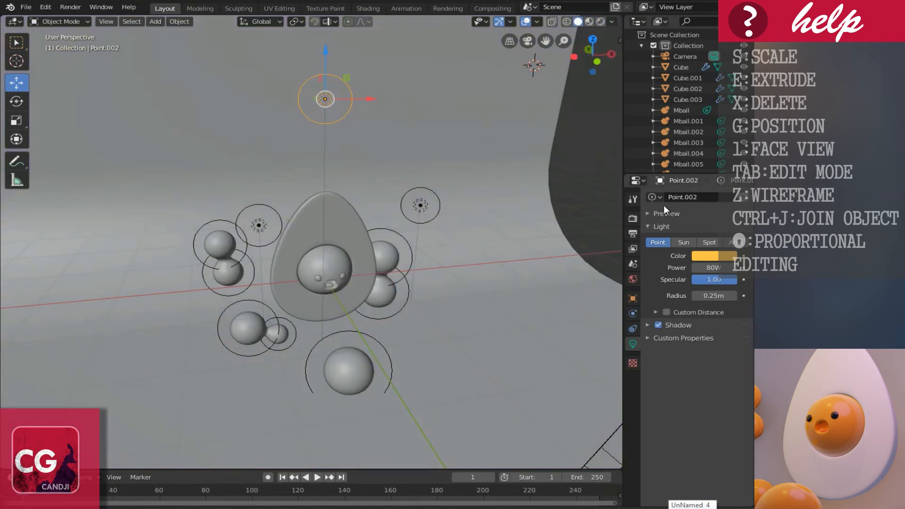
click(601, 22)
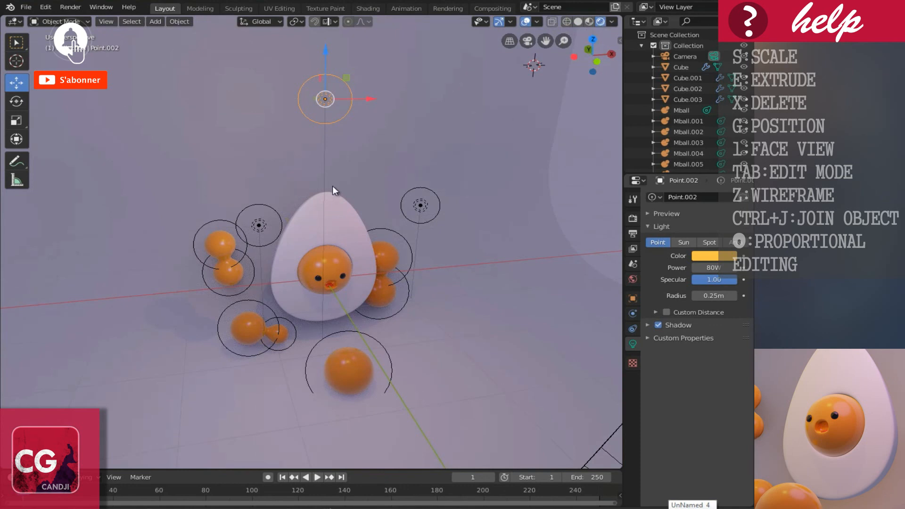
Return to solid shading and set the pink light's power to 50 W
click(420, 206)
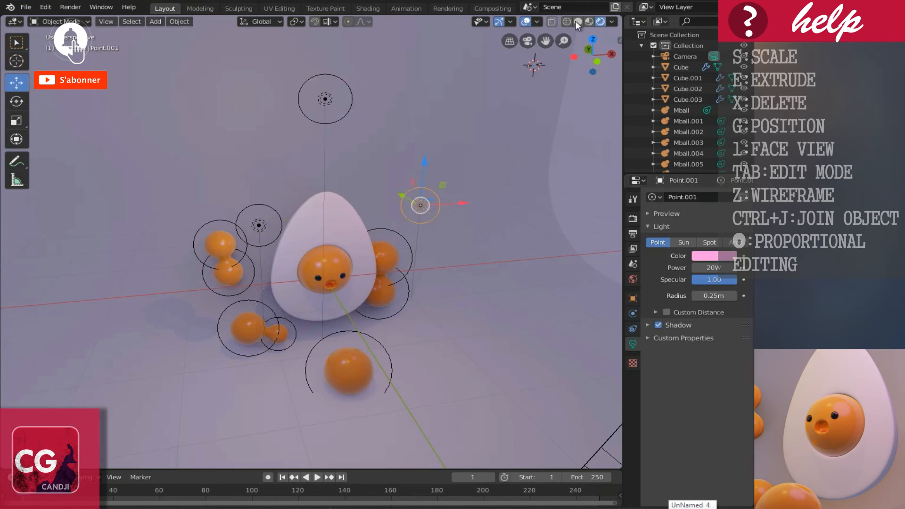
click(577, 21)
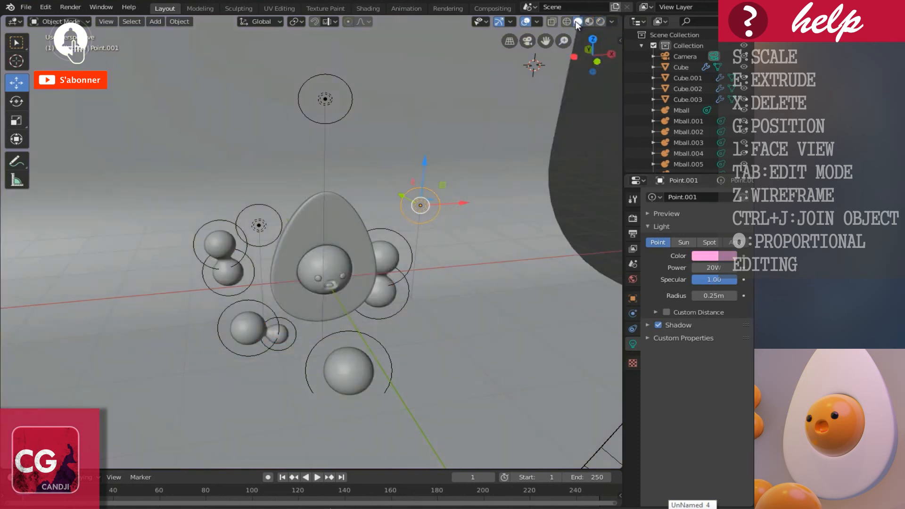
click(712, 267)
text(50)
key(Return)
click(469, 281)
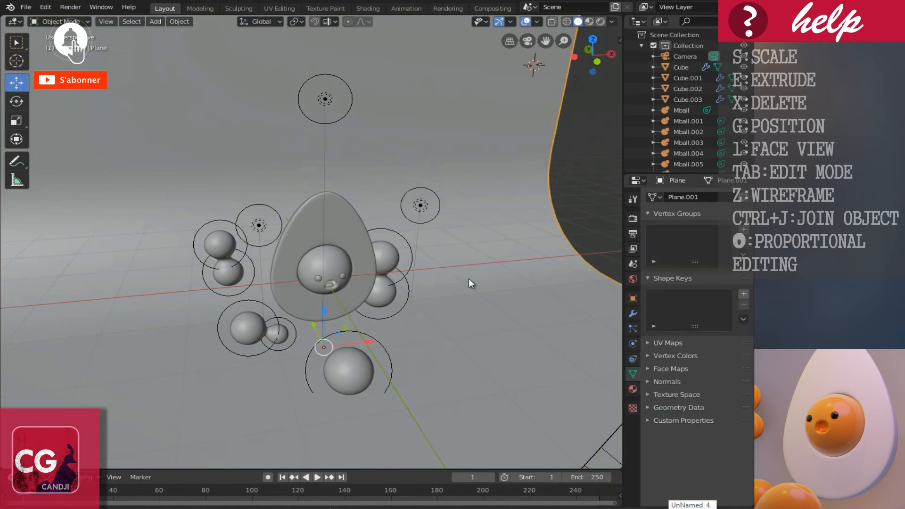
Lower the world background strength to 0.8 and check the scene in the rendered preview
click(633, 218)
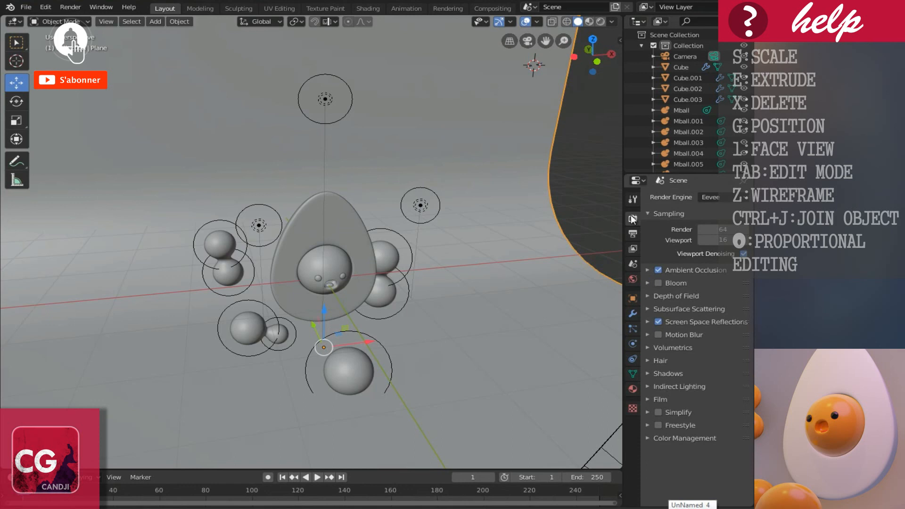
click(632, 279)
click(713, 281)
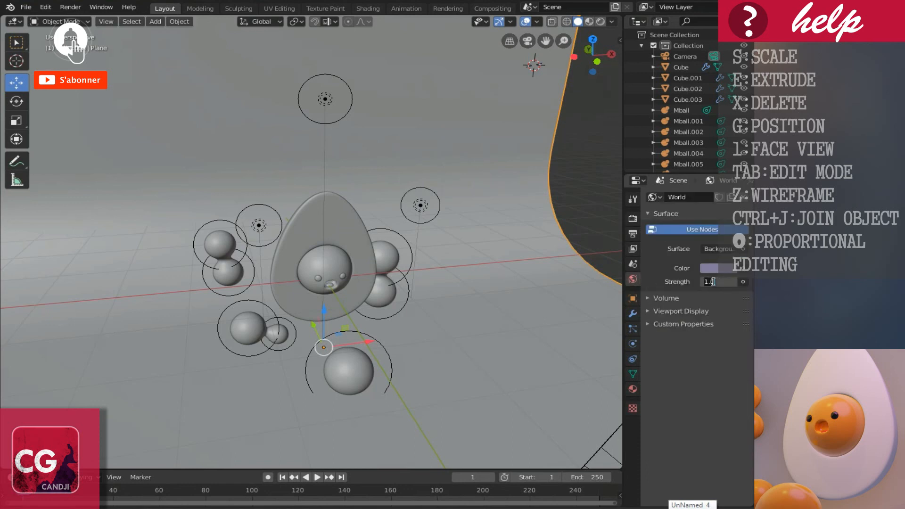
key(BackSpace)
text(0.8)
key(Return)
click(601, 21)
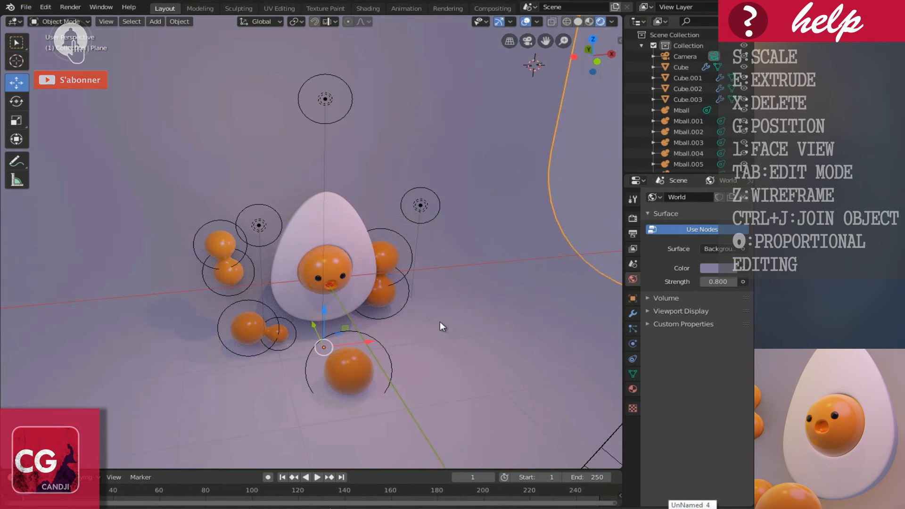
middle_drag(449, 316, 443, 307)
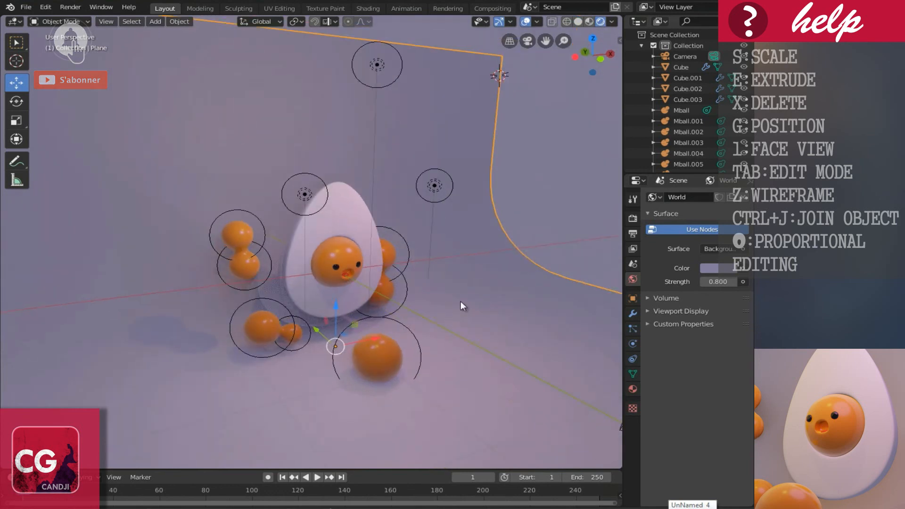
Look through the scene camera and examine the framing and lighting in the rendered preview
click(577, 21)
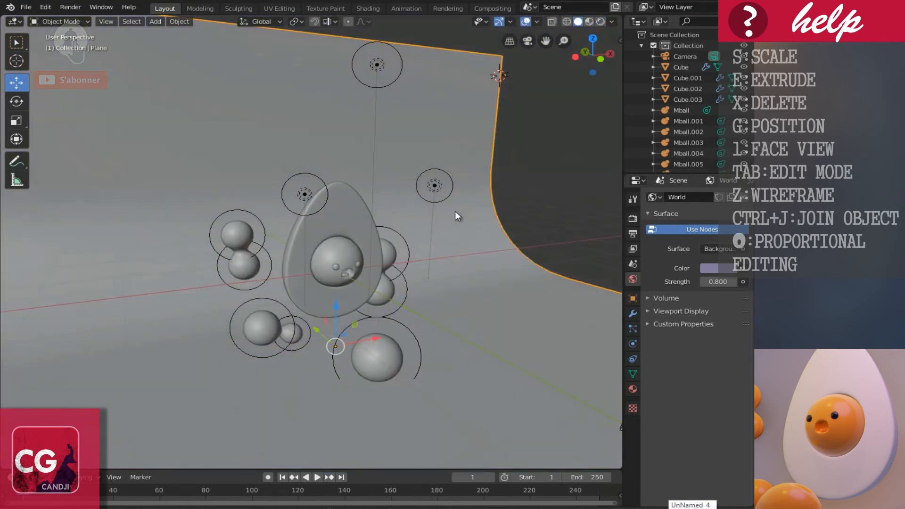
key(KP_0)
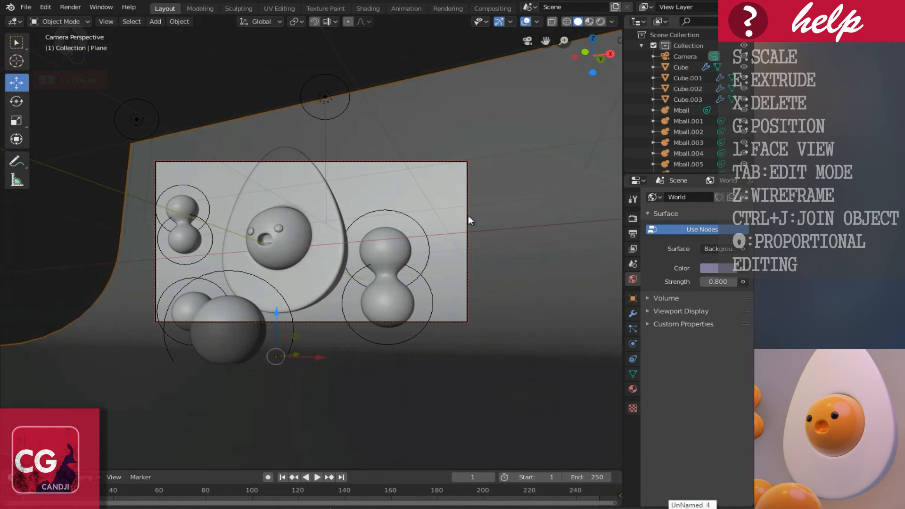
click(601, 21)
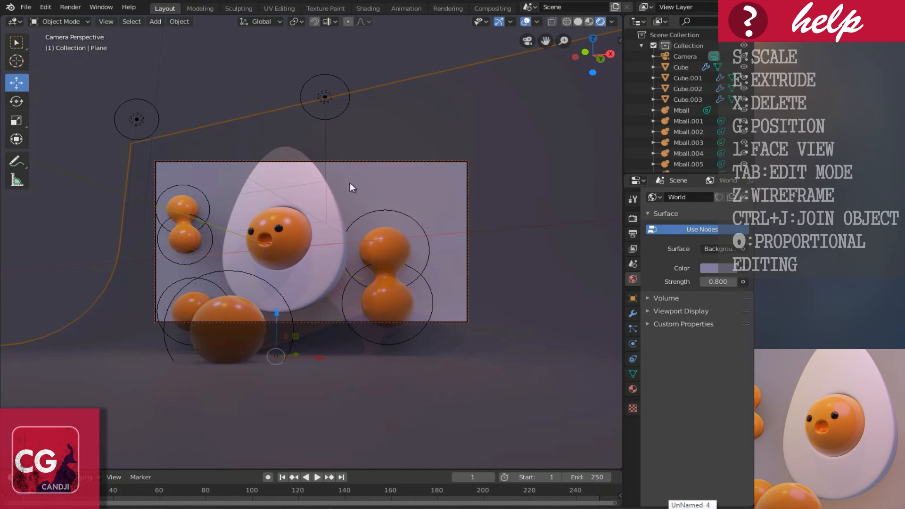
Set the power of the pink point light above the egg to 100 W and check it in the rendered preview
click(324, 97)
click(577, 21)
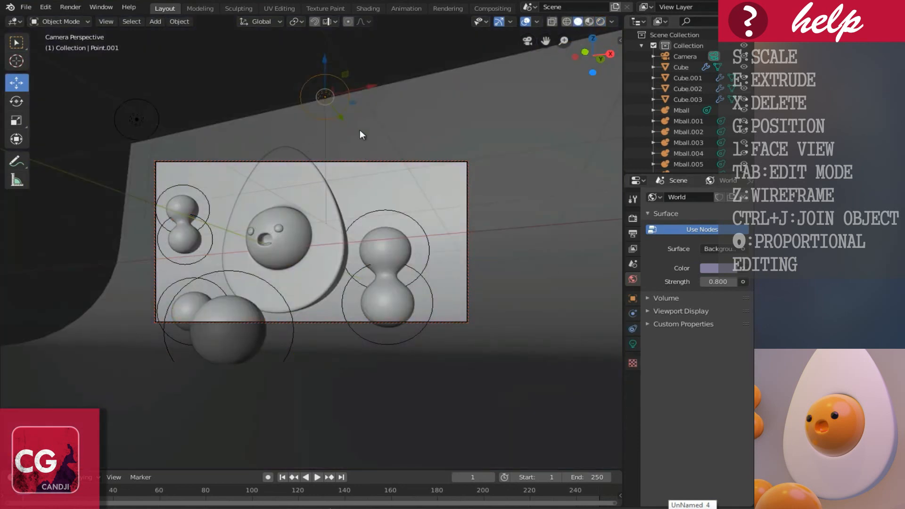
click(633, 344)
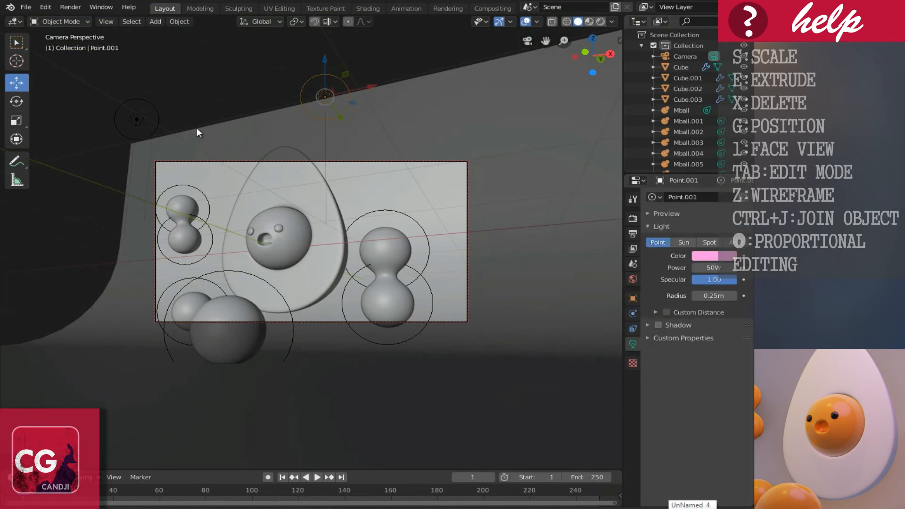
click(601, 22)
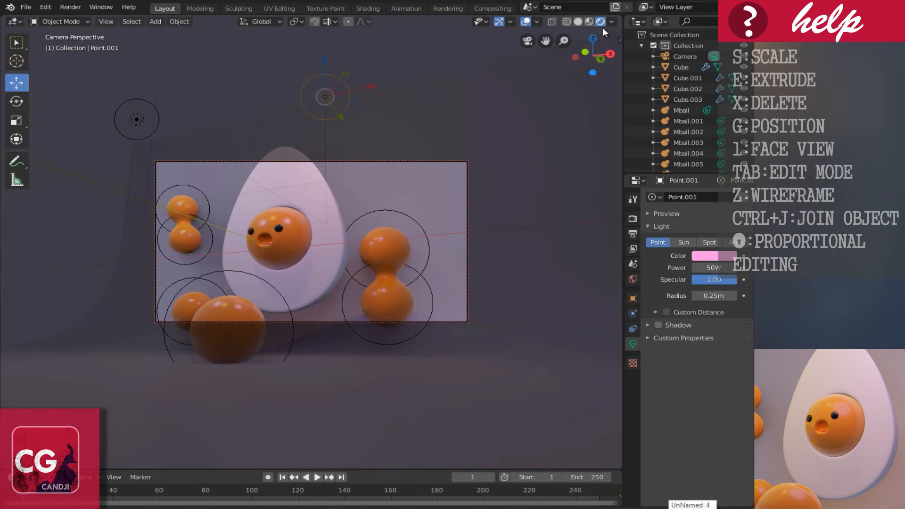
click(578, 21)
double_click(714, 268)
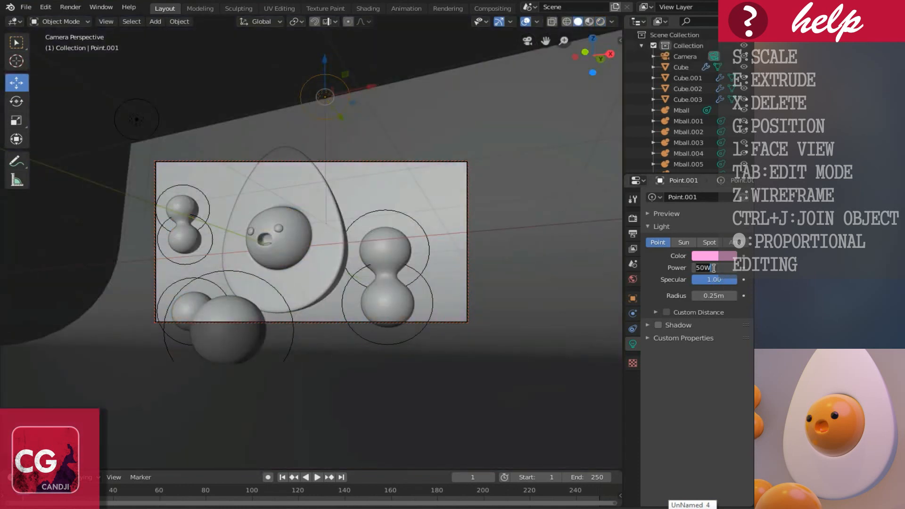
text(1000)
key(Return)
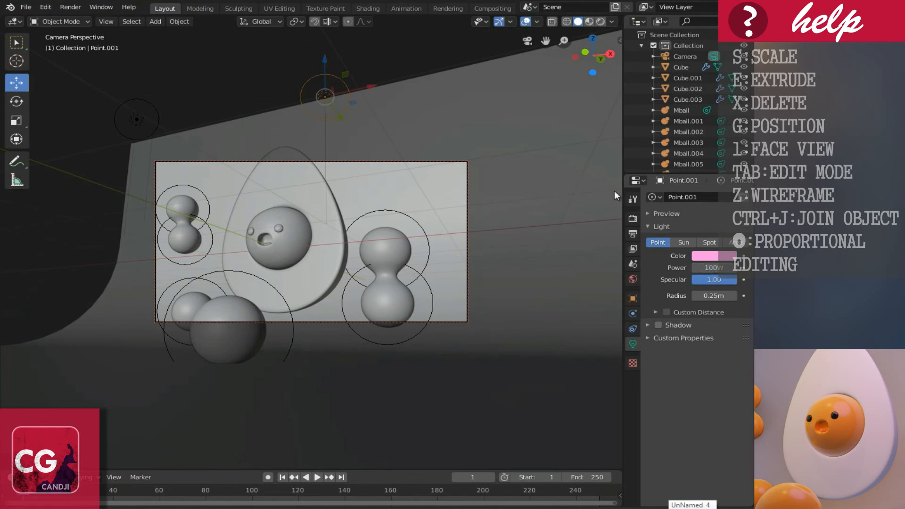
click(601, 21)
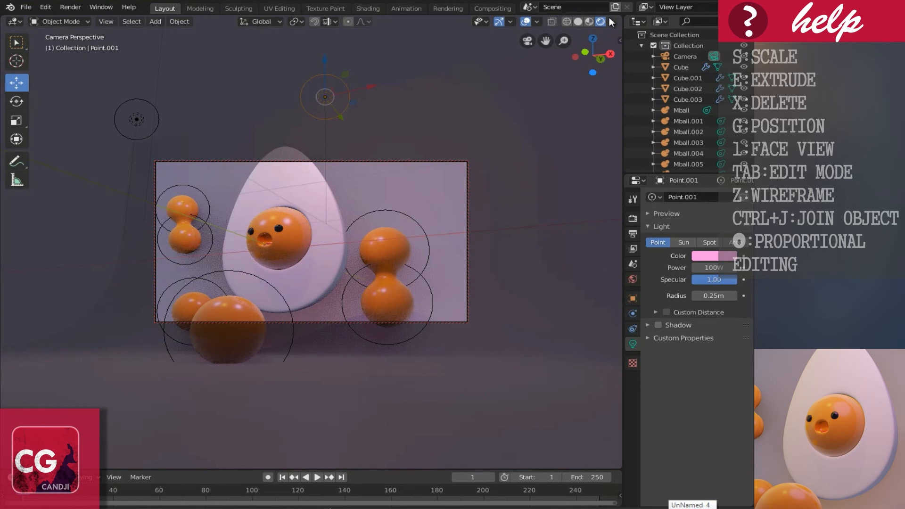
Return to solid shading, set the purple point light's power to 100 W, and check the rendered preview
click(577, 22)
click(135, 120)
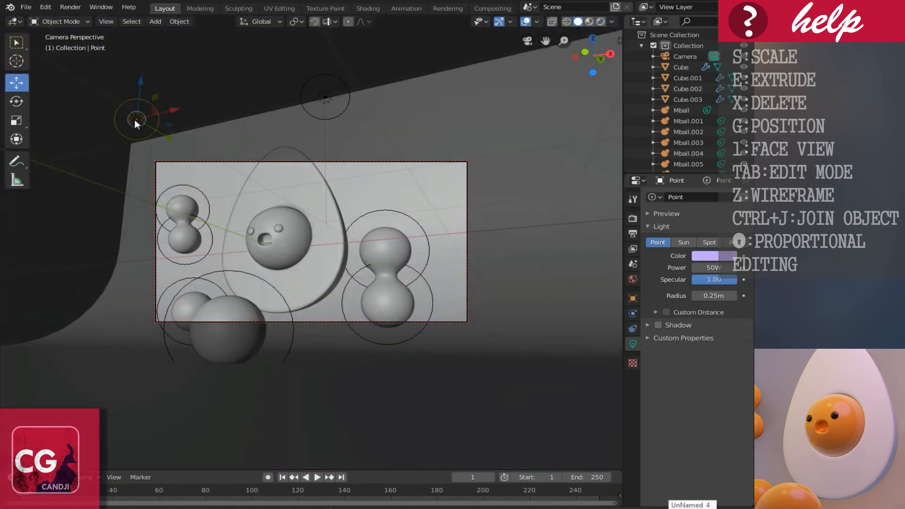
click(712, 268)
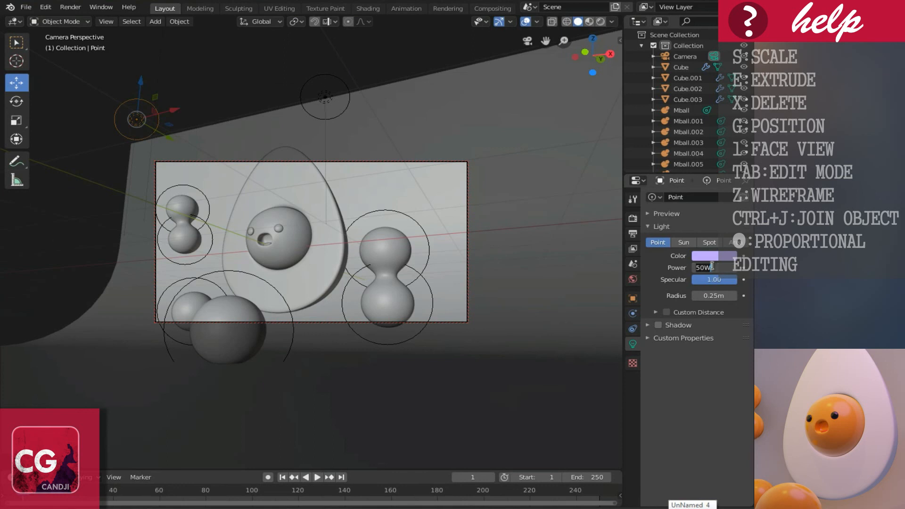
text(100)
key(Return)
click(599, 22)
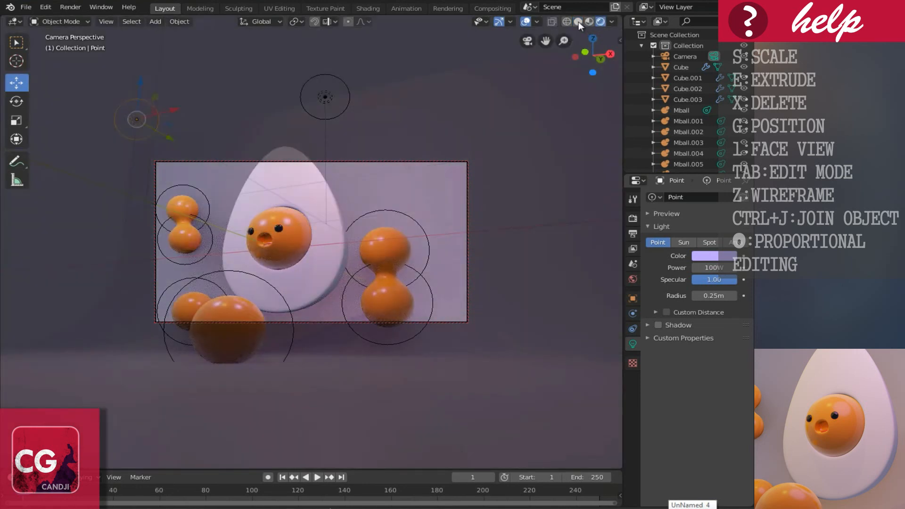
In solid shading, enlarge the purple point light's radius to about 2.35 m and set its power to 200 W
click(578, 22)
drag(702, 296, 94, 311)
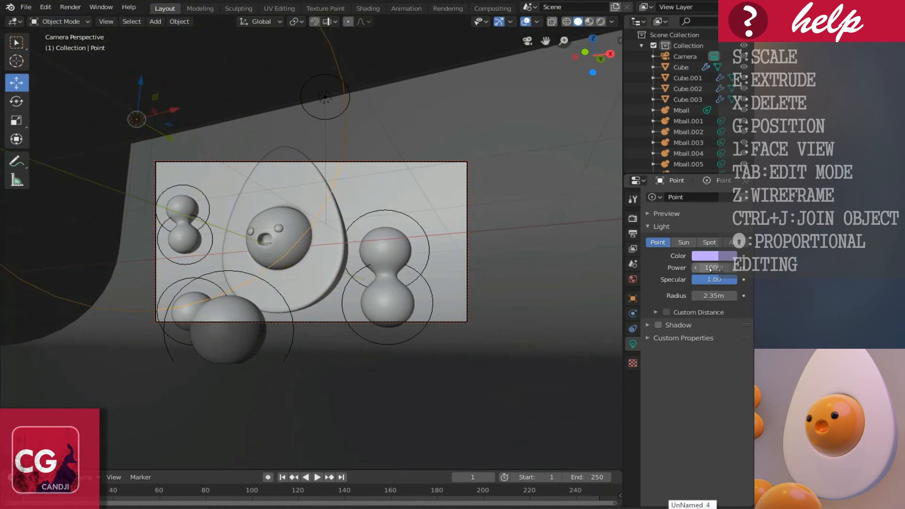
click(715, 268)
text(200)
key(Return)
Change the purple light's color to a warm yellow-orange and check the scene in the rendered preview
click(716, 256)
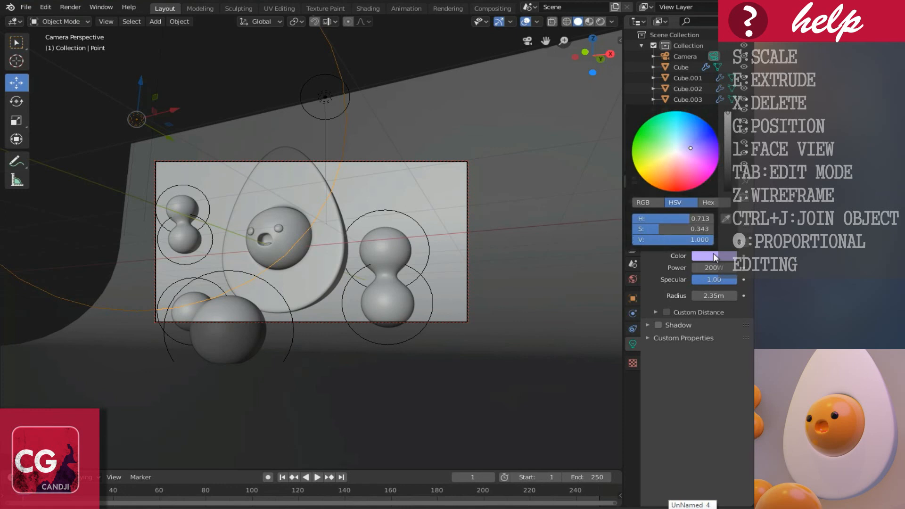
click(655, 171)
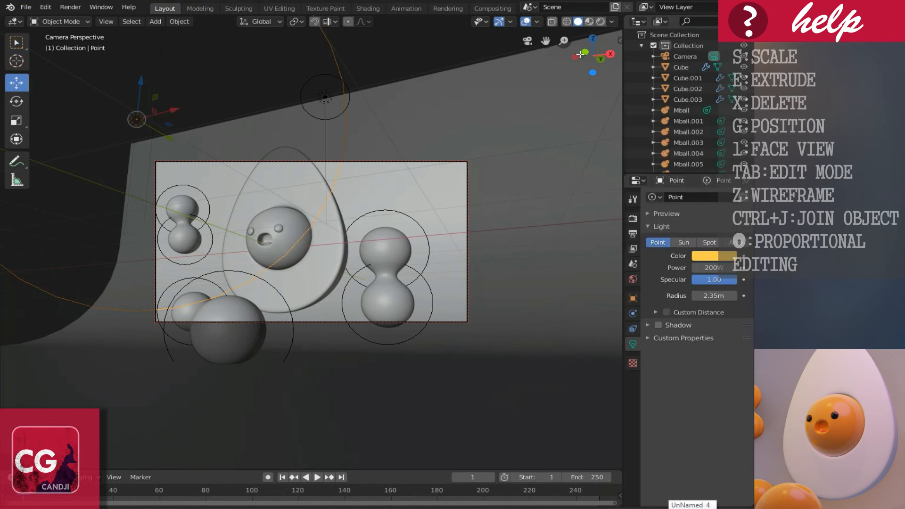
click(600, 22)
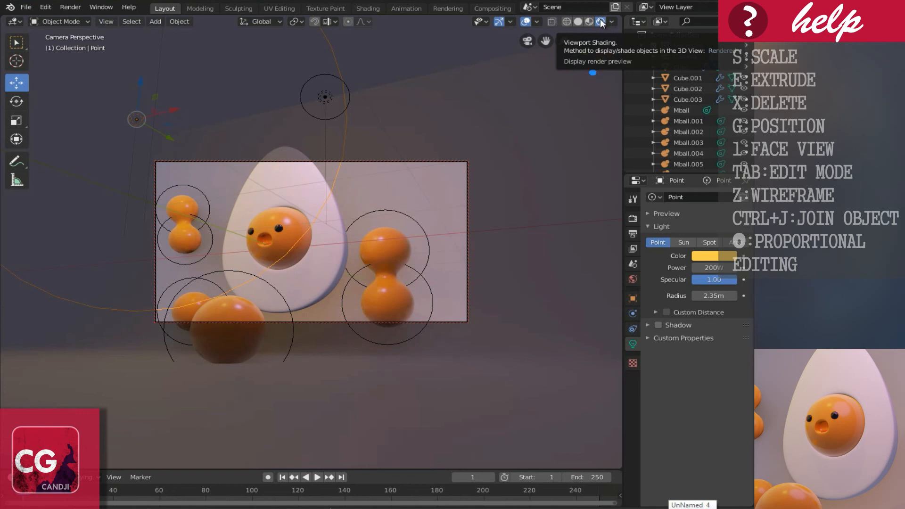
Set the pink light's power to 150 W and its radius to about 0.94 m, checking the result in the rendered preview
click(579, 21)
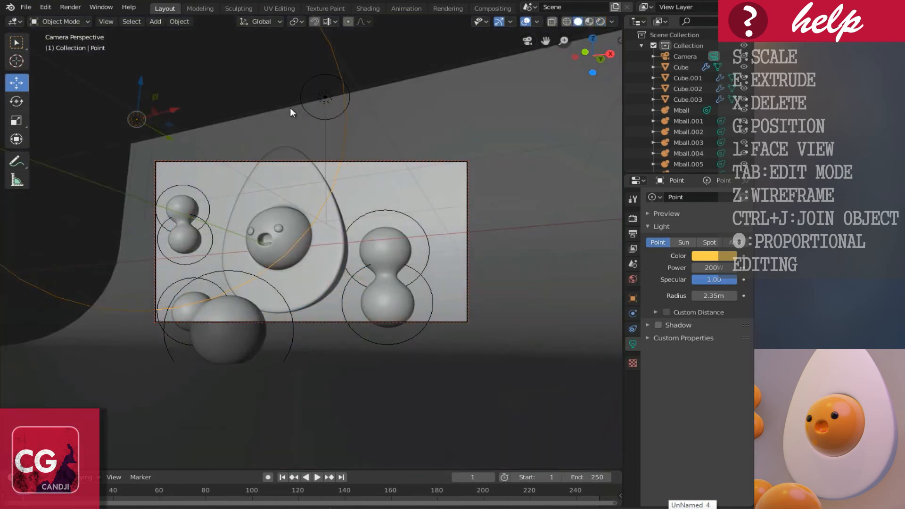
click(324, 97)
click(712, 268)
text(15)
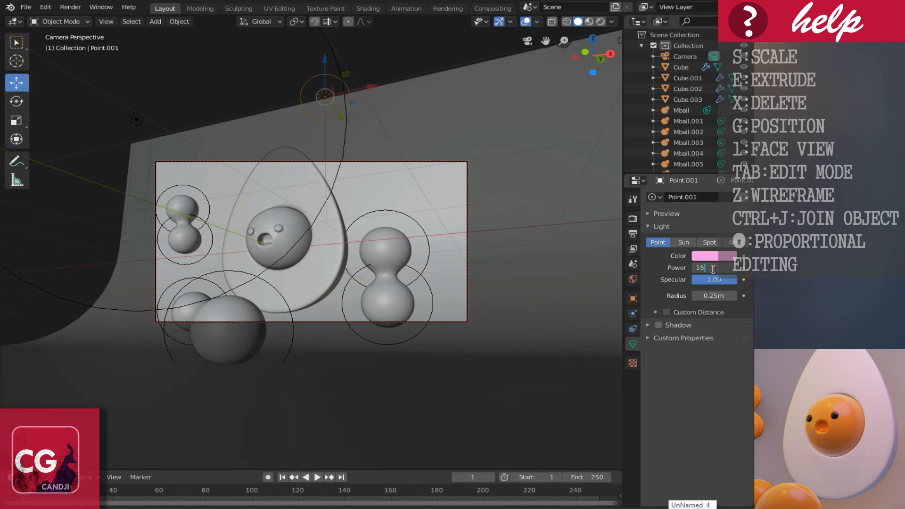
text(0)
key(Return)
mouse_move(716, 296)
mouse_down()
mouse_move(740, 299)
mouse_move(10, 301)
mouse_up()
click(600, 21)
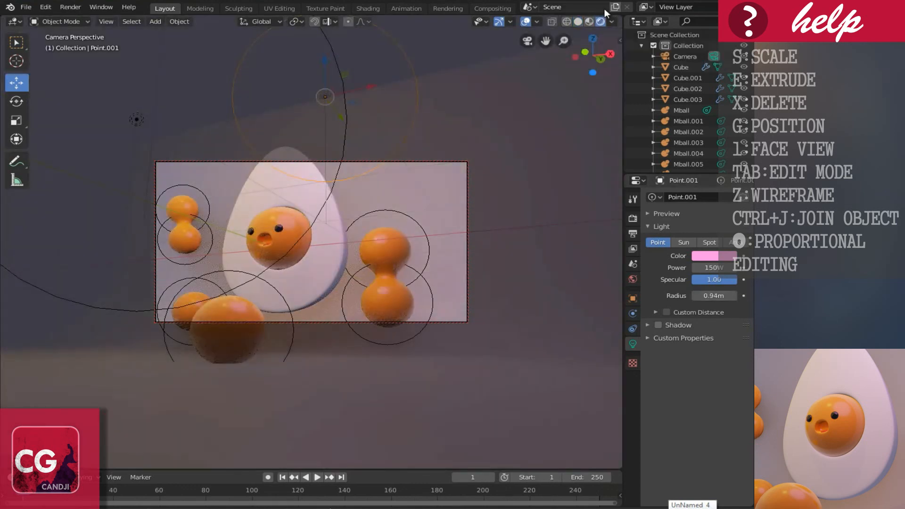